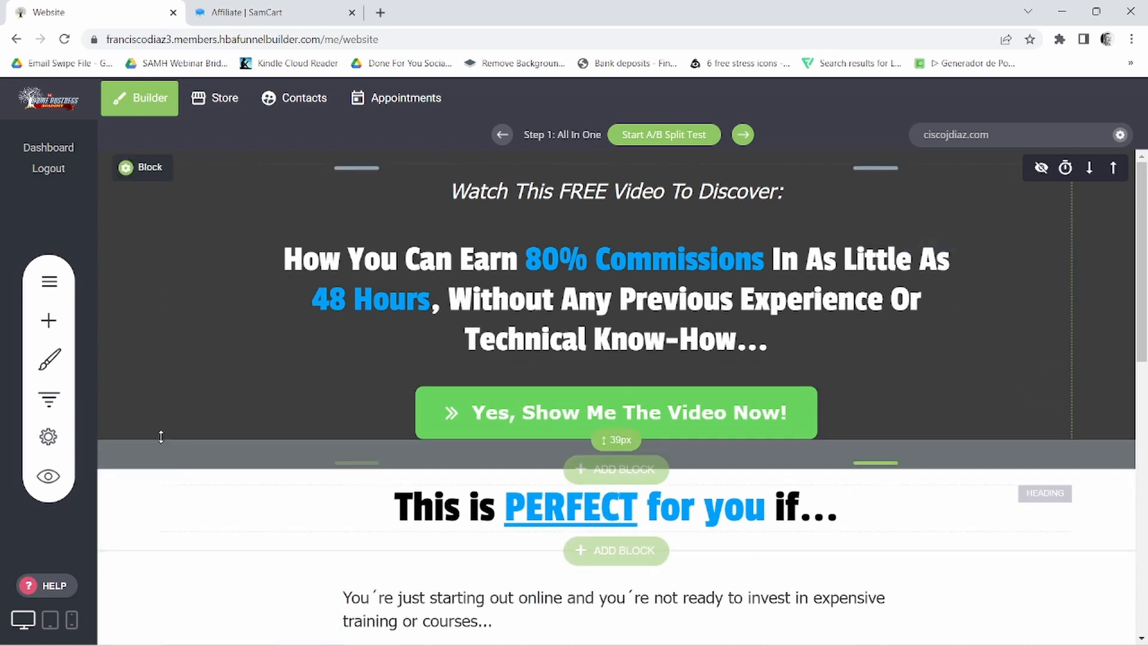
- Delete the Quiz Example page, step 9, from the Default Template funnel
{"action": "left_click", "coordinate": [47, 402]}
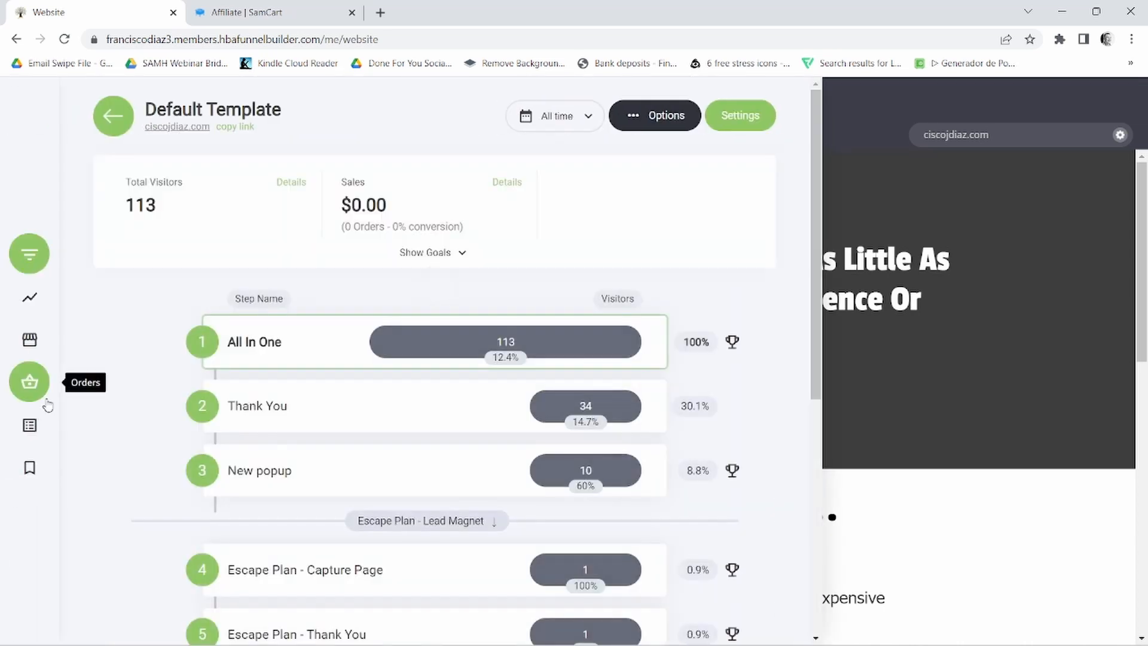
{"action": "scroll", "coordinate": [504, 306], "scroll_direction": "down", "scroll_amount": 6}
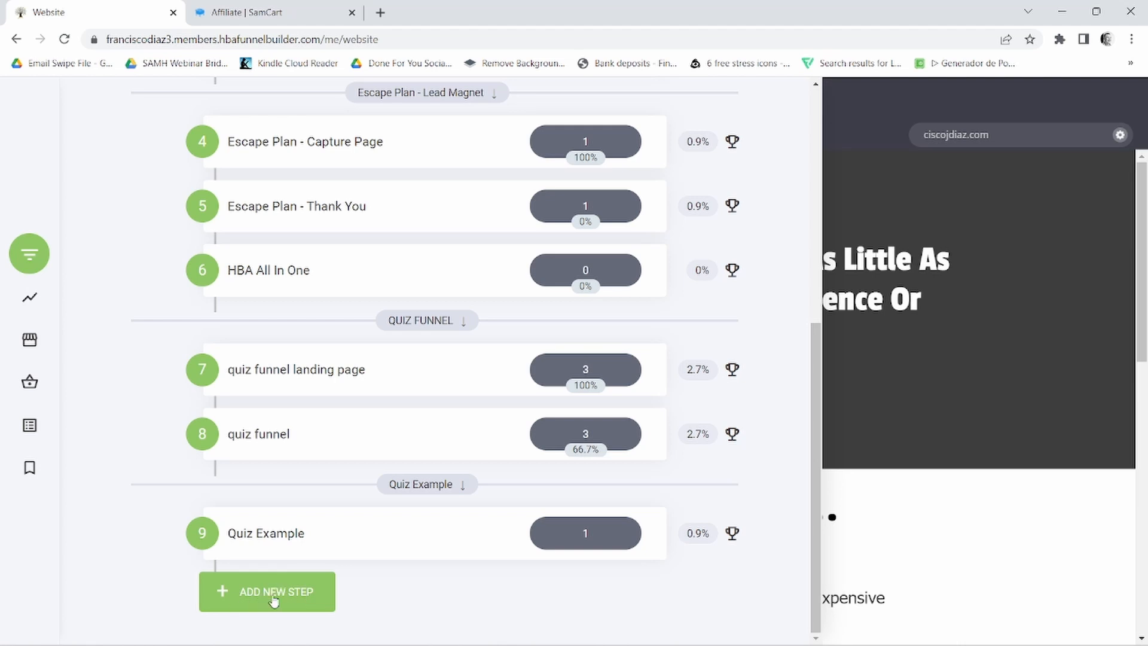
{"action": "mouse_move", "coordinate": [201, 533]}
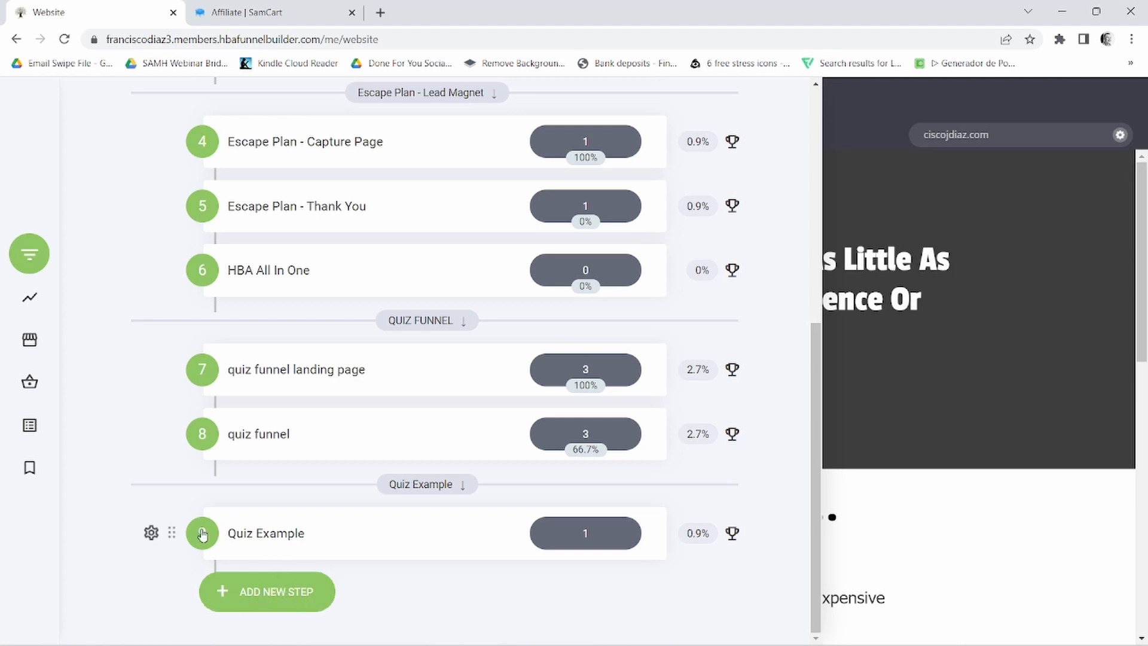
{"action": "left_click", "coordinate": [153, 534]}
{"action": "left_click", "coordinate": [172, 477]}
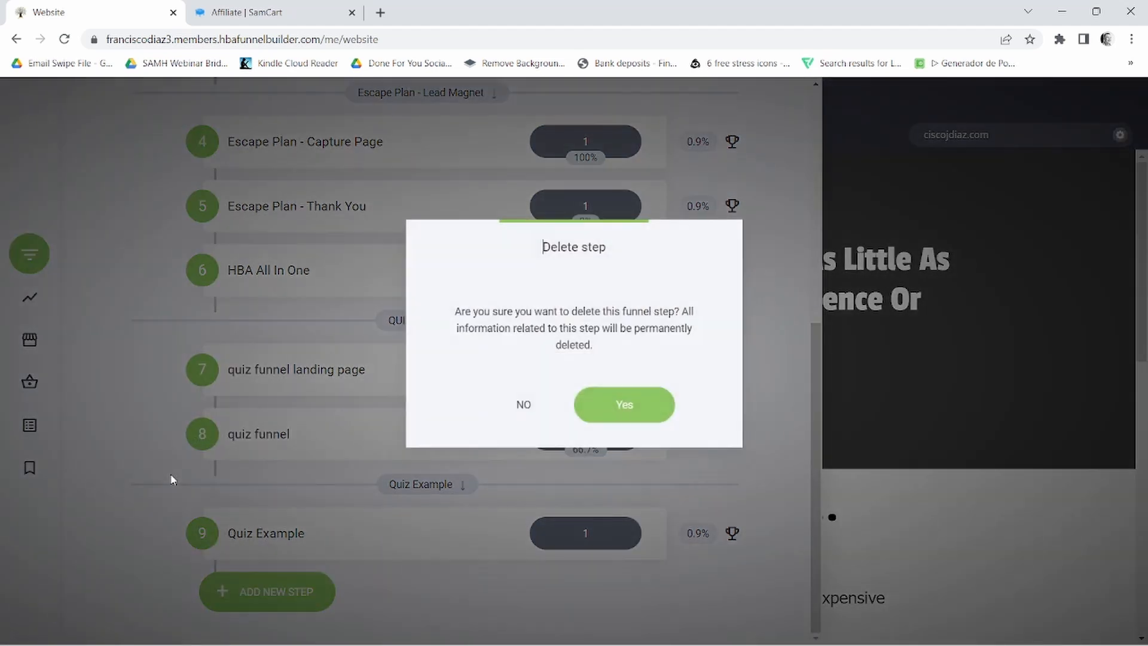
{"action": "left_click", "coordinate": [649, 405]}
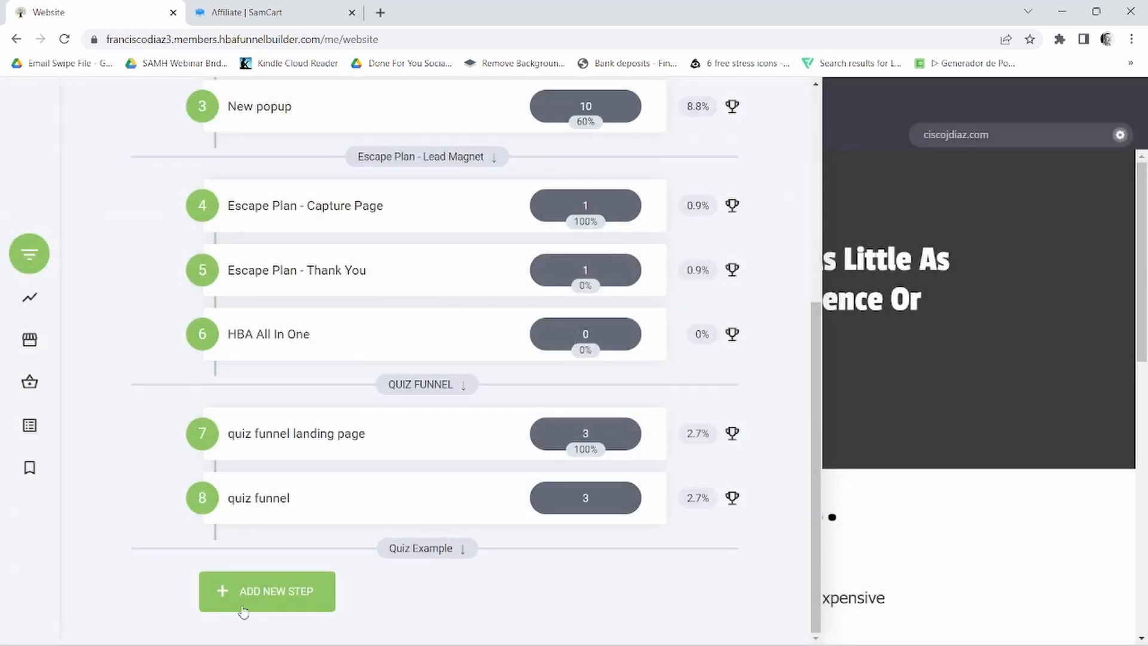
- Add an empty page named "quiz example" as a new step at the end of the funnel
{"action": "left_click", "coordinate": [282, 593]}
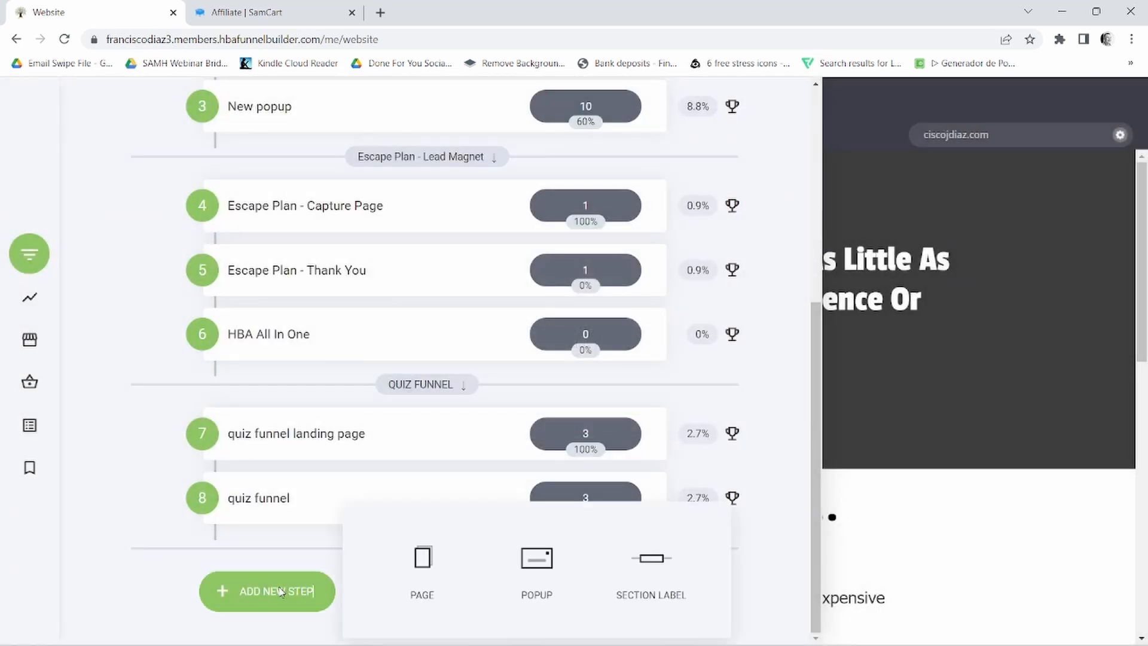
{"action": "left_click", "coordinate": [432, 582]}
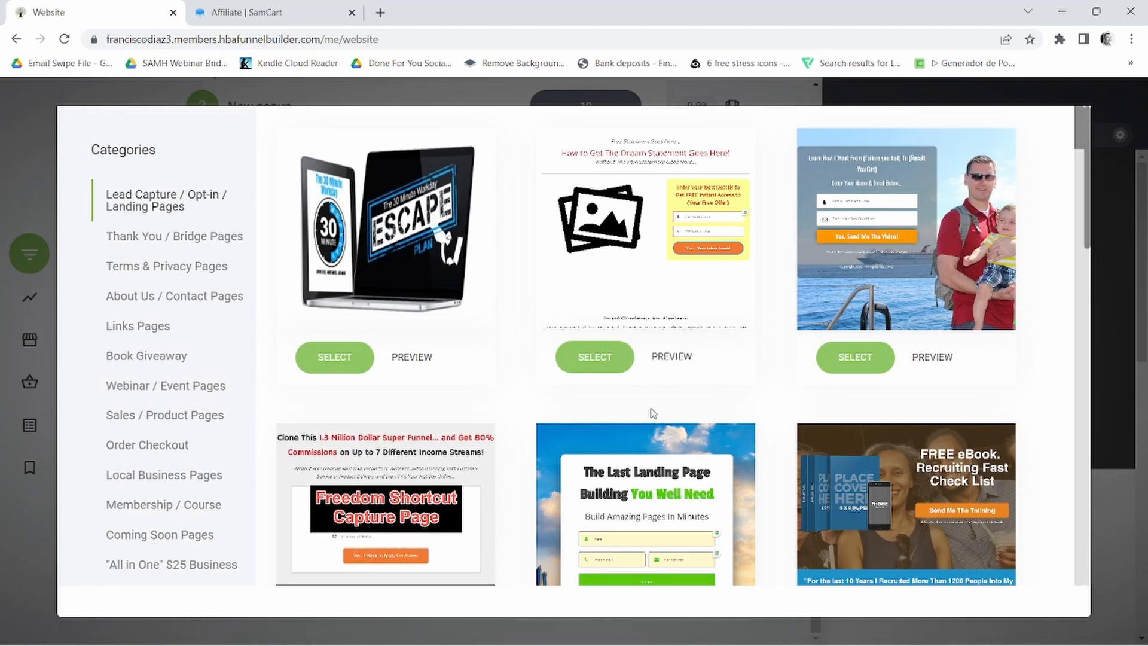
{"action": "scroll", "coordinate": [652, 421], "scroll_direction": "down", "scroll_amount": 5}
{"action": "scroll", "coordinate": [661, 461], "scroll_direction": "down", "scroll_amount": 7}
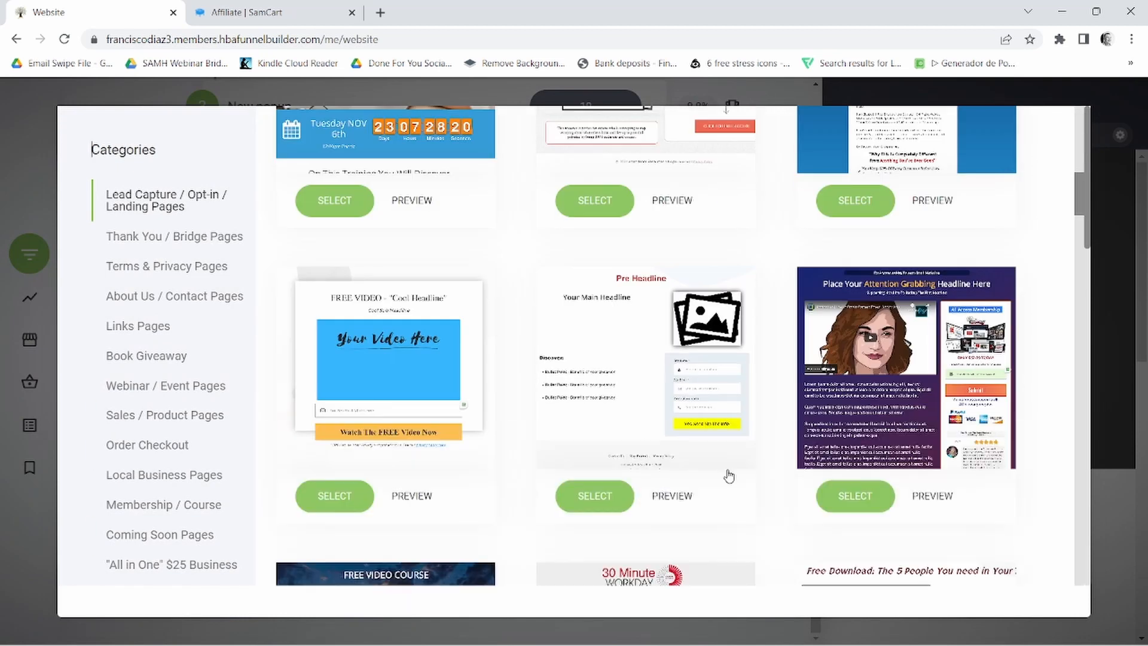
{"action": "scroll", "coordinate": [729, 477], "scroll_direction": "down", "scroll_amount": 12}
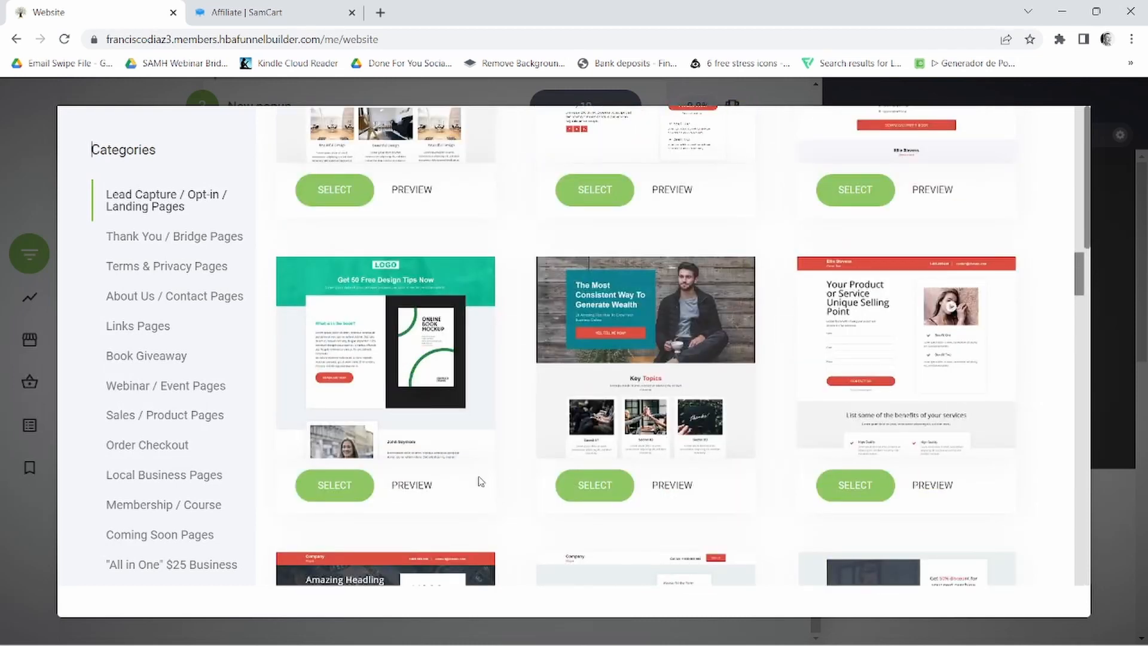
{"action": "scroll", "coordinate": [267, 454], "scroll_direction": "down", "scroll_amount": 7}
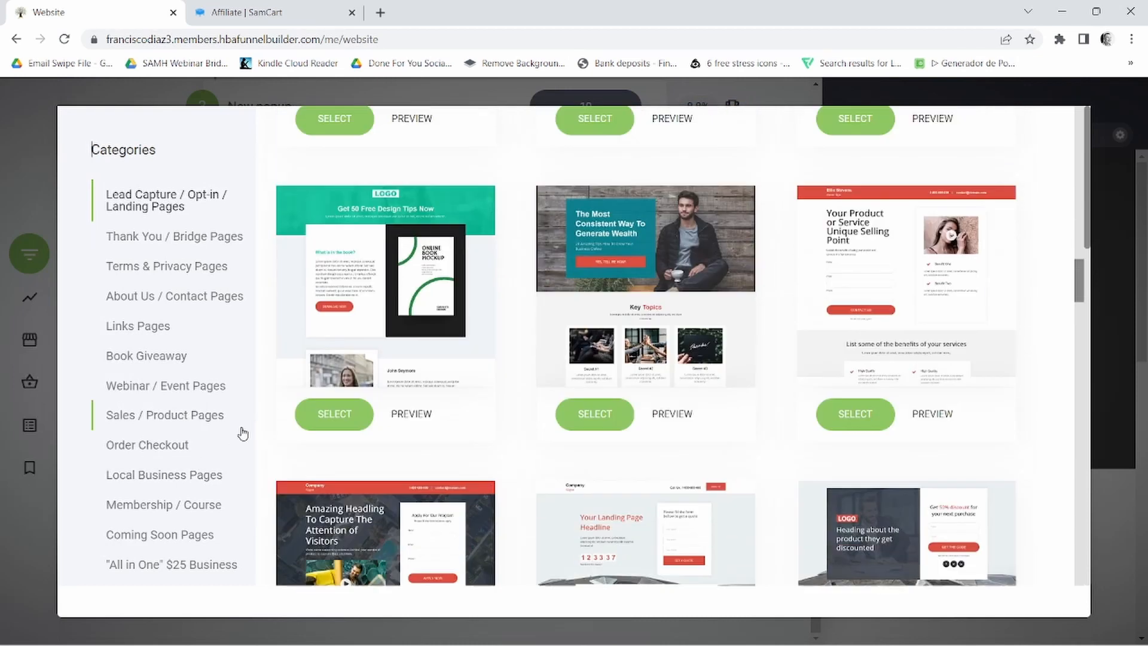
{"action": "scroll", "coordinate": [191, 464], "scroll_direction": "down", "scroll_amount": 7}
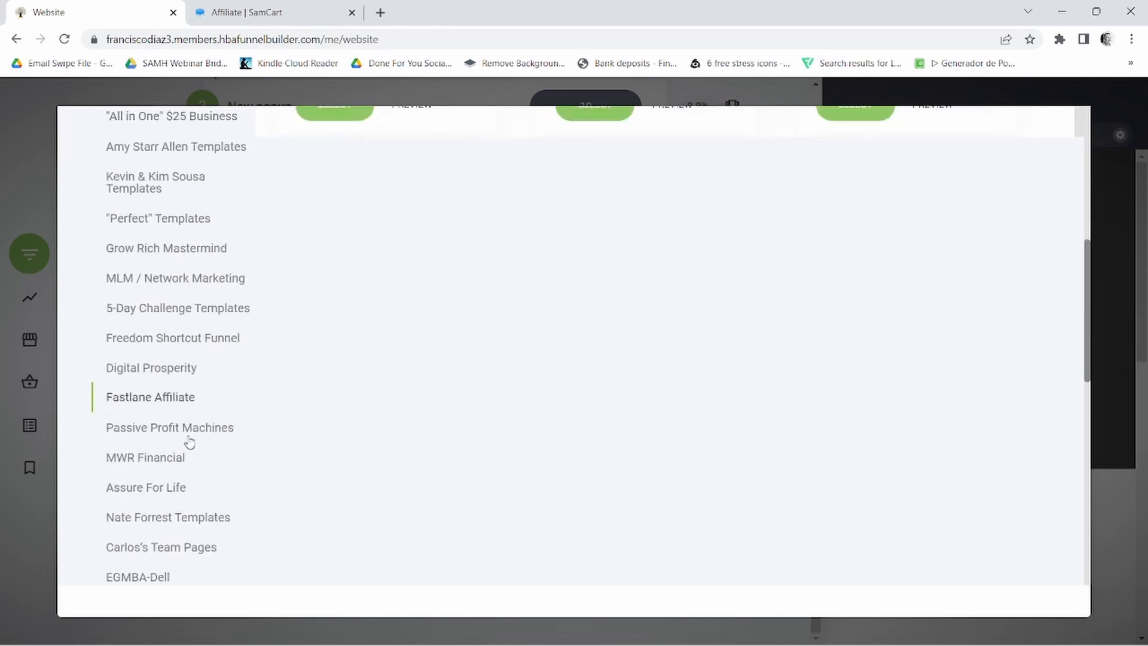
{"action": "scroll", "coordinate": [249, 477], "scroll_direction": "up", "scroll_amount": 15}
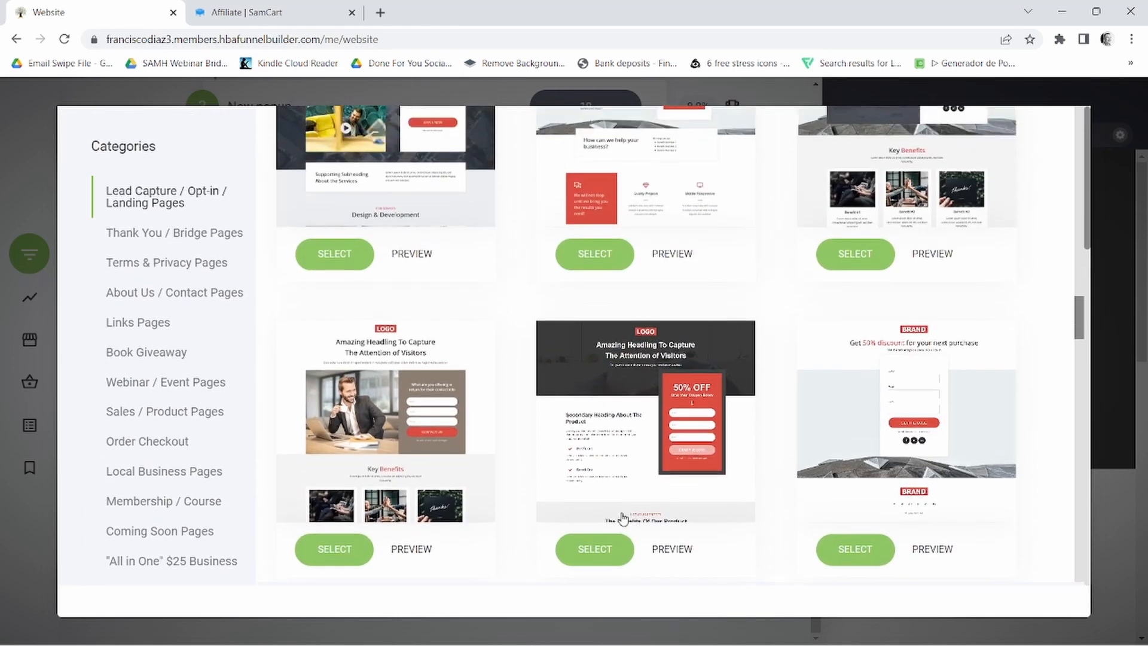
{"action": "scroll", "coordinate": [748, 509], "scroll_direction": "down", "scroll_amount": 2}
{"action": "scroll", "coordinate": [779, 511], "scroll_direction": "up", "scroll_amount": 3}
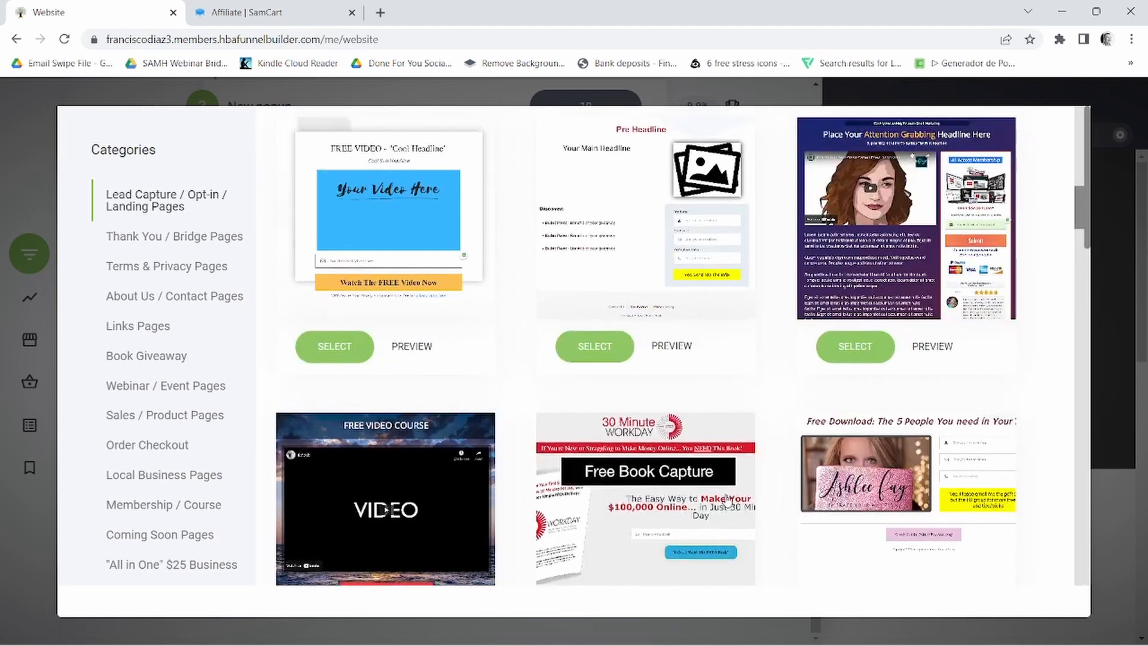
{"action": "scroll", "coordinate": [727, 500], "scroll_direction": "down", "scroll_amount": 12}
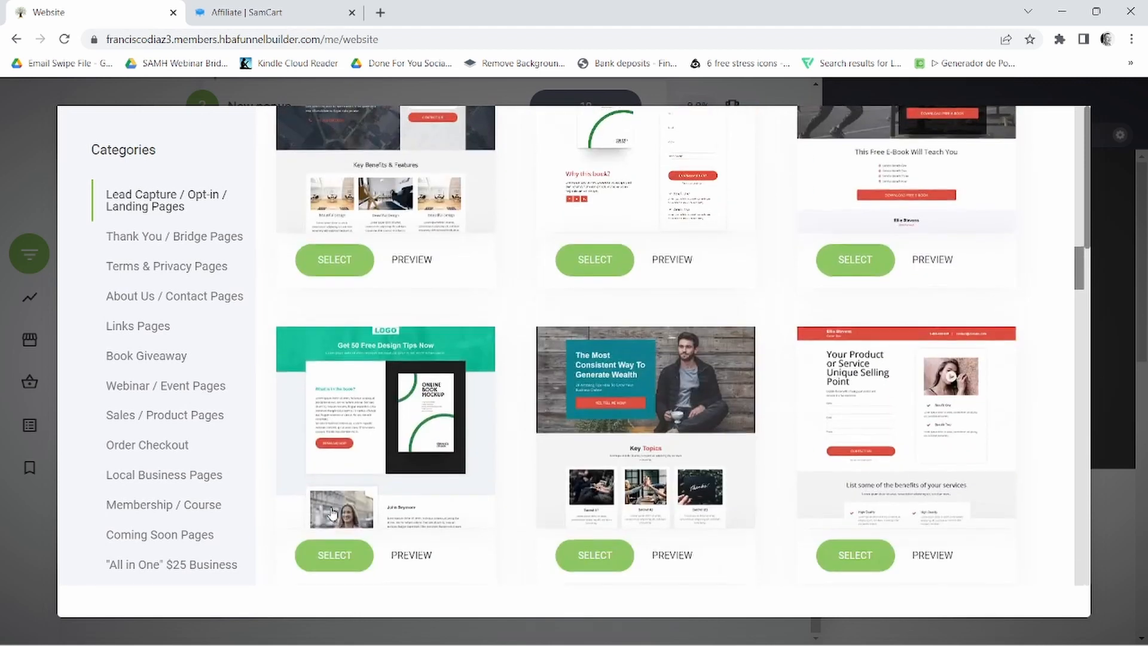
{"action": "scroll", "coordinate": [190, 480], "scroll_direction": "down", "scroll_amount": 8}
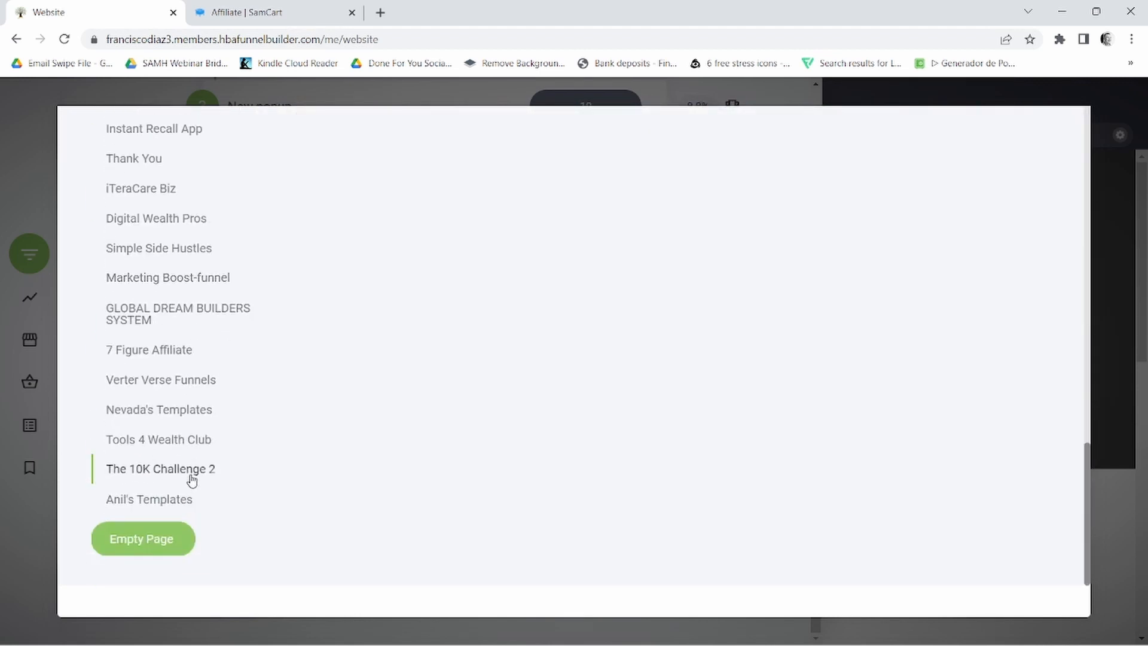
{"action": "left_click", "coordinate": [160, 539]}
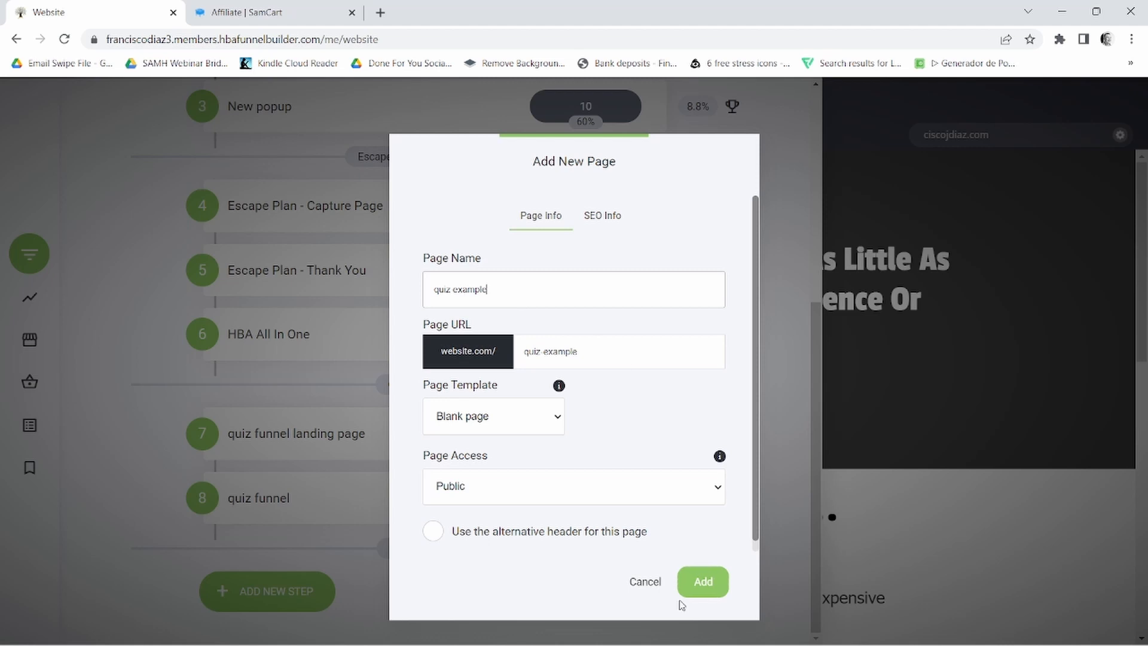
{"action": "left_click", "coordinate": [706, 583]}
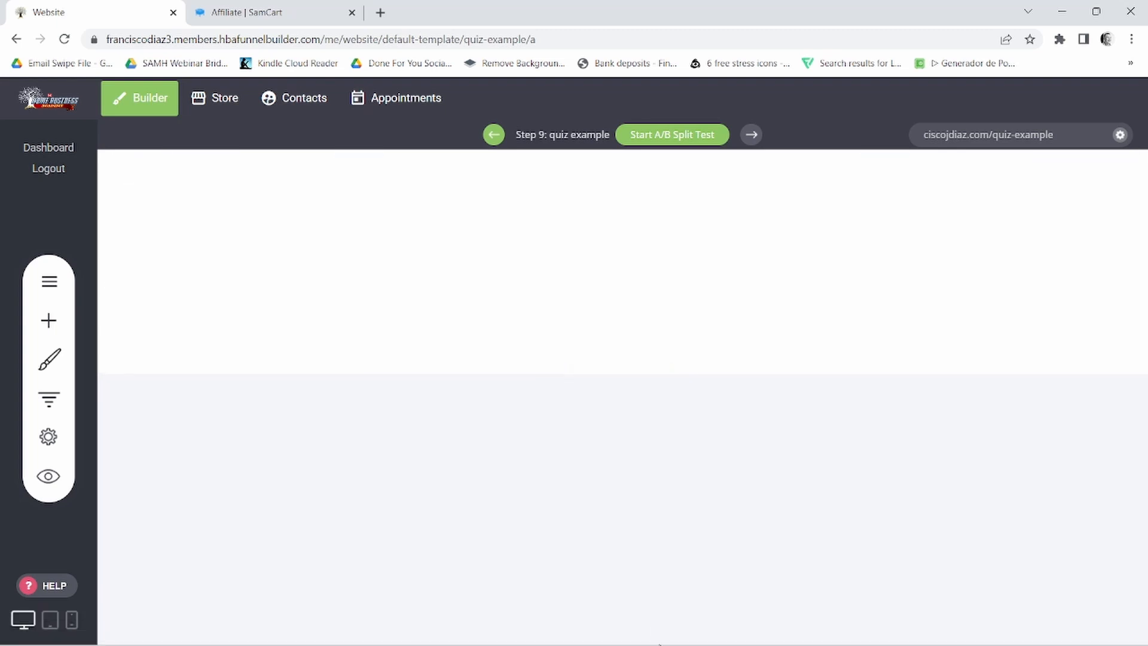
- Switch to the Notepad notes and copy the headline "Earn $250-$575 A Day Working From Home!"
{"action": "left_click", "coordinate": [719, 629]}
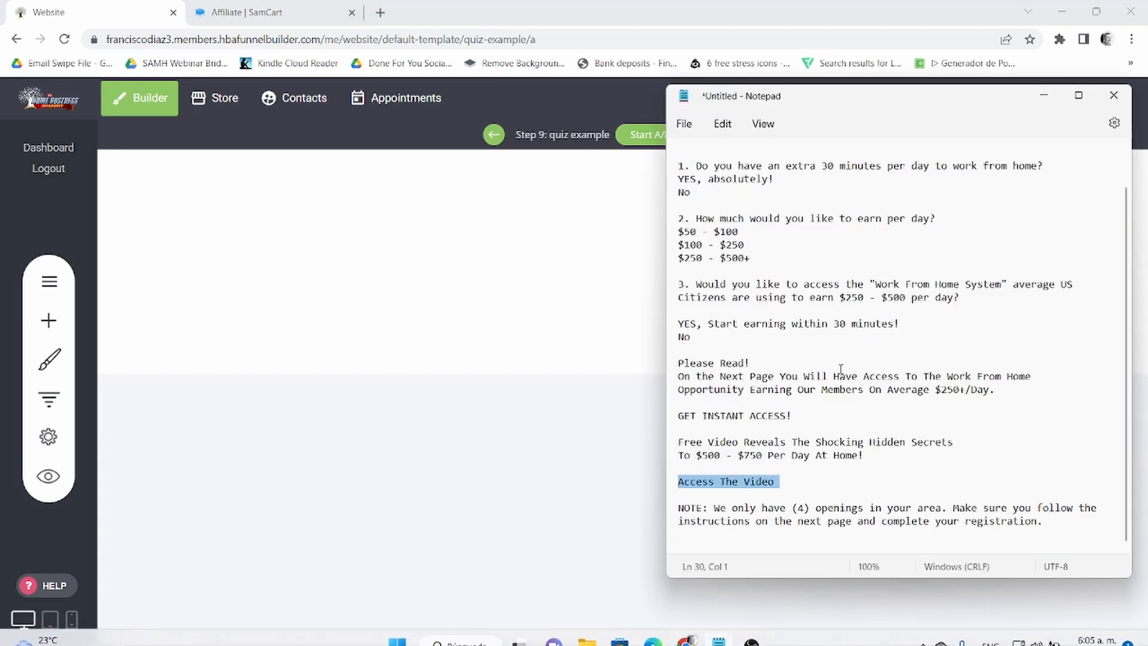
{"action": "scroll", "coordinate": [899, 406], "scroll_direction": "up", "scroll_amount": 1}
{"action": "scroll", "coordinate": [906, 395], "scroll_direction": "down", "scroll_amount": 1}
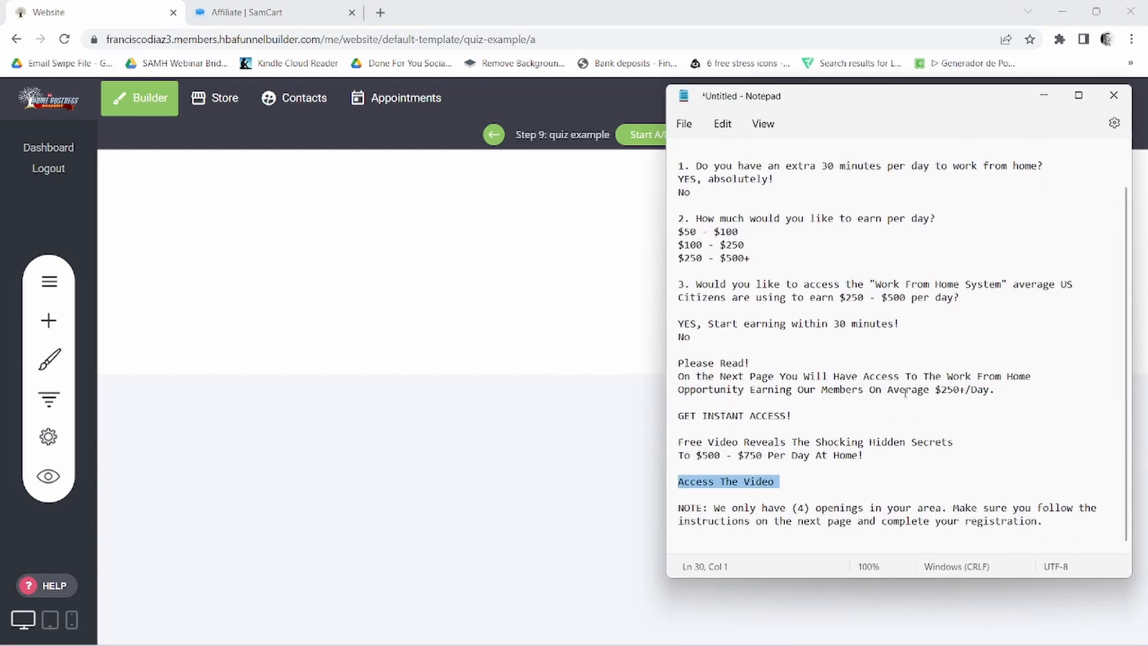
{"action": "scroll", "coordinate": [867, 359], "scroll_direction": "up", "scroll_amount": 1}
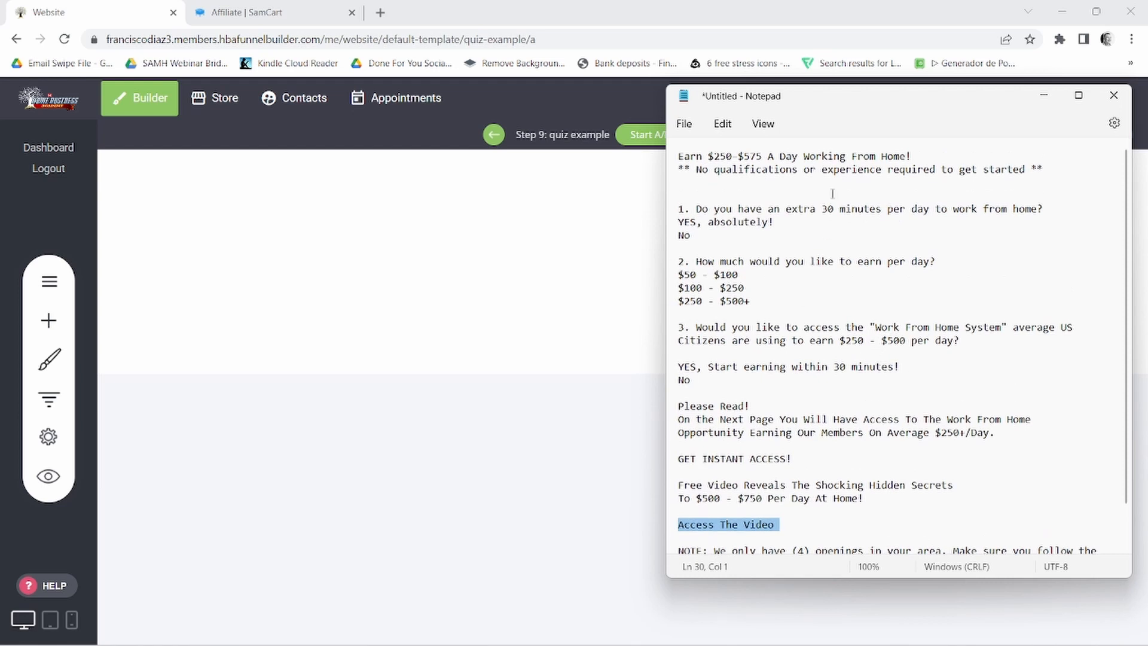
{"action": "left_click", "coordinate": [683, 160]}
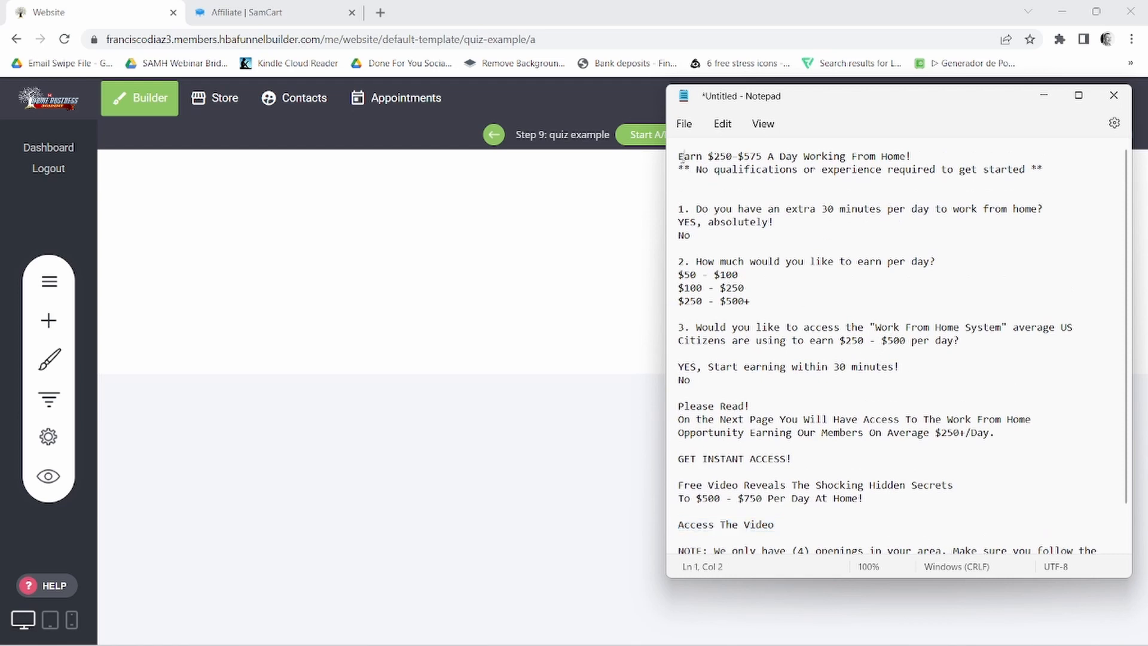
{"action": "left_click_drag", "start_coordinate": [679, 157], "coordinate": [927, 154]}
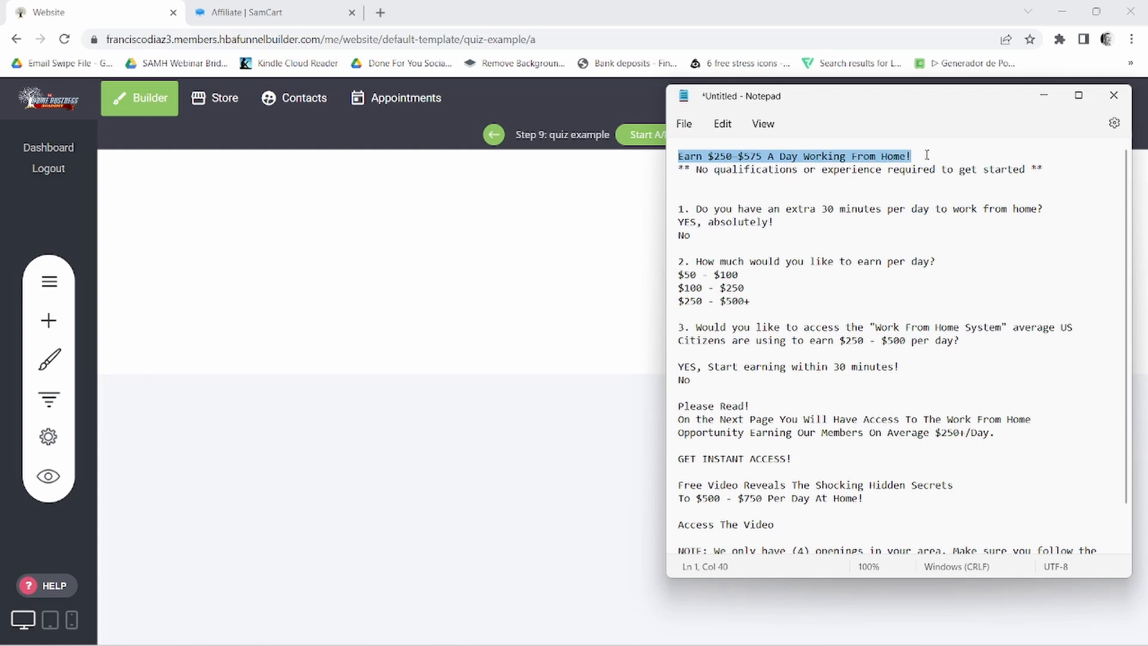
{"action": "right_click", "coordinate": [893, 157]}
{"action": "left_click", "coordinate": [937, 239]}
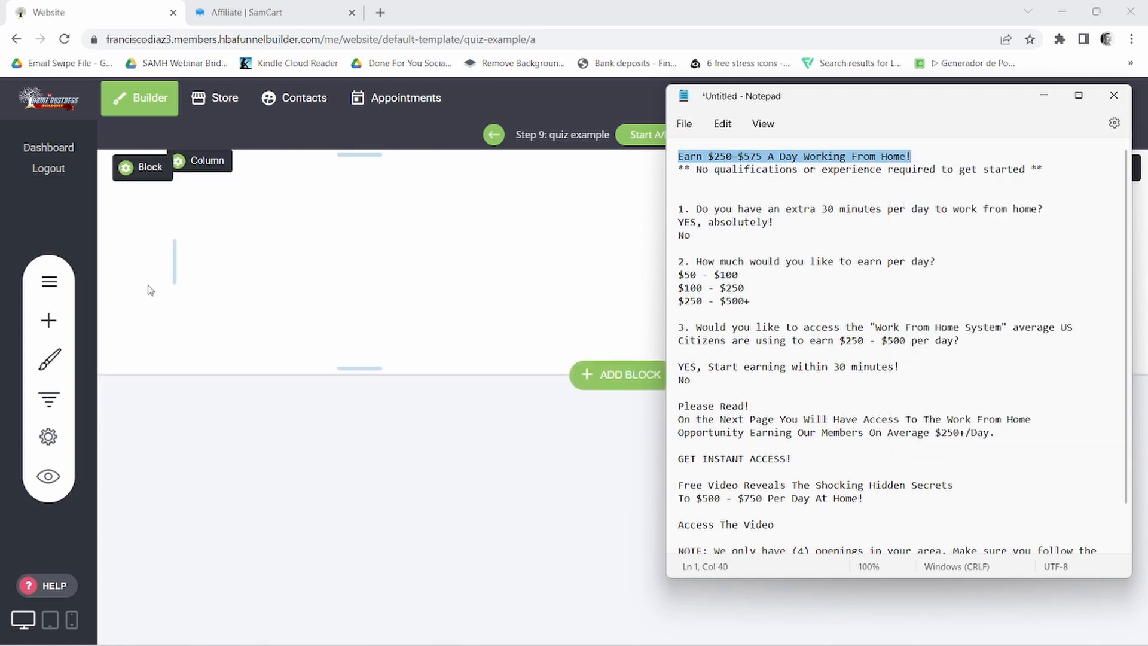
- Add a Heading widget to the blank page and replace its placeholder text with the copied headline
{"action": "left_click", "coordinate": [49, 320]}
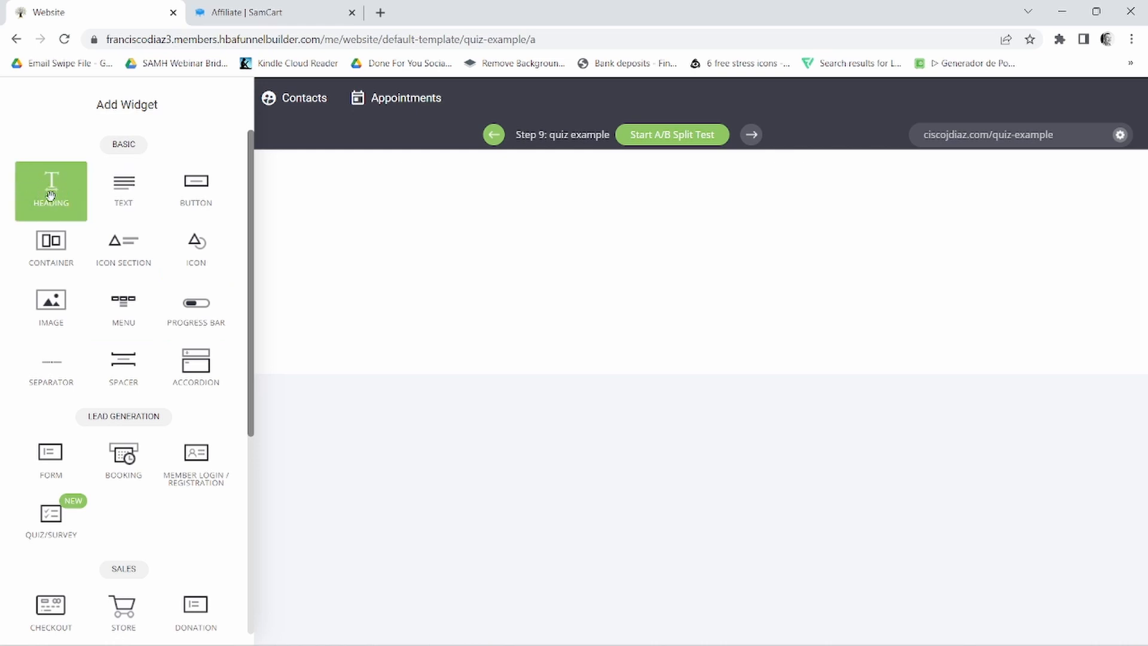
{"action": "left_click_drag", "start_coordinate": [51, 194], "coordinate": [658, 169]}
{"action": "left_click", "coordinate": [359, 165]}
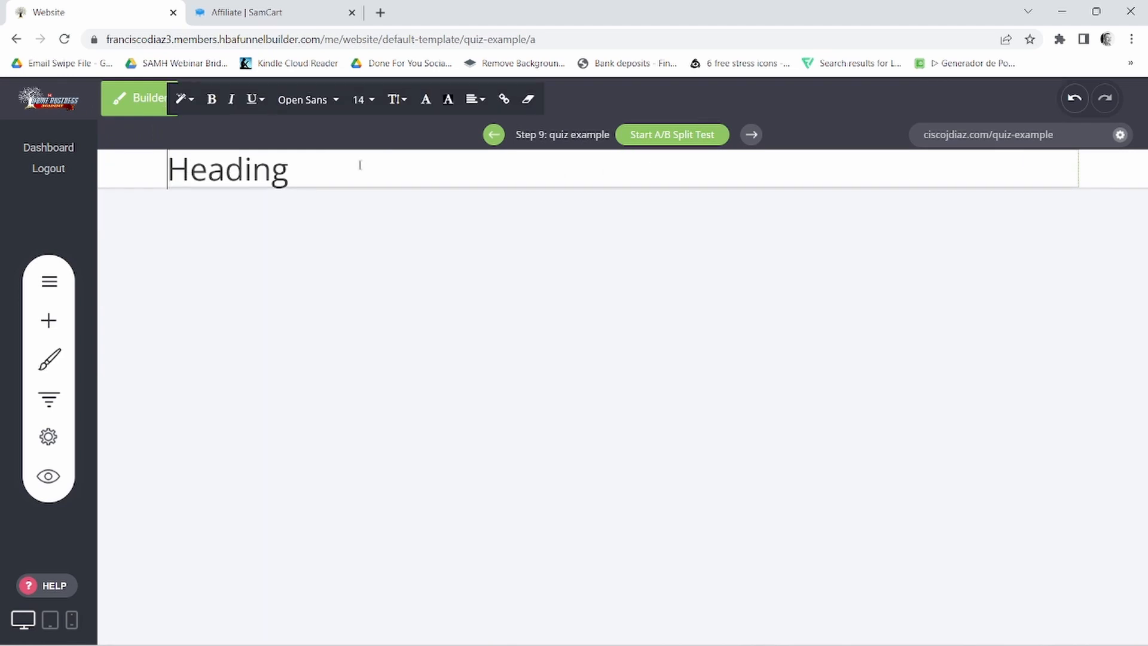
{"action": "double_click", "coordinate": [213, 166]}
{"action": "right_click", "coordinate": [212, 166]}
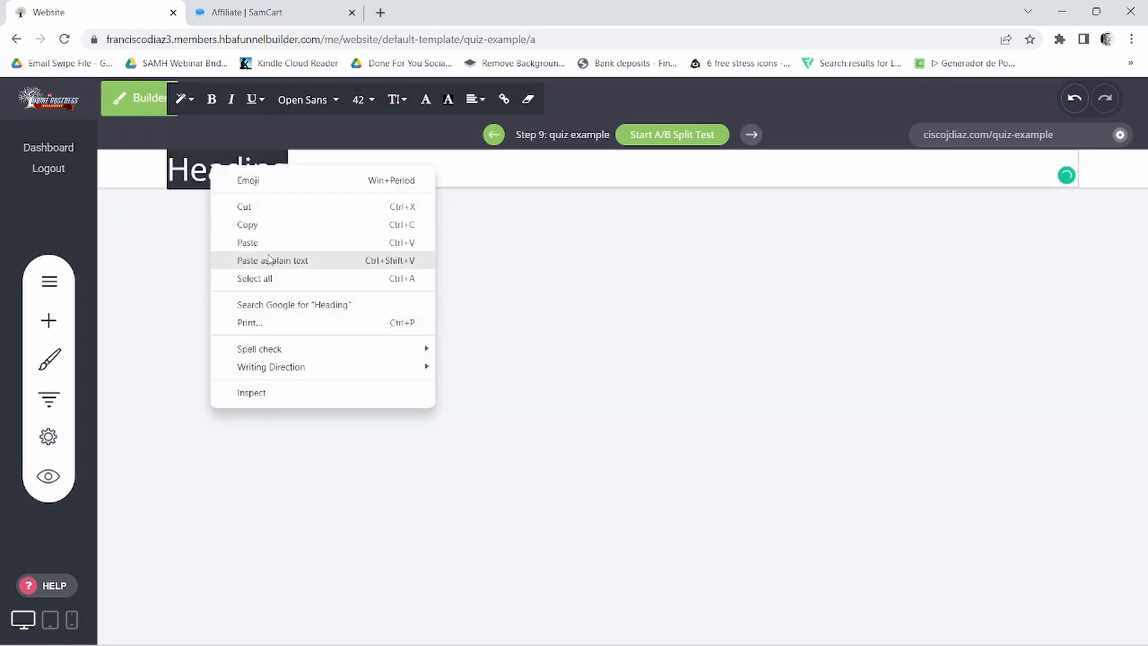
{"action": "left_click", "coordinate": [258, 246]}
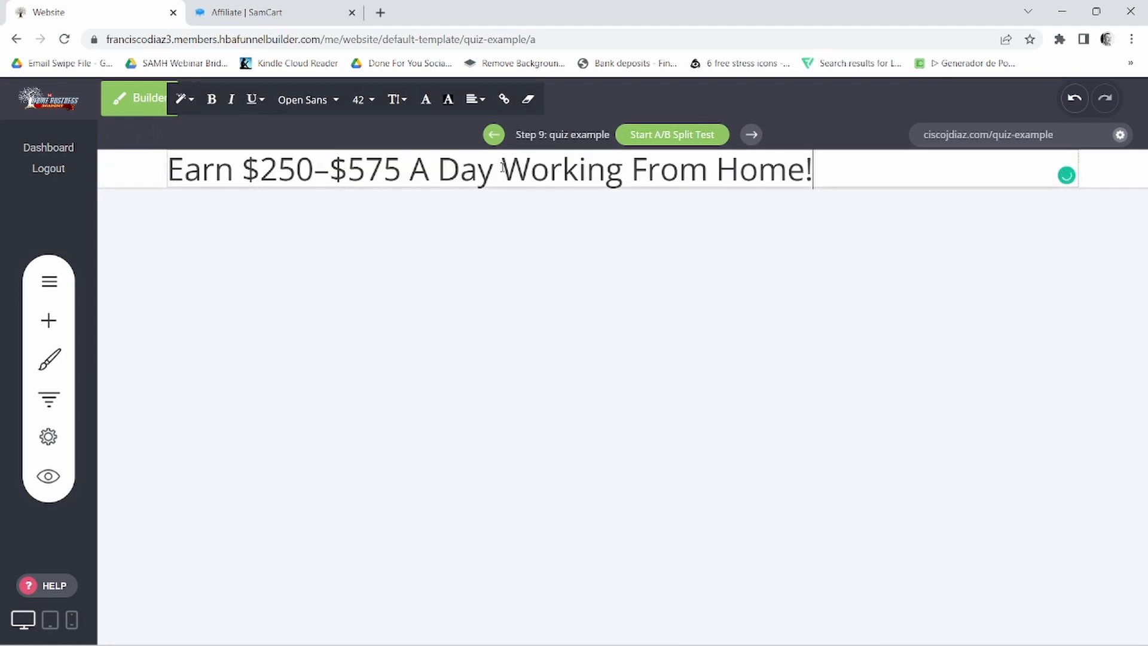
- Center the headline and set its font size to 36
{"action": "triple_click", "coordinate": [433, 169]}
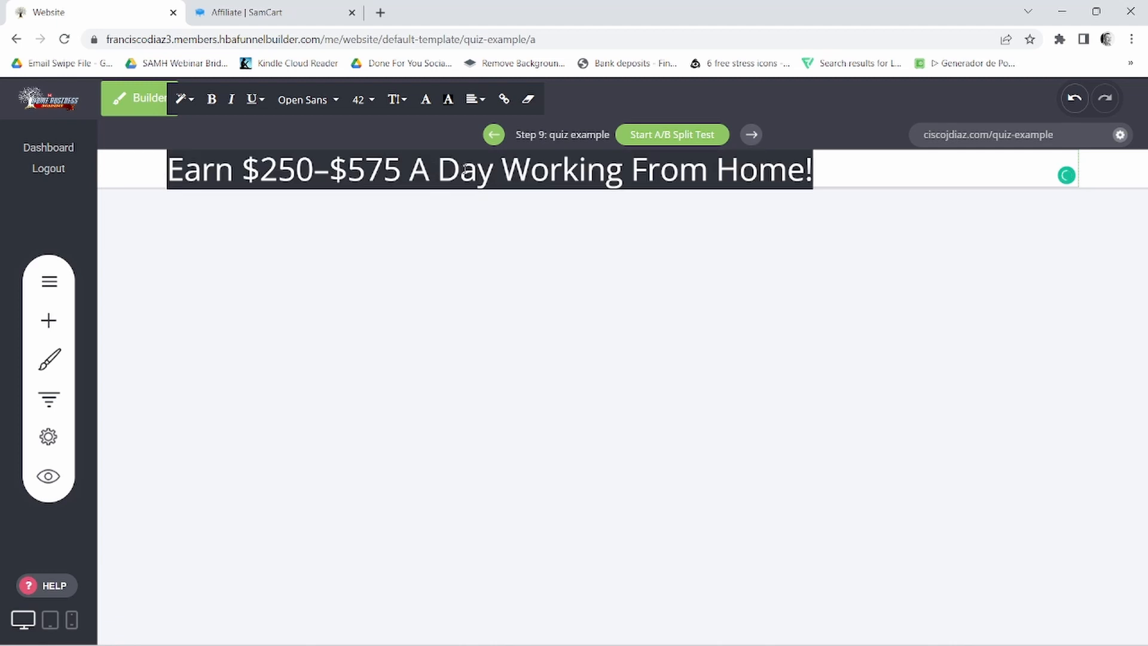
{"action": "left_click", "coordinate": [476, 98]}
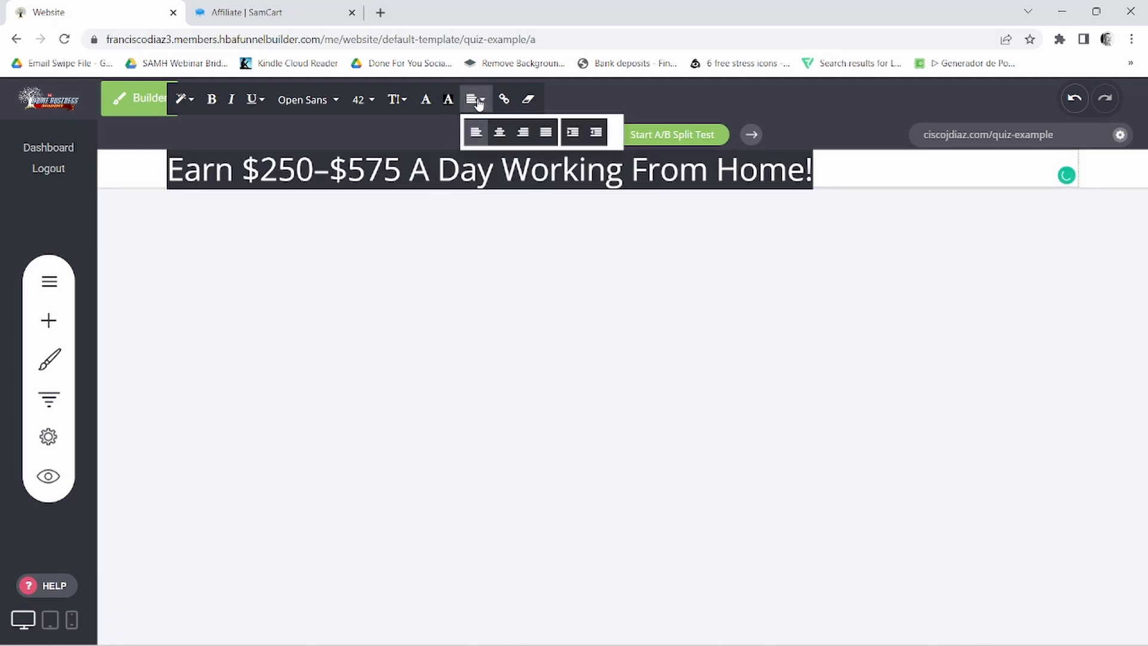
{"action": "left_click", "coordinate": [500, 133]}
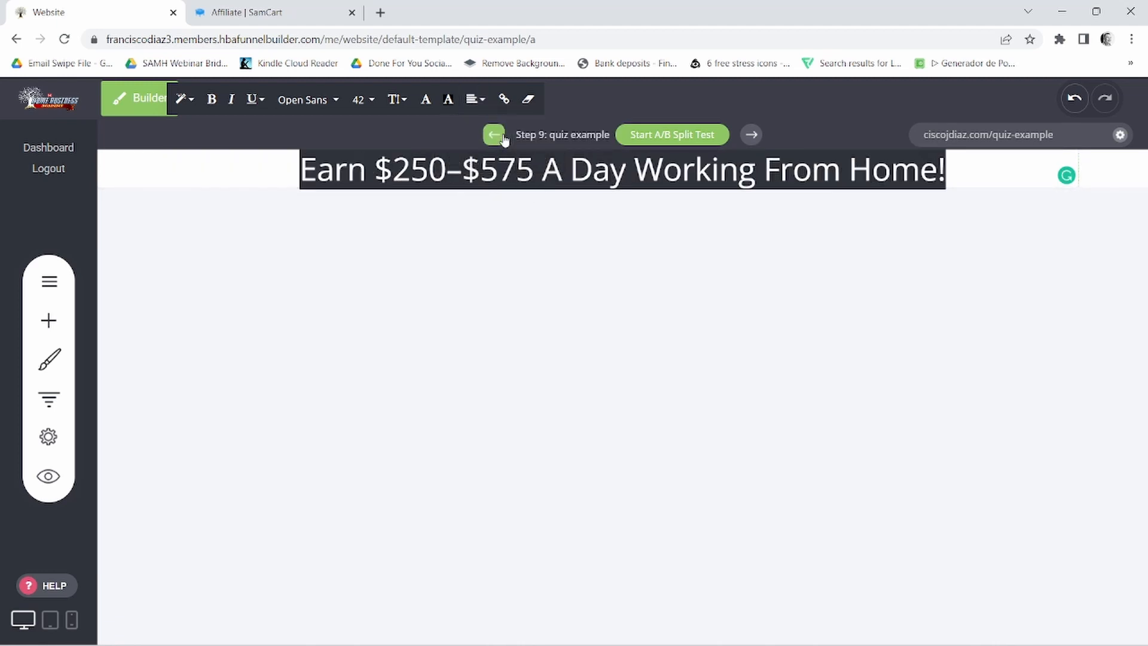
{"action": "left_click", "coordinate": [360, 101]}
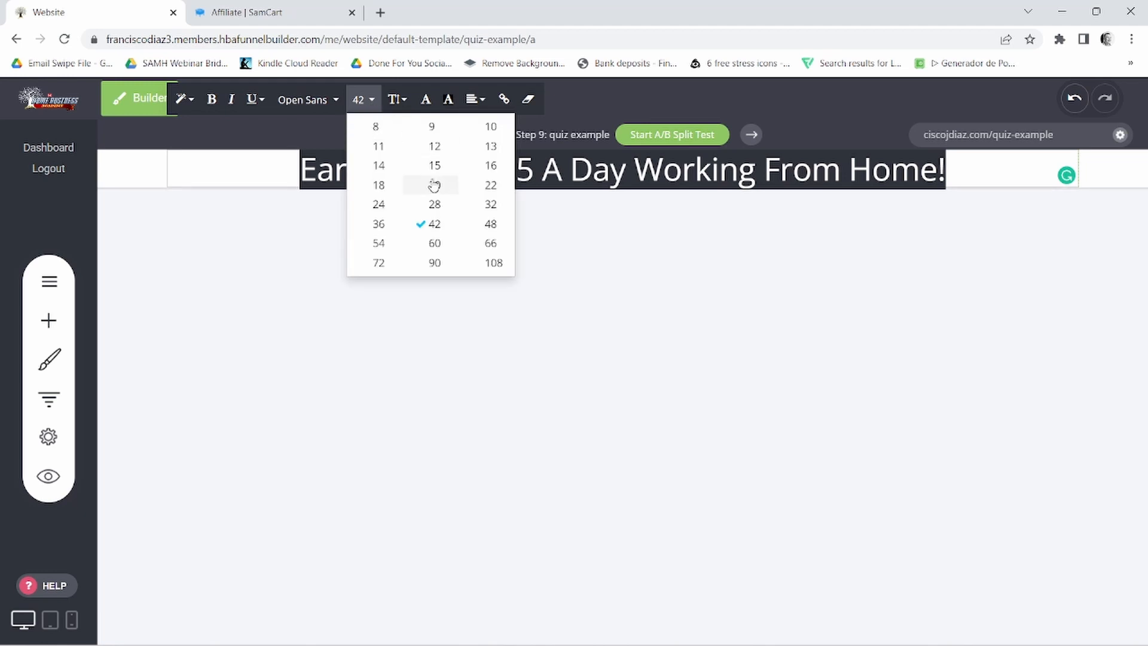
{"action": "left_click", "coordinate": [382, 225]}
- Make the whole headline bold and set its text color to red, #EA3421
{"action": "double_click", "coordinate": [441, 170]}
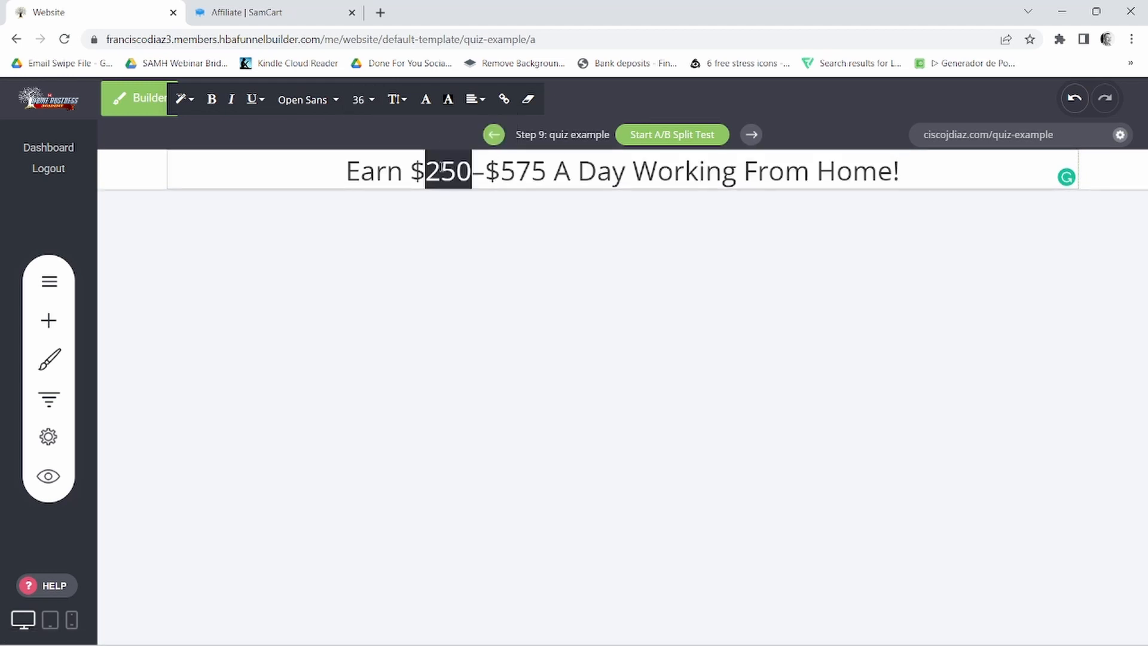
{"action": "triple_click", "coordinate": [441, 170]}
{"action": "left_click", "coordinate": [212, 100]}
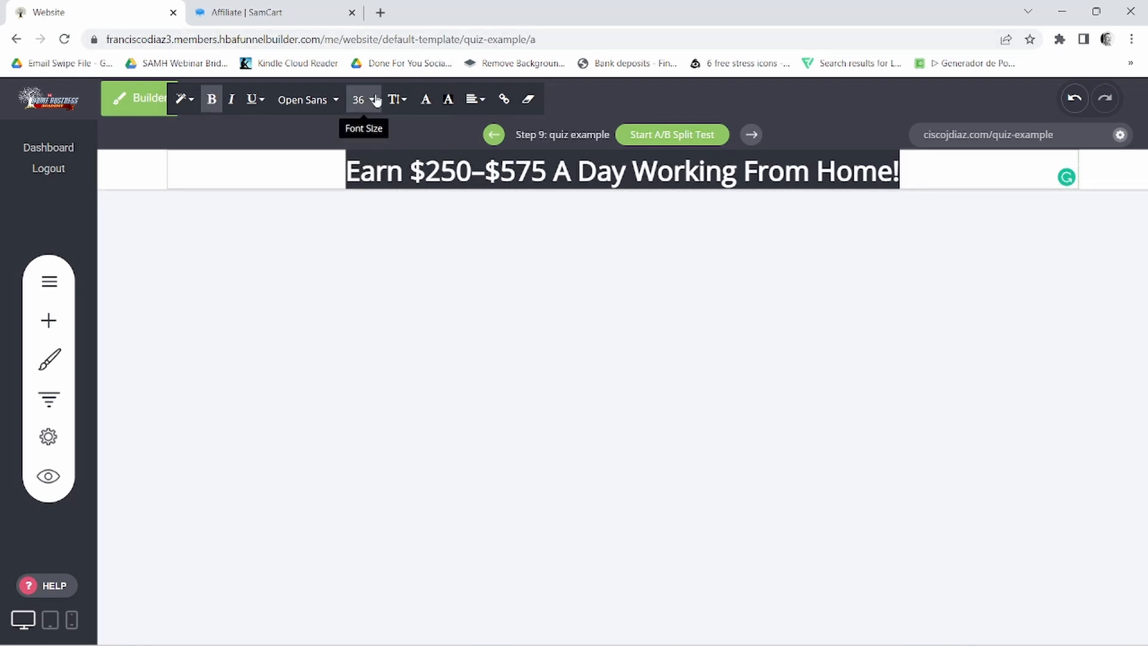
{"action": "left_click", "coordinate": [426, 99]}
{"action": "left_click", "coordinate": [529, 413]}
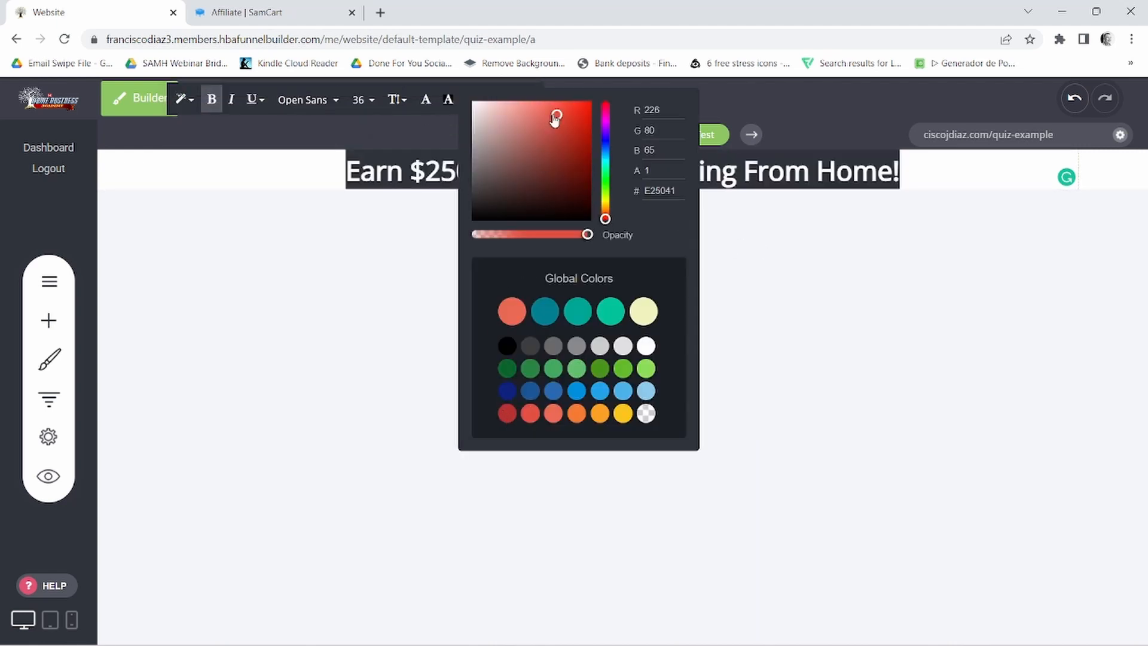
{"action": "left_click_drag", "start_coordinate": [556, 116], "coordinate": [578, 119]}
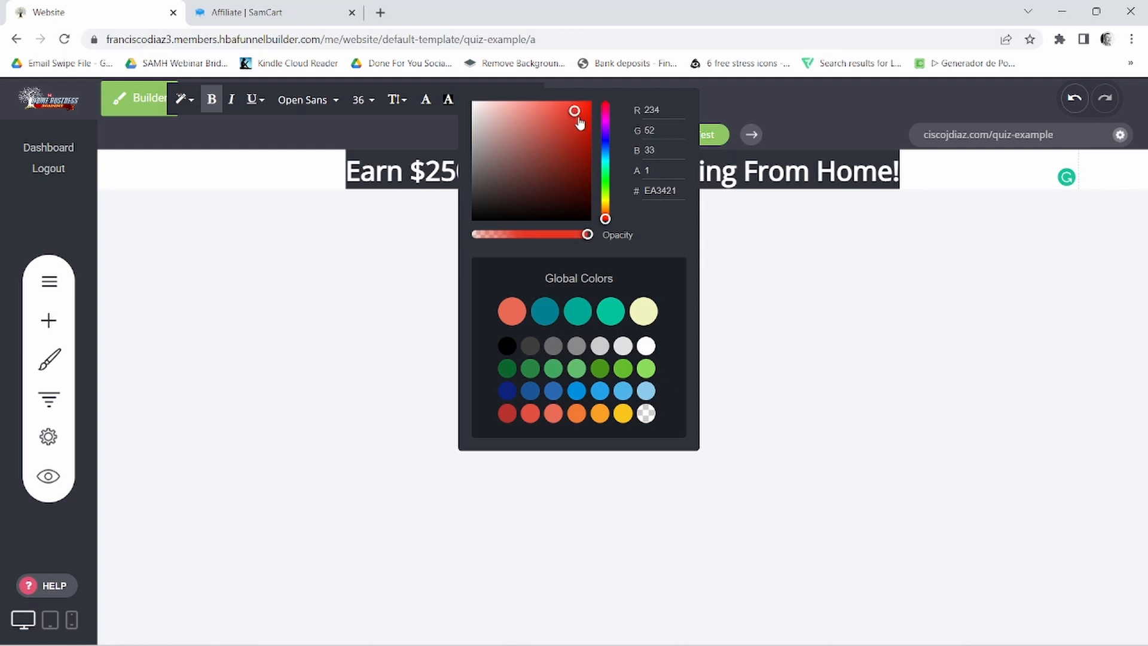
- Close the headline's color settings and add a little space above the headline
{"action": "left_click", "coordinate": [789, 262]}
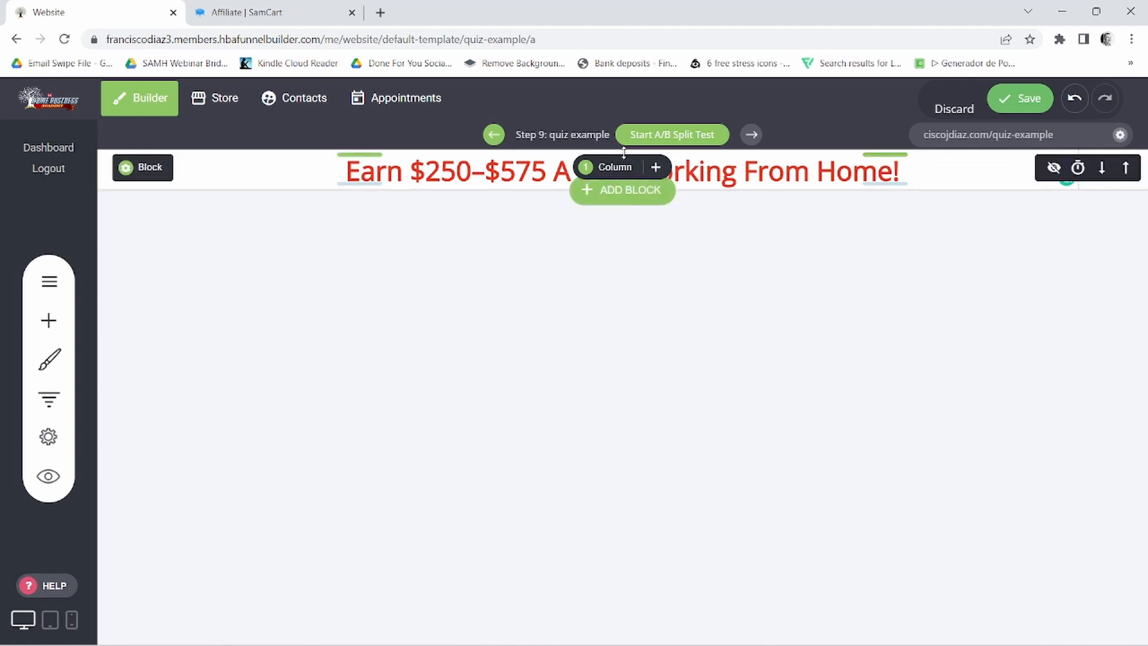
{"action": "left_click_drag", "start_coordinate": [623, 153], "coordinate": [630, 167]}
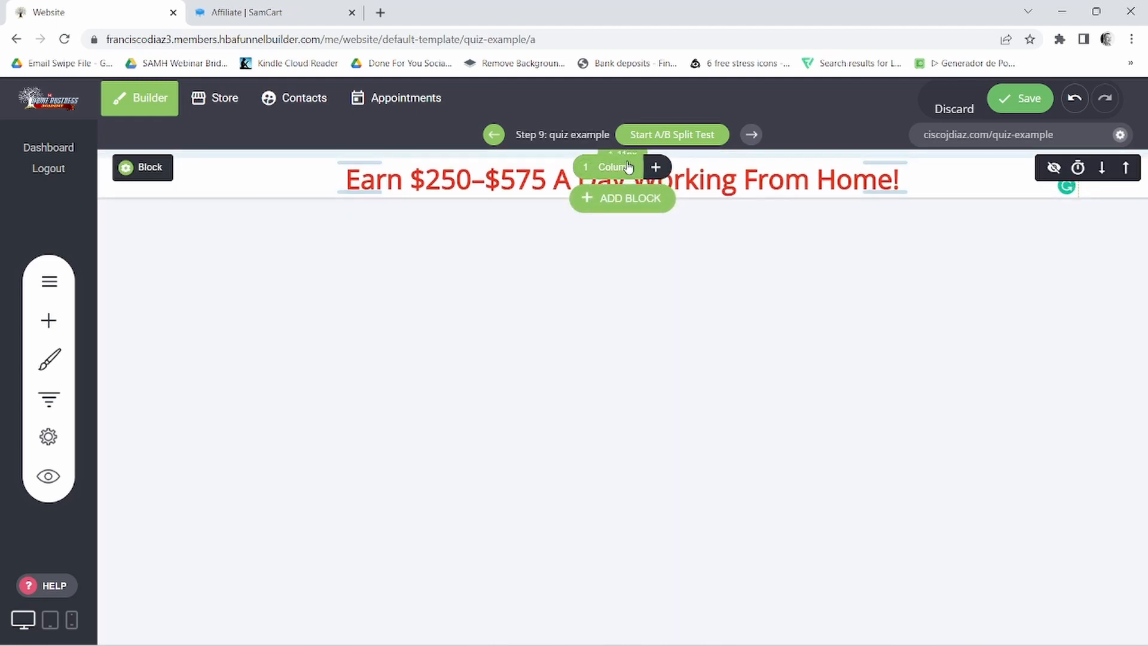
- Switch to the Notepad notes and copy the line "** No qualifications or experience required to get started **"
{"action": "mouse_move", "coordinate": [630, 643]}
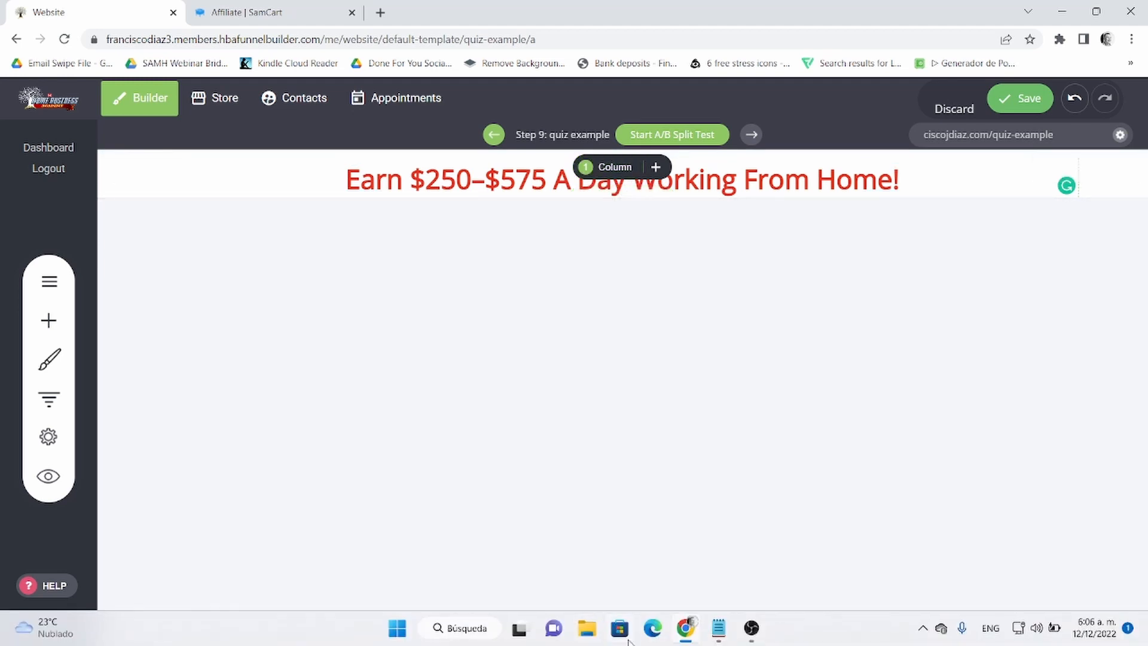
{"action": "left_click", "coordinate": [718, 625]}
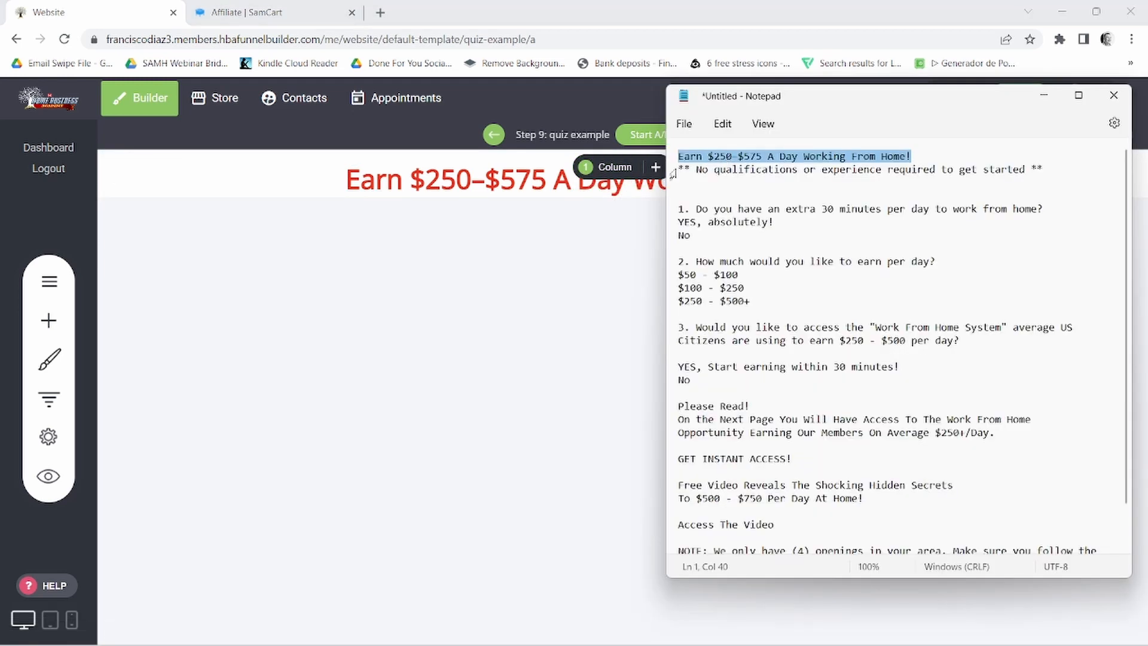
{"action": "triple_click", "coordinate": [672, 170]}
{"action": "right_click", "coordinate": [740, 175]}
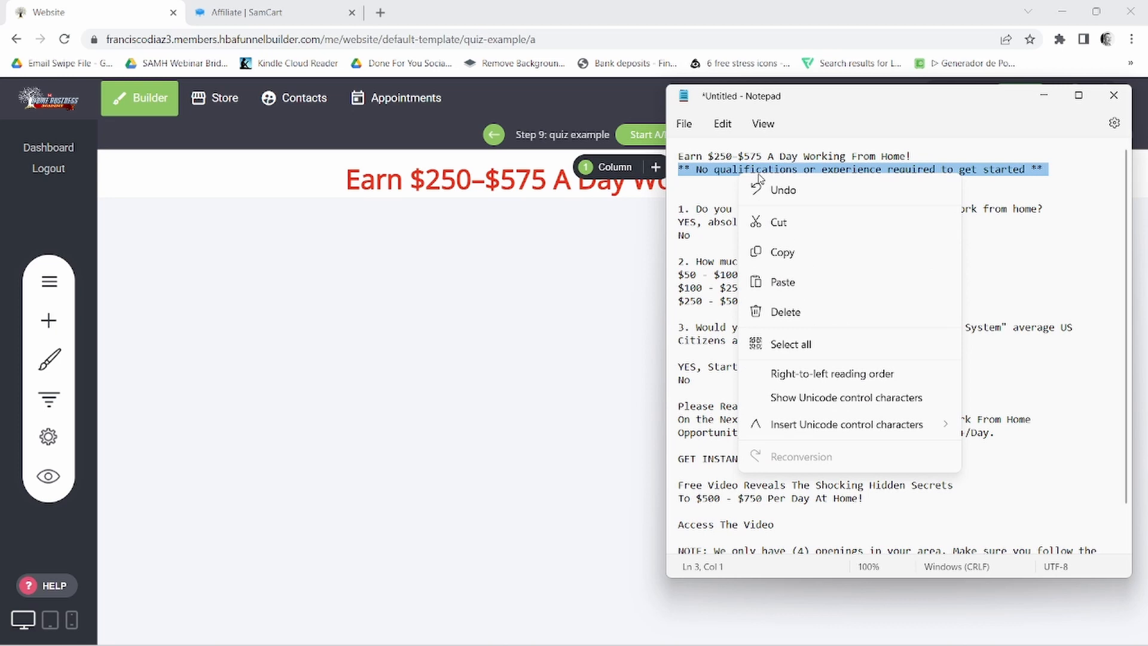
{"action": "left_click", "coordinate": [784, 252]}
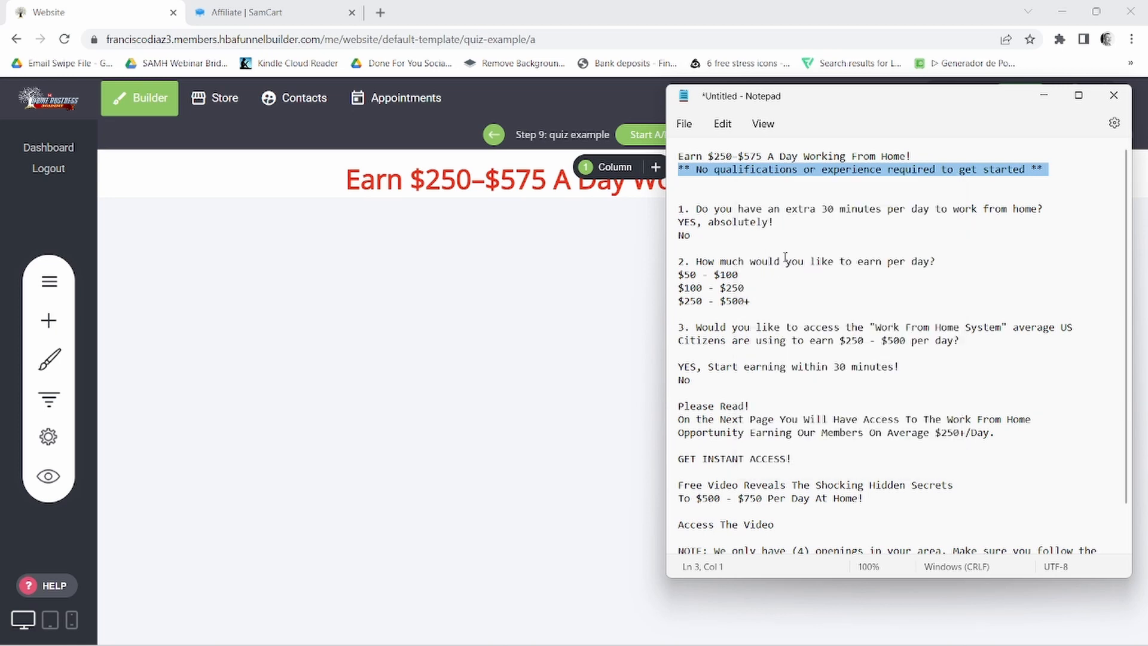
- Return to the funnel builder, add a Text widget below the headline and replace its placeholder text with the copied line
{"action": "left_click", "coordinate": [53, 326]}
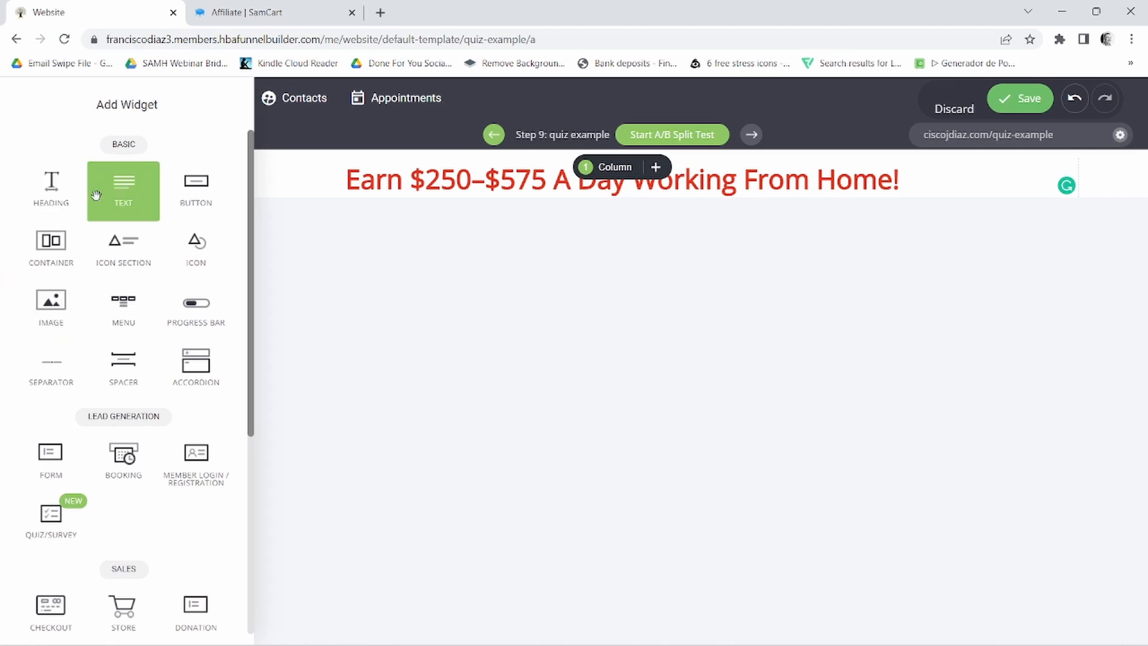
{"action": "left_click_drag", "start_coordinate": [119, 192], "coordinate": [691, 190]}
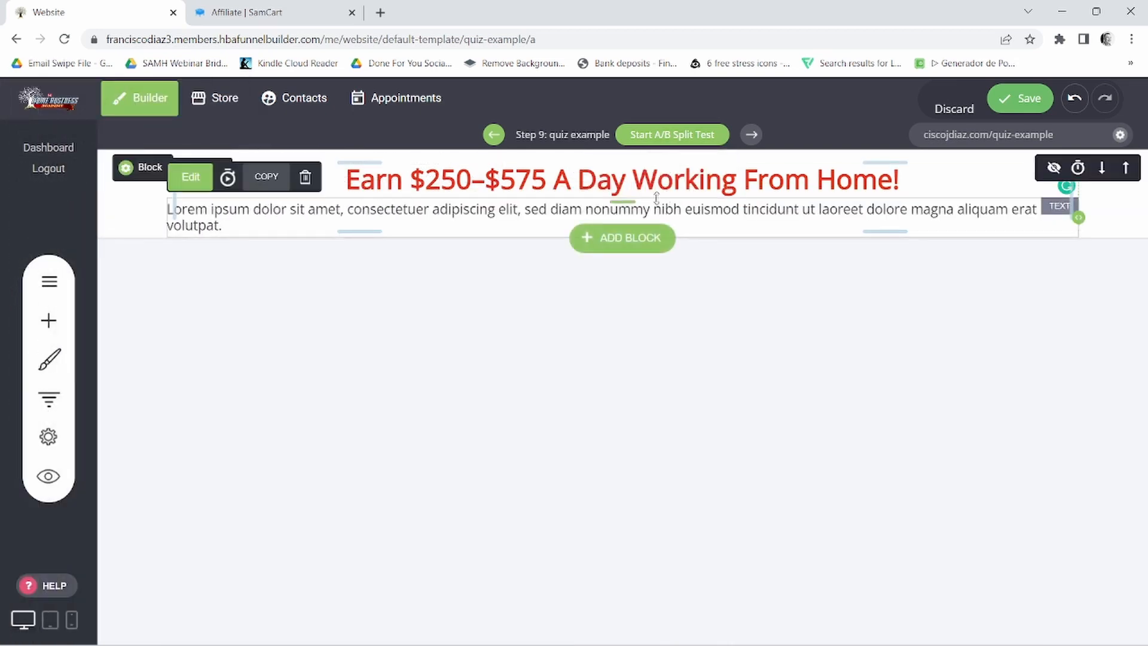
{"action": "triple_click", "coordinate": [298, 210]}
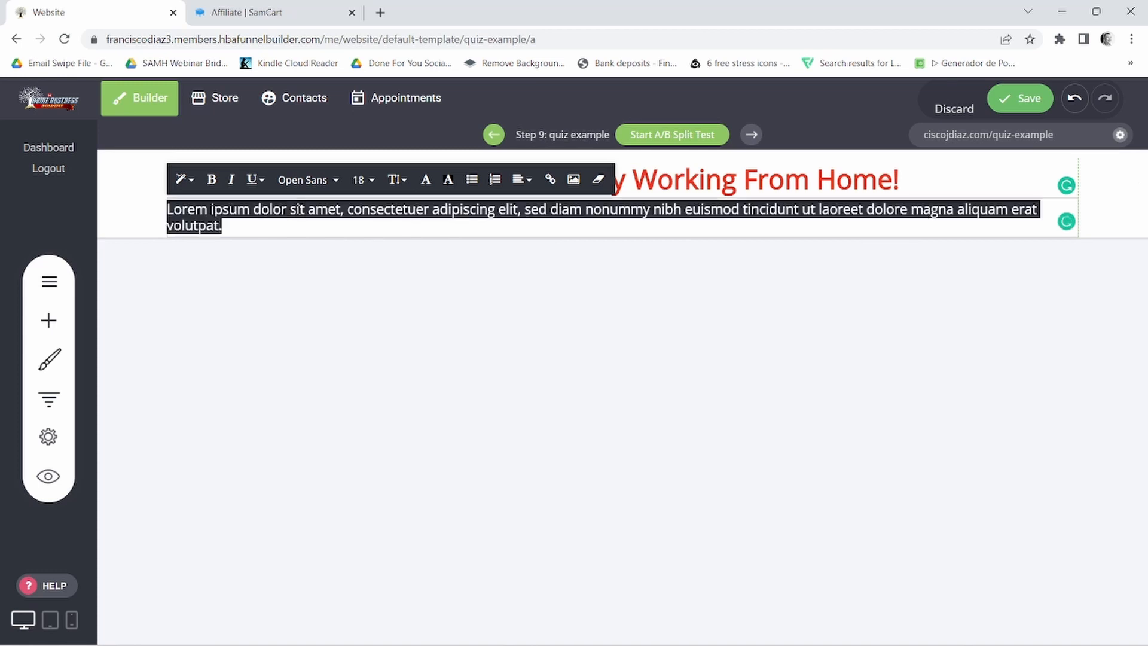
{"action": "right_click", "coordinate": [297, 209]}
{"action": "left_click", "coordinate": [330, 290]}
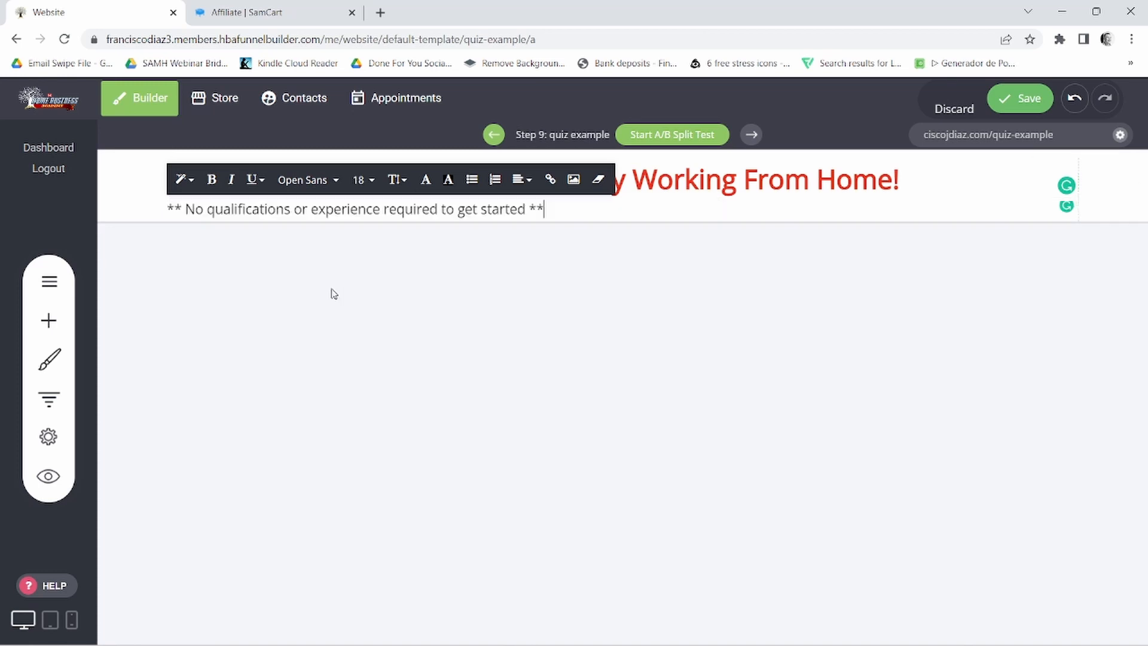
- Center the subheadline and set its font size to 22
{"action": "triple_click", "coordinate": [499, 216]}
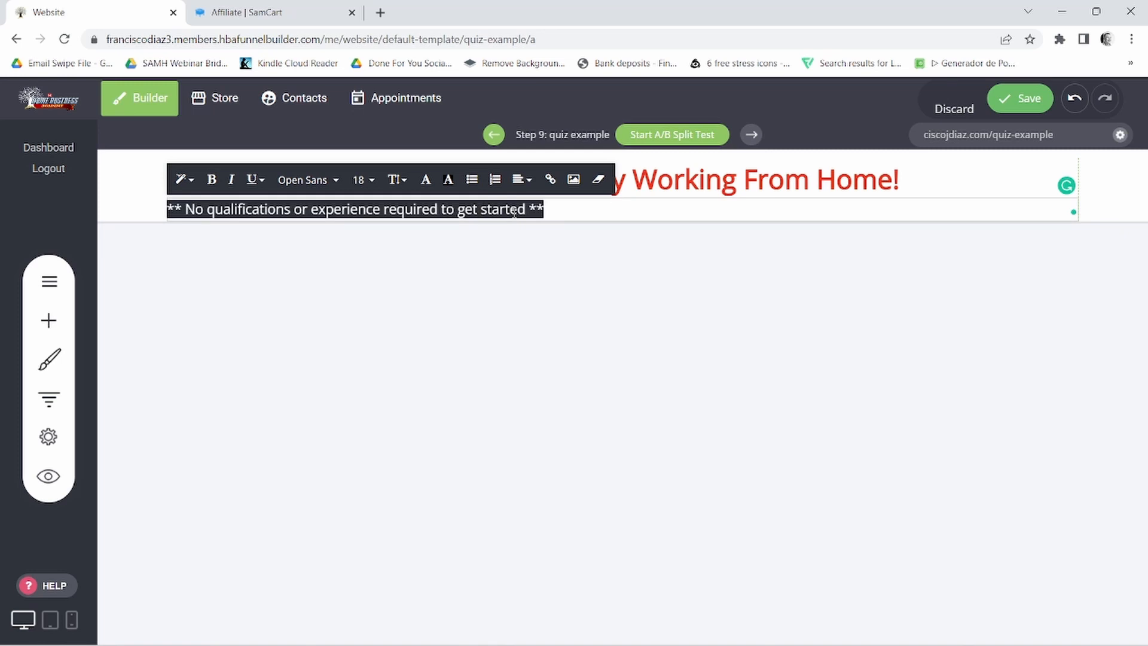
{"action": "left_click", "coordinate": [515, 180]}
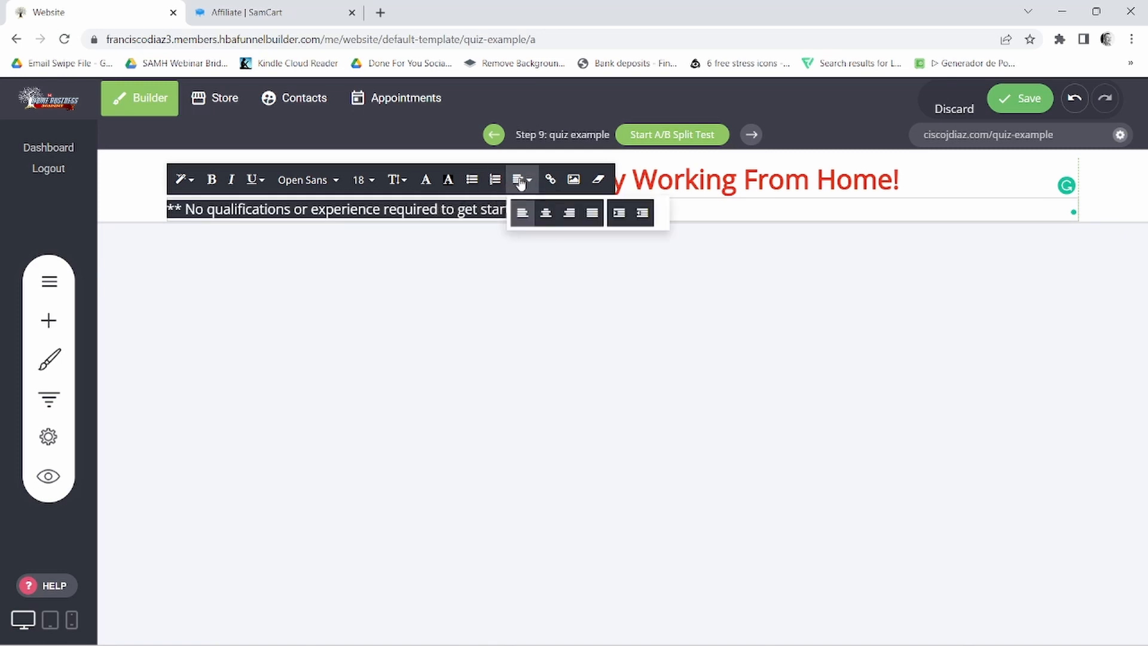
{"action": "left_click", "coordinate": [548, 215]}
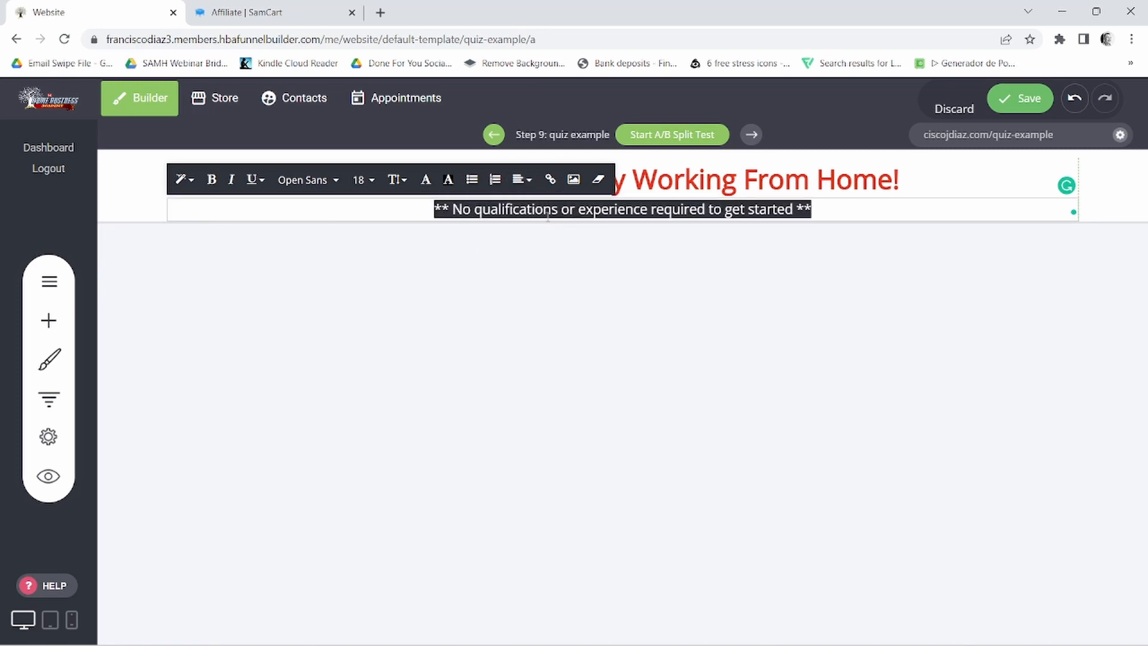
{"action": "left_click", "coordinate": [365, 180]}
{"action": "left_click", "coordinate": [491, 265]}
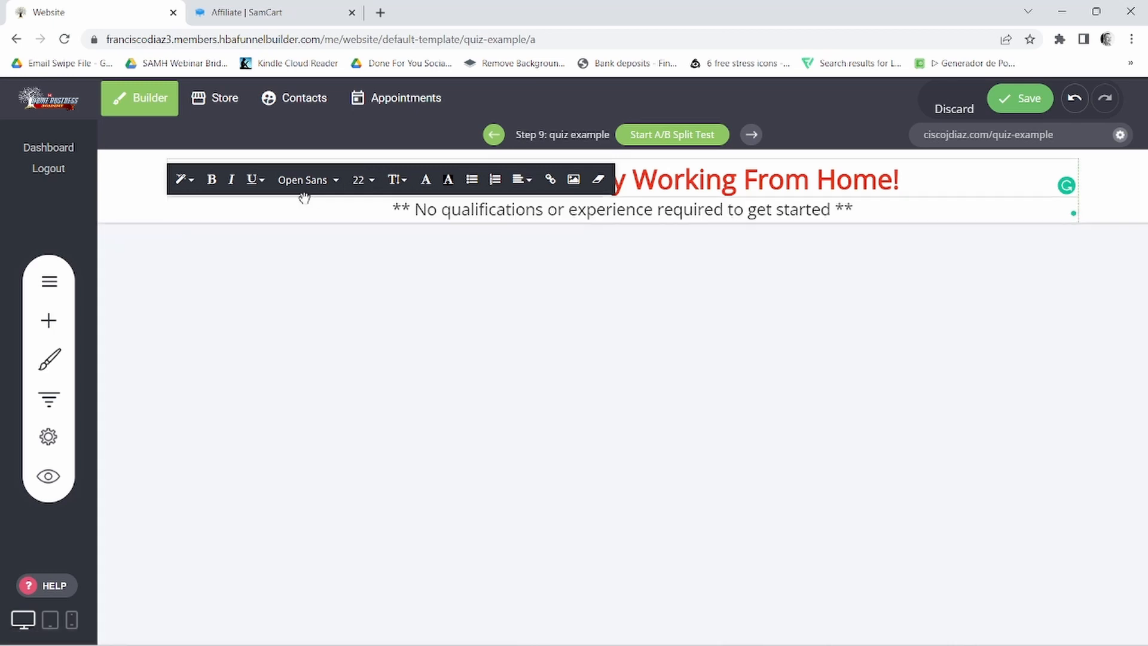
- Finish editing the subheadline and add a little space between it and the headline
{"action": "triple_click", "coordinate": [489, 210]}
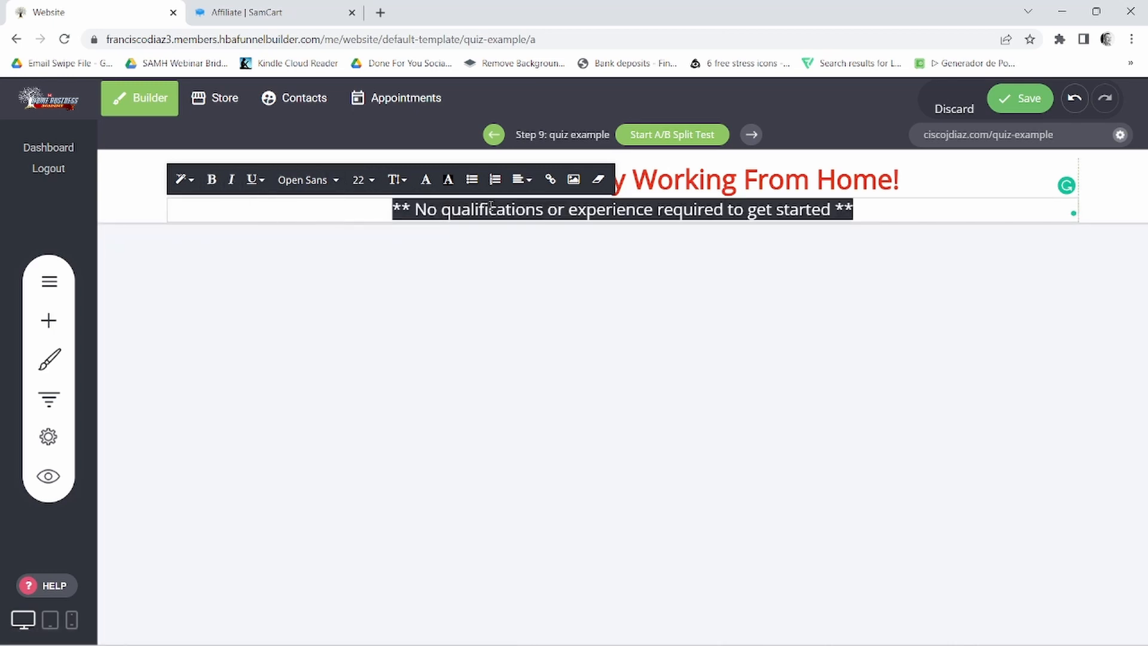
{"action": "left_click", "coordinate": [692, 257]}
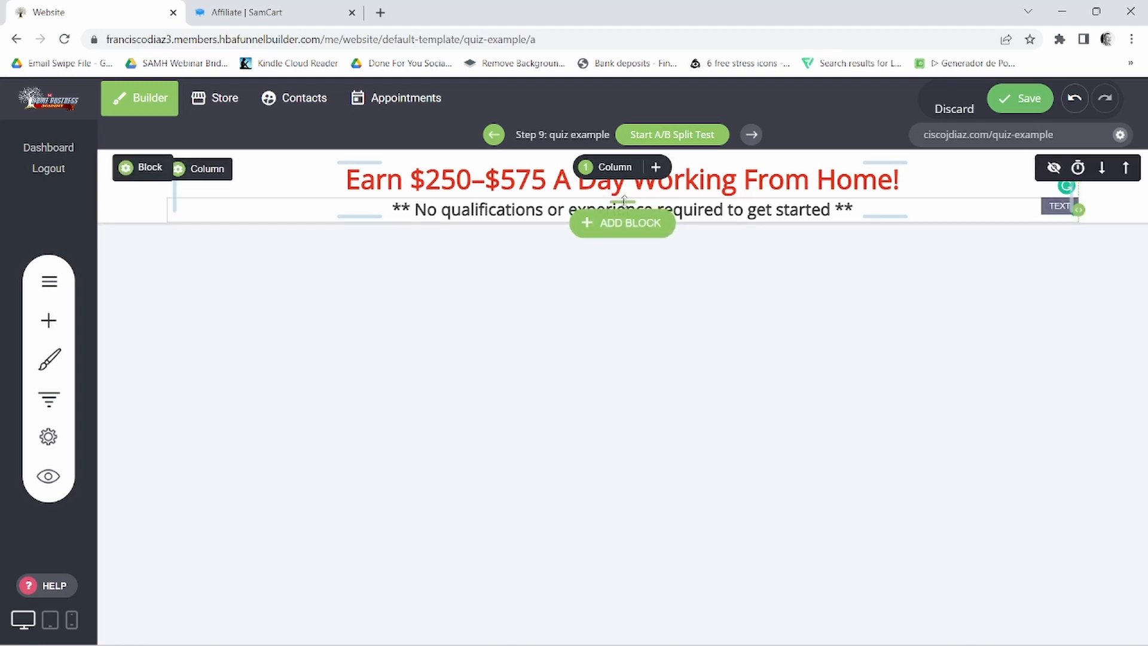
{"action": "left_click_drag", "start_coordinate": [624, 203], "coordinate": [624, 204]}
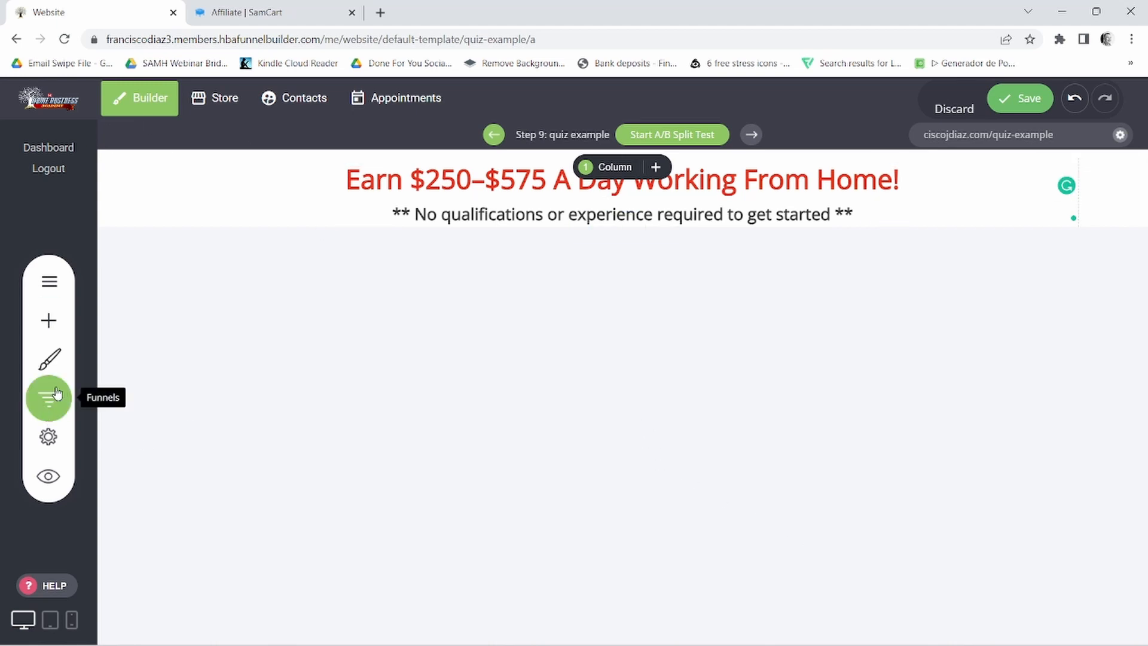
- Add a Quiz/Survey widget below the subheadline and look over its default layout
{"action": "left_click", "coordinate": [50, 320]}
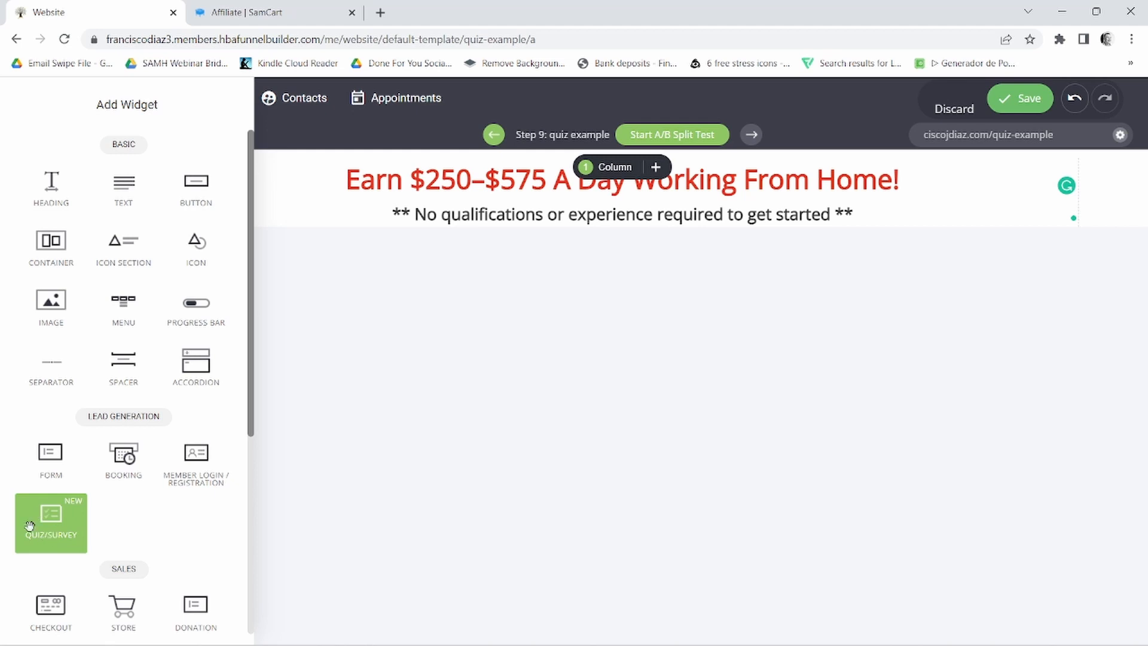
{"action": "left_click_drag", "start_coordinate": [33, 532], "coordinate": [580, 224]}
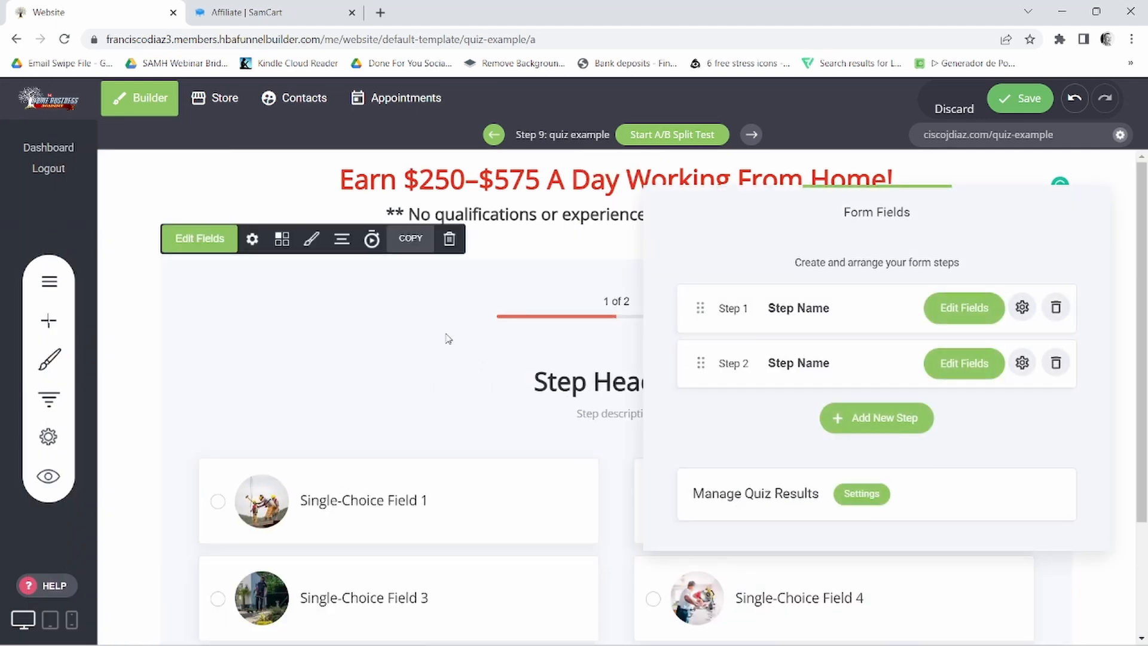
{"action": "left_click", "coordinate": [359, 389]}
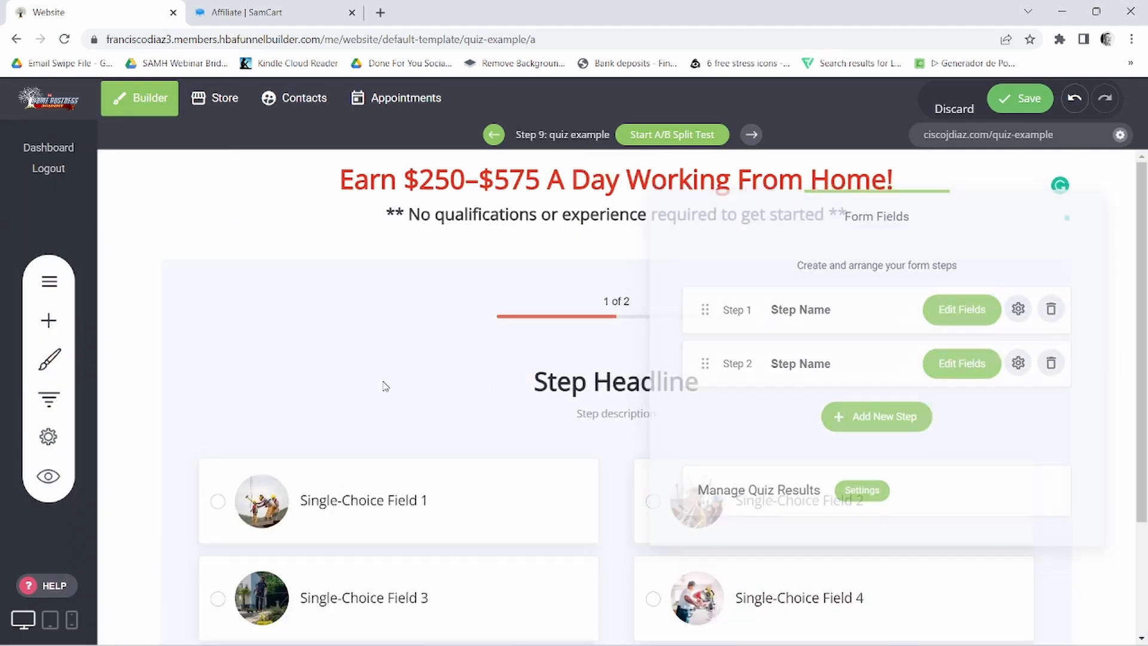
{"action": "scroll", "coordinate": [598, 395], "scroll_direction": "down", "scroll_amount": 3}
{"action": "scroll", "coordinate": [676, 357], "scroll_direction": "up", "scroll_amount": 3}
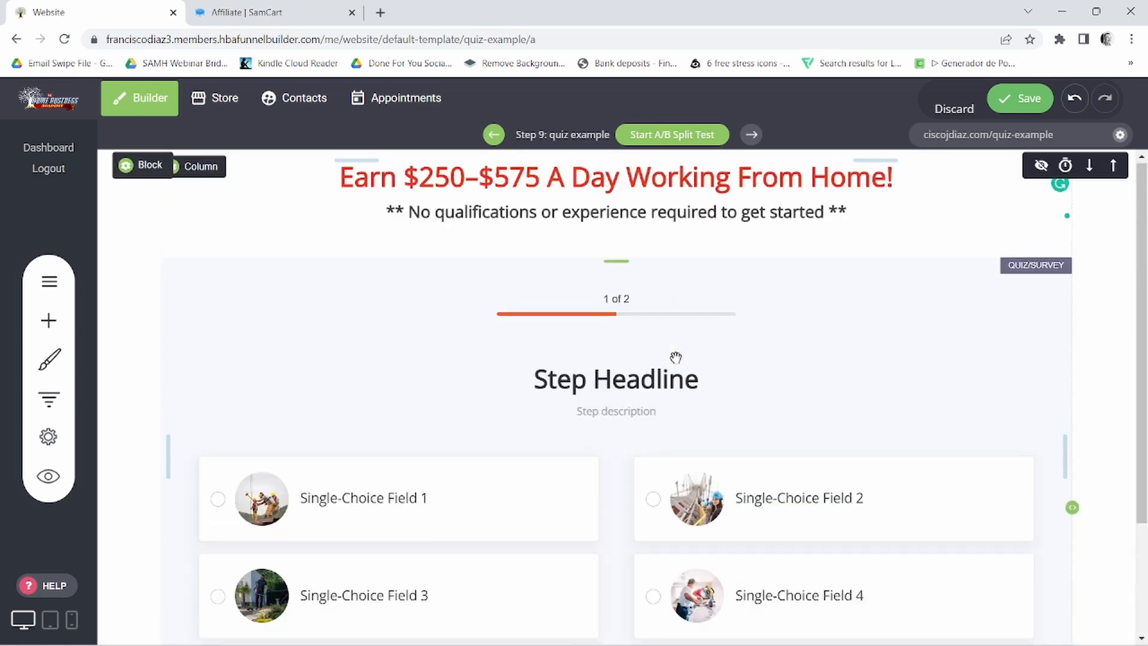
{"action": "scroll", "coordinate": [677, 359], "scroll_direction": "down", "scroll_amount": 3}
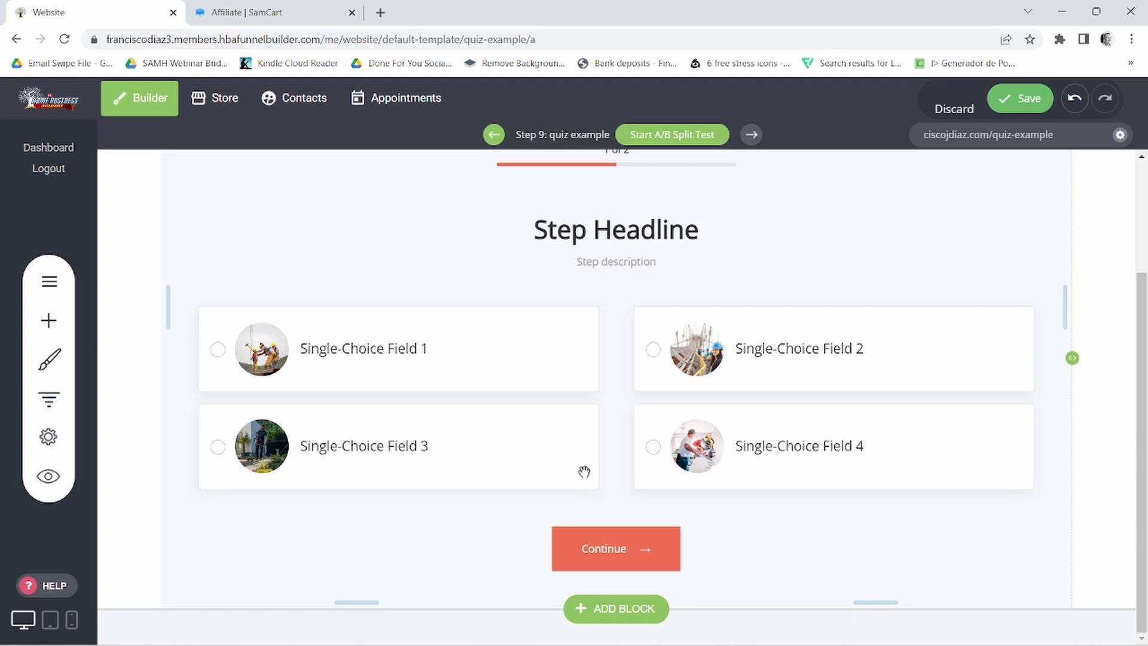
{"action": "scroll", "coordinate": [645, 477], "scroll_direction": "up", "scroll_amount": 3}
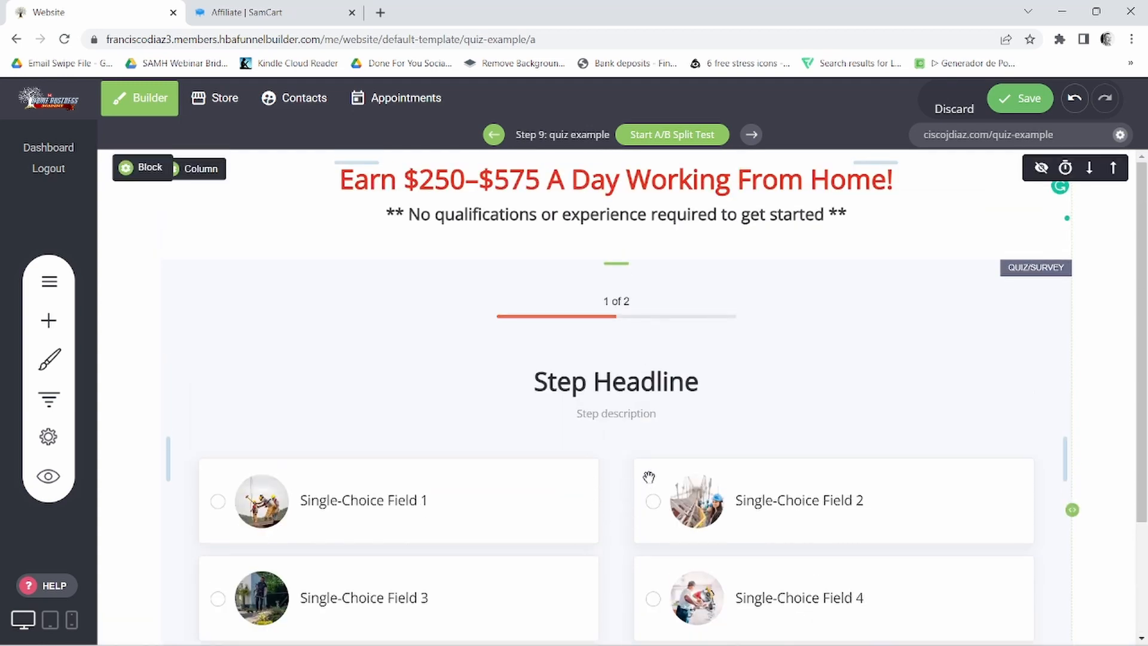
{"action": "scroll", "coordinate": [650, 478], "scroll_direction": "down", "scroll_amount": 3}
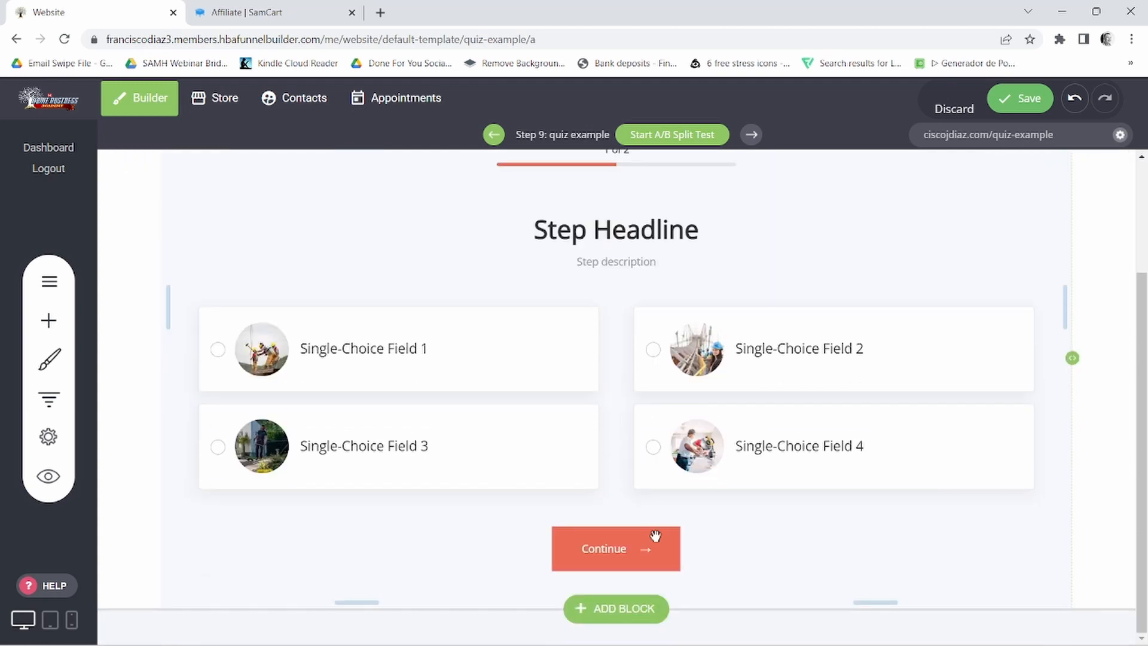
- Switch to the Notepad notes and copy the first question, "Do you have an extra 30 minutes per day to work from home?"
{"action": "left_click", "coordinate": [720, 629]}
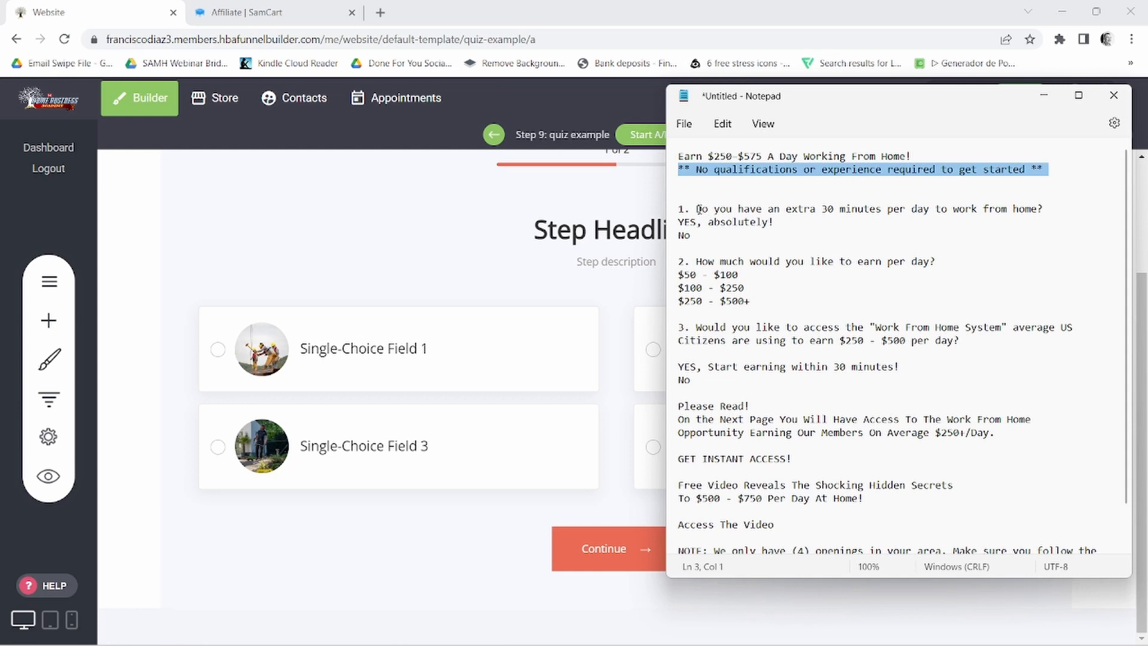
{"action": "left_click_drag", "start_coordinate": [697, 209], "coordinate": [1051, 207]}
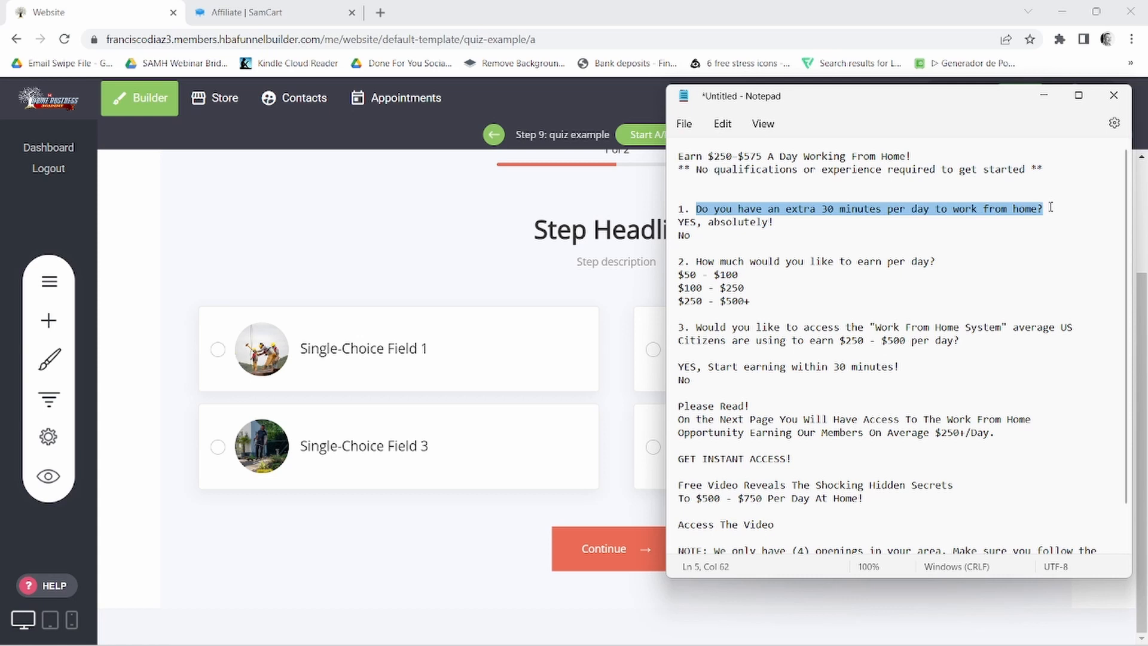
{"action": "right_click", "coordinate": [886, 215]}
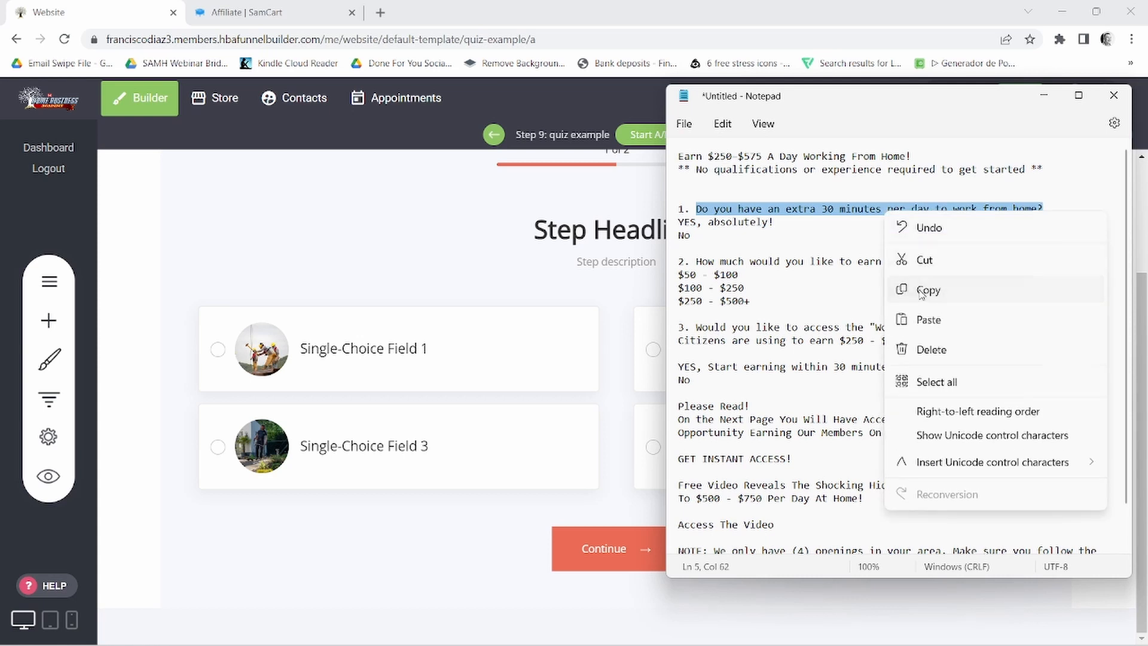
{"action": "left_click", "coordinate": [921, 292]}
- Return to the funnel builder, open the quiz's form fields and rename Step 1 as "Question 1"
{"action": "left_click", "coordinate": [461, 260]}
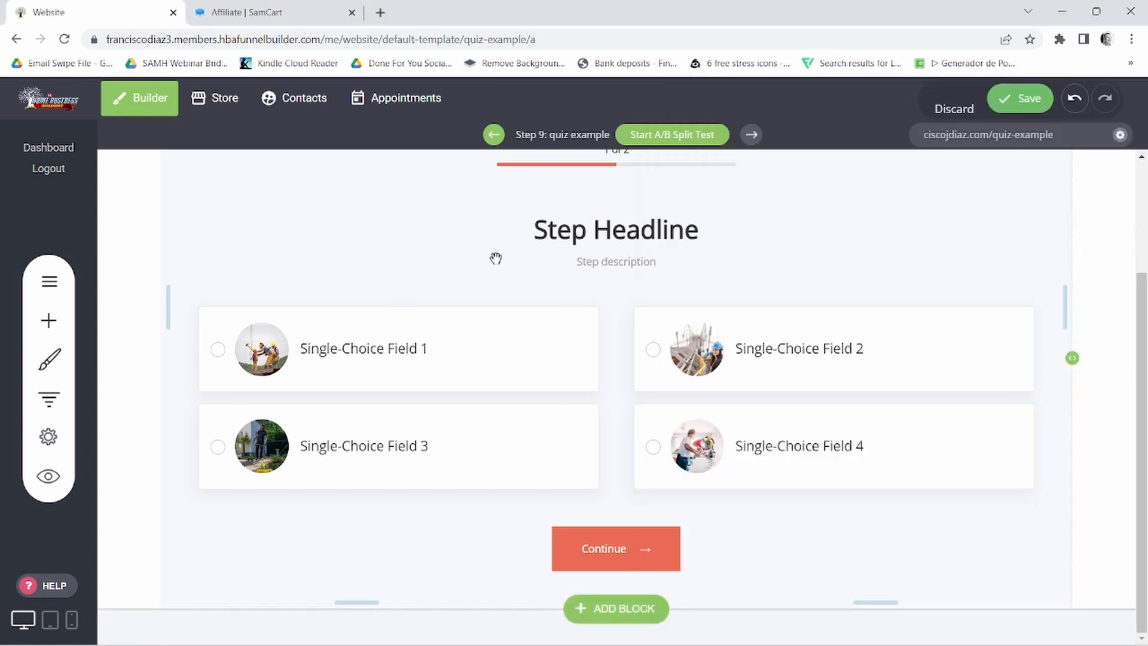
{"action": "scroll", "coordinate": [685, 284], "scroll_direction": "up", "scroll_amount": 3}
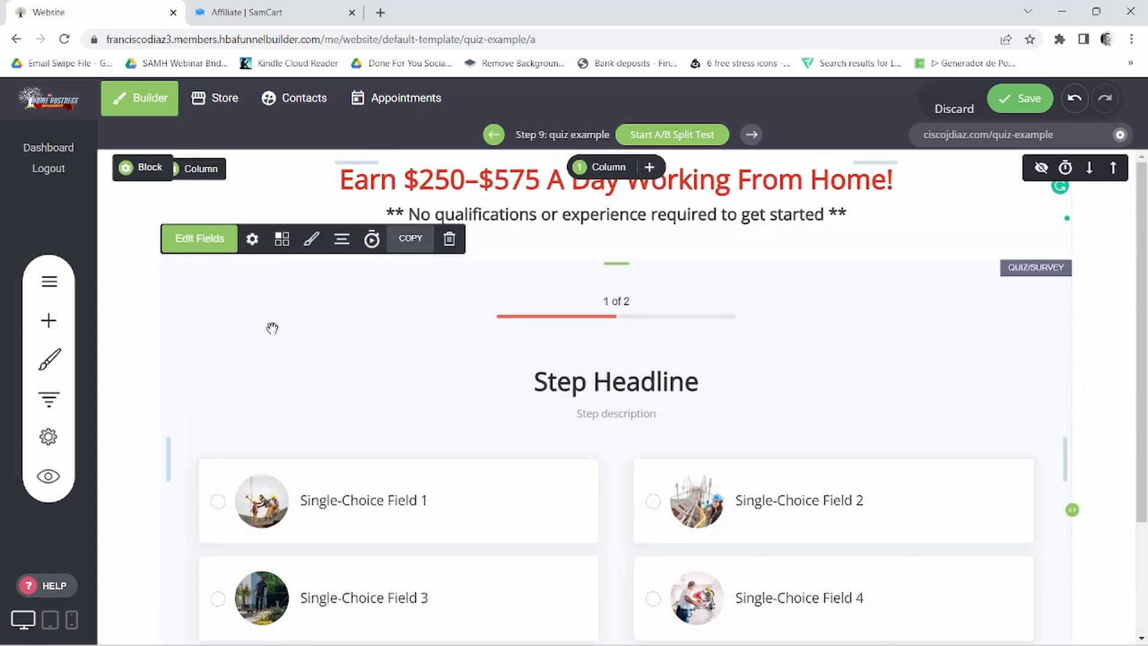
{"action": "left_click", "coordinate": [344, 349]}
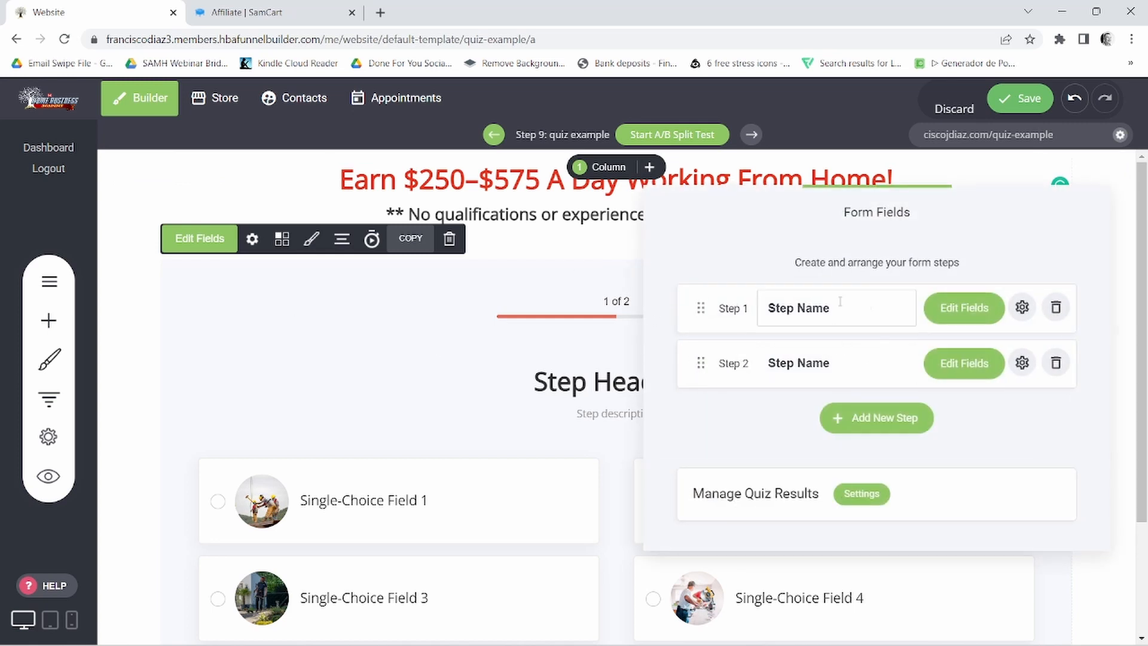
{"action": "triple_click", "coordinate": [812, 308]}
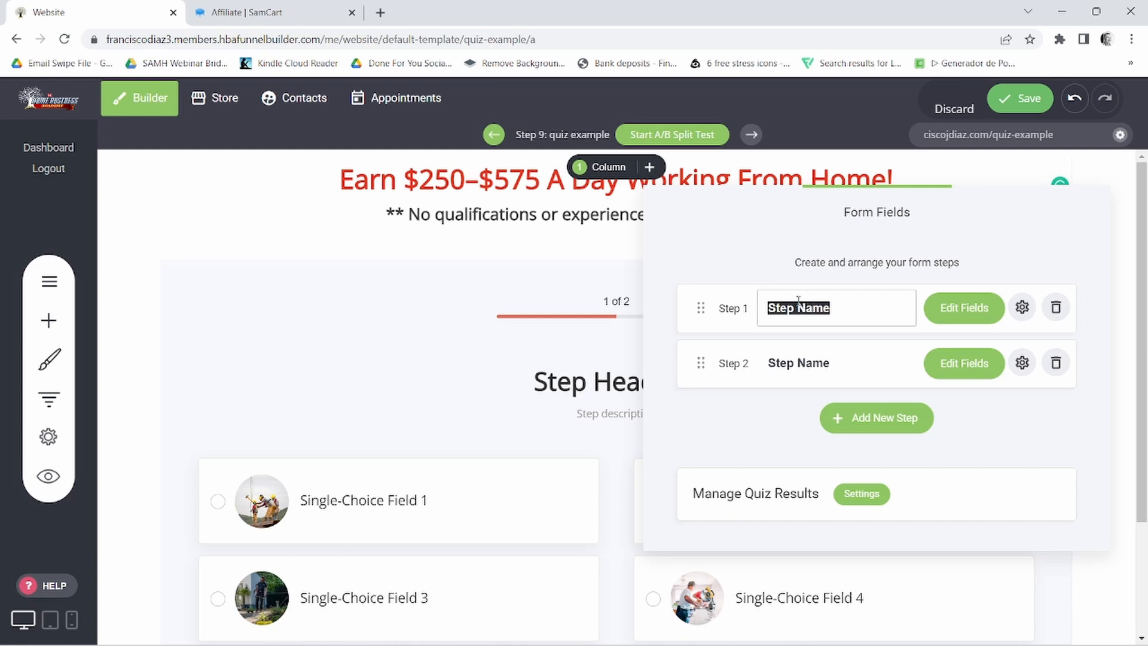
{"action": "type", "text": "Quest"}
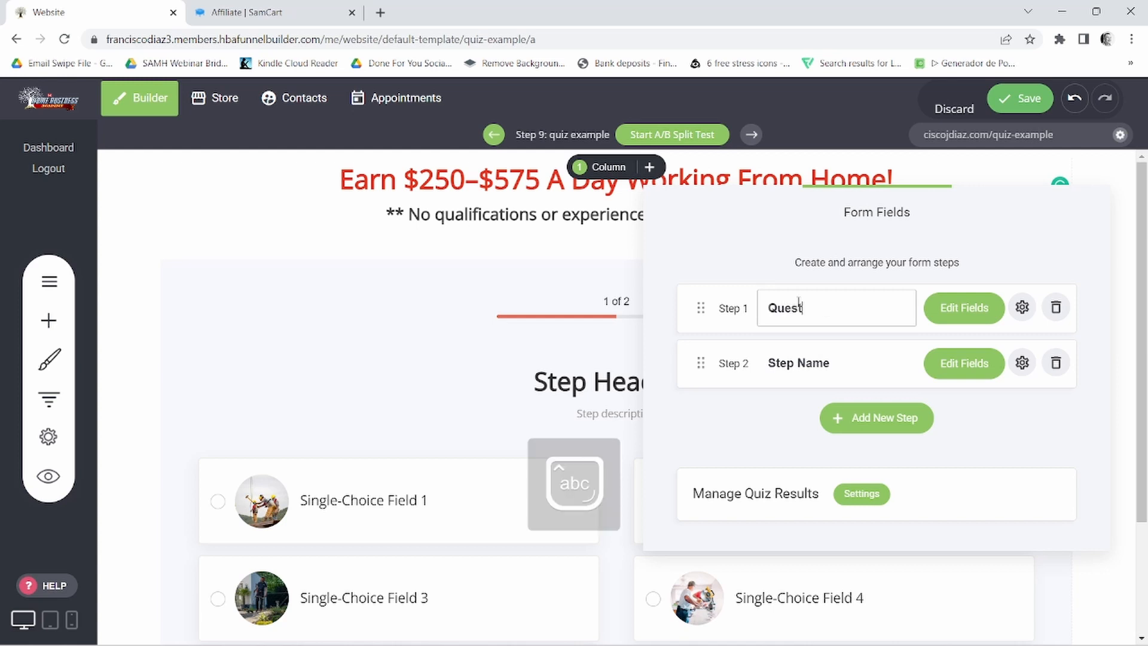
{"action": "type", "text": "ion"}
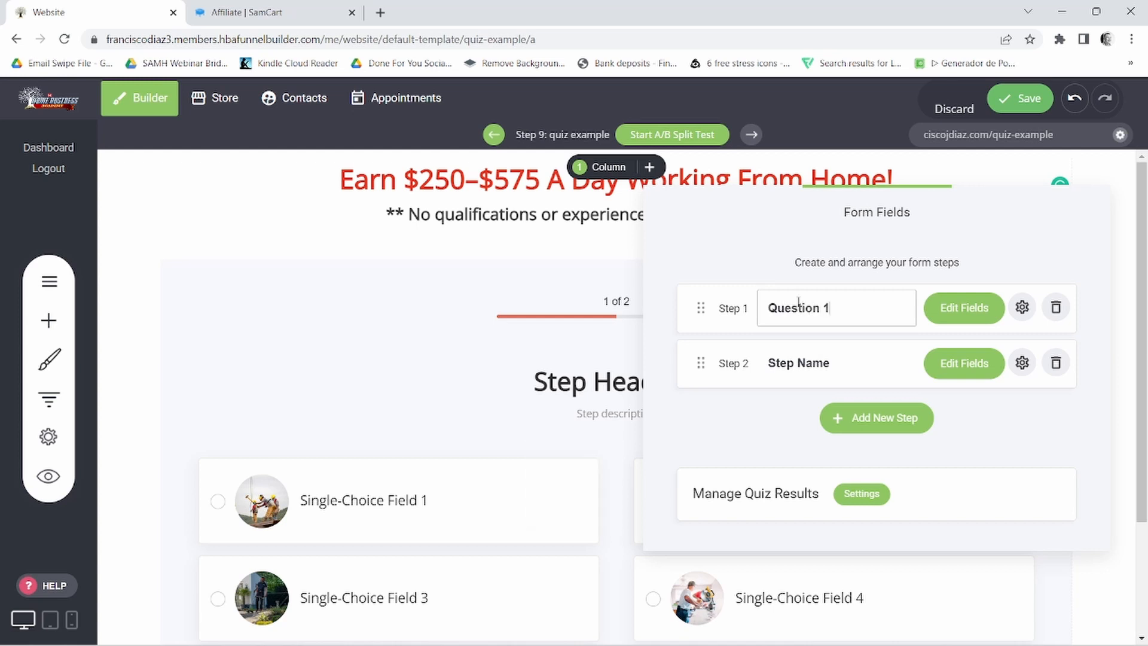
{"action": "type", "text": " 1"}
- Open the Question 1 fields and replace the step heading with the copied "Do you have an extra 30 minutes per day to work from home?"
{"action": "left_click", "coordinate": [972, 307]}
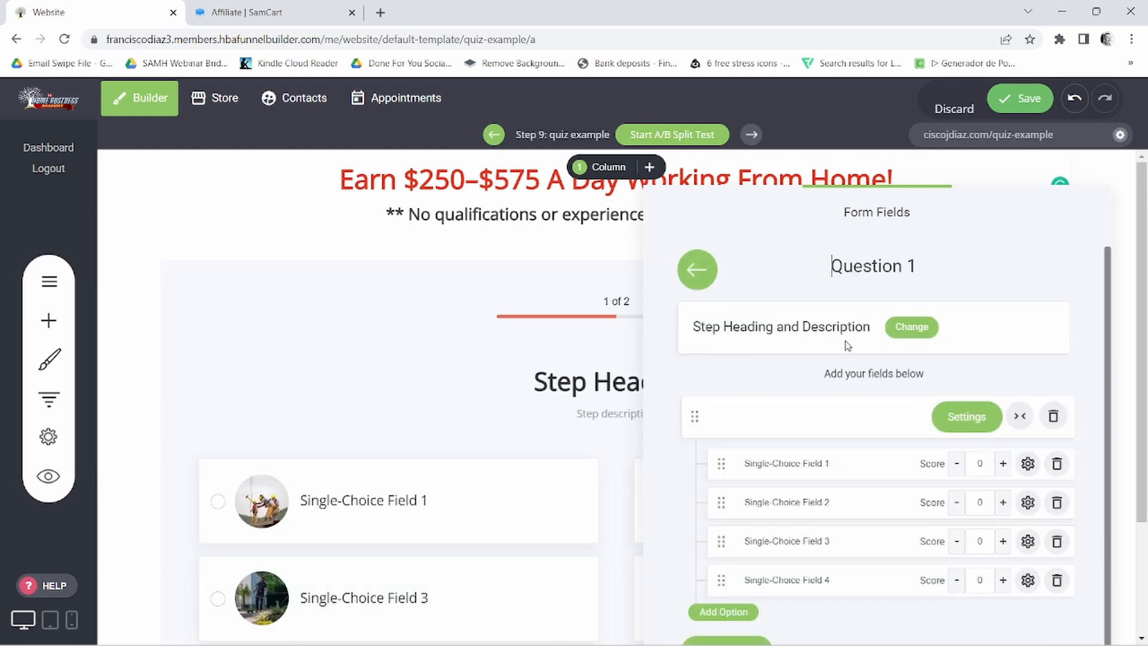
{"action": "left_click", "coordinate": [913, 332]}
{"action": "left_click_drag", "start_coordinate": [490, 268], "coordinate": [430, 270]}
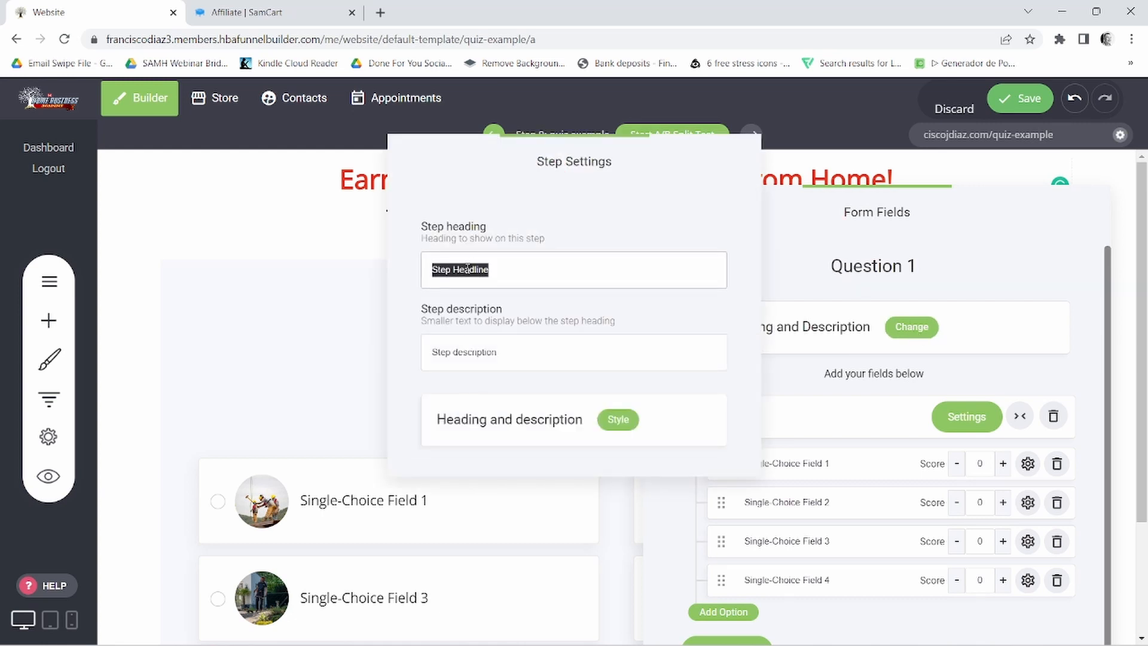
{"action": "right_click", "coordinate": [467, 270]}
{"action": "left_click", "coordinate": [500, 347]}
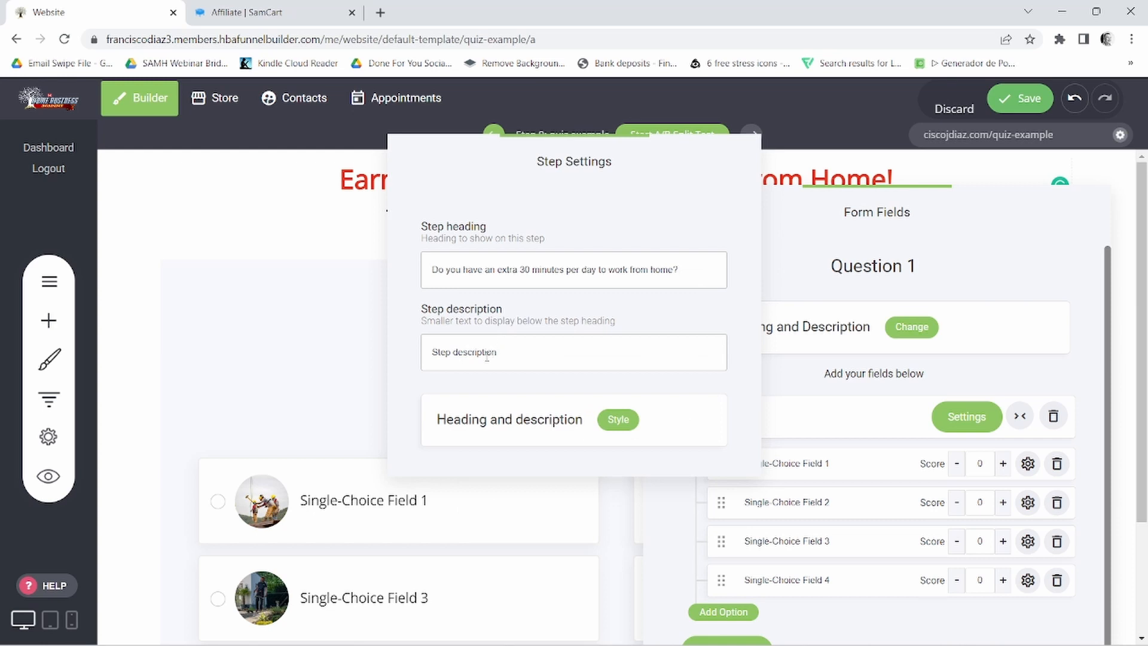
- Clear the placeholder step description of Question 1 and close the step settings
{"action": "double_click", "coordinate": [487, 353]}
{"action": "key", "text": "ctrl+a"}
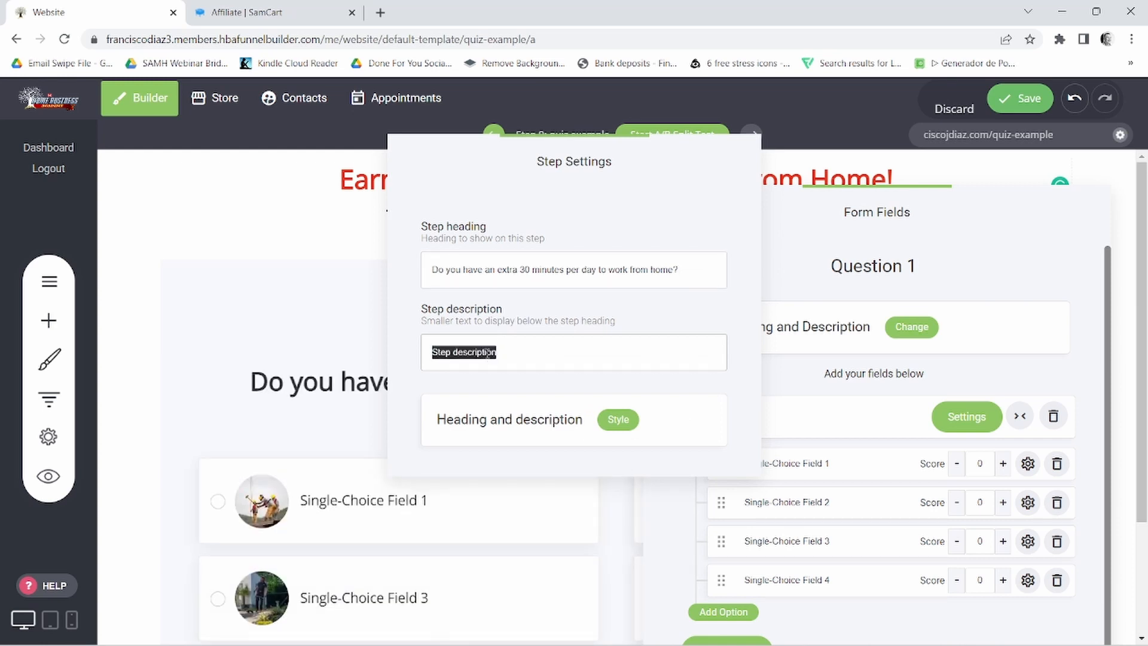
{"action": "key", "text": "BackSpace"}
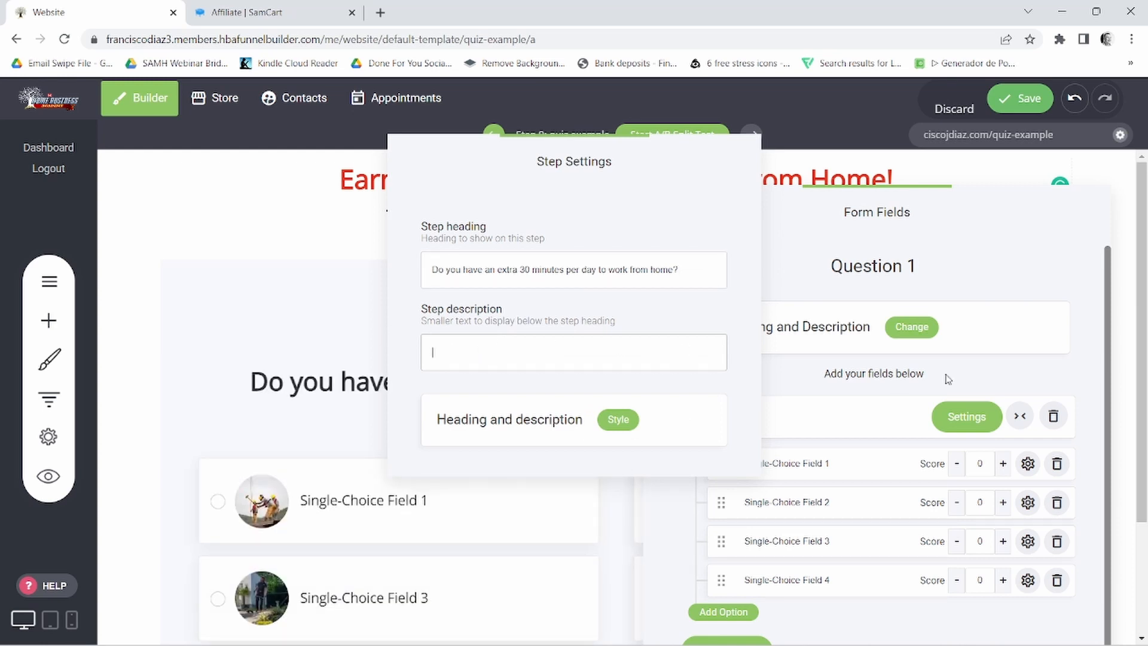
{"action": "left_click", "coordinate": [1003, 383]}
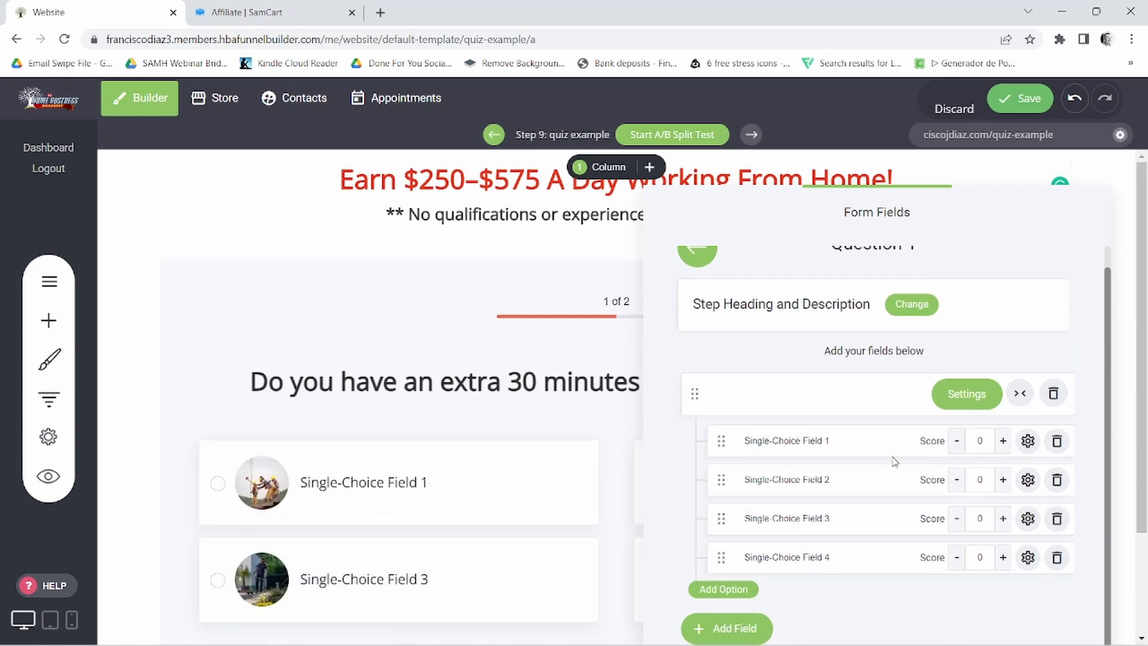
- Switch to the Notepad notes, copy the answer "YES, absolutely!" and return to the funnel builder
{"action": "left_click", "coordinate": [721, 635]}
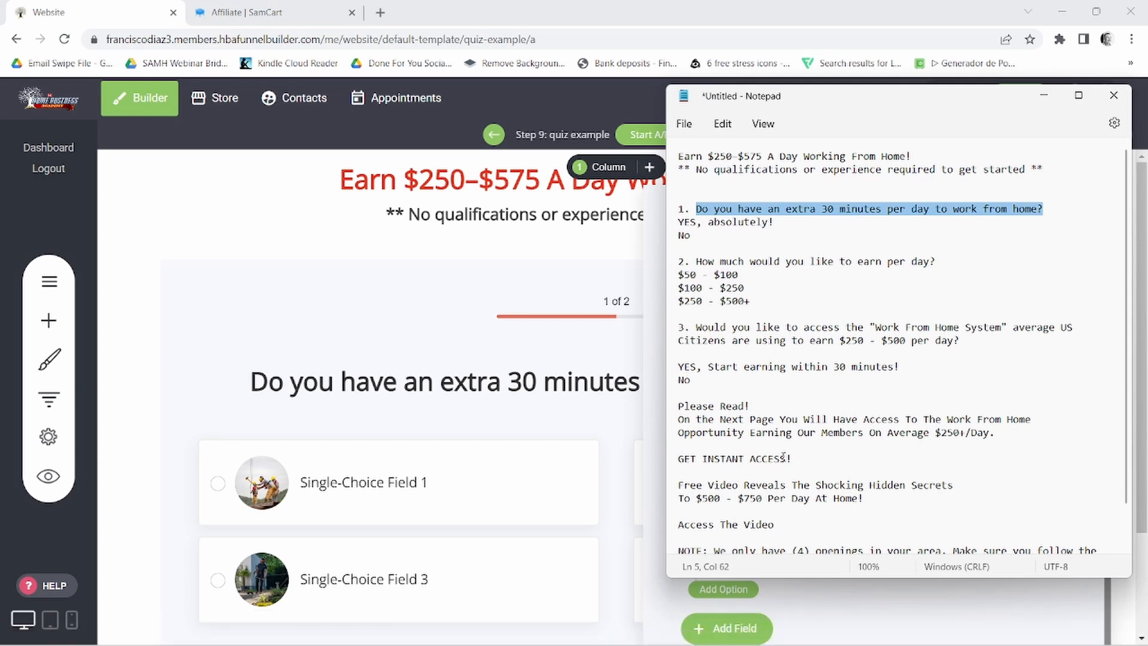
{"action": "triple_click", "coordinate": [743, 222]}
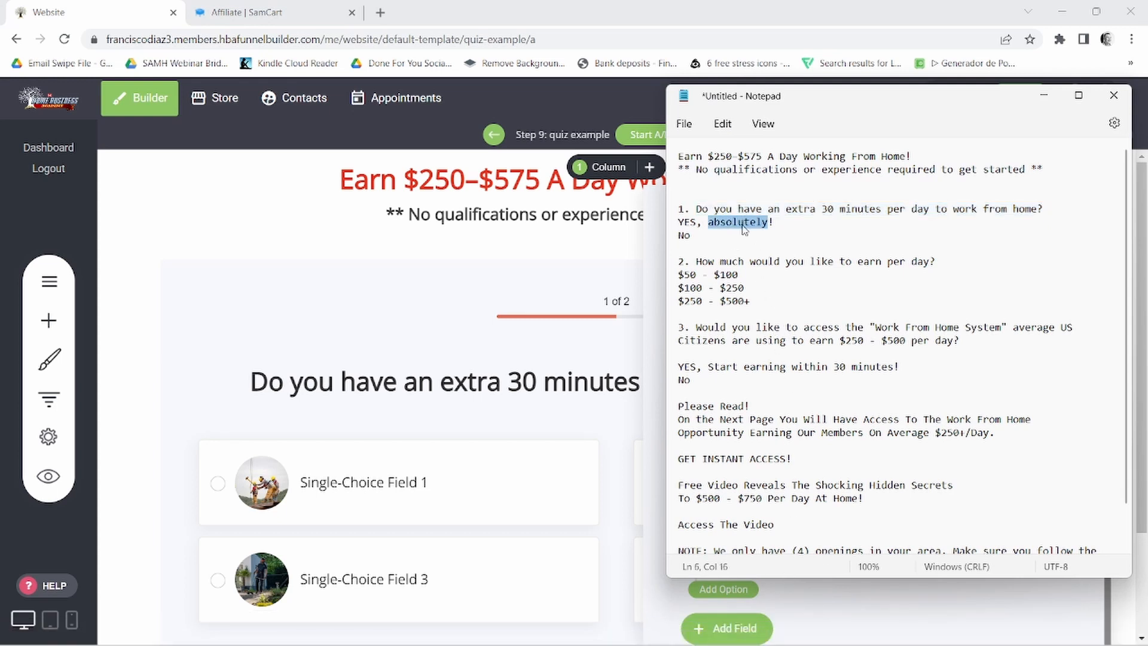
{"action": "right_click", "coordinate": [744, 224]}
{"action": "left_click", "coordinate": [781, 308]}
{"action": "left_click", "coordinate": [550, 381]}
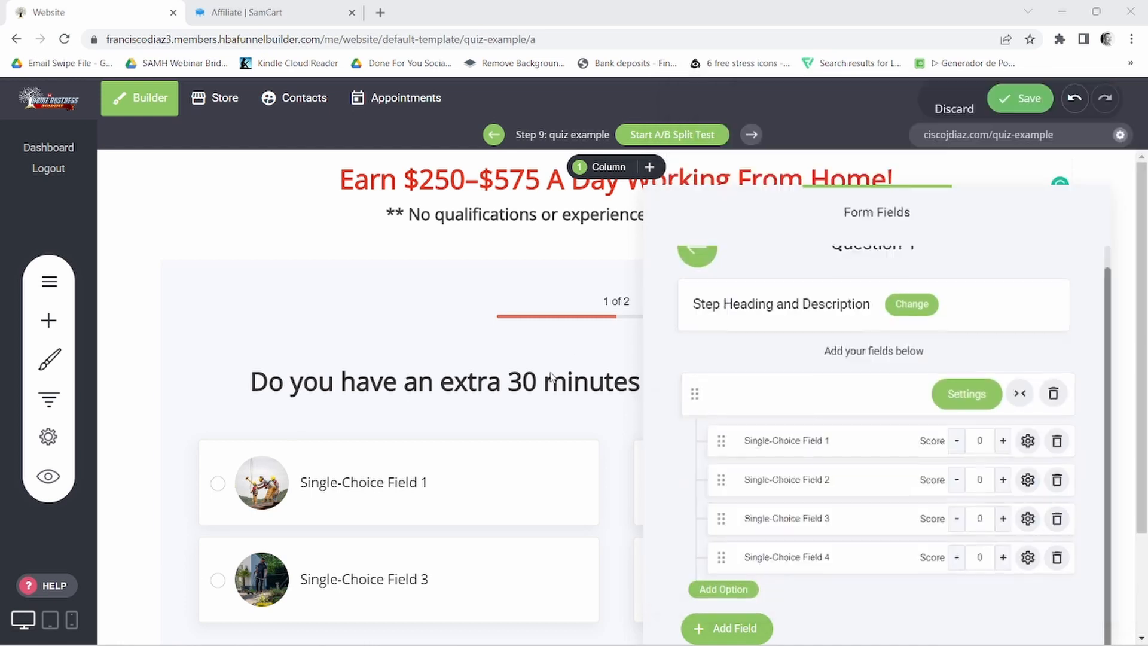
- Reopen the quiz's Question 1 fields and replace the first option's text with the copied "YES, absolutely!"
{"action": "left_click", "coordinate": [550, 411]}
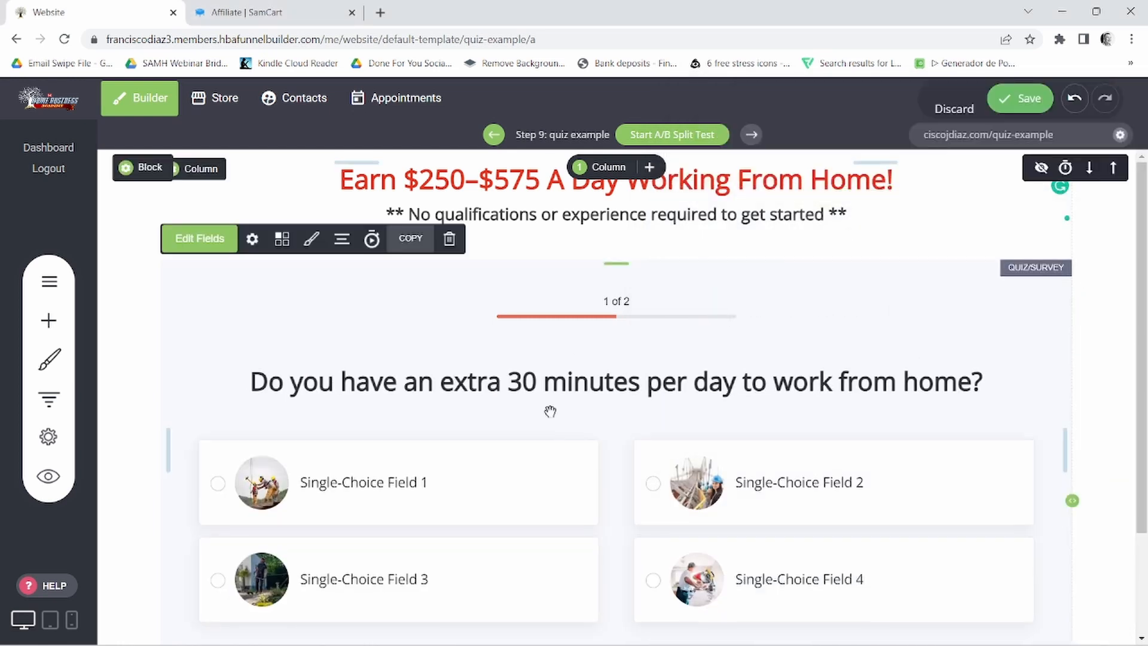
{"action": "left_click", "coordinate": [198, 239]}
{"action": "left_click", "coordinate": [961, 322]}
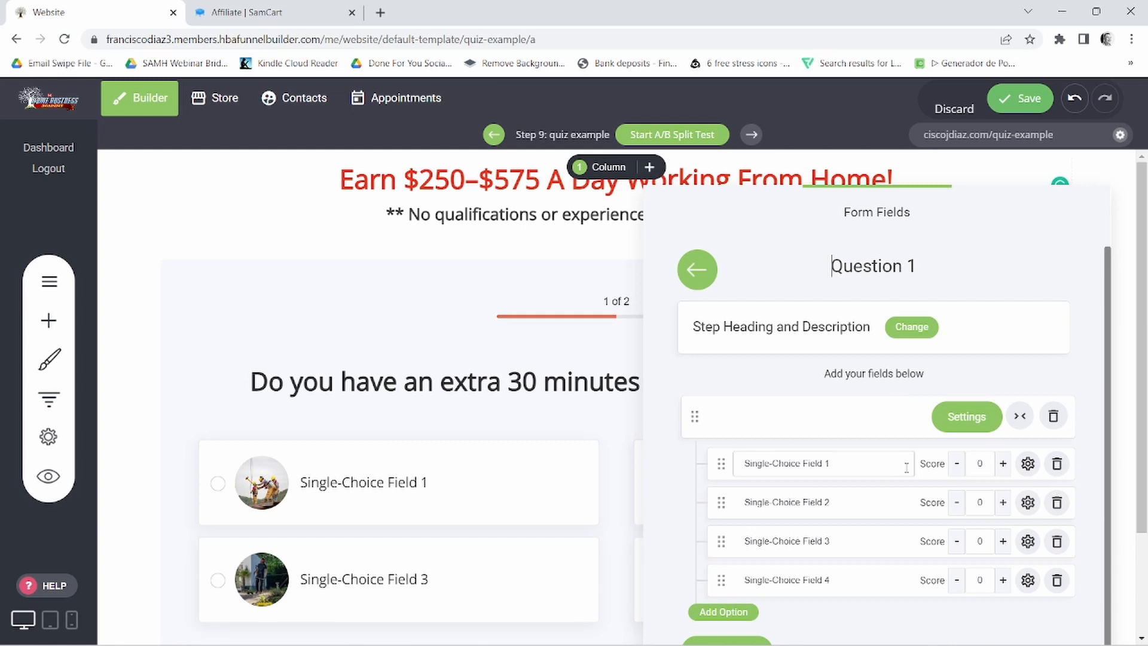
{"action": "triple_click", "coordinate": [826, 464]}
{"action": "right_click", "coordinate": [826, 464]}
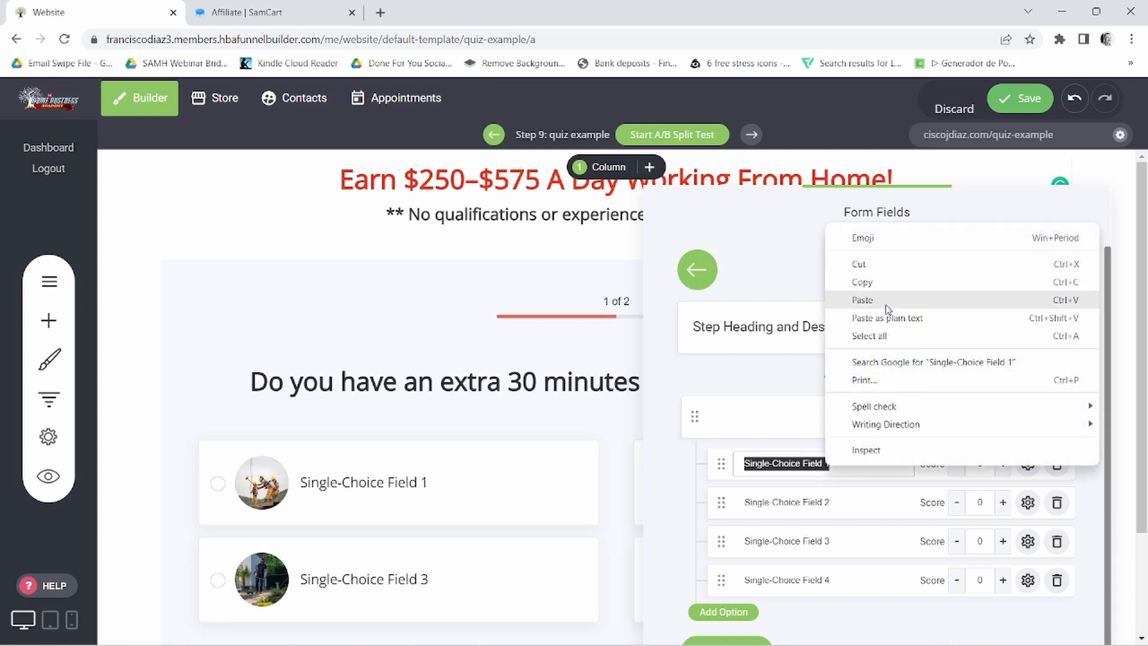
{"action": "left_click", "coordinate": [849, 298]}
- Rename the second answer option of Question 1 as "No"
{"action": "left_click", "coordinate": [806, 502]}
{"action": "triple_click", "coordinate": [806, 502]}
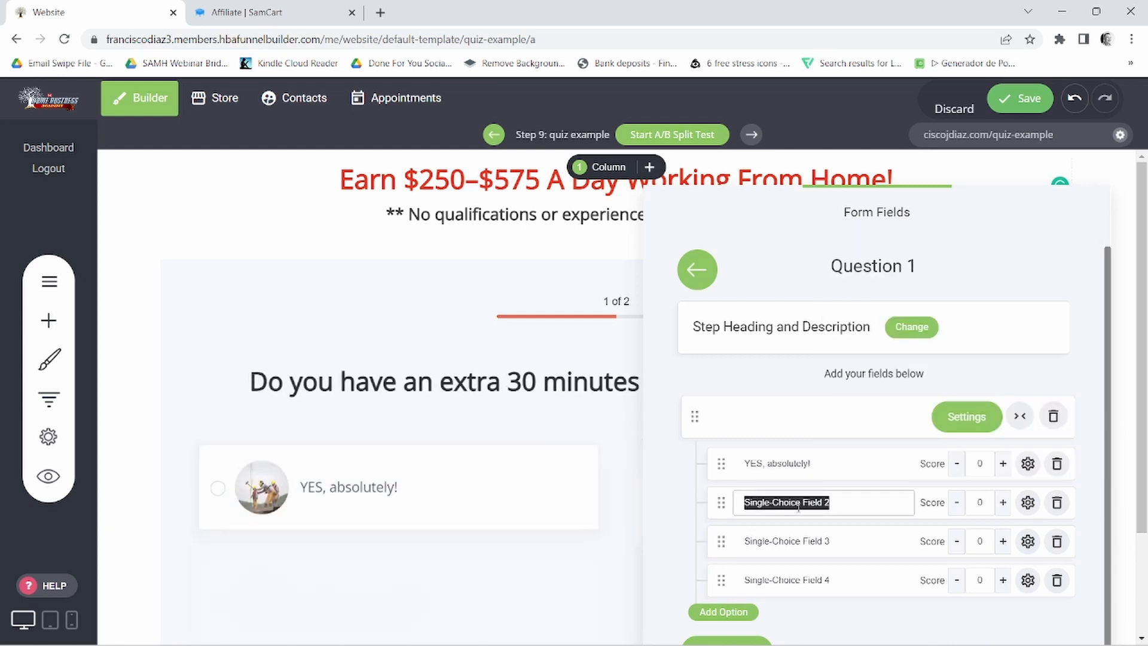
{"action": "triple_click", "coordinate": [805, 502]}
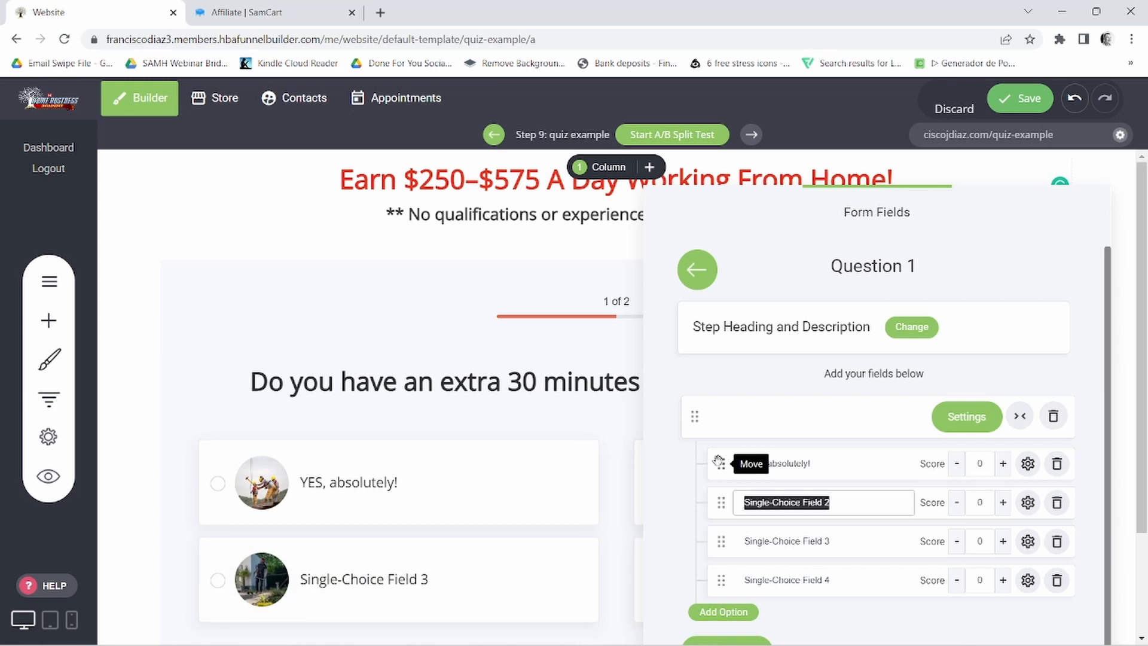
{"action": "type", "text": "No"}
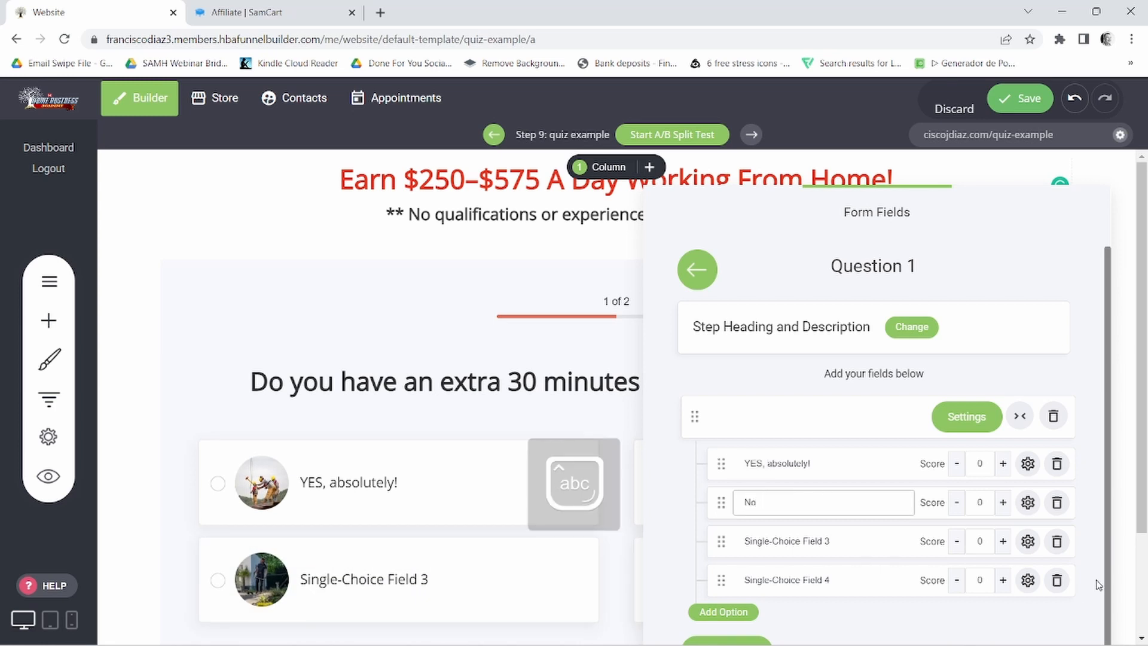
- Delete the unused options Single-Choice Field 3 and Single-Choice Field 4 from Question 1
{"action": "left_click", "coordinate": [1057, 542]}
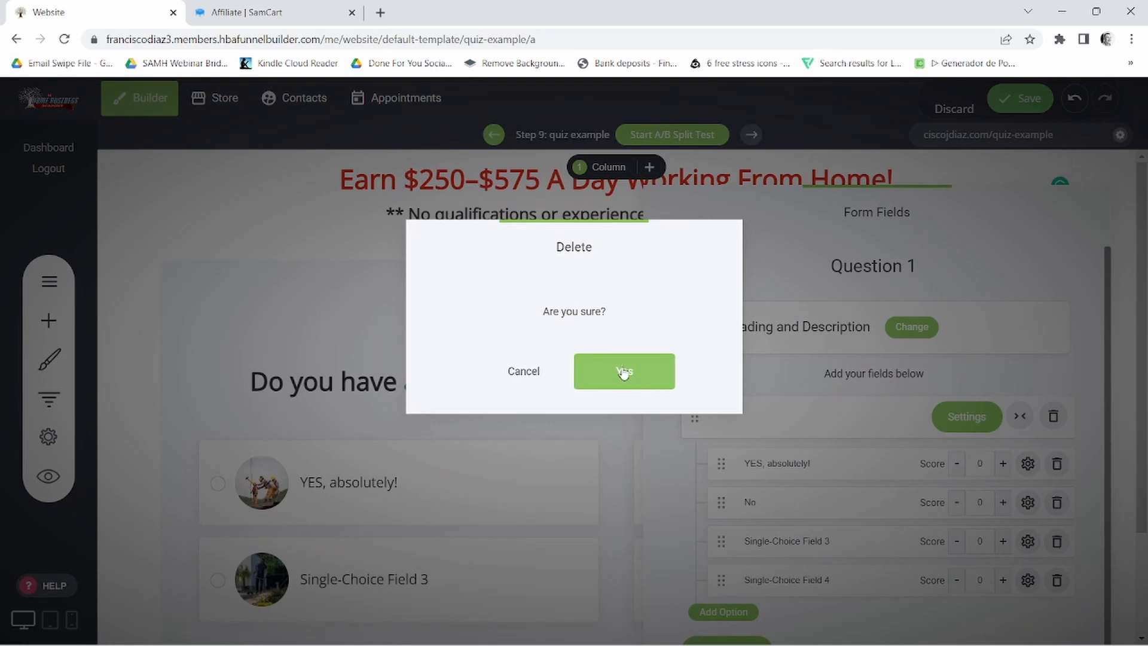
{"action": "left_click", "coordinate": [622, 374]}
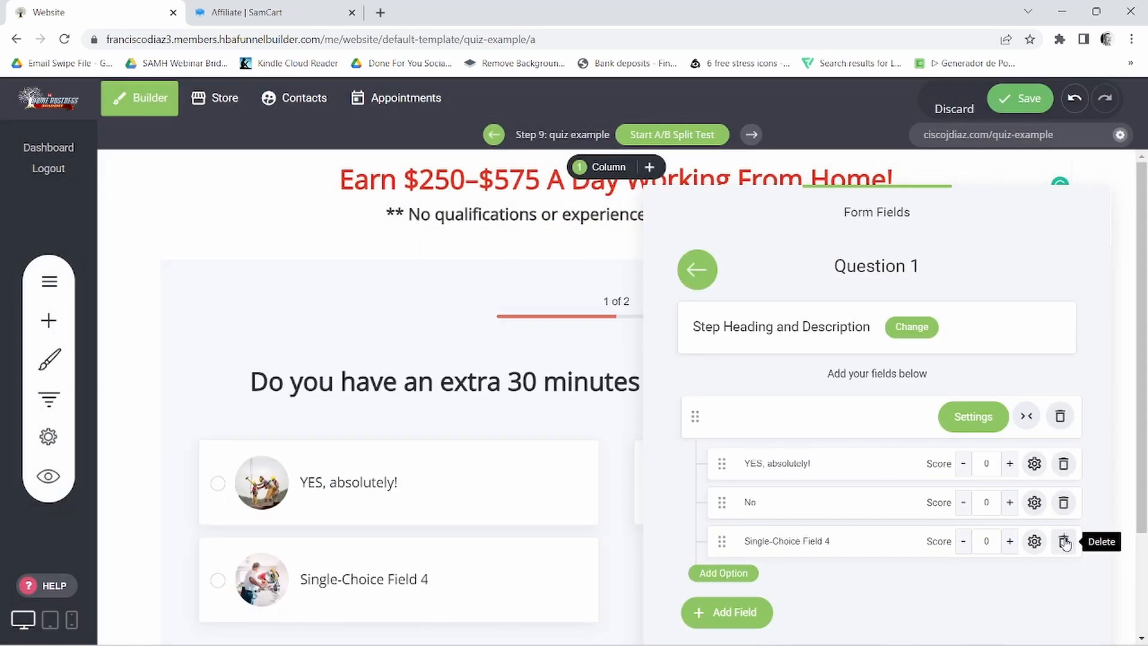
{"action": "left_click", "coordinate": [1064, 541]}
{"action": "left_click", "coordinate": [664, 388]}
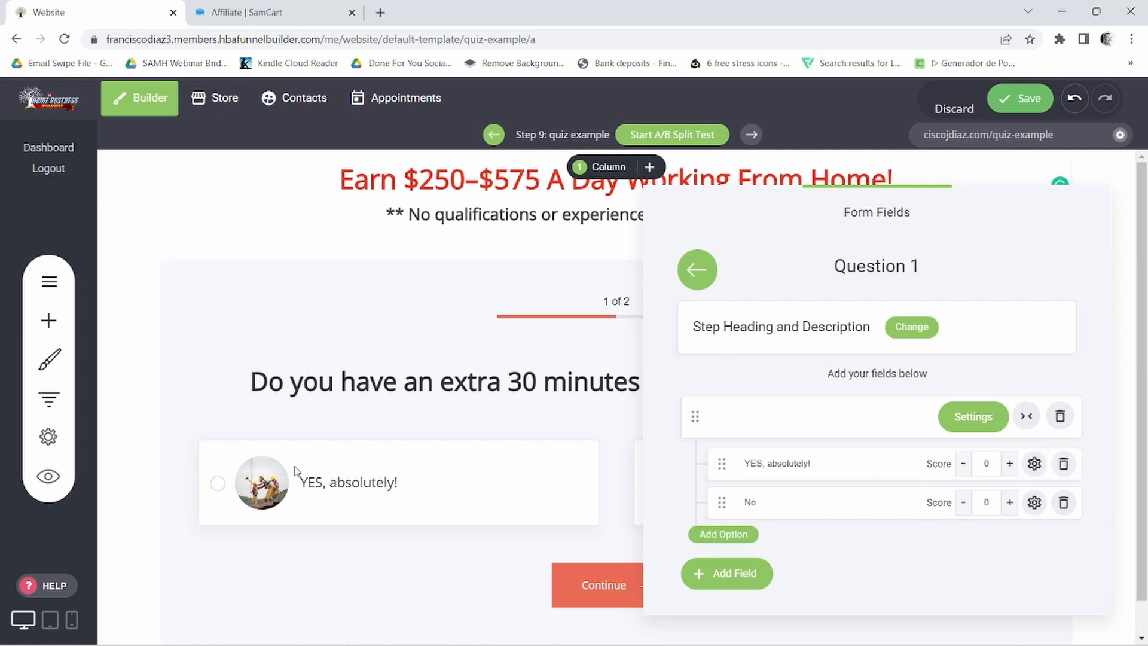
- Check the question on the page, reopen the Question 1 fields and remove the image from the "YES, absolutely!" option
{"action": "left_click", "coordinate": [548, 349]}
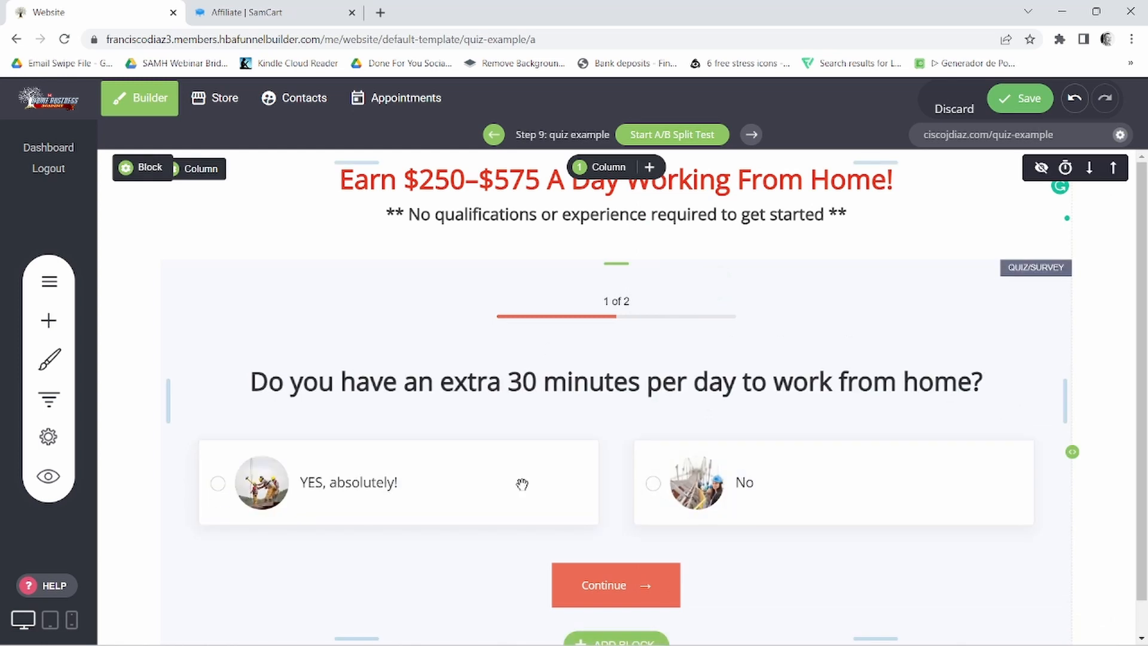
{"action": "left_click", "coordinate": [268, 307]}
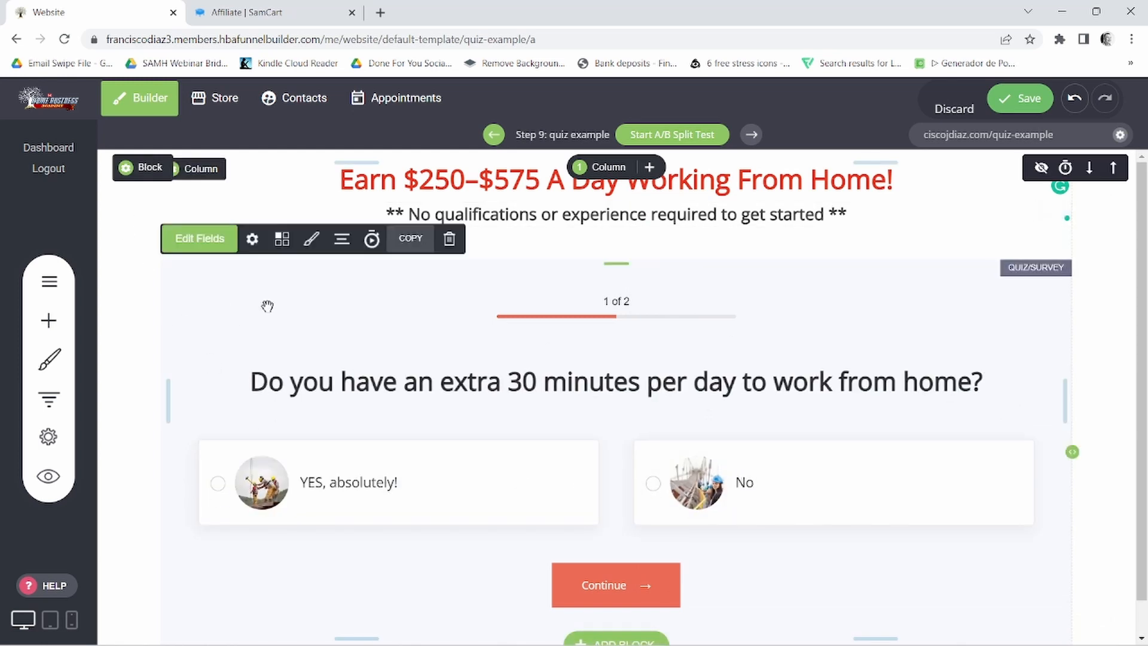
{"action": "left_click", "coordinate": [197, 239]}
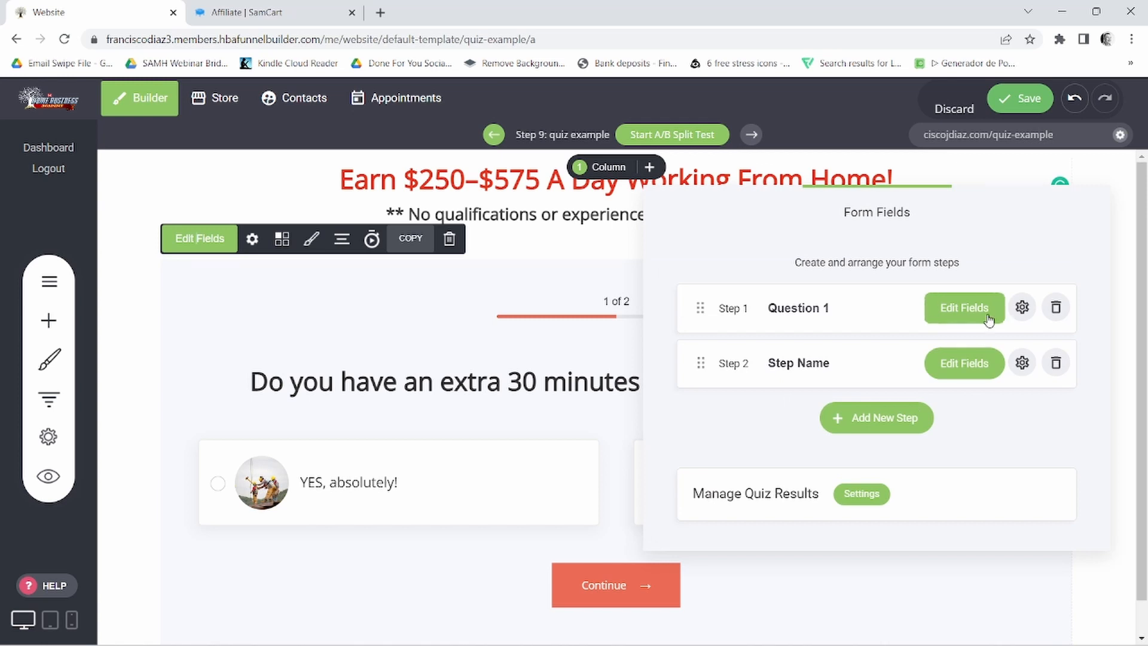
{"action": "left_click", "coordinate": [986, 311]}
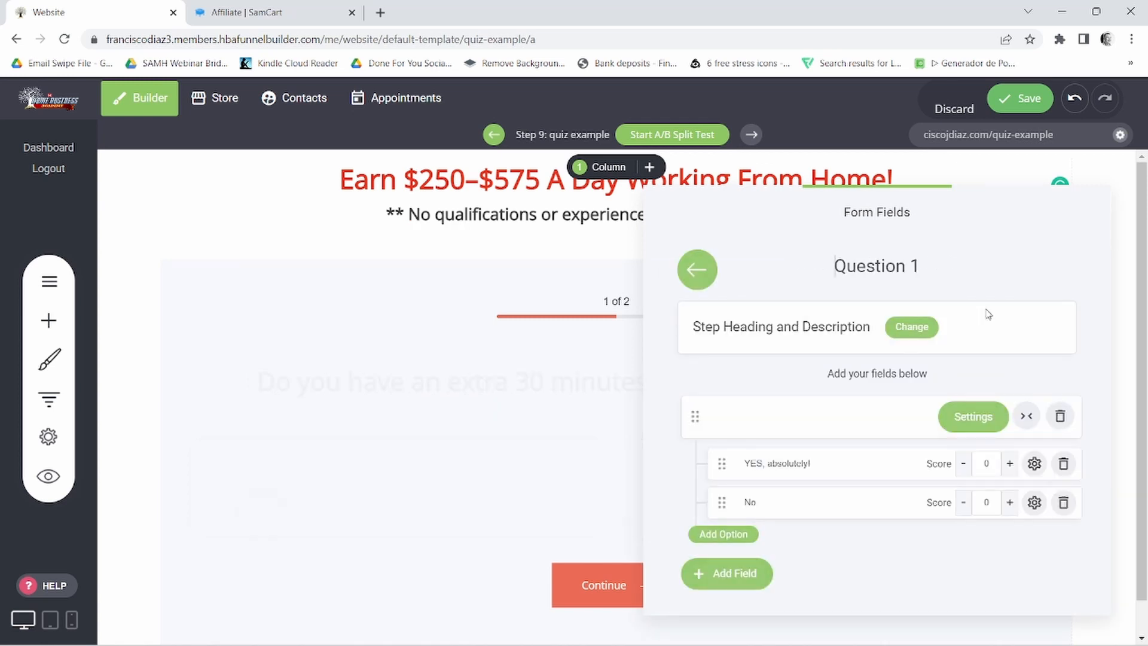
{"action": "left_click", "coordinate": [1035, 464]}
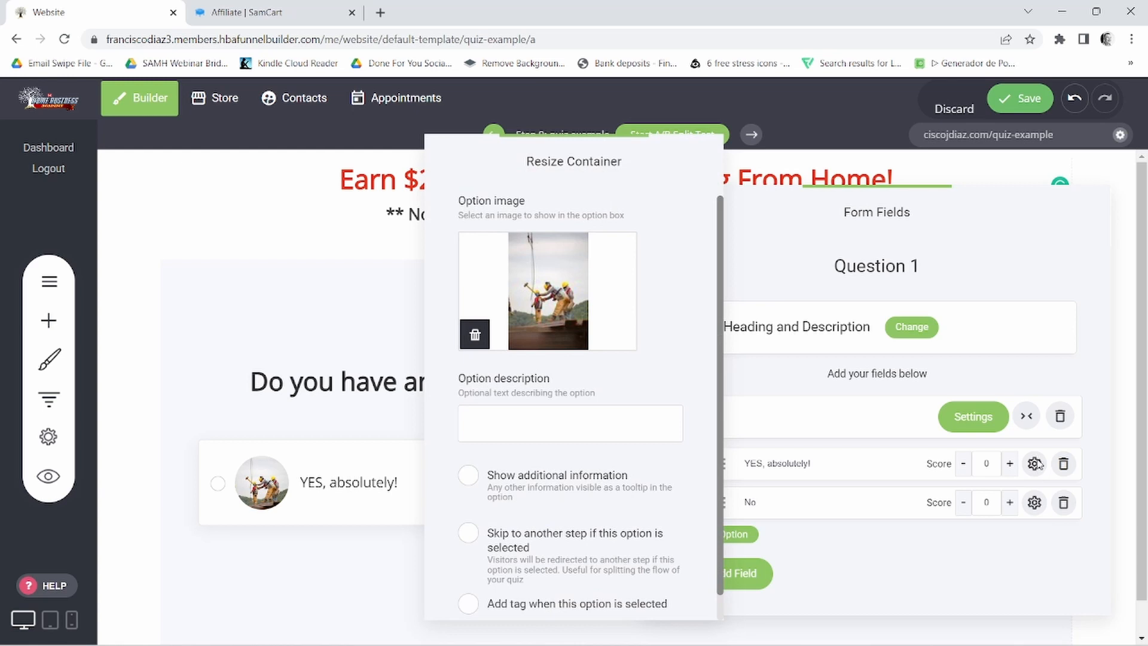
{"action": "left_click", "coordinate": [476, 336]}
- Remove the image from the "No" option and close its settings
{"action": "left_click", "coordinate": [1036, 504]}
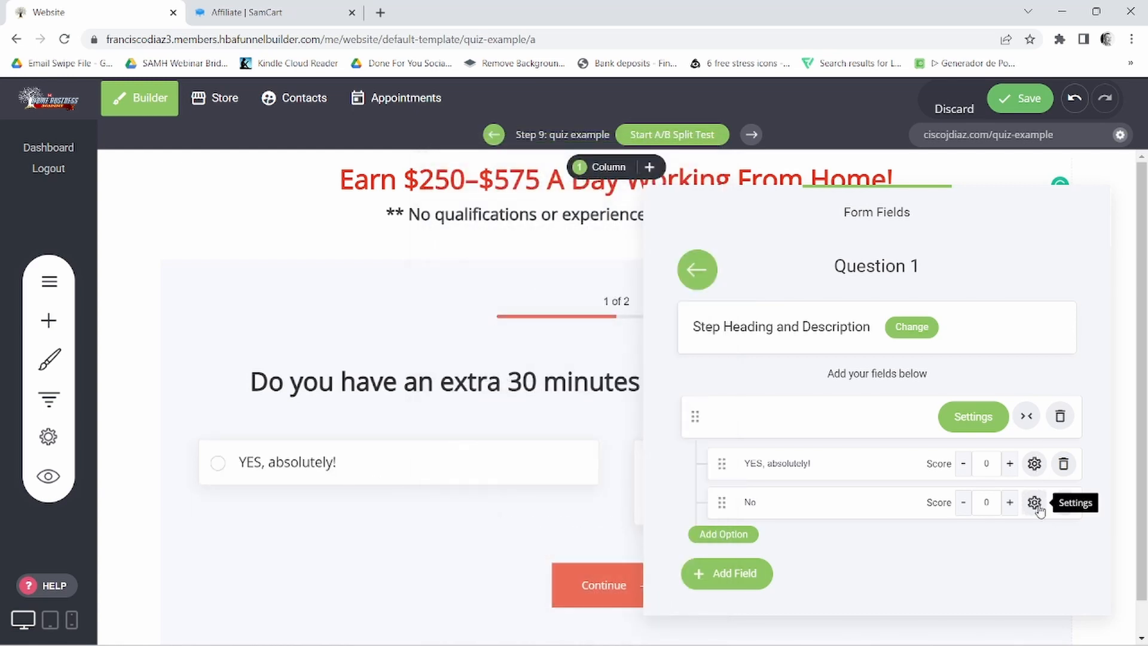
{"action": "left_click", "coordinate": [1036, 504]}
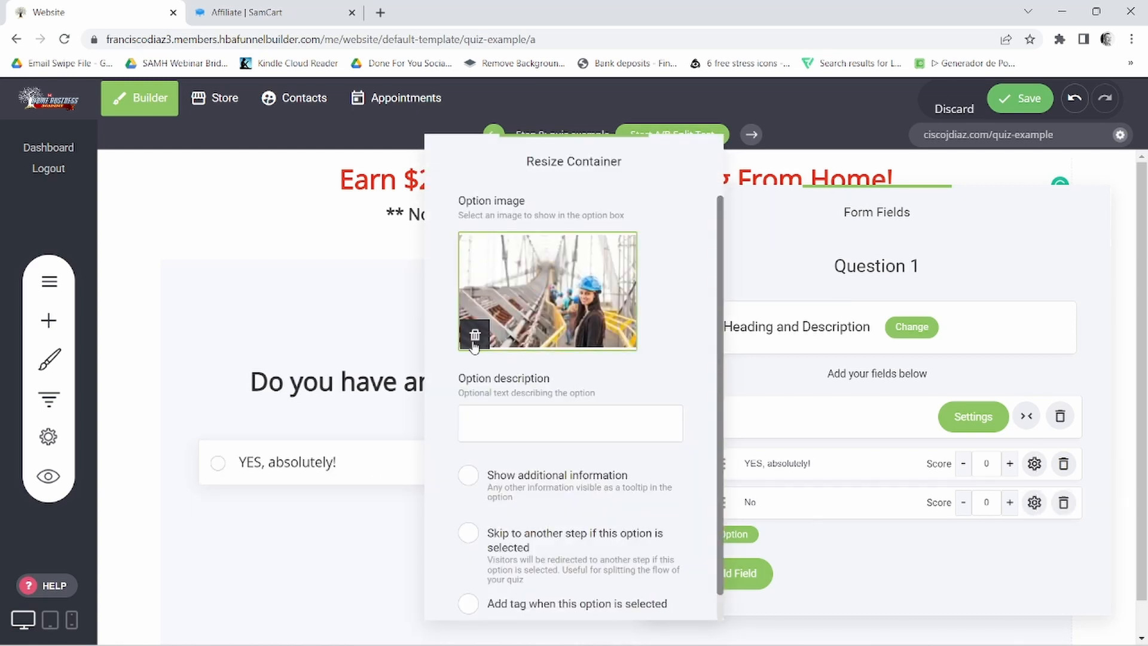
{"action": "left_click", "coordinate": [474, 336]}
{"action": "left_click", "coordinate": [1021, 528]}
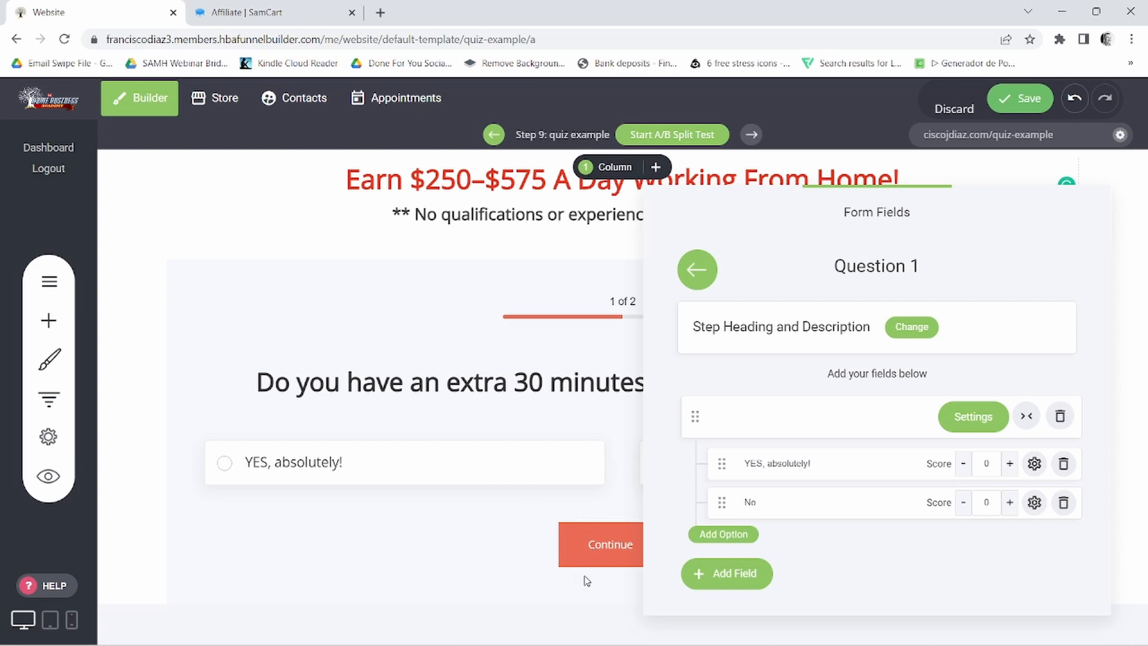
- Leave the Question 1 fields, open the quiz's form settings, enable Auto Advance and turn off the back button
{"action": "left_click", "coordinate": [697, 270]}
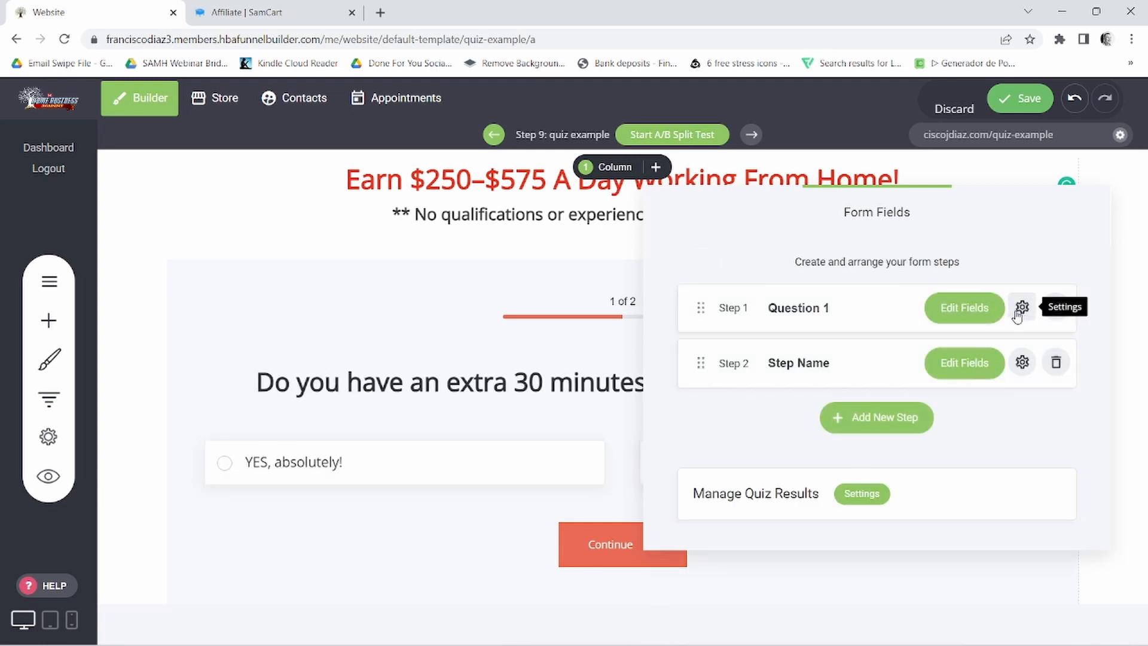
{"action": "left_click", "coordinate": [528, 296]}
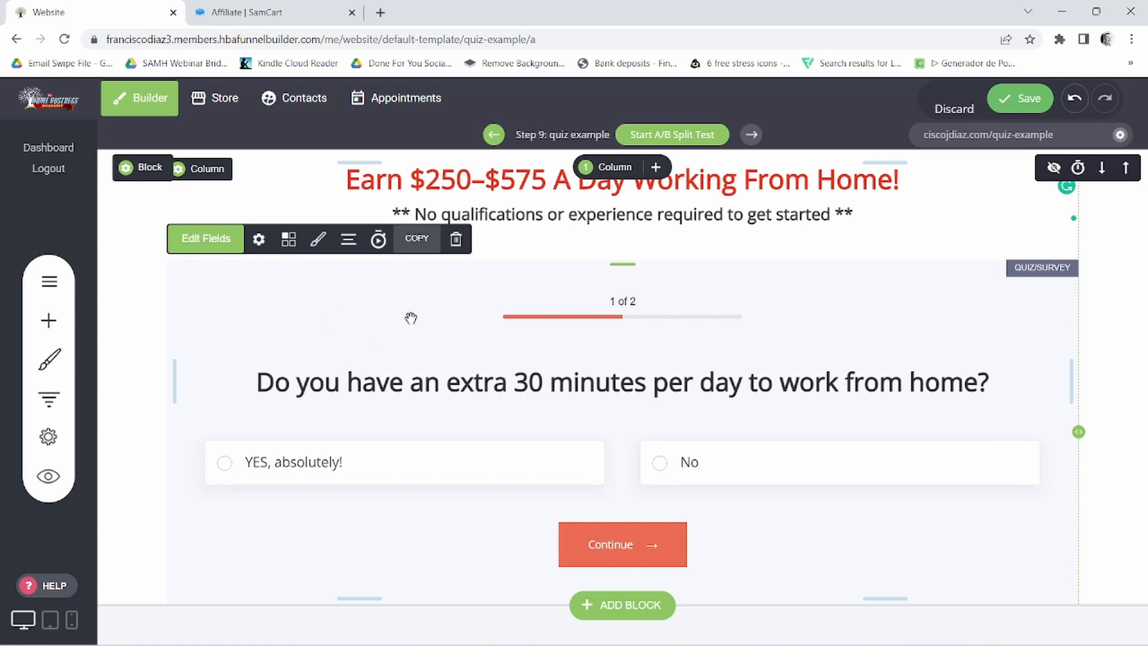
{"action": "left_click", "coordinate": [259, 240]}
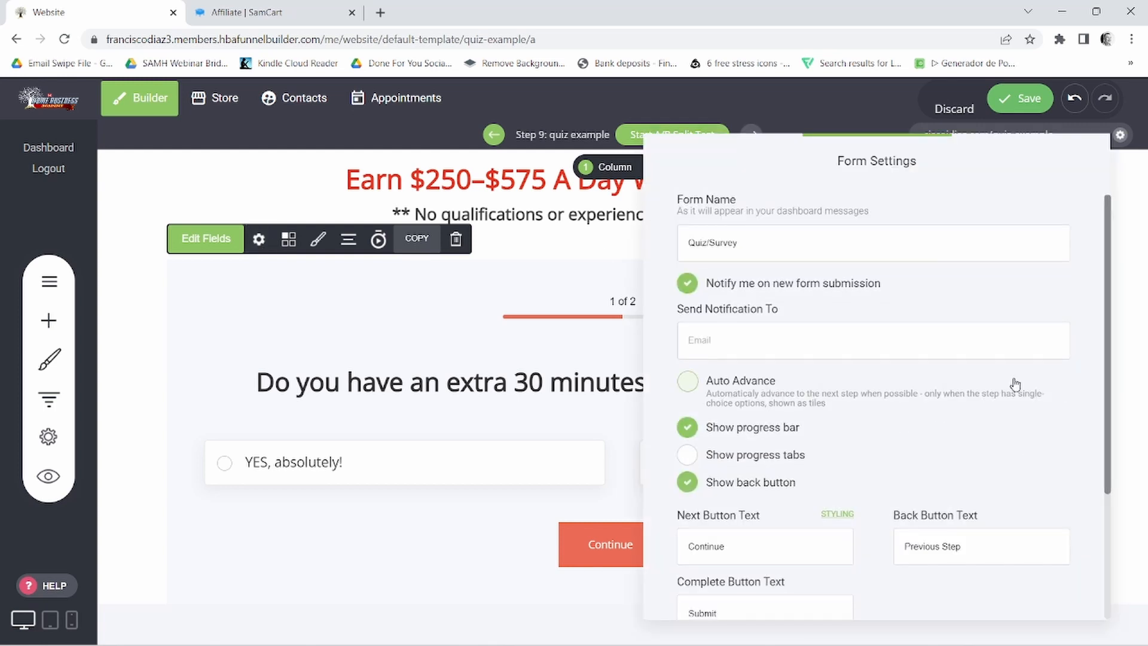
{"action": "scroll", "coordinate": [849, 428], "scroll_direction": "down", "scroll_amount": 1}
{"action": "scroll", "coordinate": [913, 435], "scroll_direction": "up", "scroll_amount": 1}
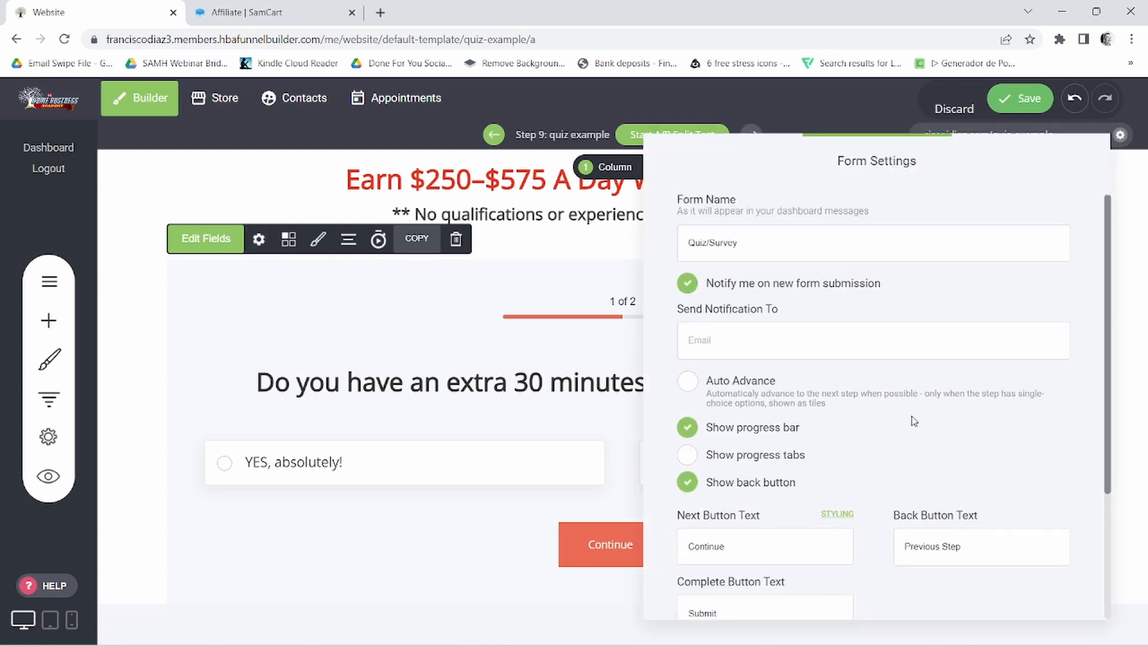
{"action": "left_click", "coordinate": [687, 382]}
{"action": "left_click", "coordinate": [689, 484]}
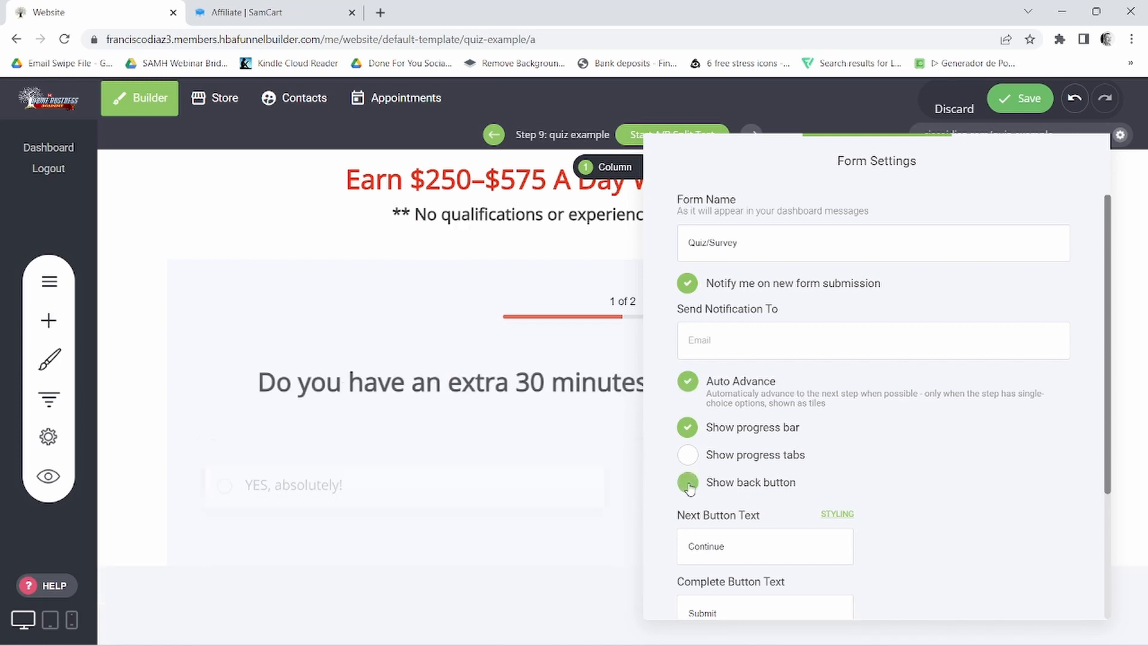
- Open the form's GetResponse settings and confirm "All In One $25 Biz" as the list to receive submitted emails
{"action": "scroll", "coordinate": [1043, 519], "scroll_direction": "down", "scroll_amount": 3}
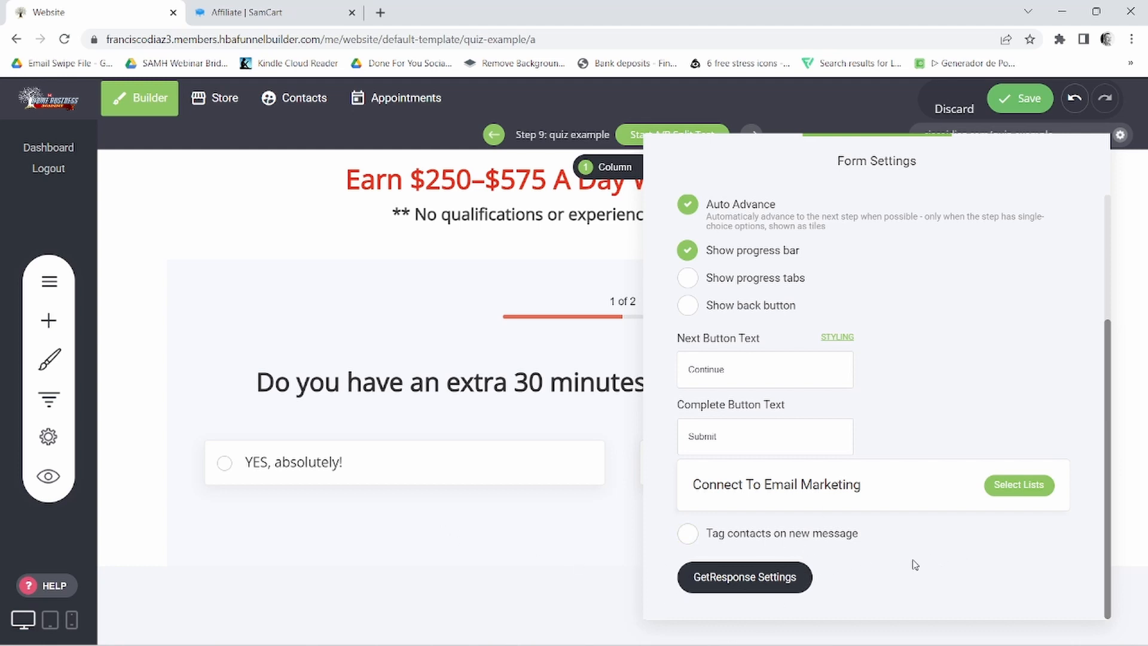
{"action": "left_click", "coordinate": [786, 542]}
{"action": "left_click", "coordinate": [734, 584]}
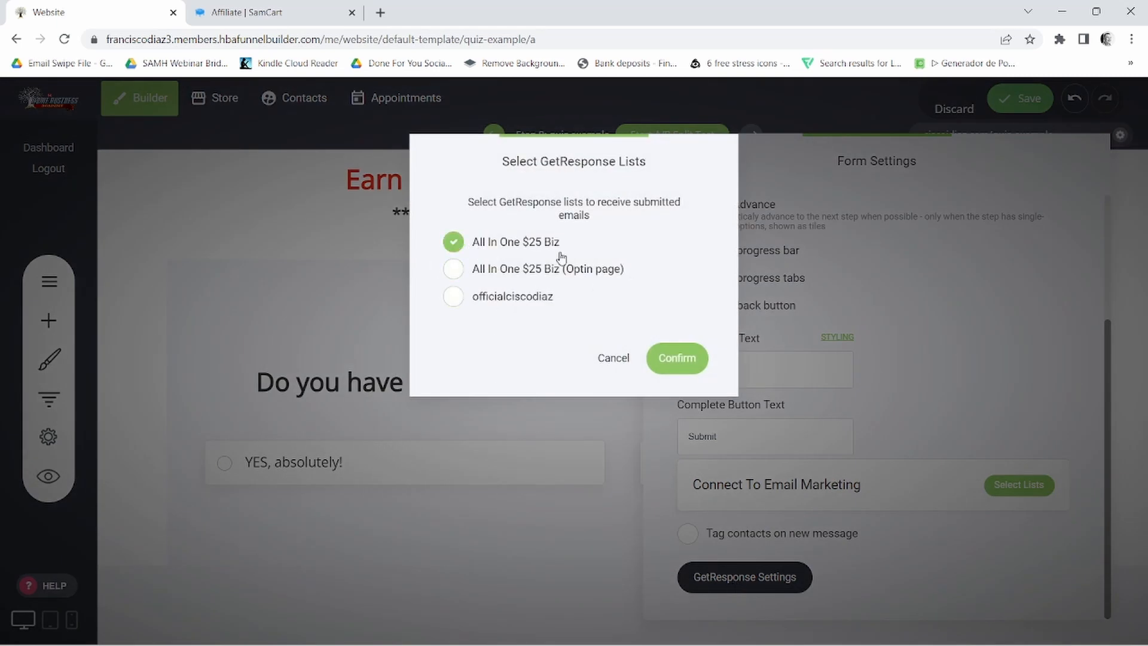
{"action": "left_click", "coordinate": [676, 363]}
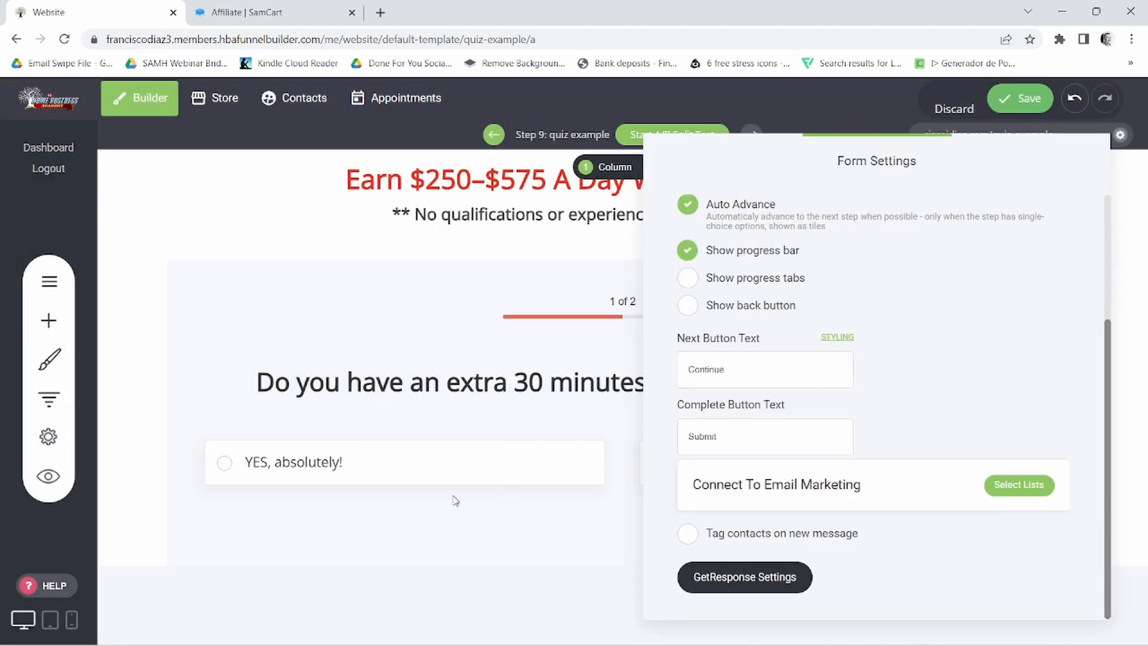
- Close the form settings, check the prepared questions in the Notepad notes and return to the page builder in Chrome
{"action": "left_click", "coordinate": [516, 417]}
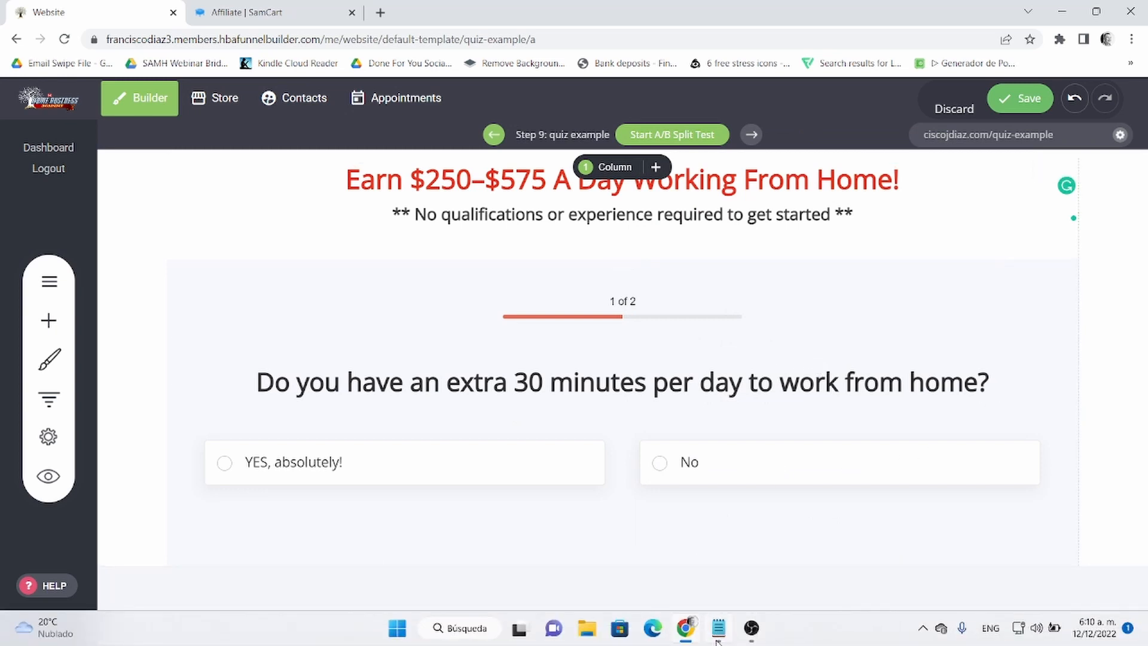
{"action": "left_click", "coordinate": [718, 639]}
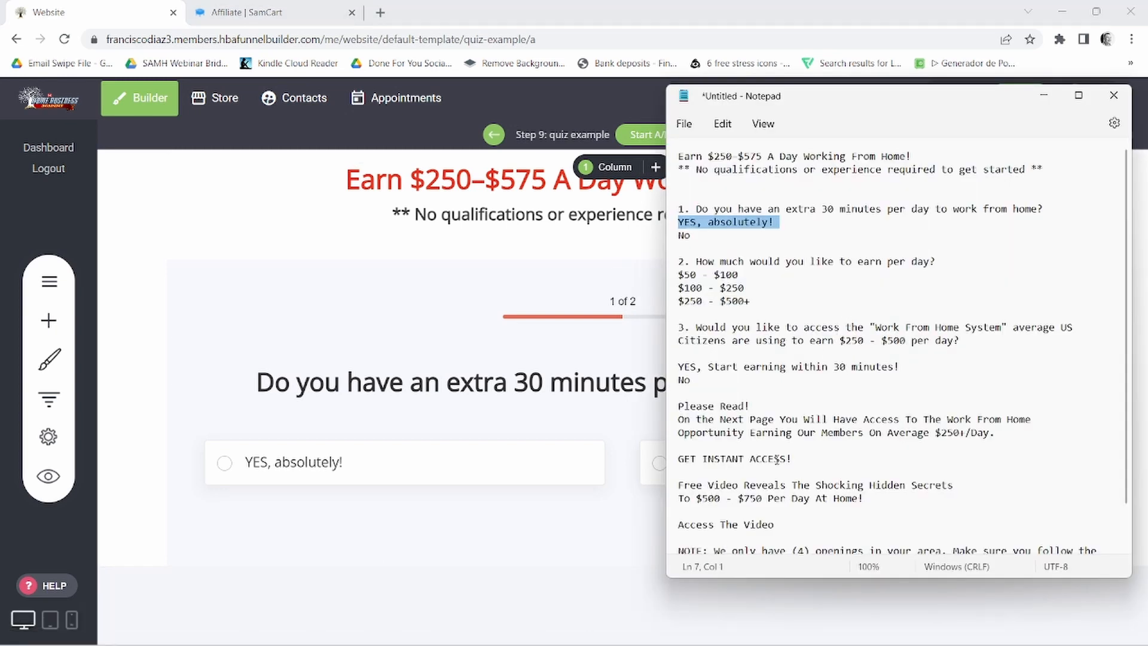
{"action": "left_click", "coordinate": [685, 628]}
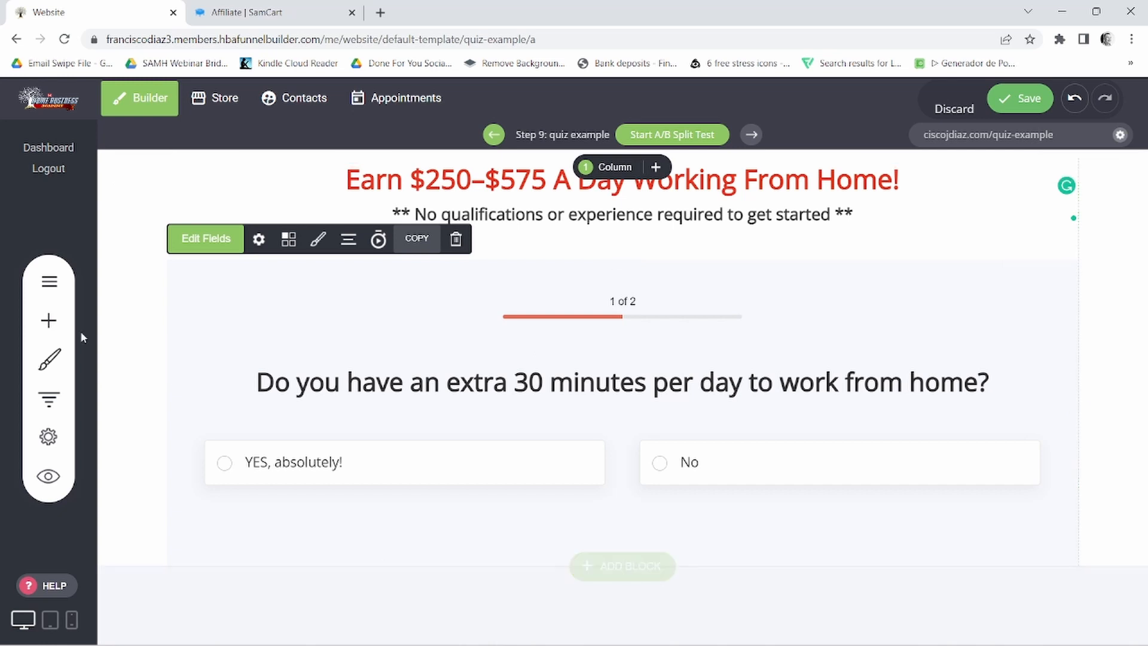
- Add an Image widget below the quiz using the "AS SEEN ON" media logos picture, without stretching, and close its settings
{"action": "left_click", "coordinate": [38, 323]}
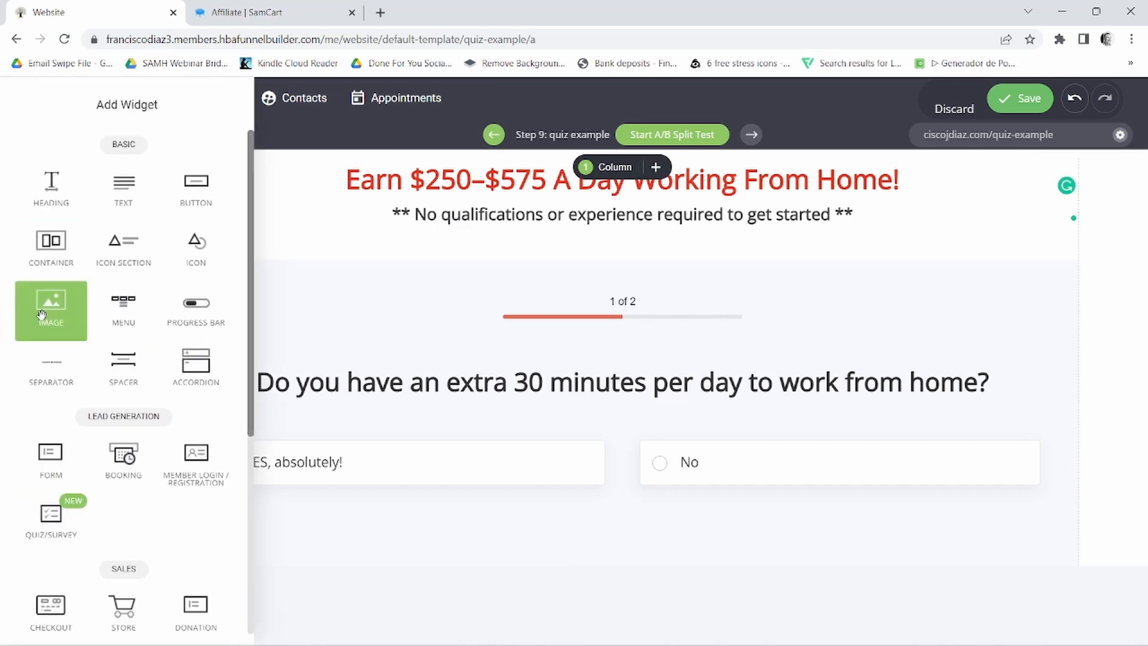
{"action": "left_click_drag", "start_coordinate": [41, 315], "coordinate": [700, 565]}
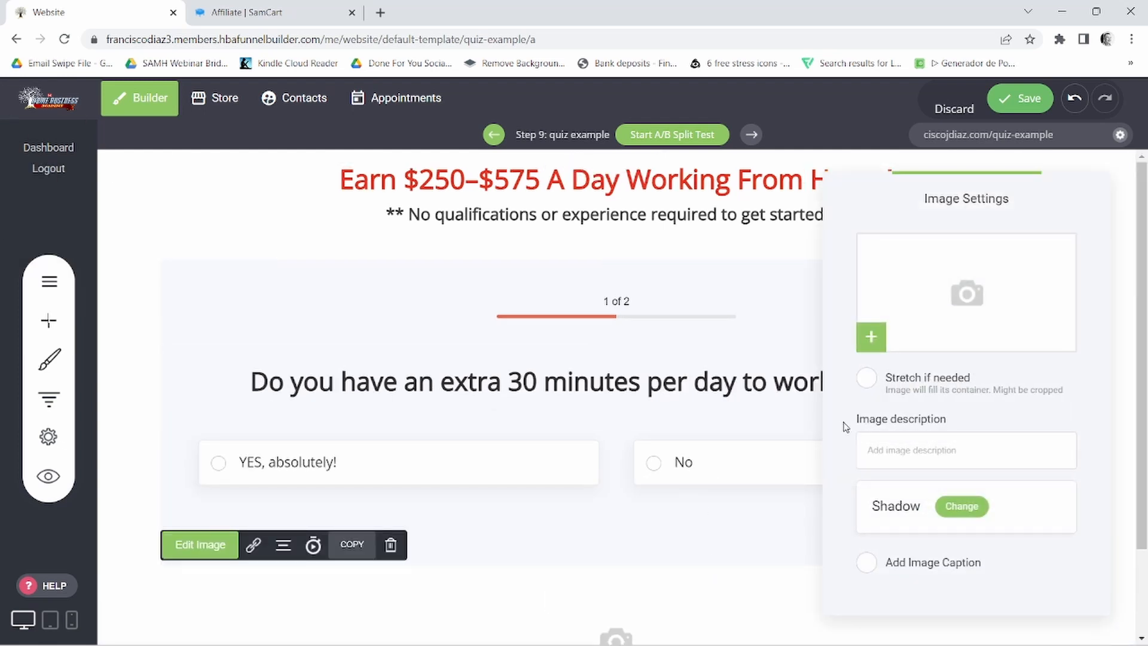
{"action": "left_click", "coordinate": [980, 281]}
{"action": "mouse_move", "coordinate": [934, 310]}
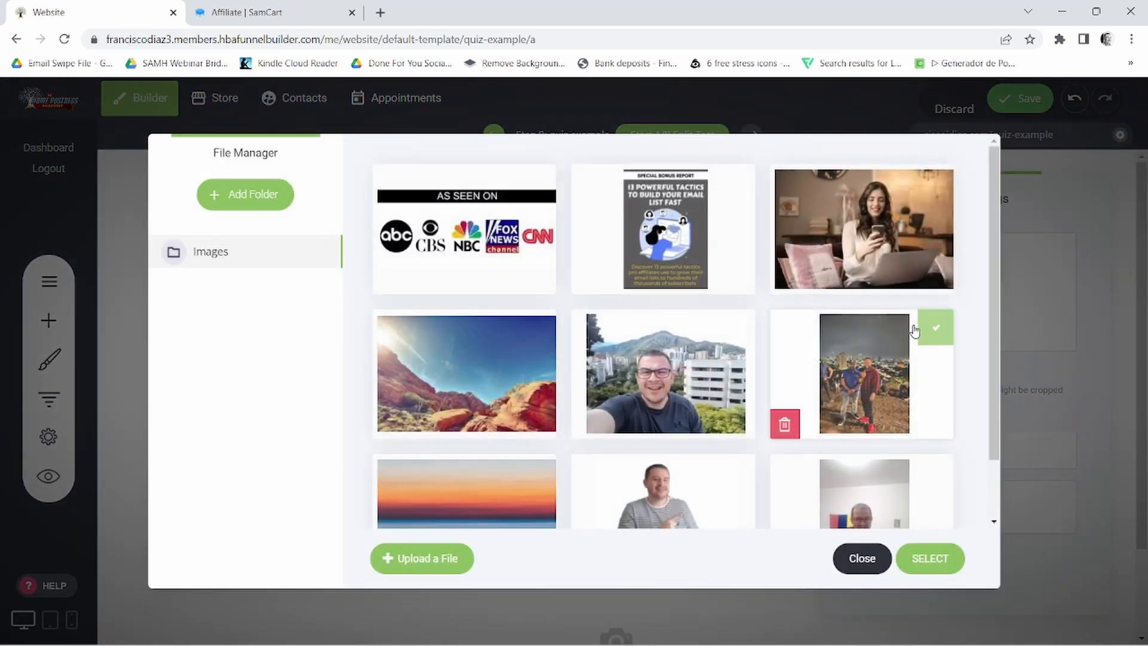
{"action": "mouse_move", "coordinate": [529, 248]}
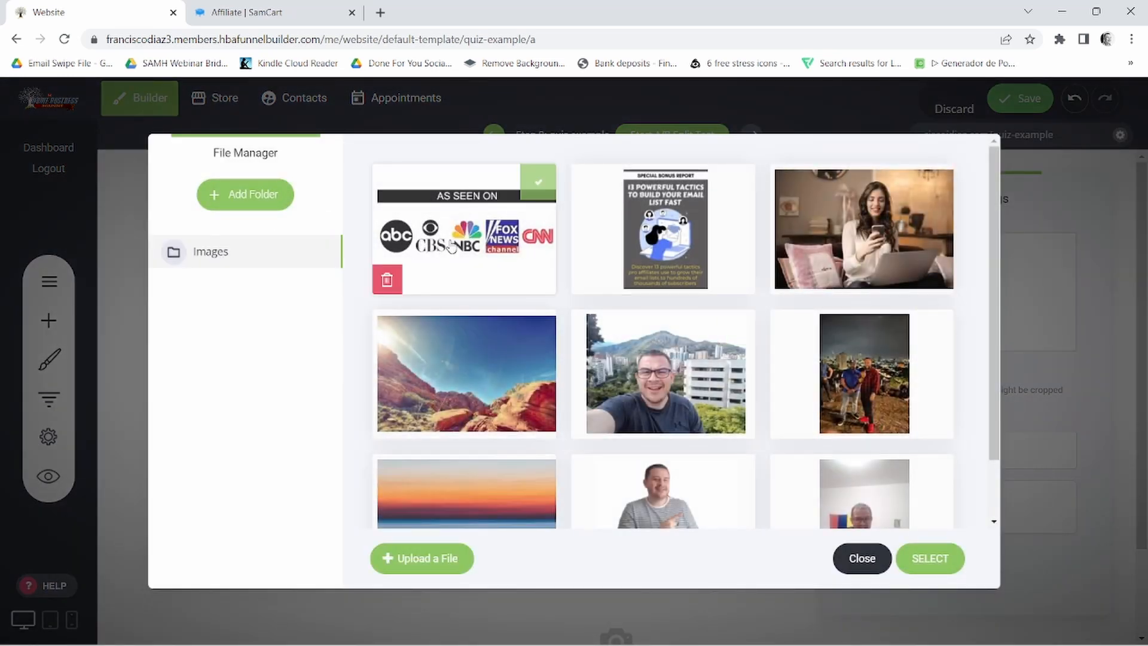
{"action": "left_click", "coordinate": [539, 182]}
{"action": "left_click", "coordinate": [929, 558]}
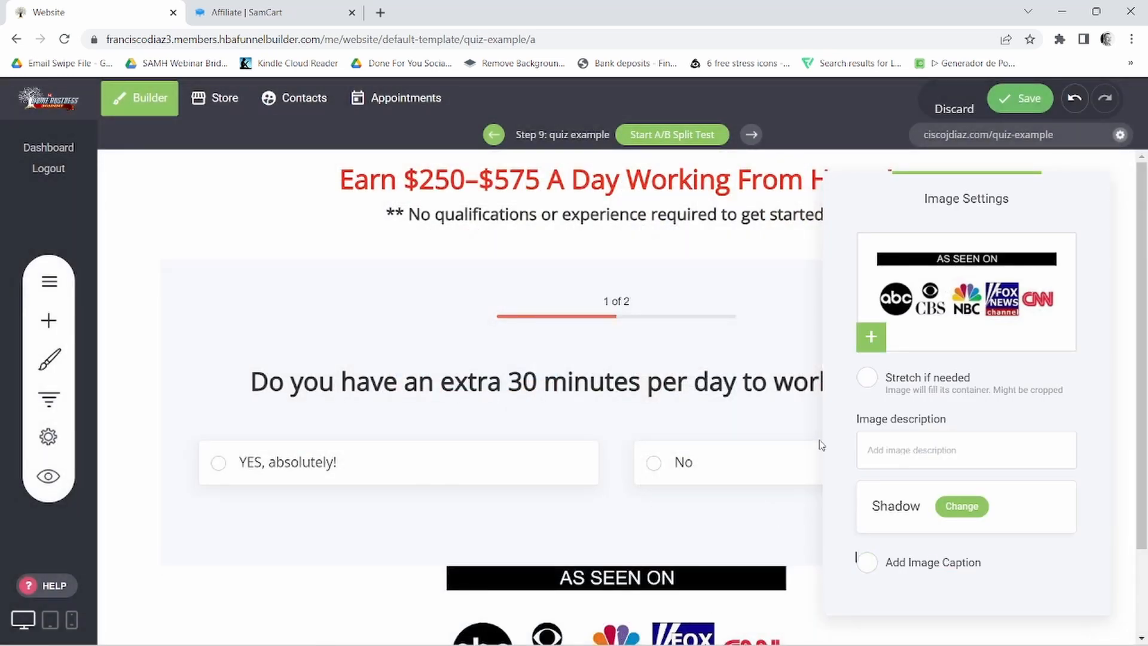
{"action": "left_click", "coordinate": [867, 378]}
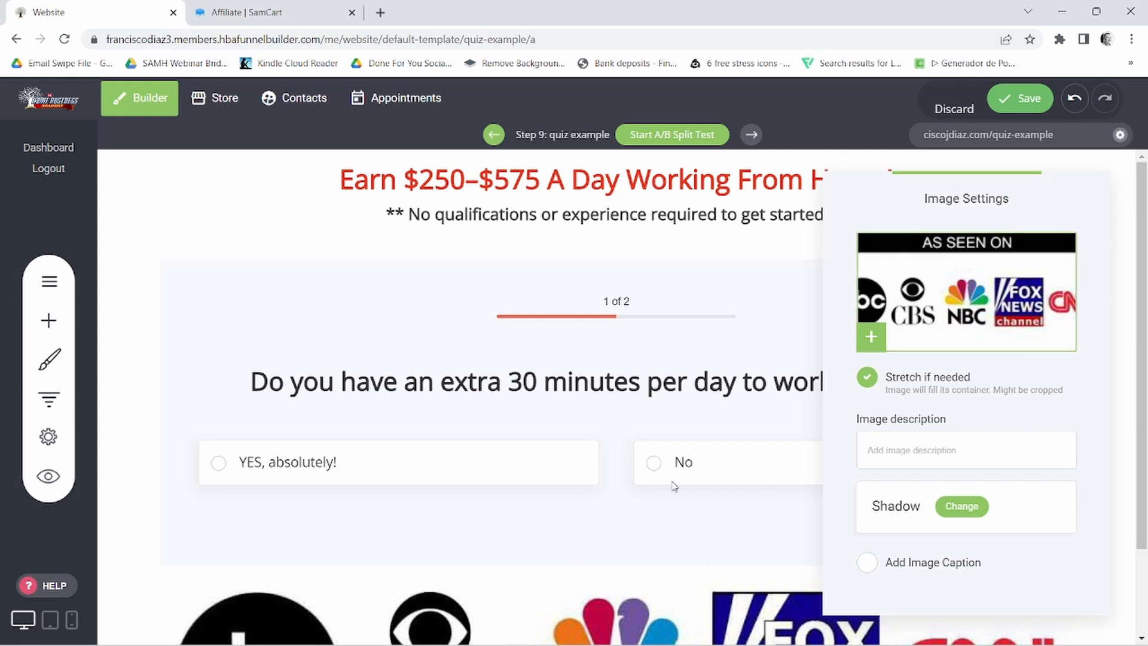
{"action": "left_click", "coordinate": [868, 378]}
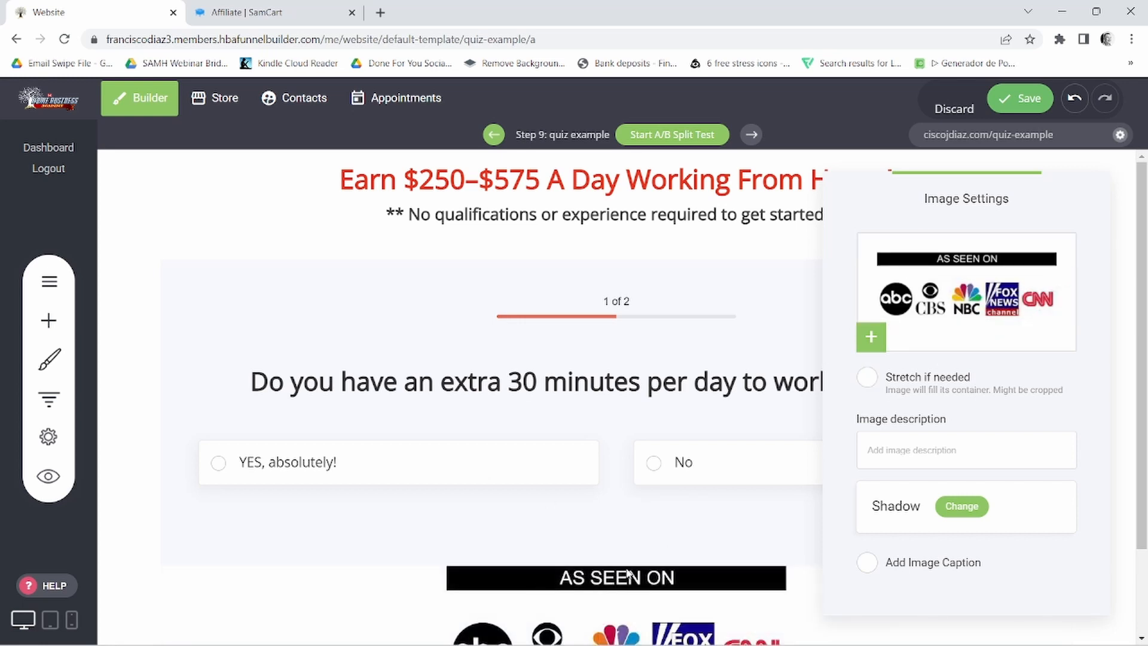
{"action": "left_click", "coordinate": [737, 532]}
- Add a footer block below the logos image, using the single-row layout with BRAND, menu links and social icons
{"action": "scroll", "coordinate": [902, 512], "scroll_direction": "down", "scroll_amount": 2}
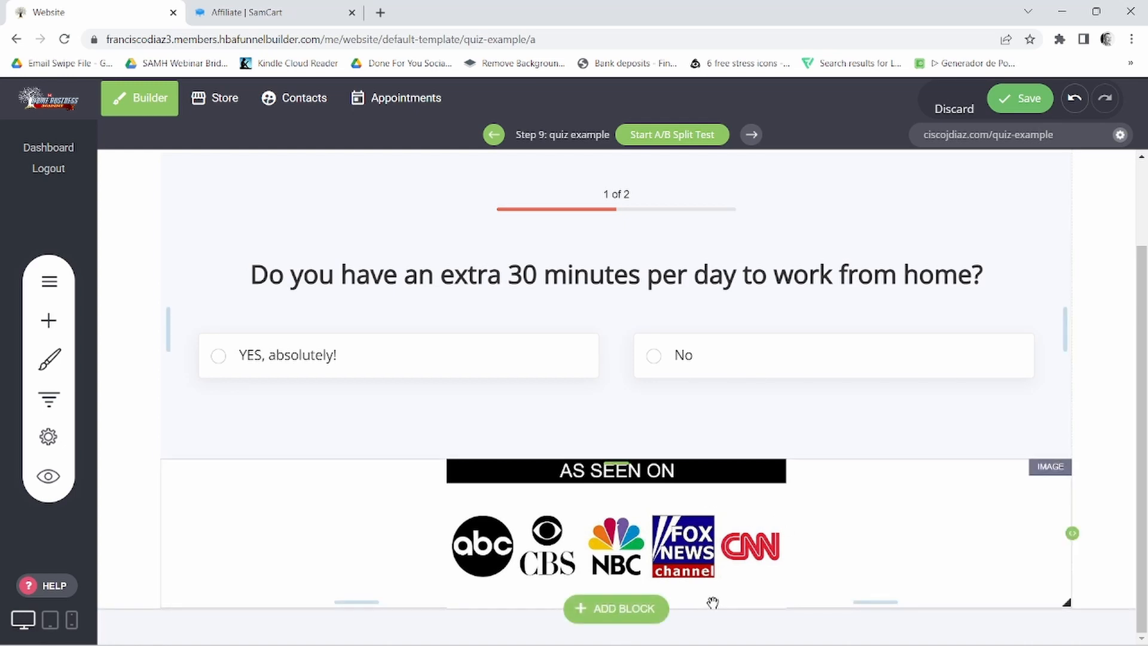
{"action": "left_click", "coordinate": [625, 611]}
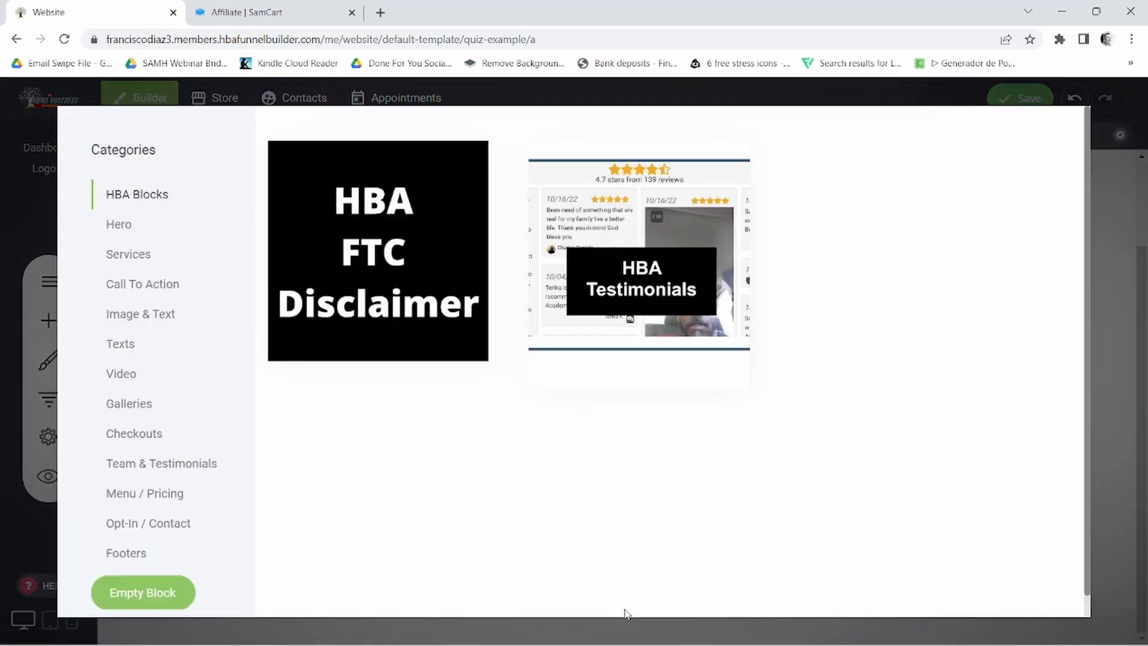
{"action": "left_click", "coordinate": [115, 558]}
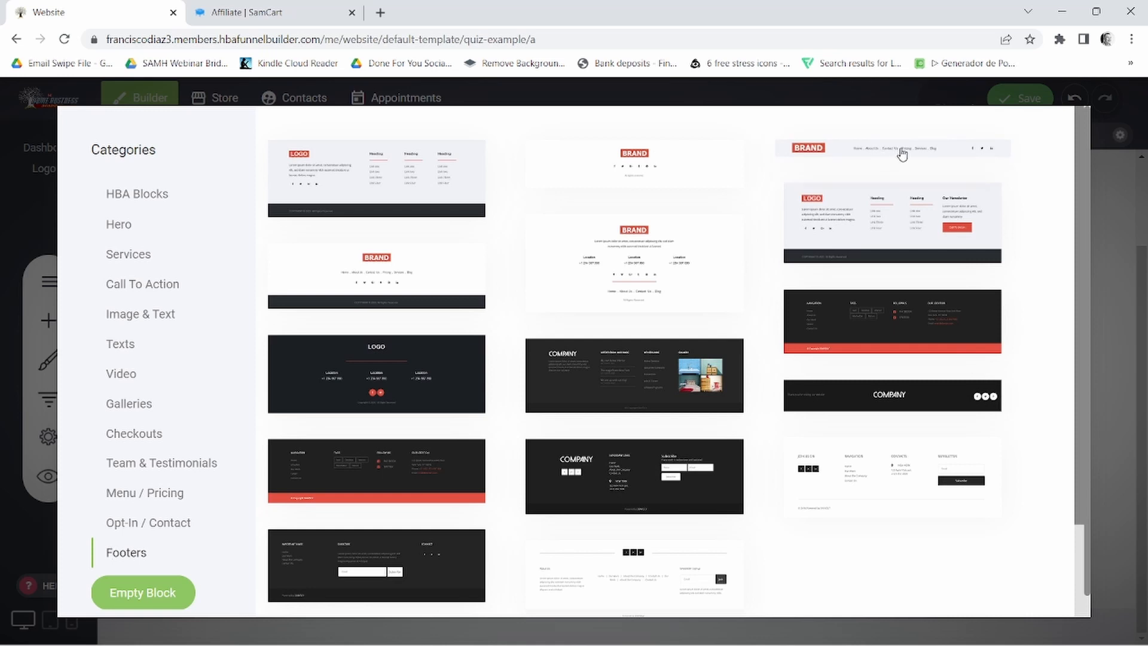
{"action": "left_click", "coordinate": [903, 154]}
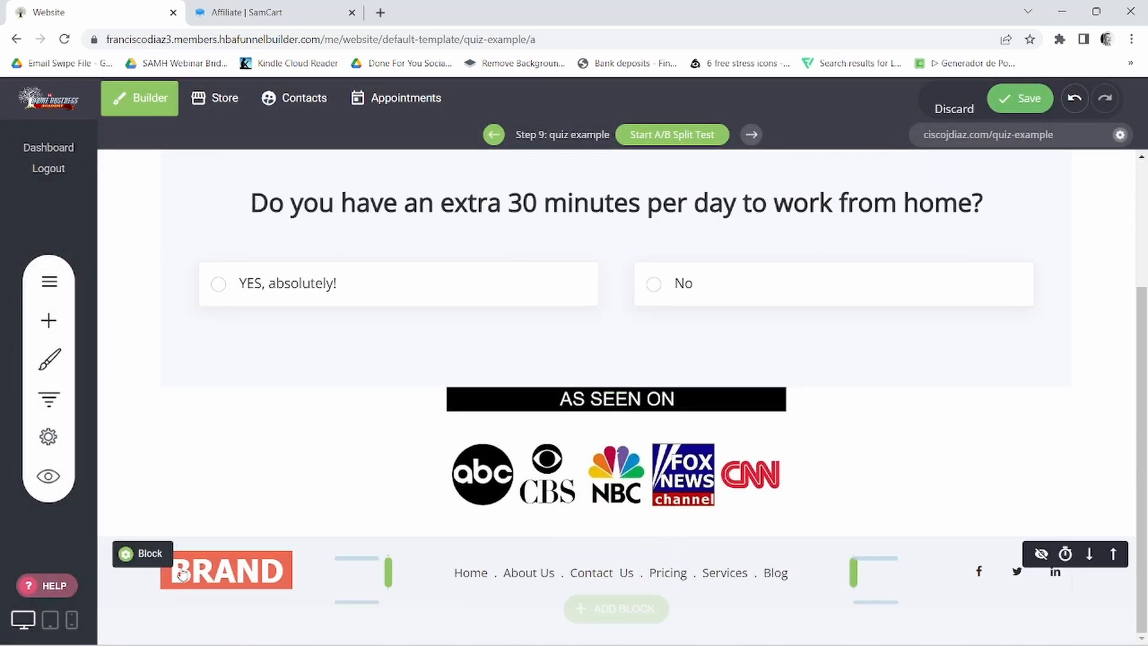
- Delete the BRAND text and the social icons from the footer block and save the page
{"action": "left_click", "coordinate": [250, 580]}
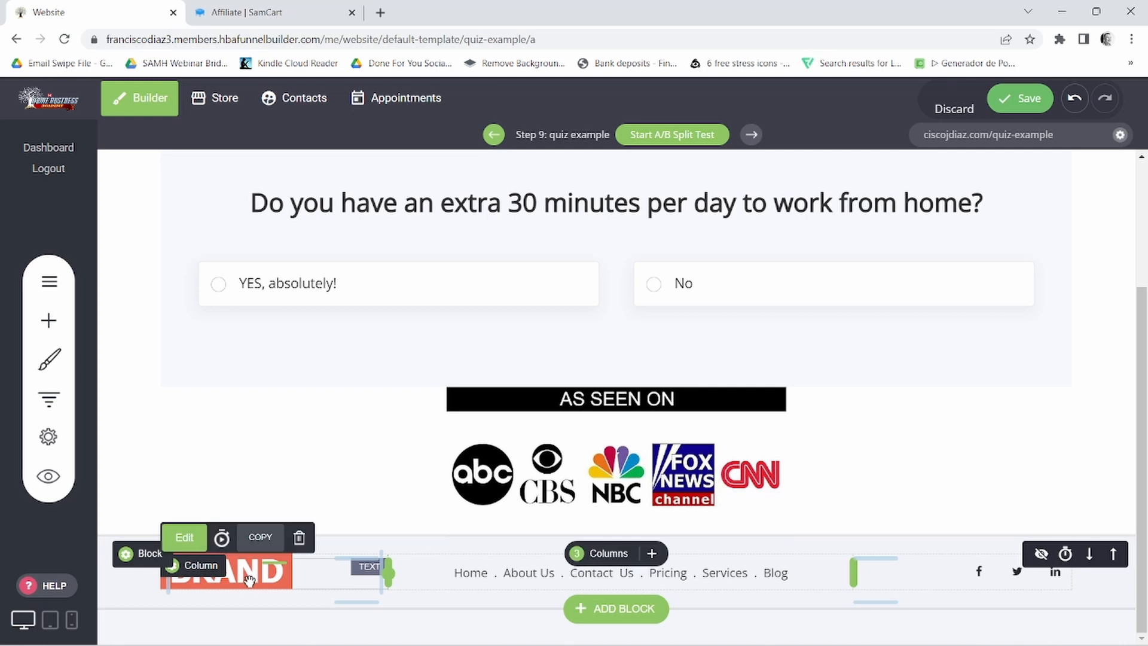
{"action": "left_click", "coordinate": [300, 538]}
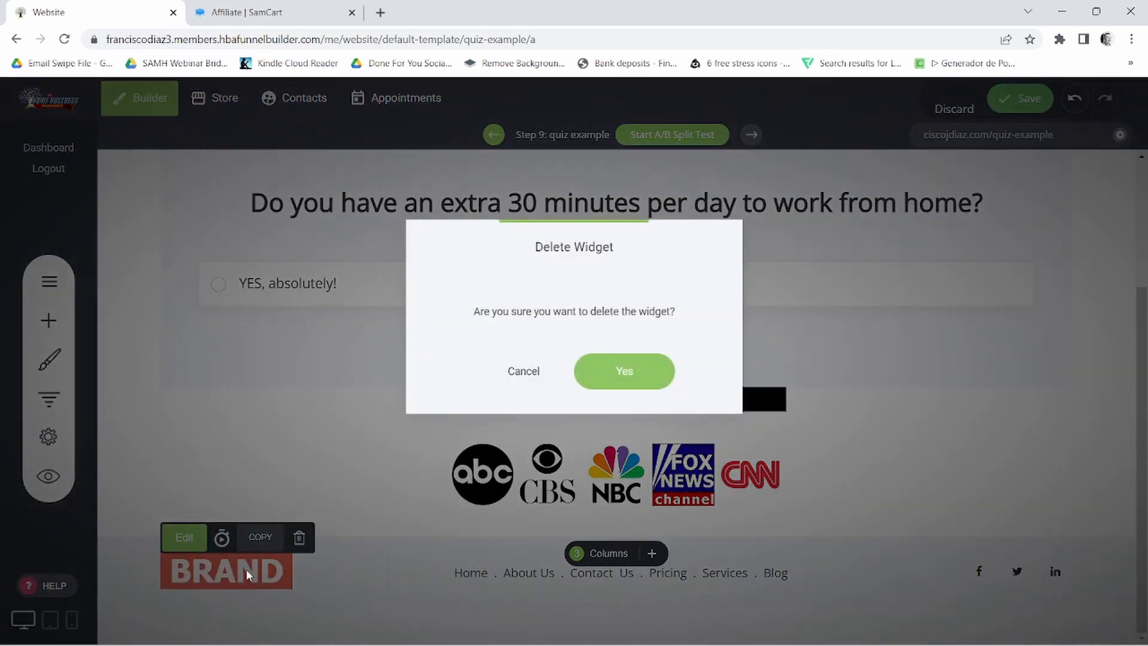
{"action": "left_click", "coordinate": [633, 371]}
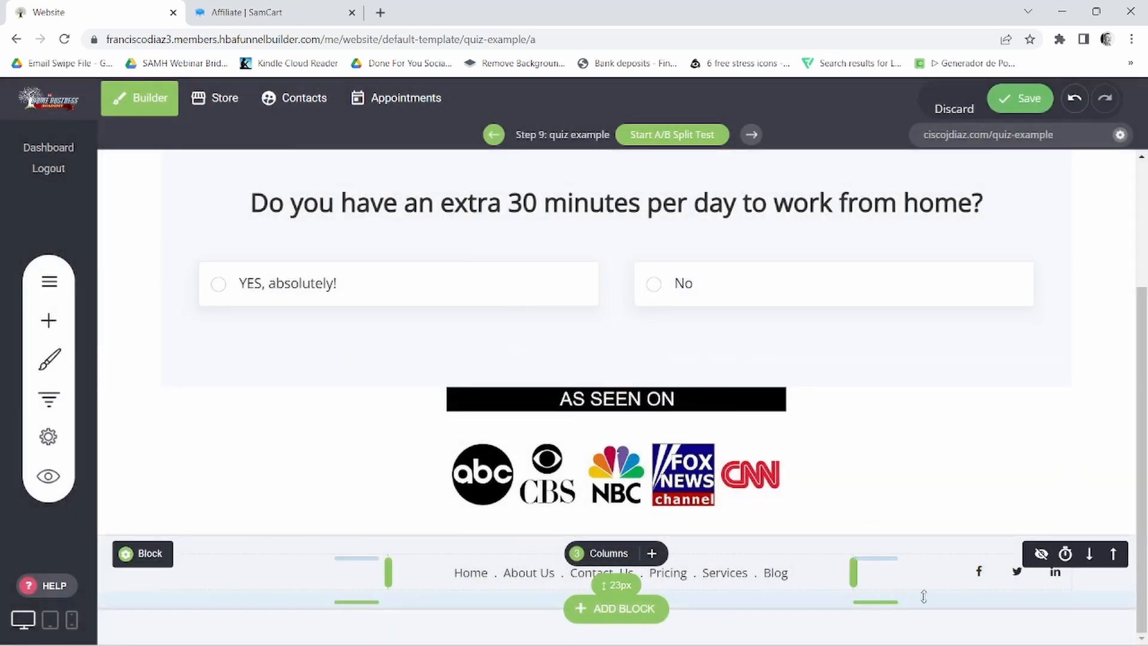
{"action": "left_click", "coordinate": [961, 583]}
{"action": "left_click", "coordinate": [1052, 534]}
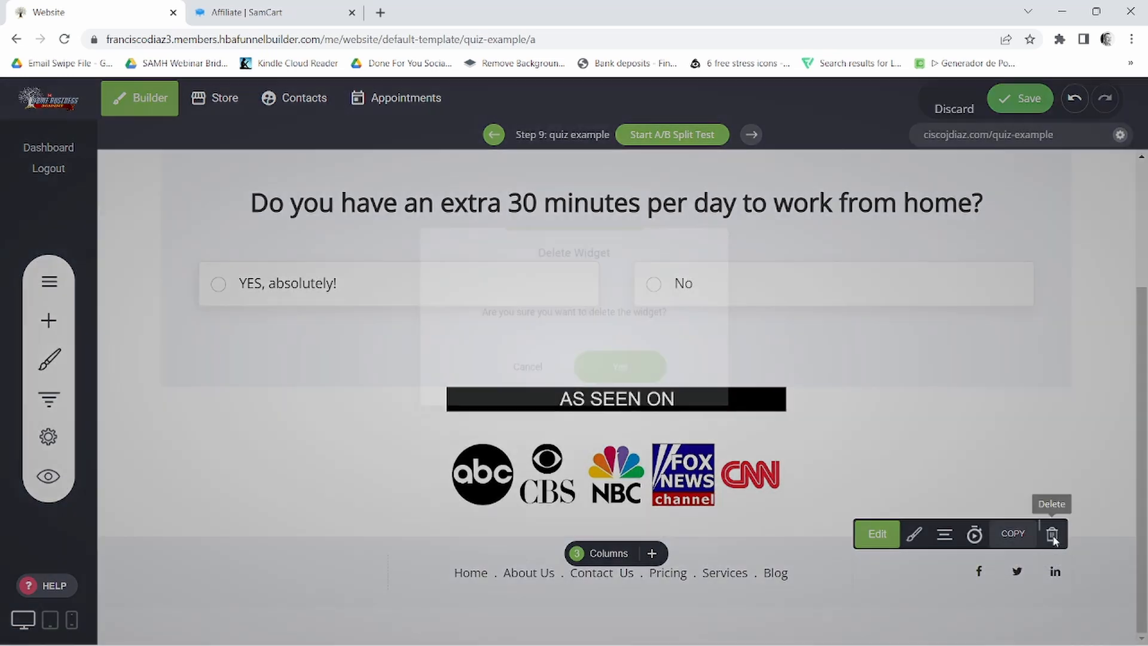
{"action": "left_click", "coordinate": [644, 382]}
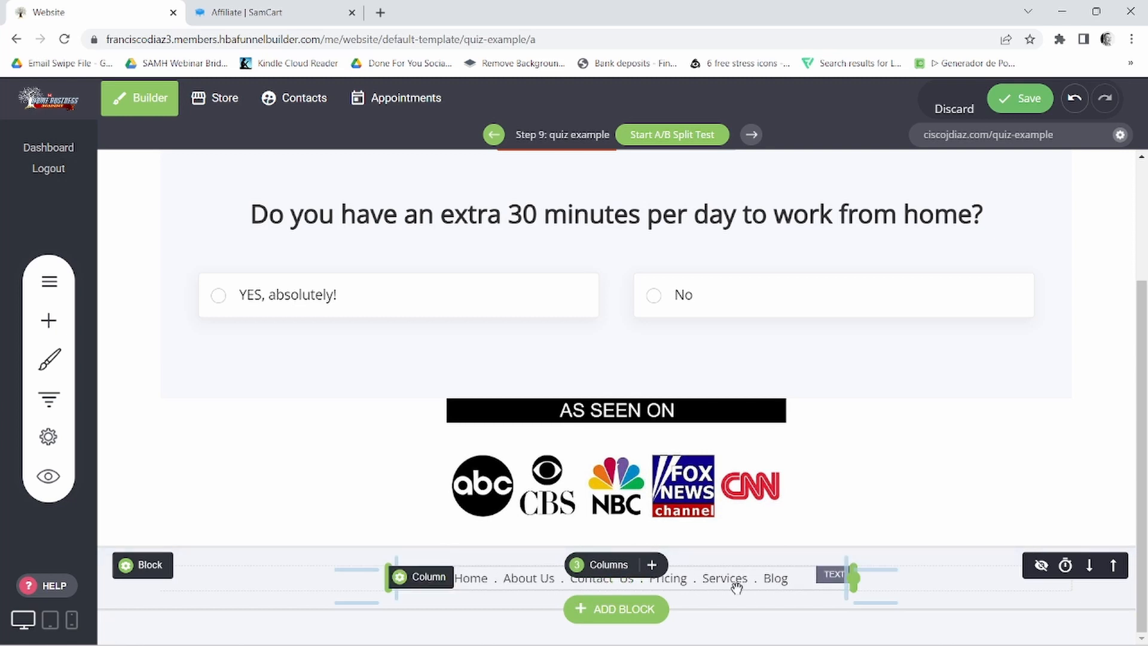
{"action": "scroll", "coordinate": [973, 561], "scroll_direction": "up", "scroll_amount": 3}
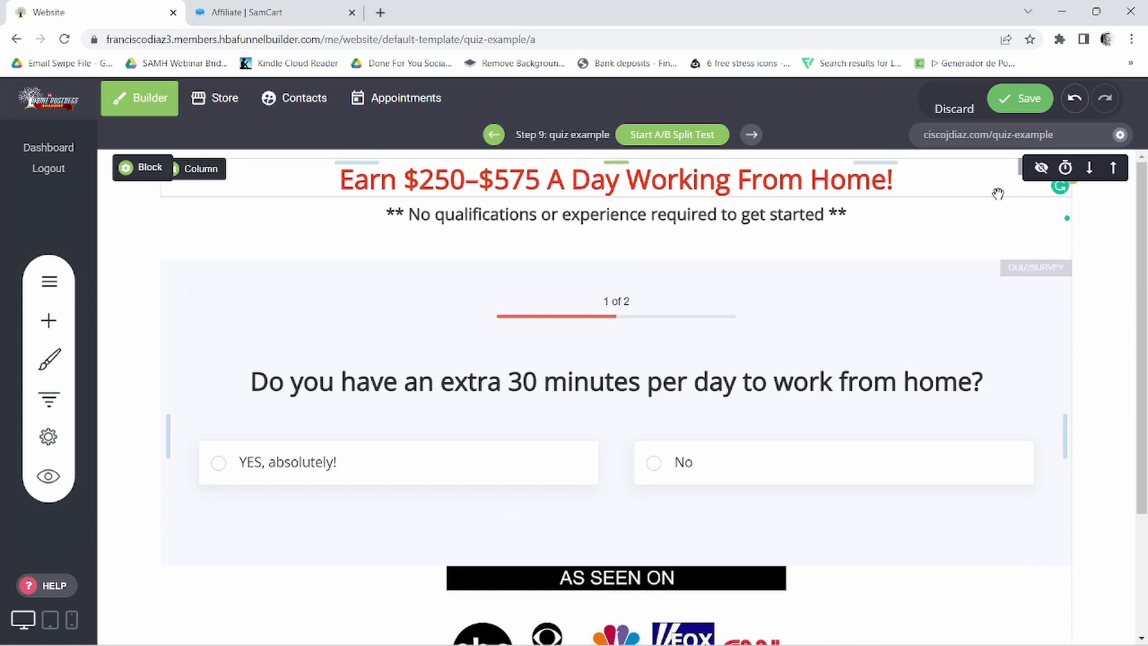
{"action": "left_click", "coordinate": [1023, 99]}
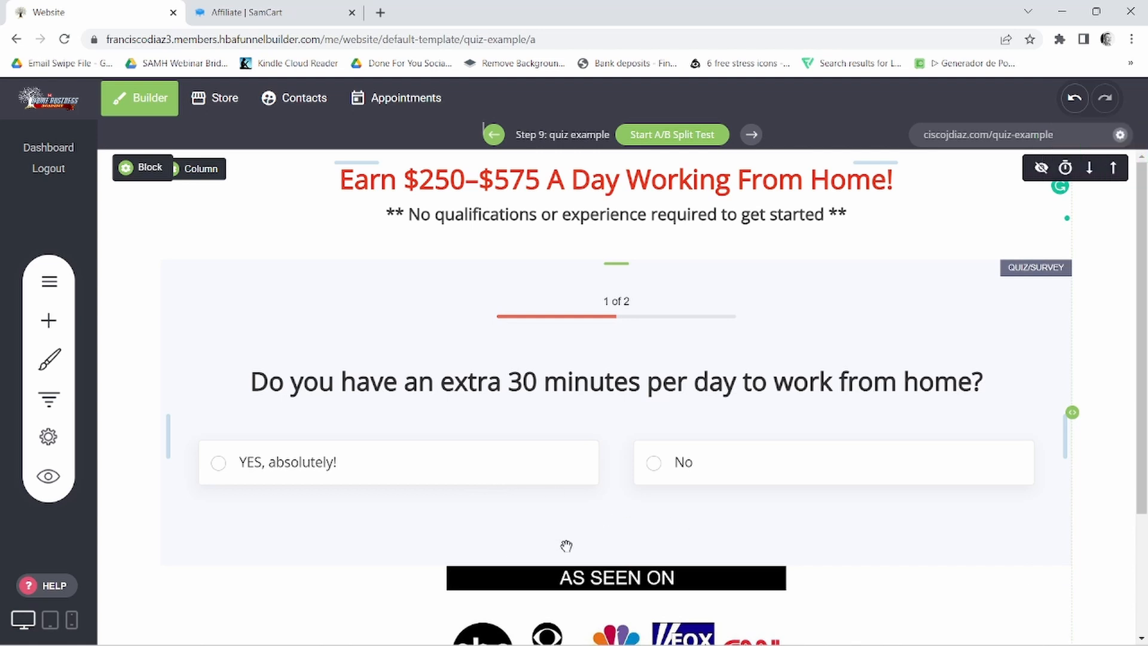
- Review the saved page, open the quiz's form fields and rename Step 2 as "Question 2"
{"action": "scroll", "coordinate": [584, 521], "scroll_direction": "down", "scroll_amount": 5}
{"action": "scroll", "coordinate": [741, 574], "scroll_direction": "up", "scroll_amount": 5}
{"action": "scroll", "coordinate": [706, 485], "scroll_direction": "down", "scroll_amount": 3}
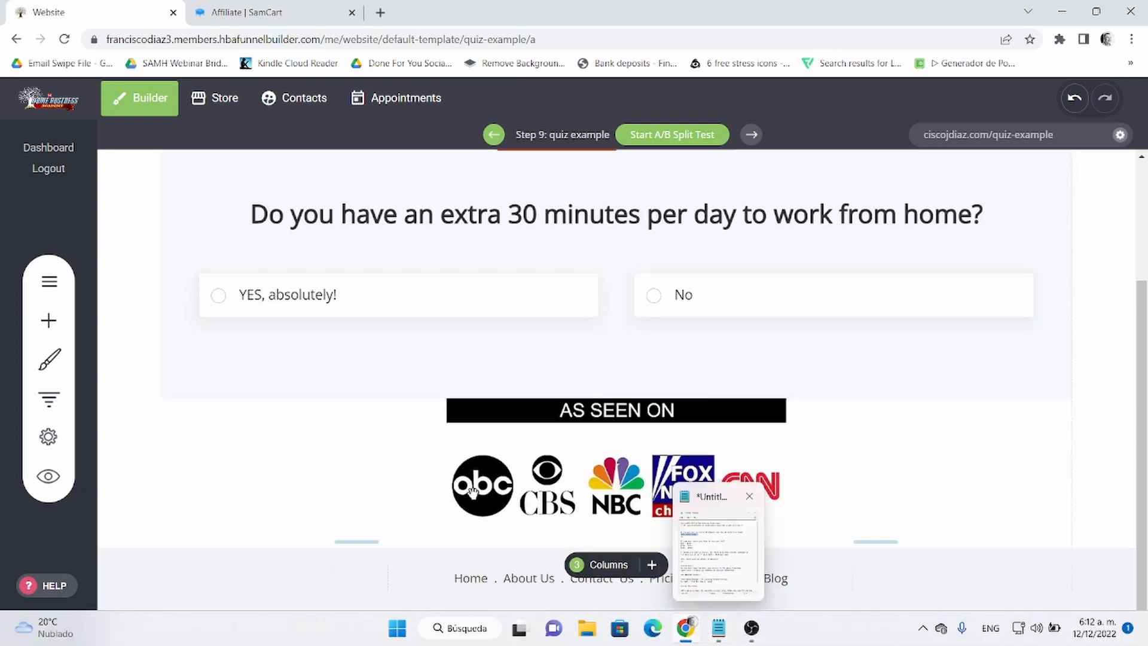
{"action": "scroll", "coordinate": [810, 482], "scroll_direction": "up", "scroll_amount": 3}
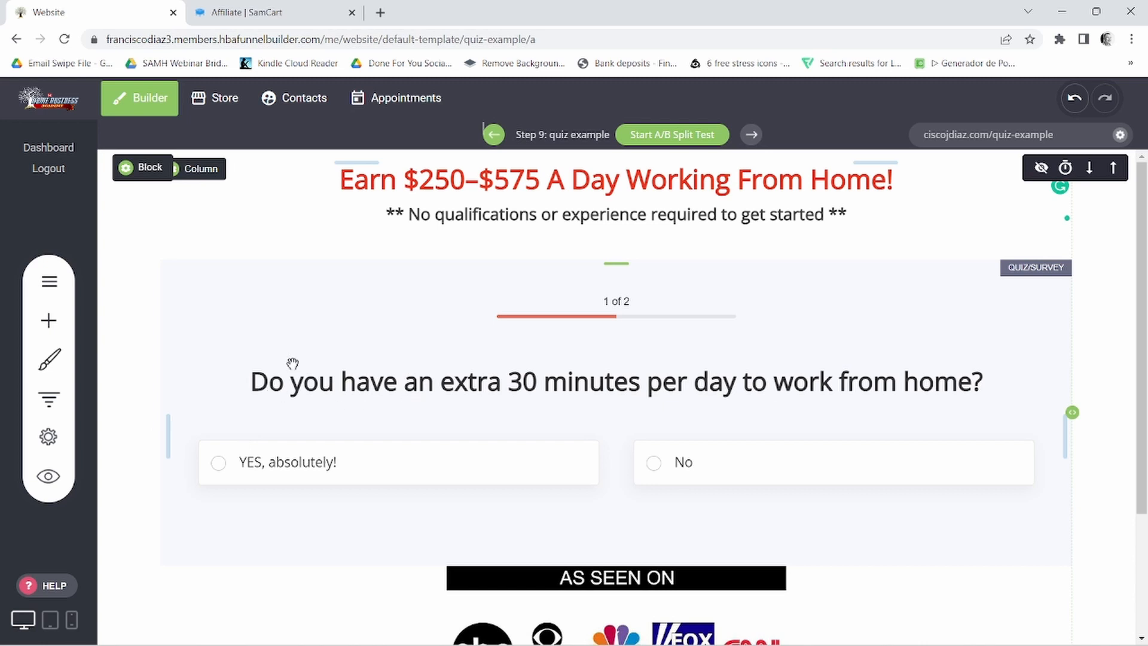
{"action": "left_click", "coordinate": [293, 282]}
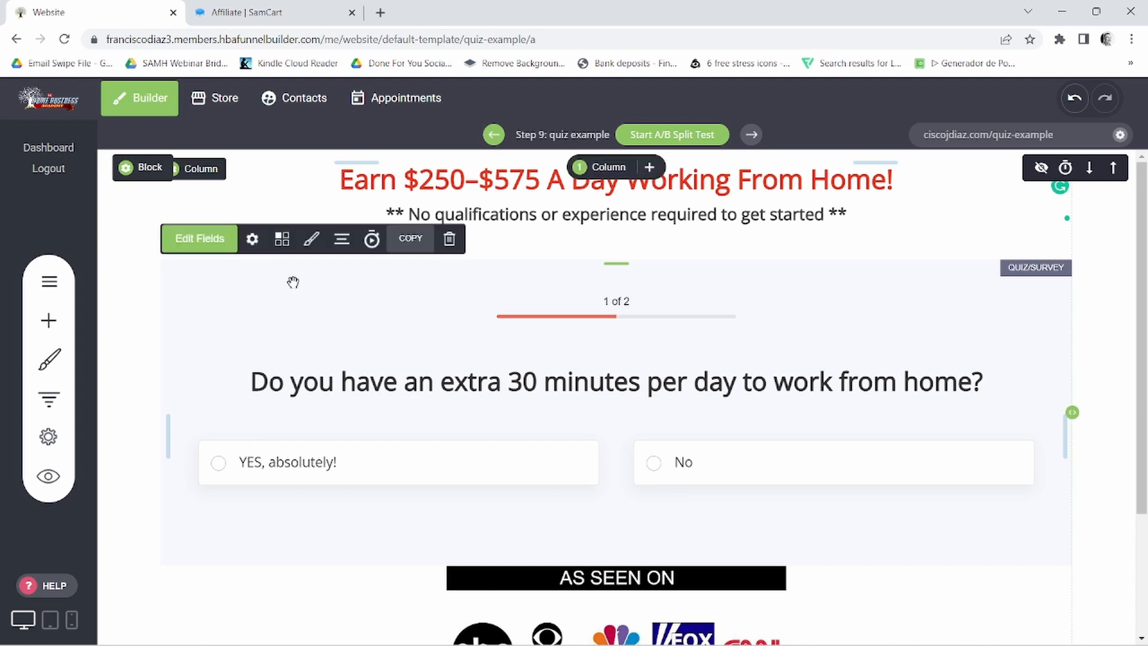
{"action": "left_click", "coordinate": [201, 239]}
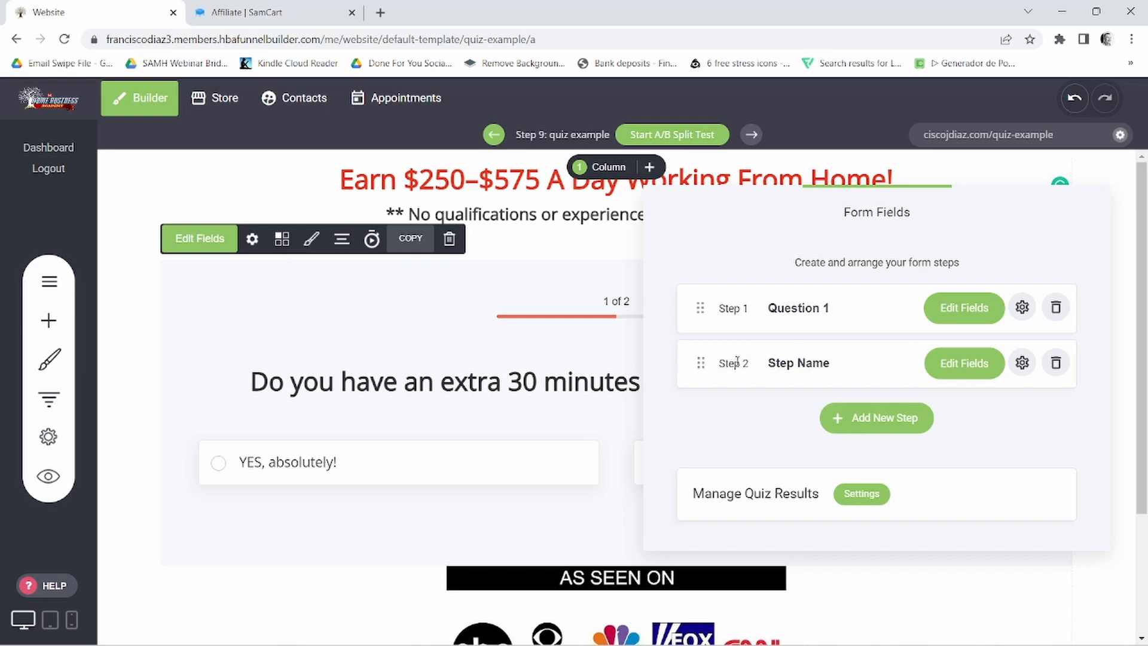
{"action": "triple_click", "coordinate": [808, 365]}
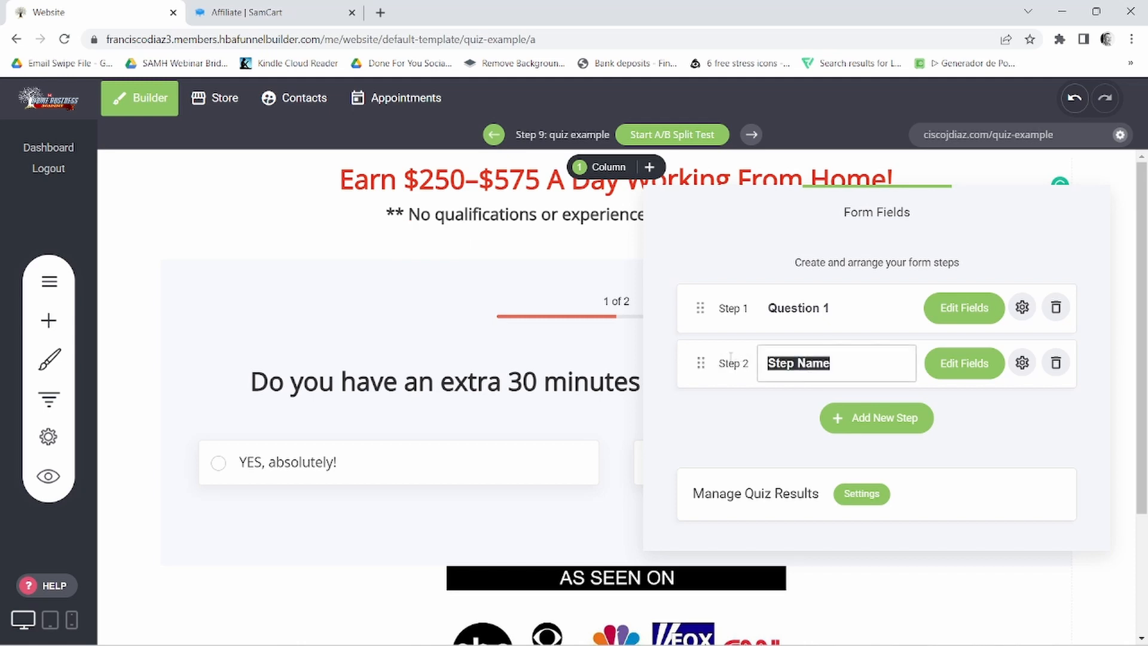
{"action": "type", "text": "Quest"}
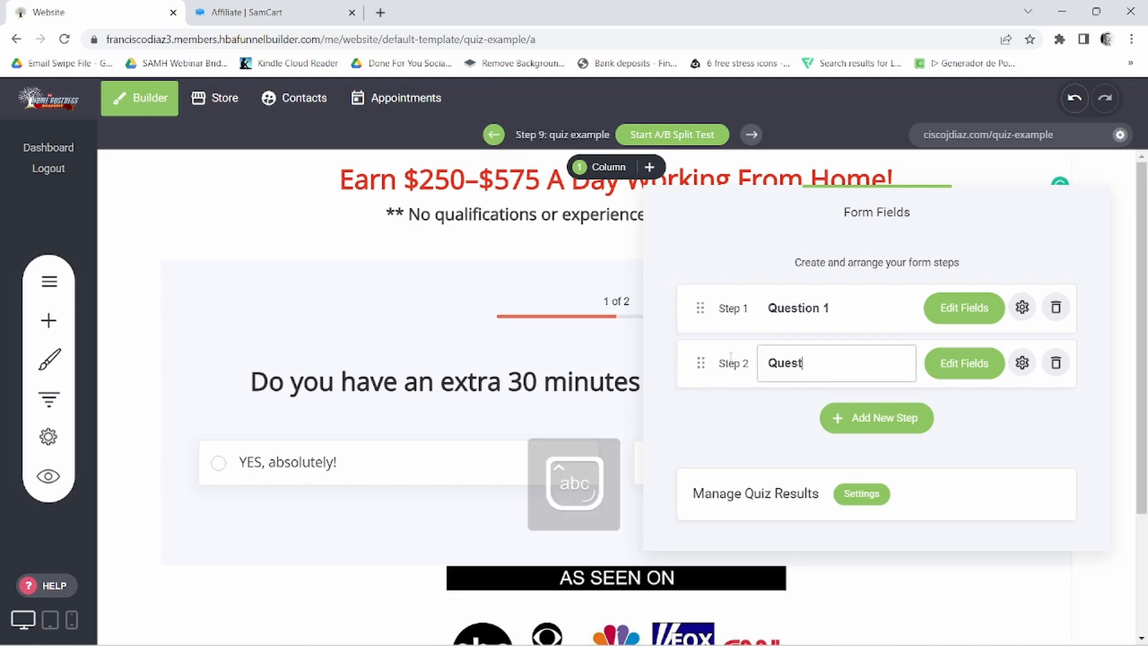
{"action": "type", "text": "ion 2"}
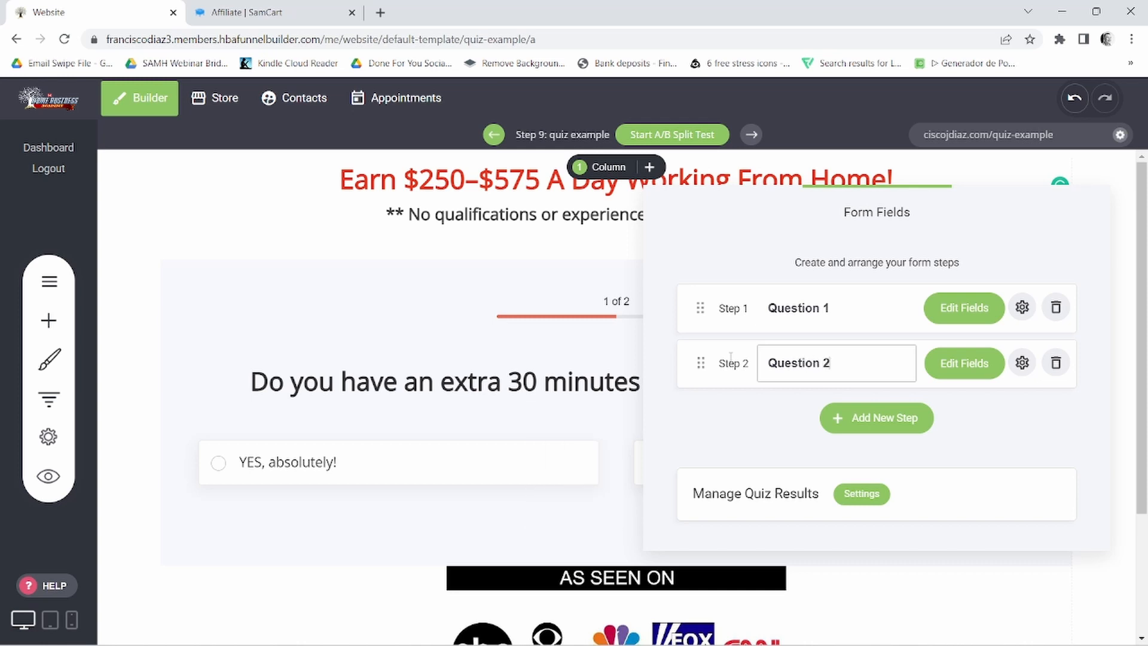
- Open the Question 2 fields and delete its Name and Email fields
{"action": "left_click", "coordinate": [965, 364]}
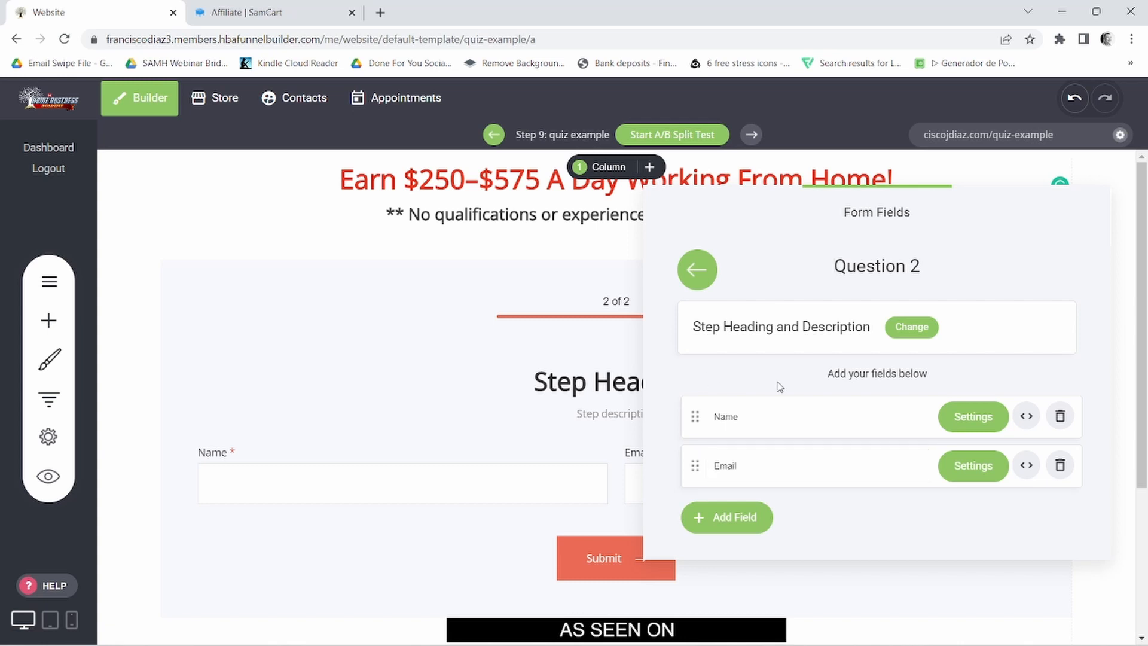
{"action": "right_click", "coordinate": [736, 378]}
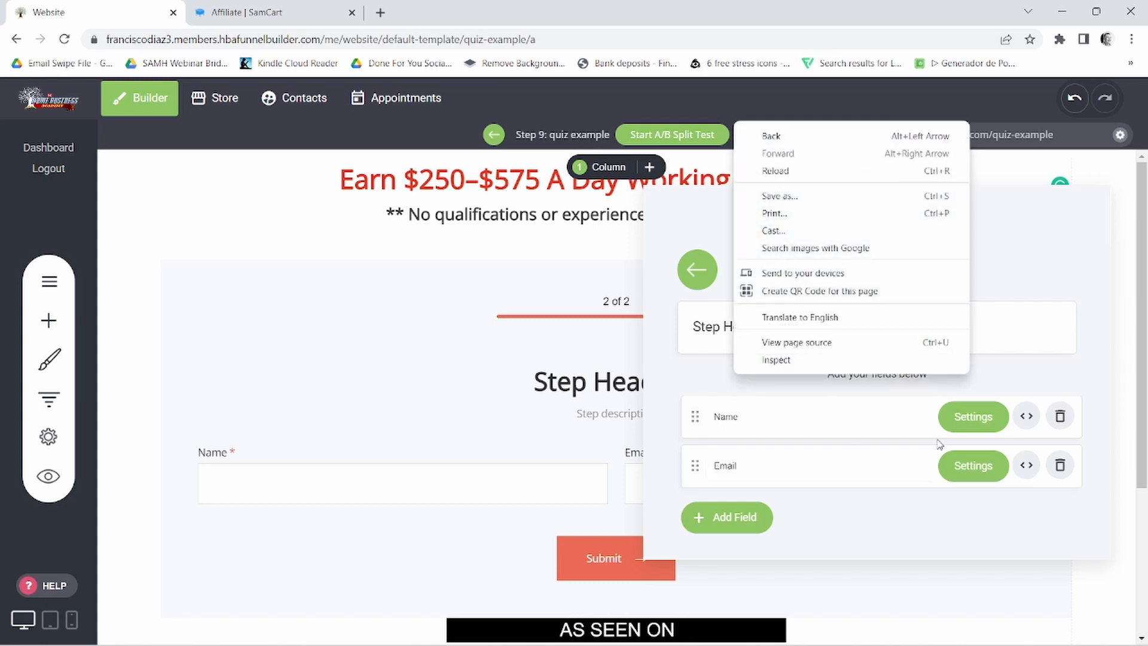
{"action": "left_click", "coordinate": [773, 400]}
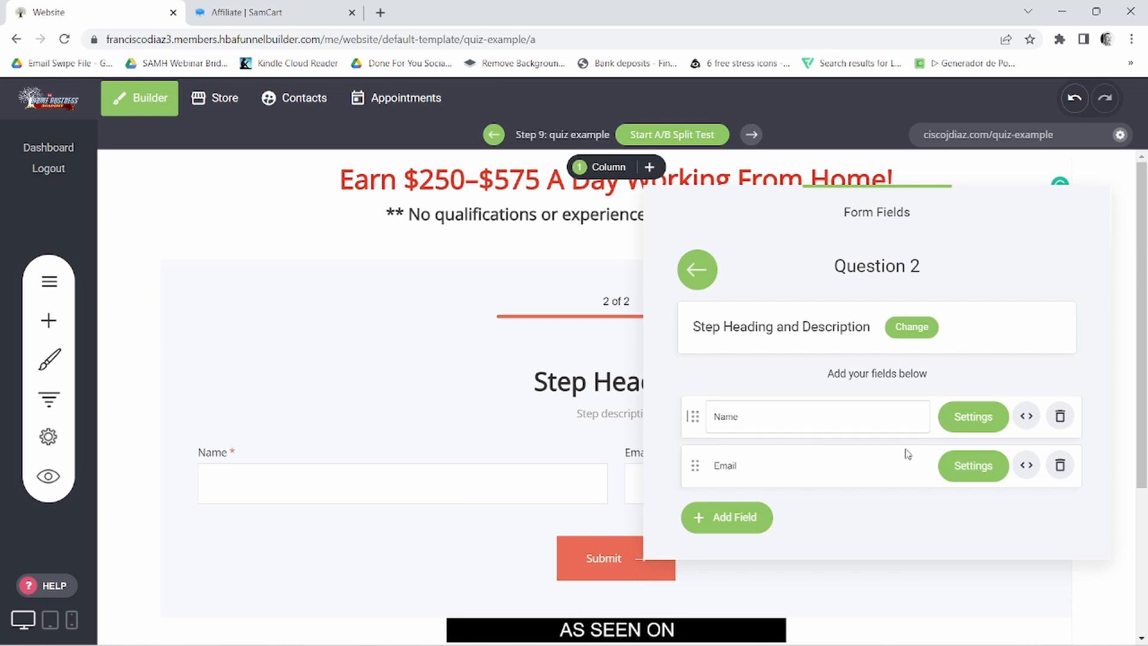
{"action": "left_click", "coordinate": [1060, 416]}
{"action": "left_click", "coordinate": [615, 372]}
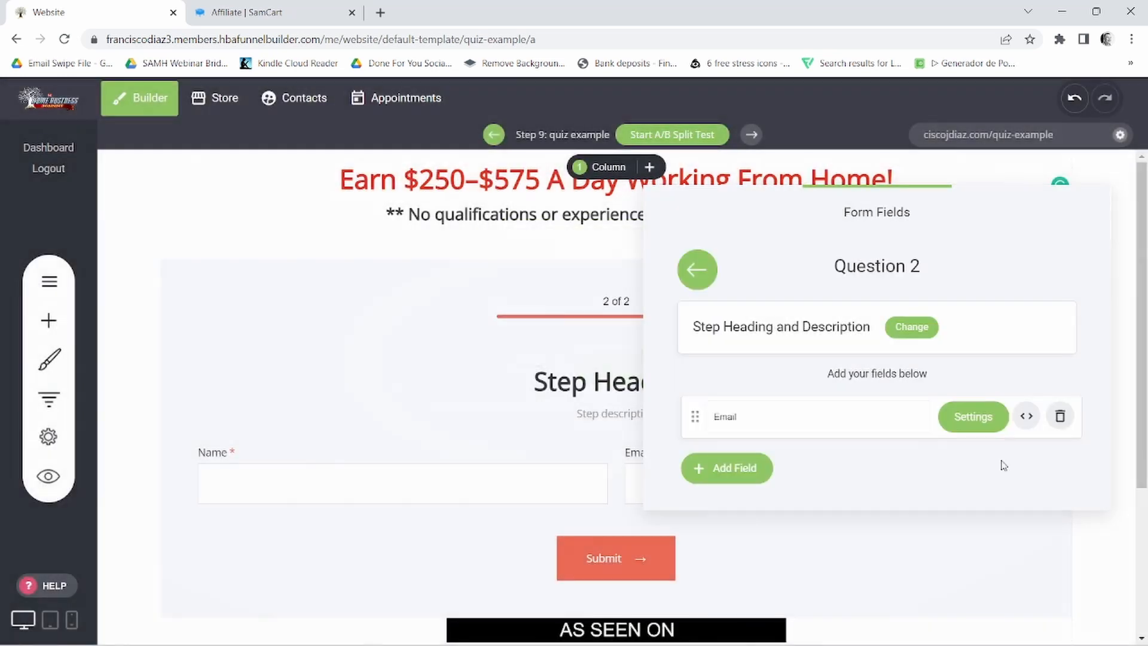
{"action": "left_click", "coordinate": [1061, 417]}
{"action": "left_click", "coordinate": [622, 372]}
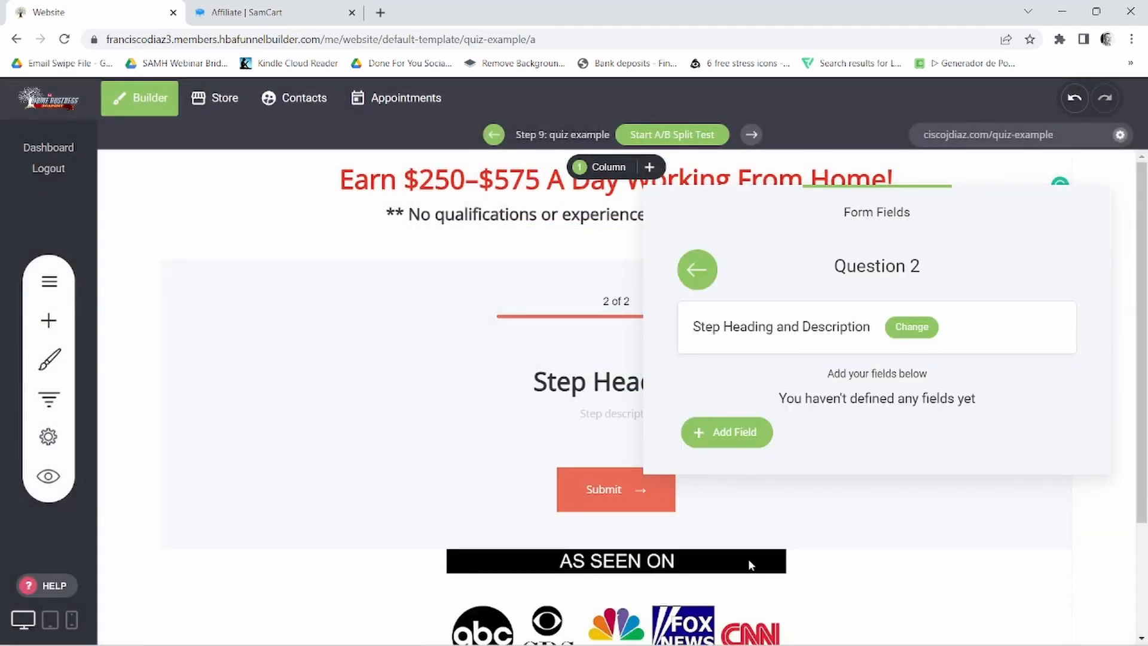
- Copy "How much would you like to earn per day?" from the Notepad notes and set it as the Question 2 step heading
{"action": "left_click", "coordinate": [719, 628]}
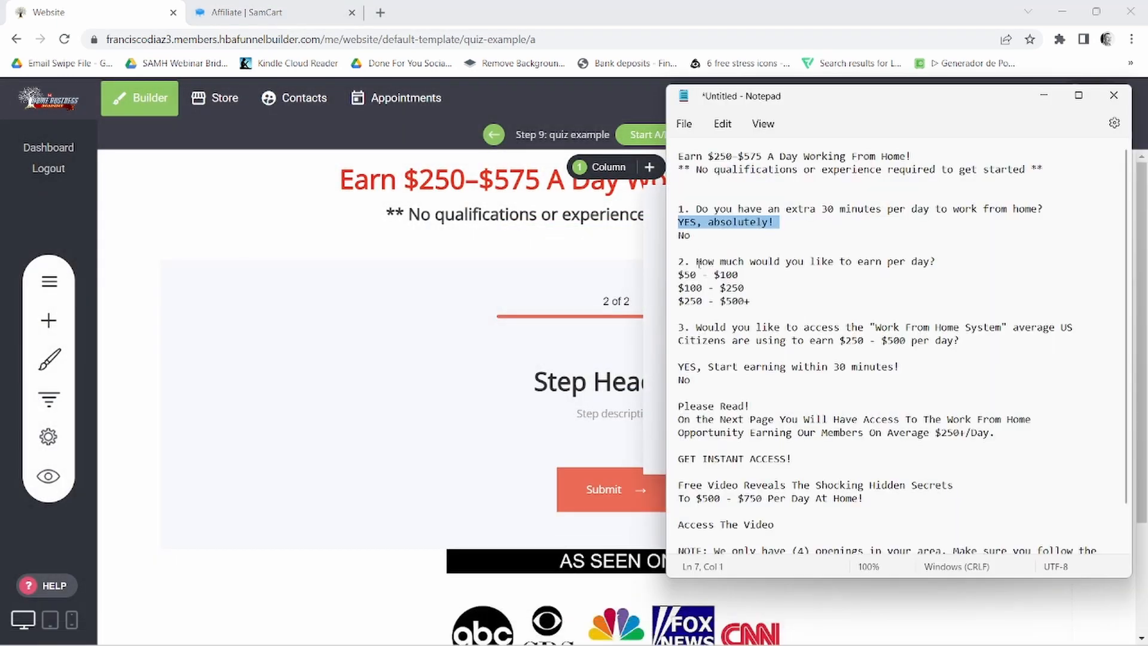
{"action": "left_click_drag", "start_coordinate": [699, 263], "coordinate": [950, 263]}
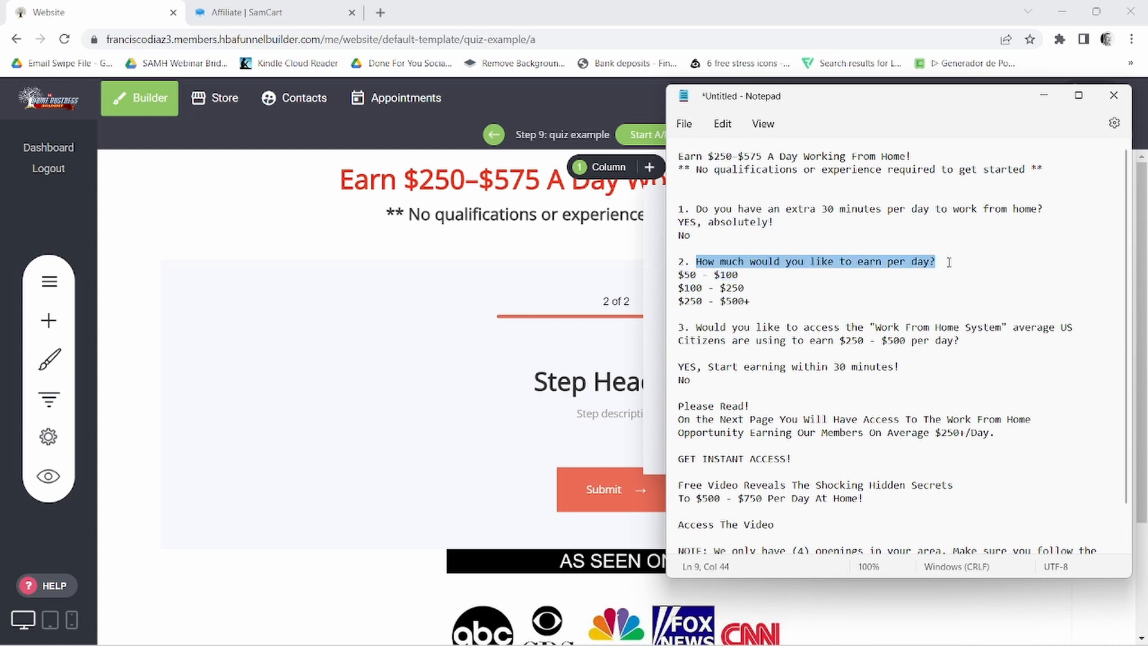
{"action": "right_click", "coordinate": [882, 265]}
{"action": "left_click", "coordinate": [929, 339]}
{"action": "left_click", "coordinate": [654, 381]}
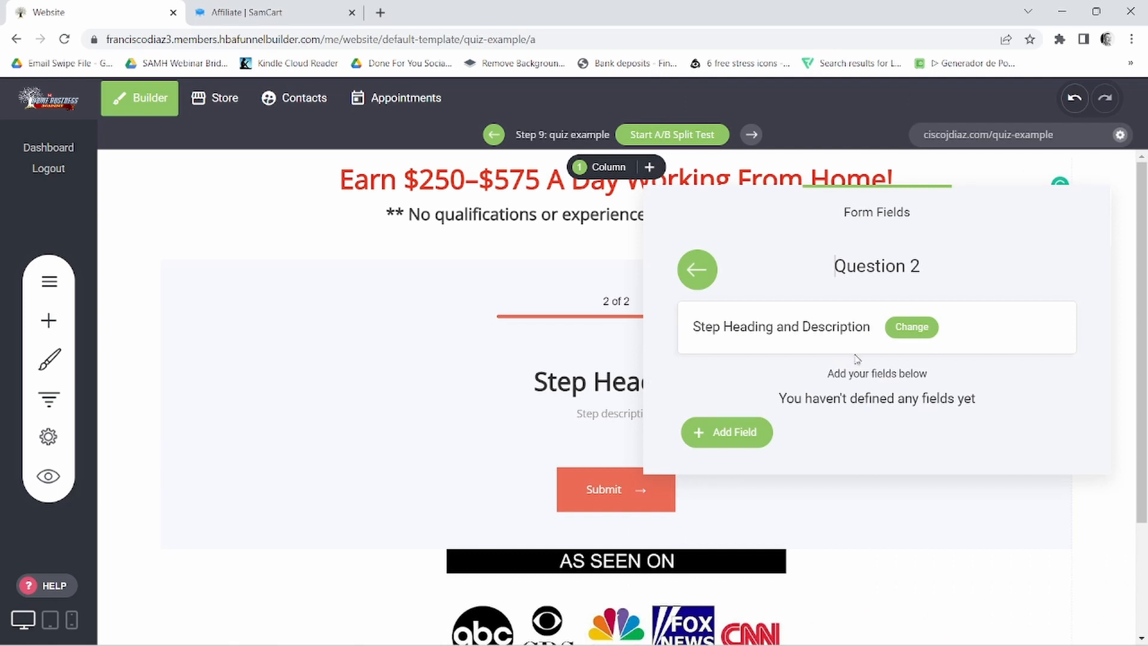
{"action": "left_click", "coordinate": [918, 335]}
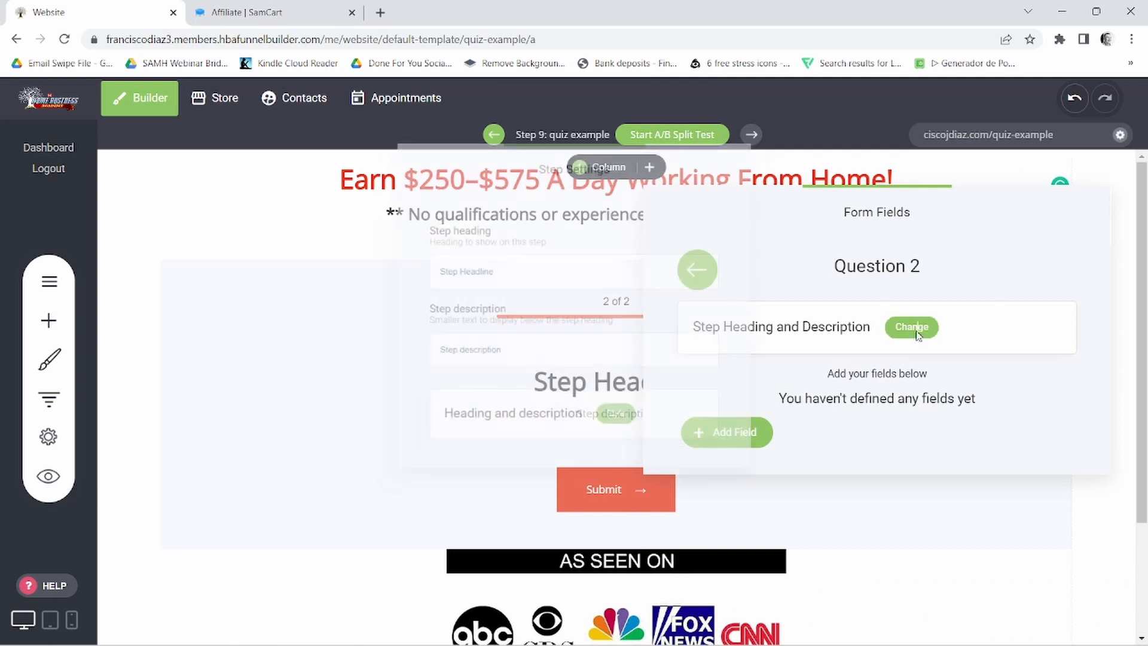
{"action": "left_click", "coordinate": [452, 286]}
{"action": "triple_click", "coordinate": [452, 267]}
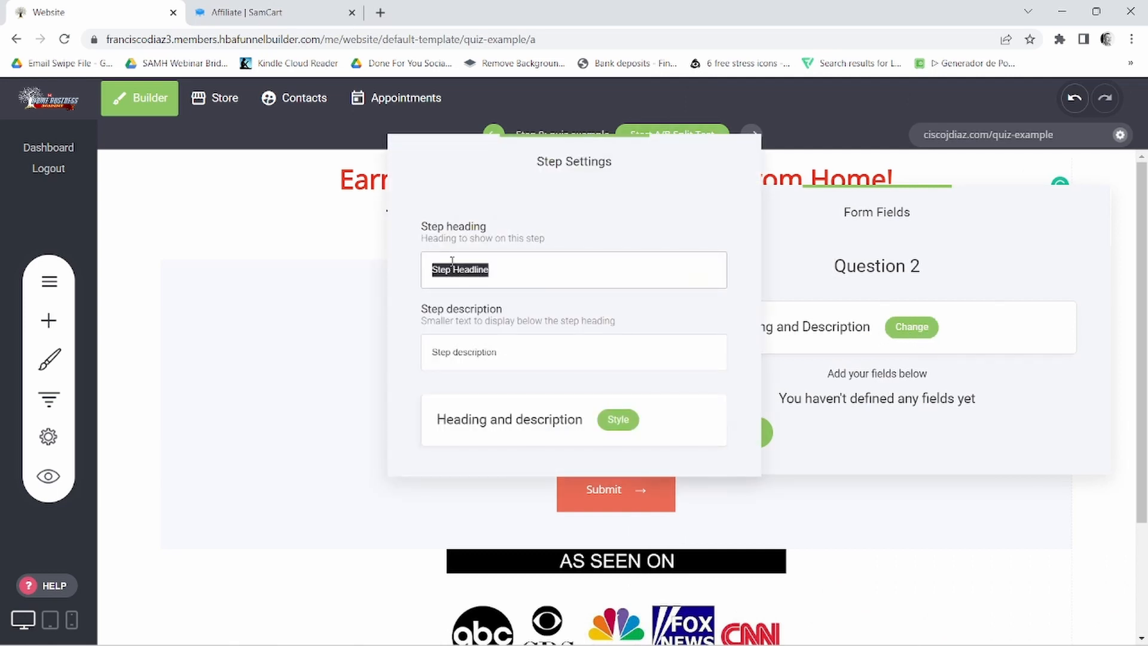
{"action": "right_click", "coordinate": [451, 269]}
{"action": "left_click", "coordinate": [480, 353]}
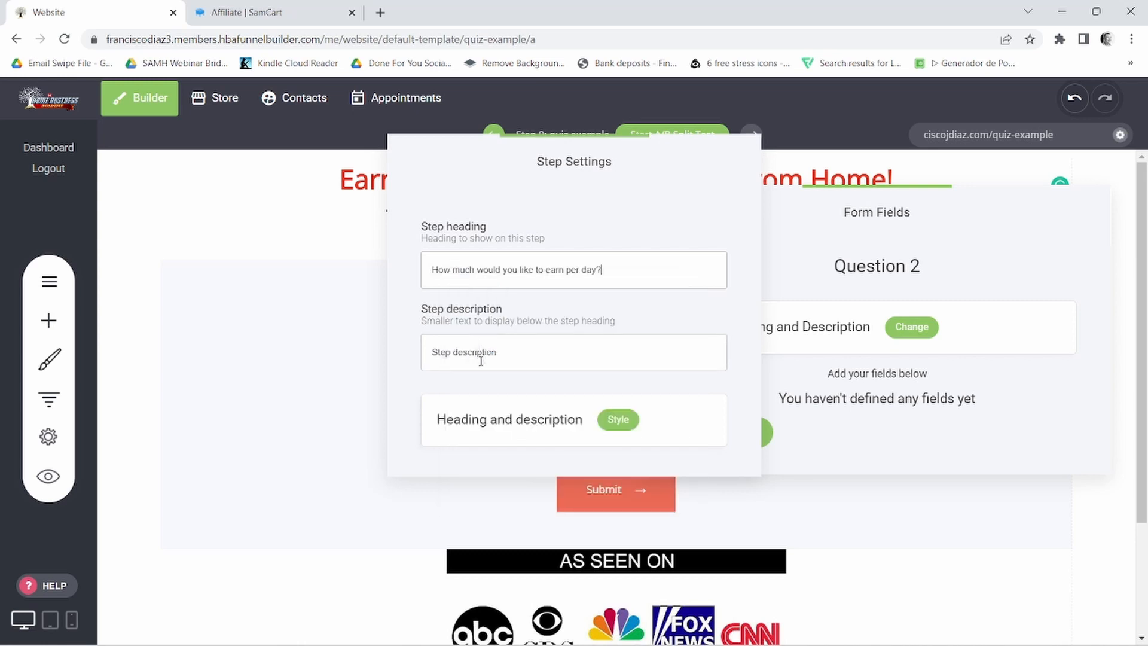
- Clear the placeholder step description of Question 2 and close the step settings
{"action": "triple_click", "coordinate": [445, 352]}
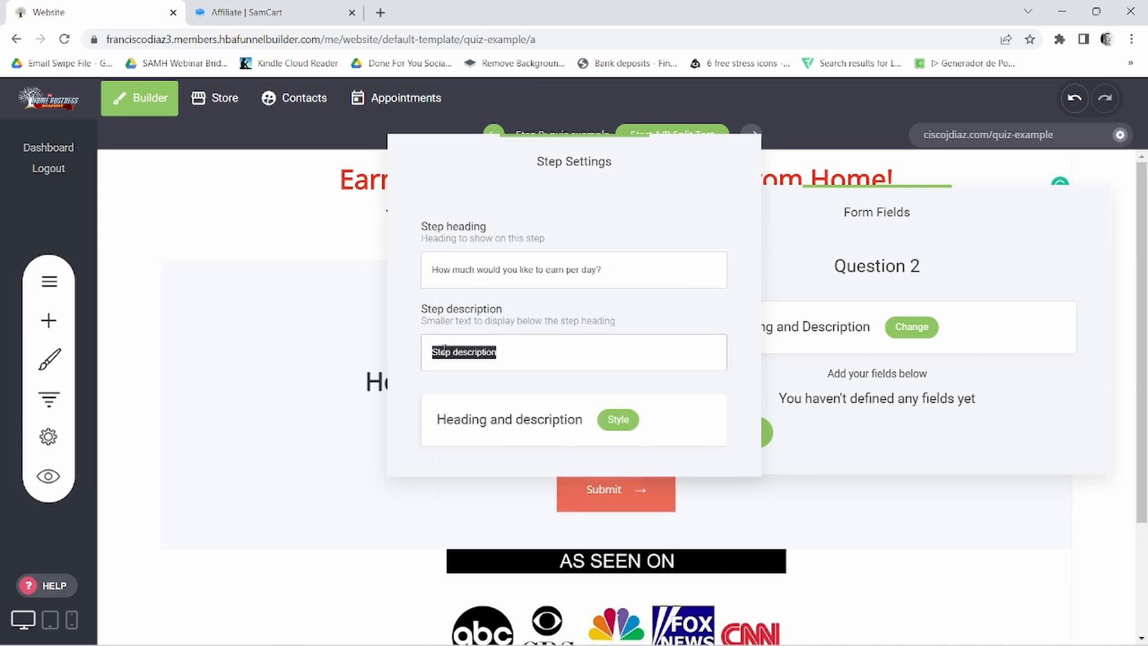
{"action": "key", "text": "BackSpace"}
{"action": "left_click", "coordinate": [845, 405]}
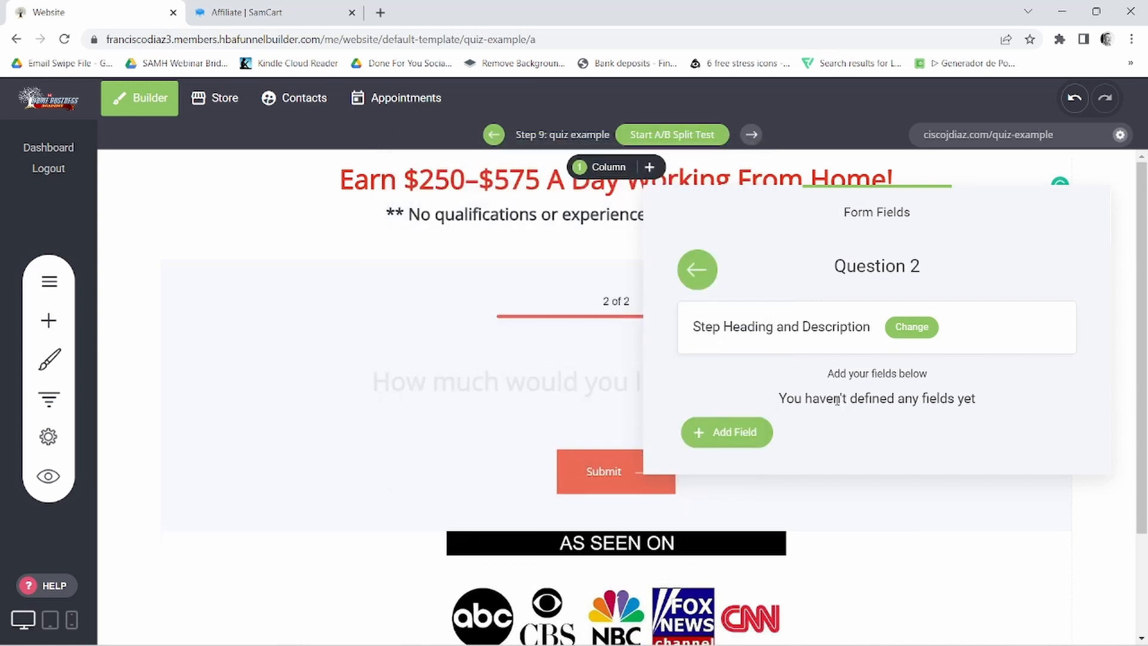
- Add a Multi-Choice Field to Question 2 and clear its "Checkbox" label
{"action": "left_click", "coordinate": [730, 445]}
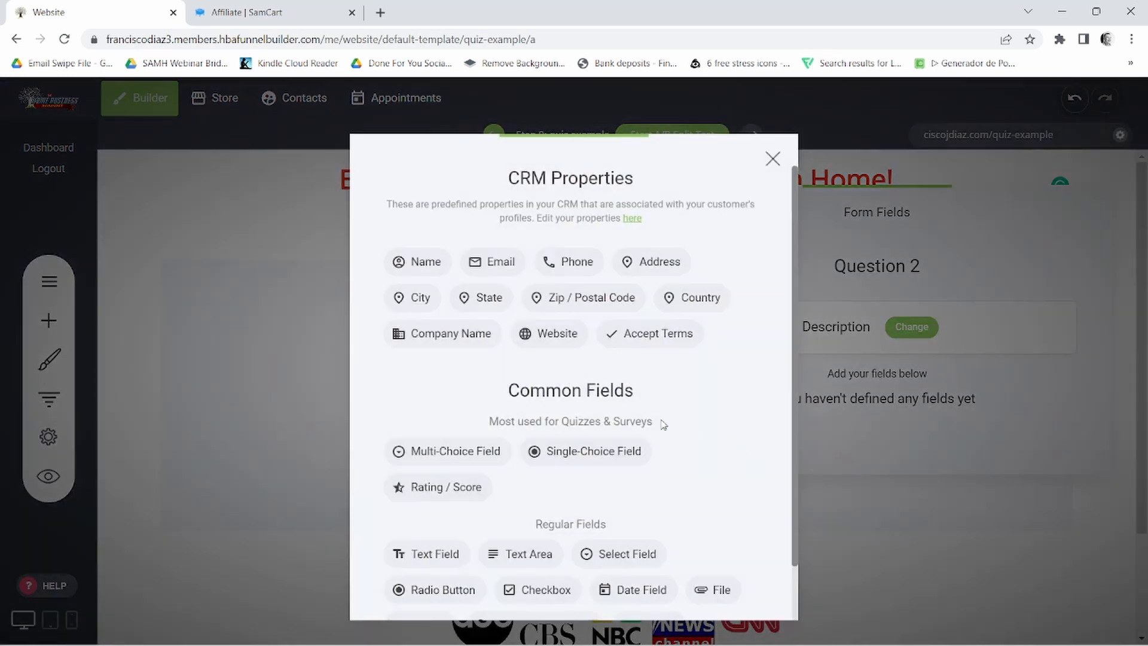
{"action": "scroll", "coordinate": [446, 433], "scroll_direction": "down", "scroll_amount": 1}
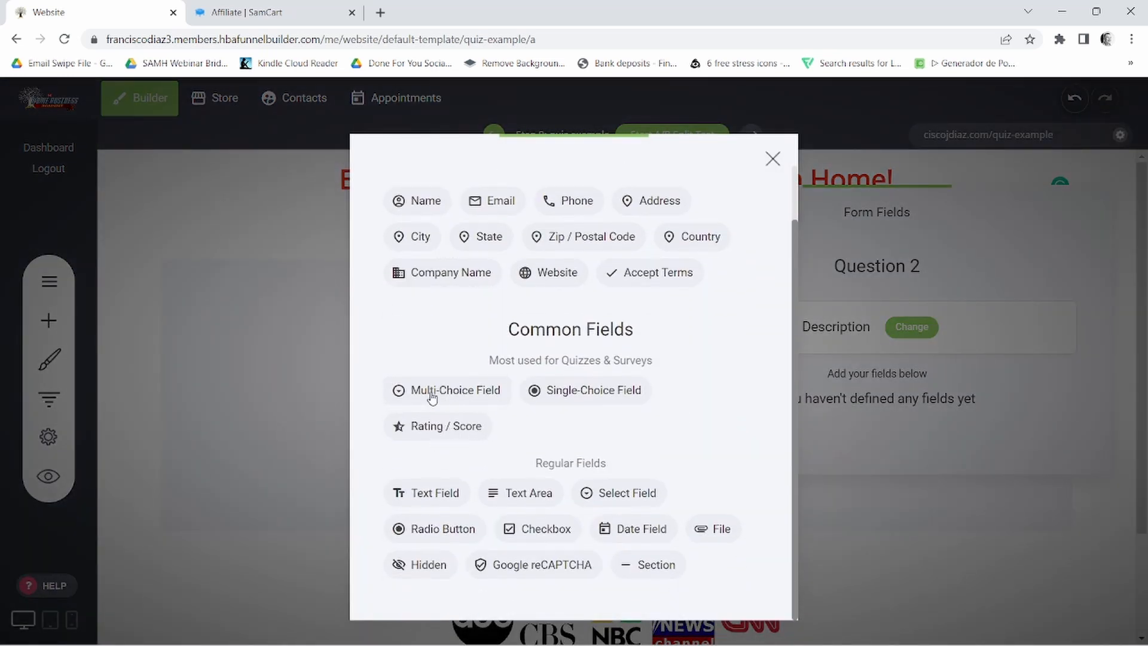
{"action": "left_click", "coordinate": [482, 393]}
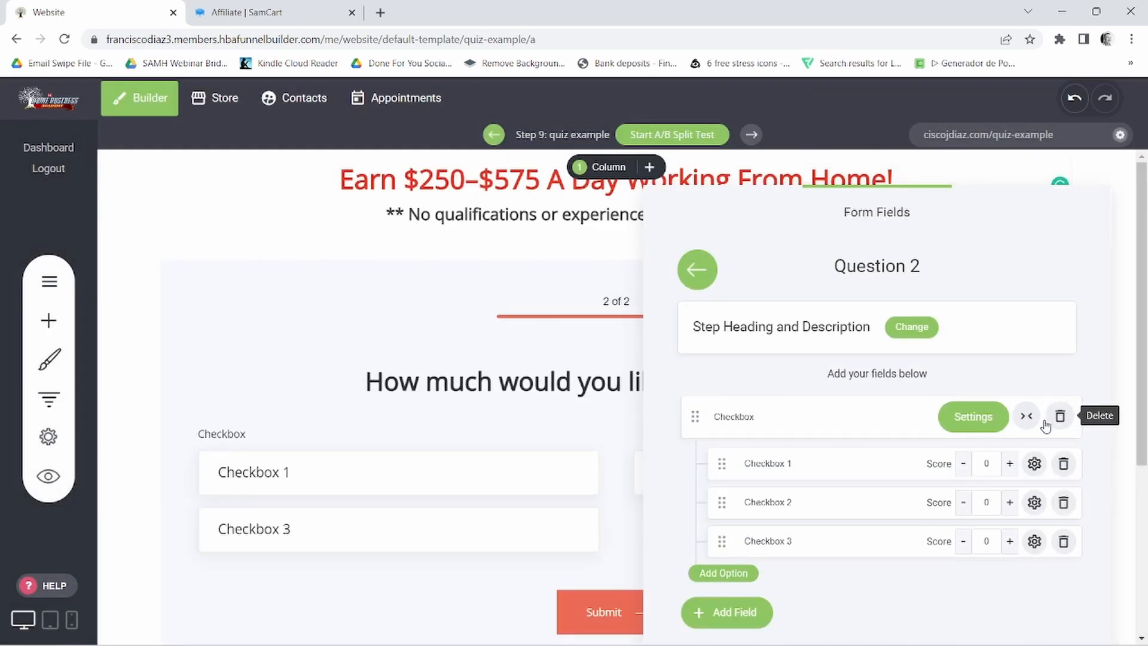
{"action": "double_click", "coordinate": [726, 415]}
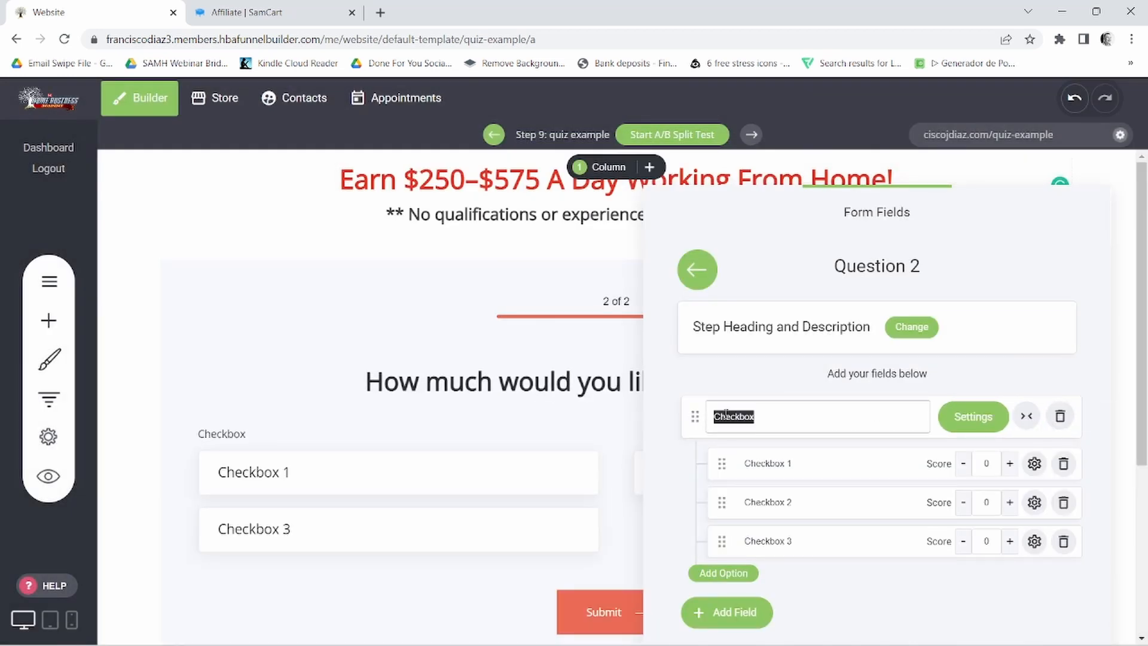
{"action": "key", "text": "BackSpace"}
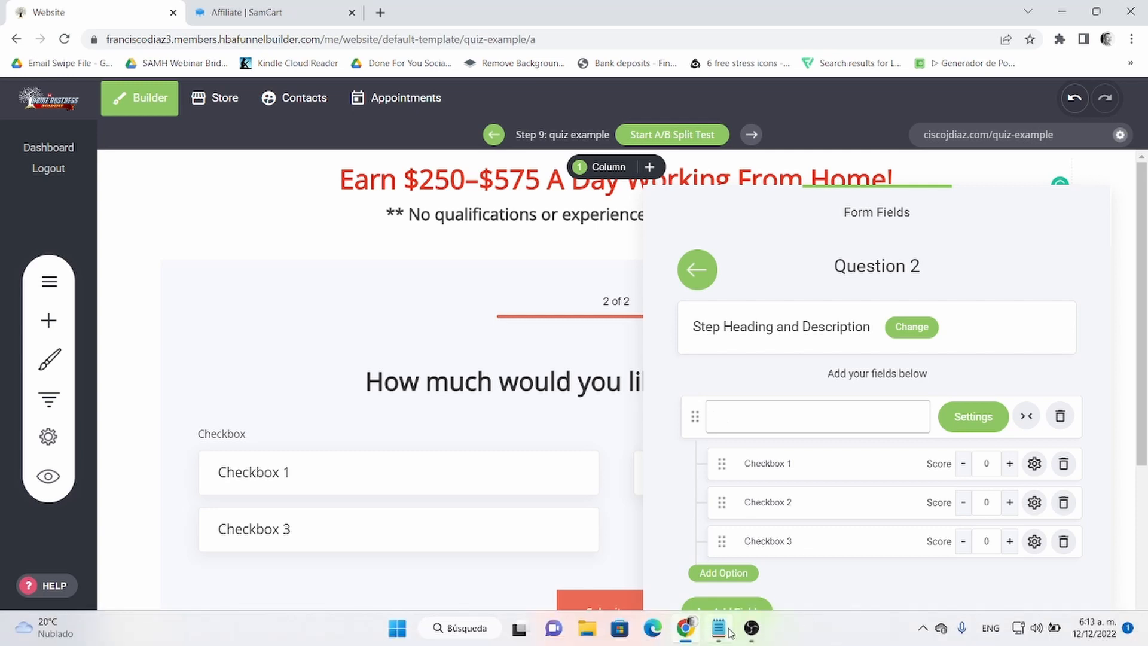
- Copy "$50 - $100" from the Notepad notes and replace the Checkbox 1 option text with it
{"action": "left_click", "coordinate": [719, 628]}
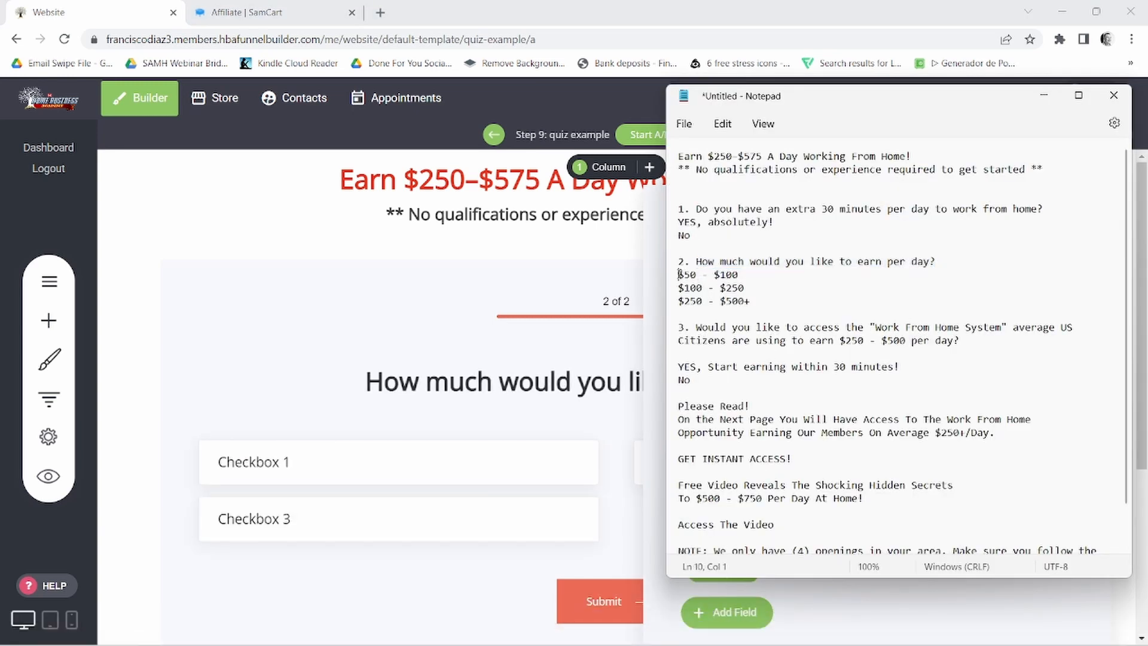
{"action": "triple_click", "coordinate": [680, 275]}
{"action": "right_click", "coordinate": [725, 276]}
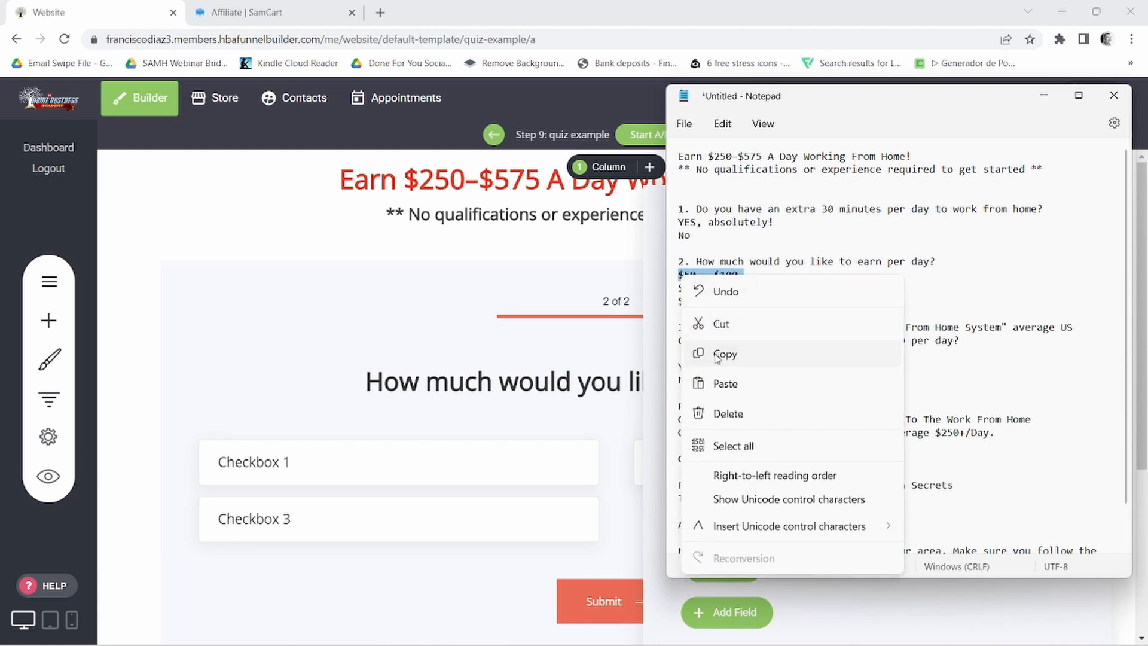
{"action": "left_click", "coordinate": [769, 353]}
{"action": "key", "text": "alt+Tab"}
{"action": "triple_click", "coordinate": [760, 469]}
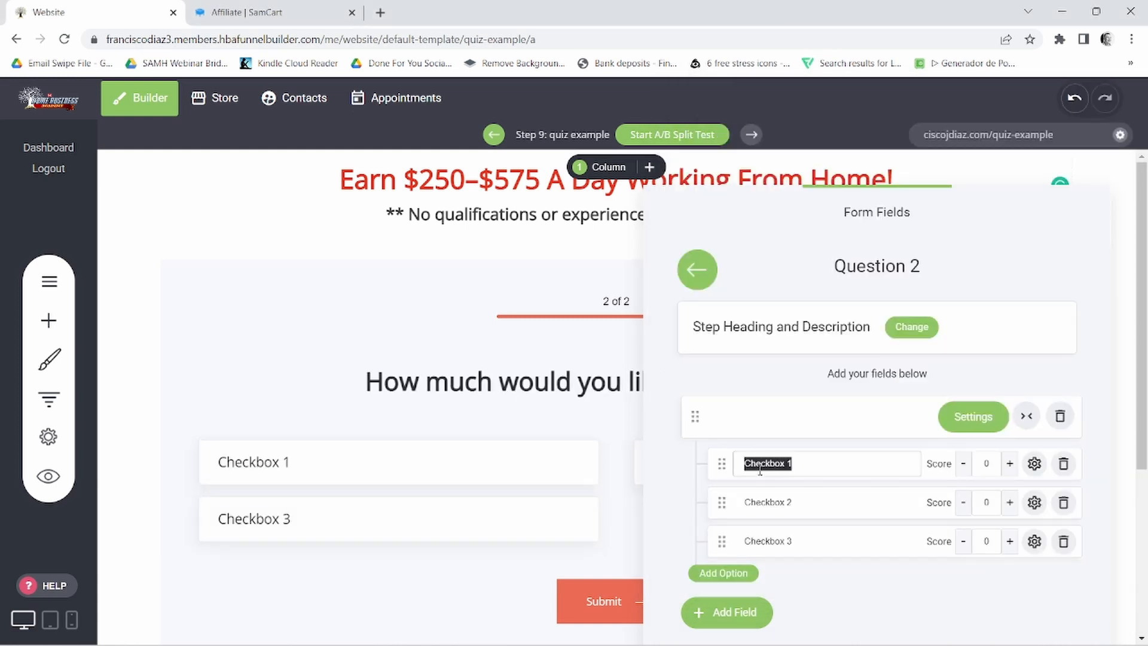
{"action": "right_click", "coordinate": [775, 468]}
{"action": "left_click", "coordinate": [812, 297]}
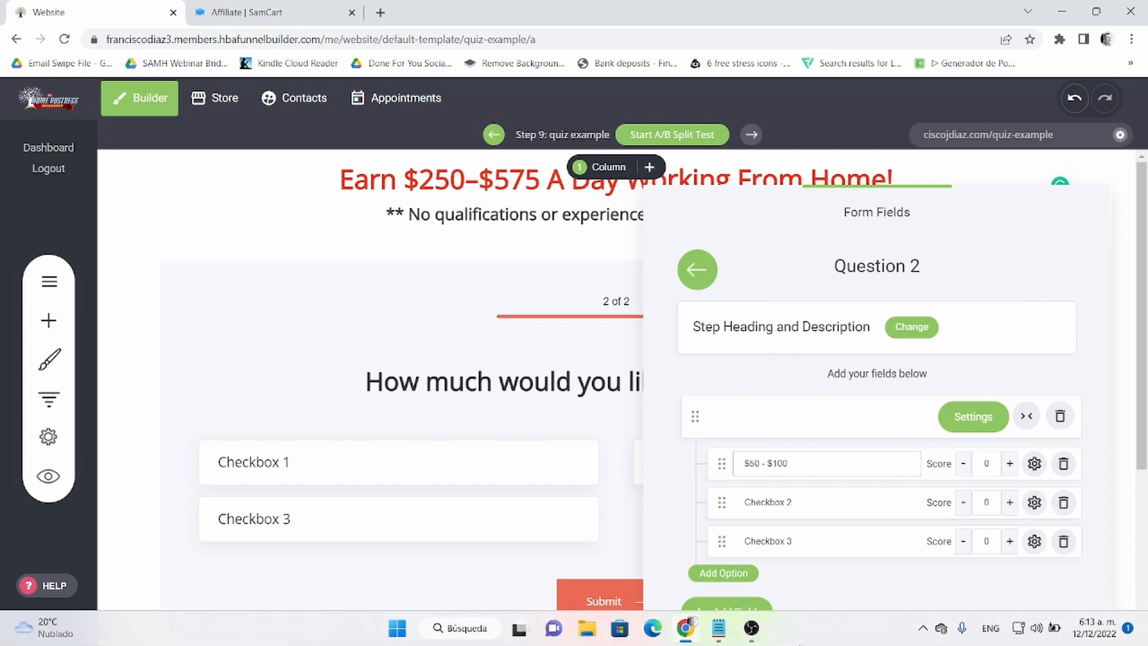
- Copy "$100 - $250" from the Notepad notes and replace the Checkbox 2 option text with it
{"action": "left_click", "coordinate": [719, 628]}
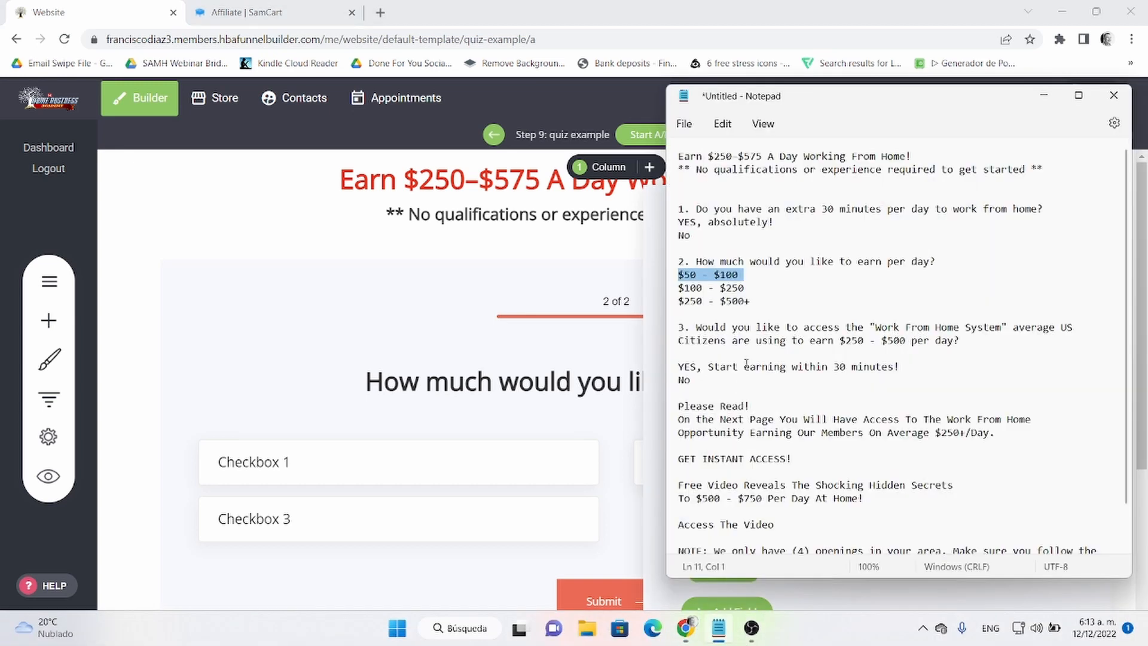
{"action": "triple_click", "coordinate": [728, 289]}
{"action": "right_click", "coordinate": [727, 295]}
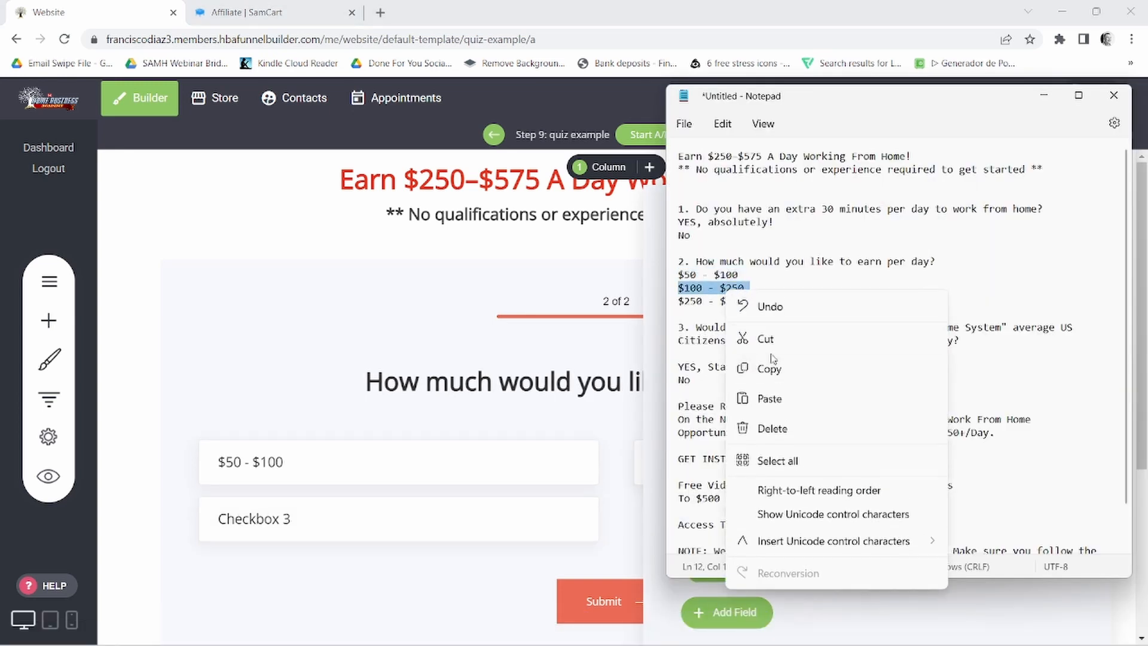
{"action": "left_click", "coordinate": [760, 369]}
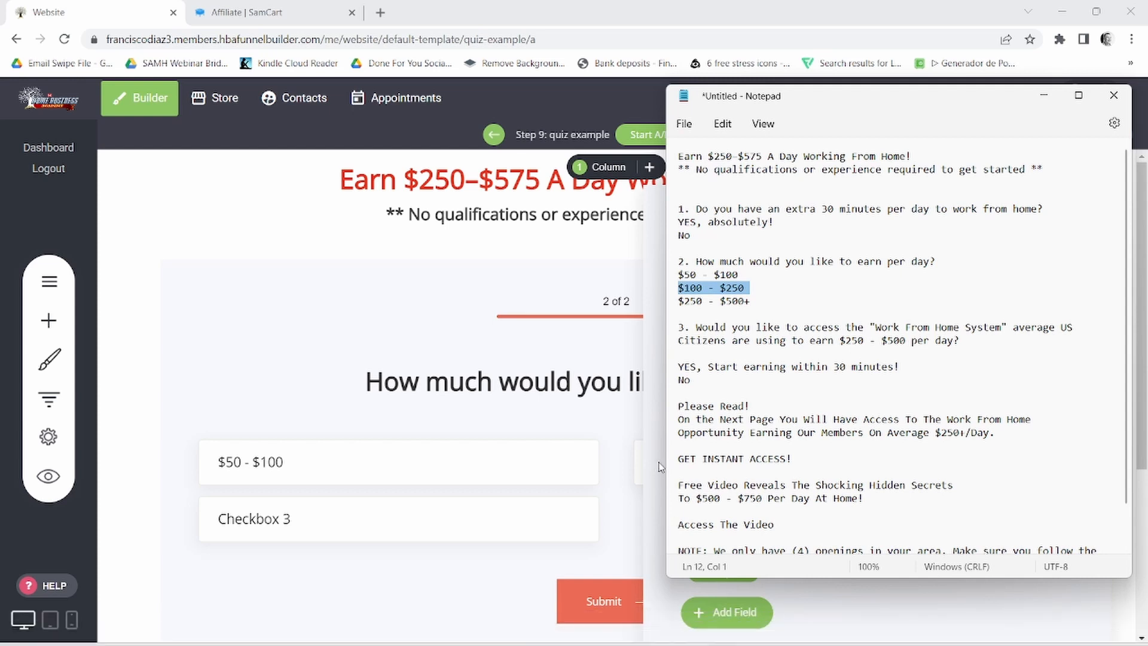
{"action": "left_click", "coordinate": [658, 466]}
{"action": "left_click", "coordinate": [787, 505]}
{"action": "triple_click", "coordinate": [787, 505]}
{"action": "right_click", "coordinate": [787, 506]}
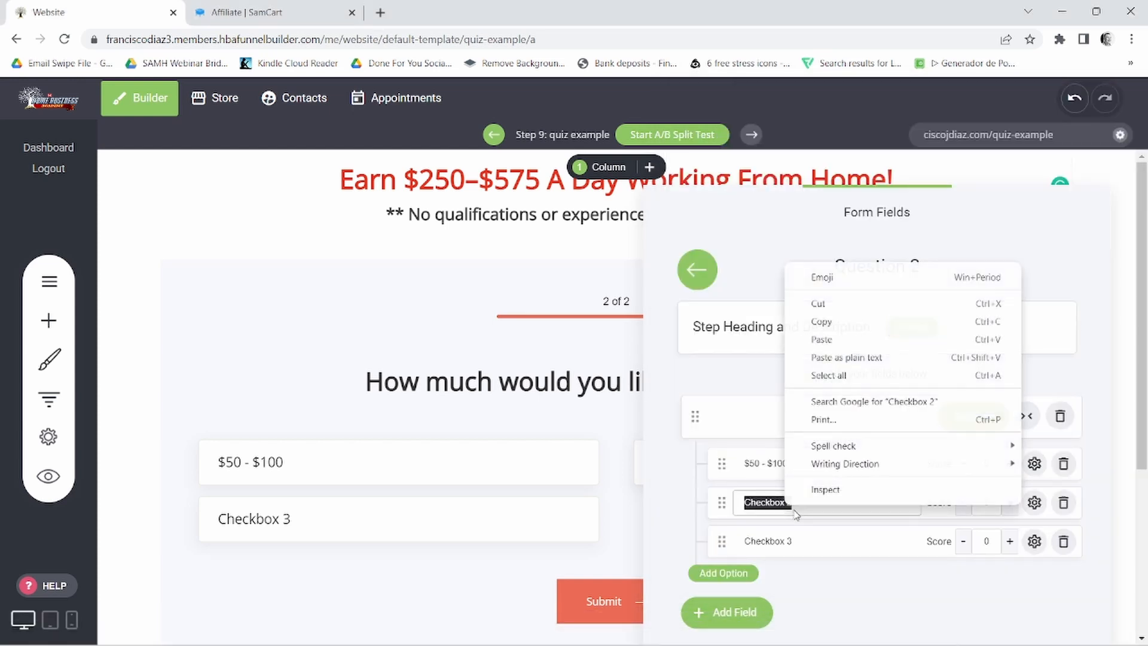
{"action": "left_click", "coordinate": [818, 341]}
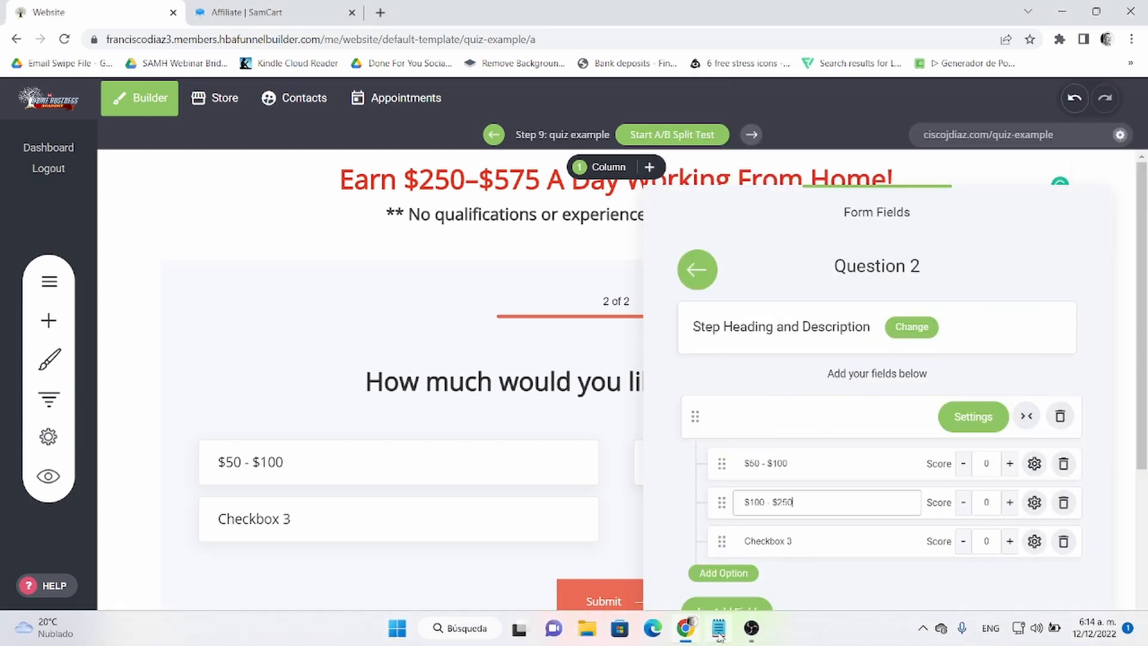
- Copy "$250 - $500+" from the Notepad notes and replace the Checkbox 3 option text with it
{"action": "left_click", "coordinate": [718, 640]}
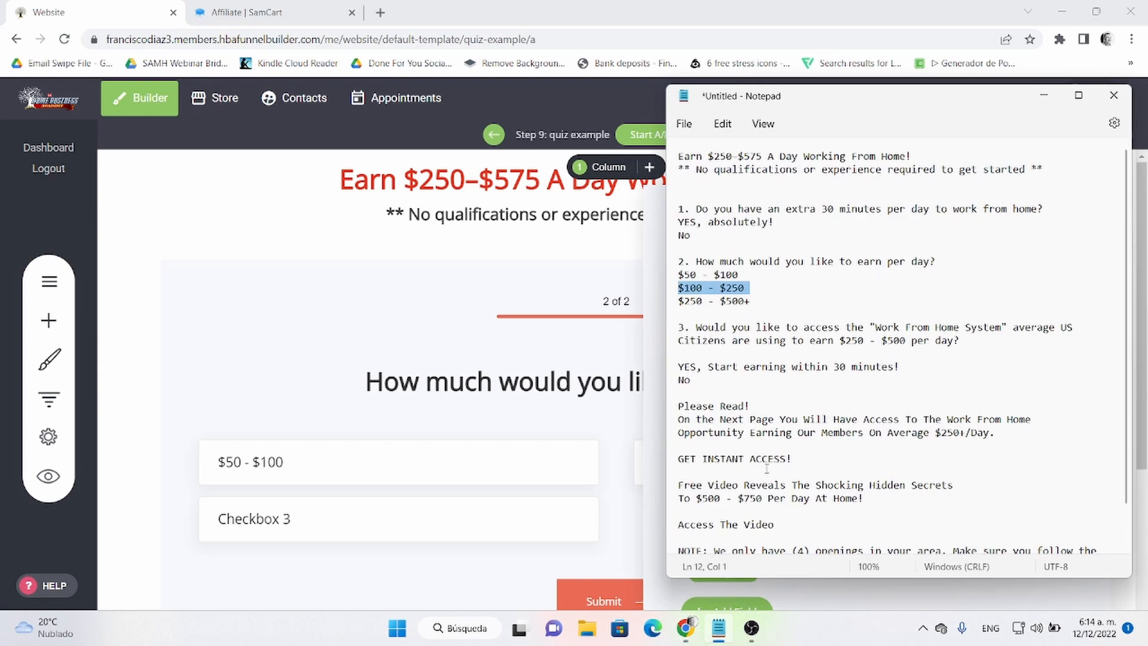
{"action": "left_click_drag", "start_coordinate": [707, 300], "coordinate": [713, 301]}
{"action": "triple_click", "coordinate": [712, 301]}
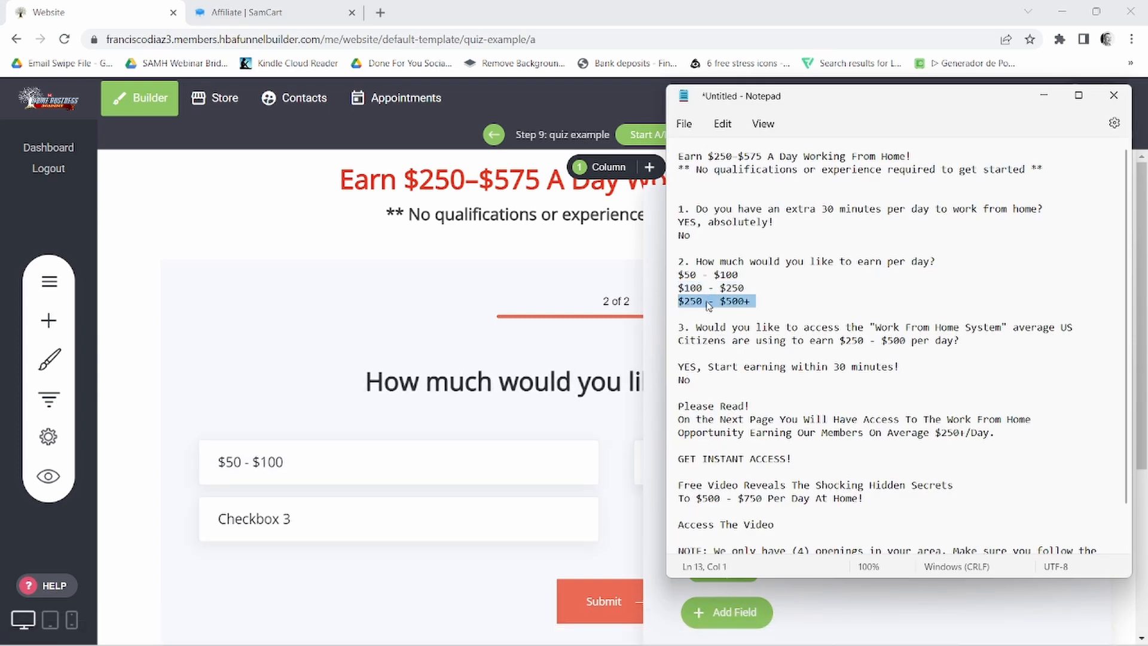
{"action": "right_click", "coordinate": [757, 299]}
{"action": "left_click", "coordinate": [755, 379]}
{"action": "left_click", "coordinate": [730, 611]}
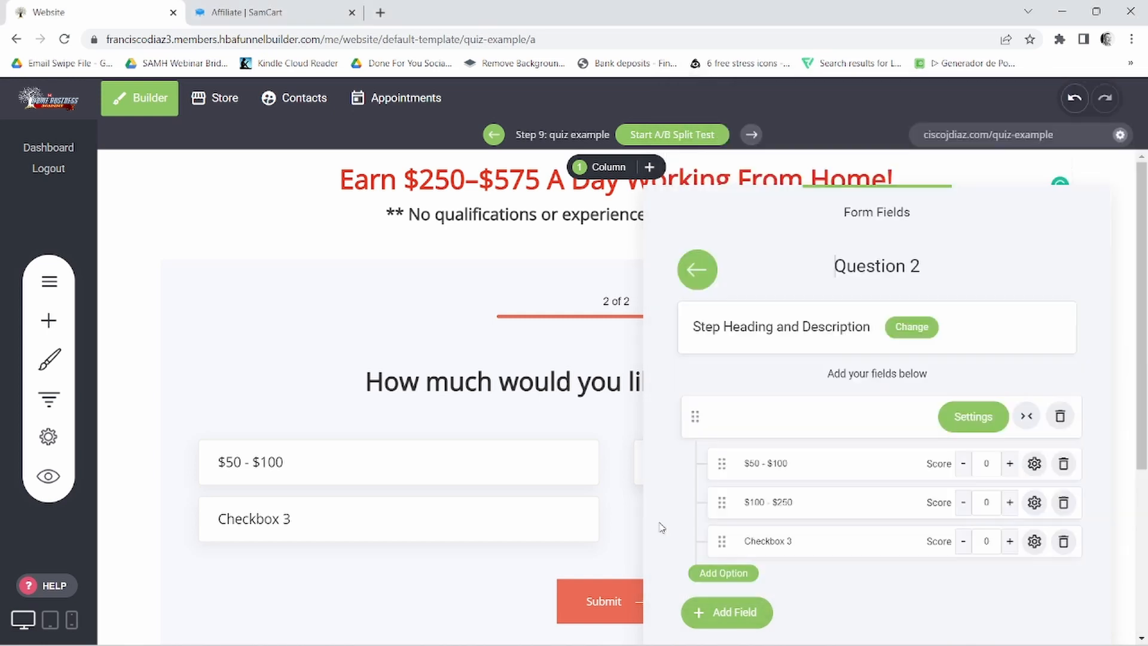
{"action": "triple_click", "coordinate": [785, 537]}
{"action": "right_click", "coordinate": [785, 538]}
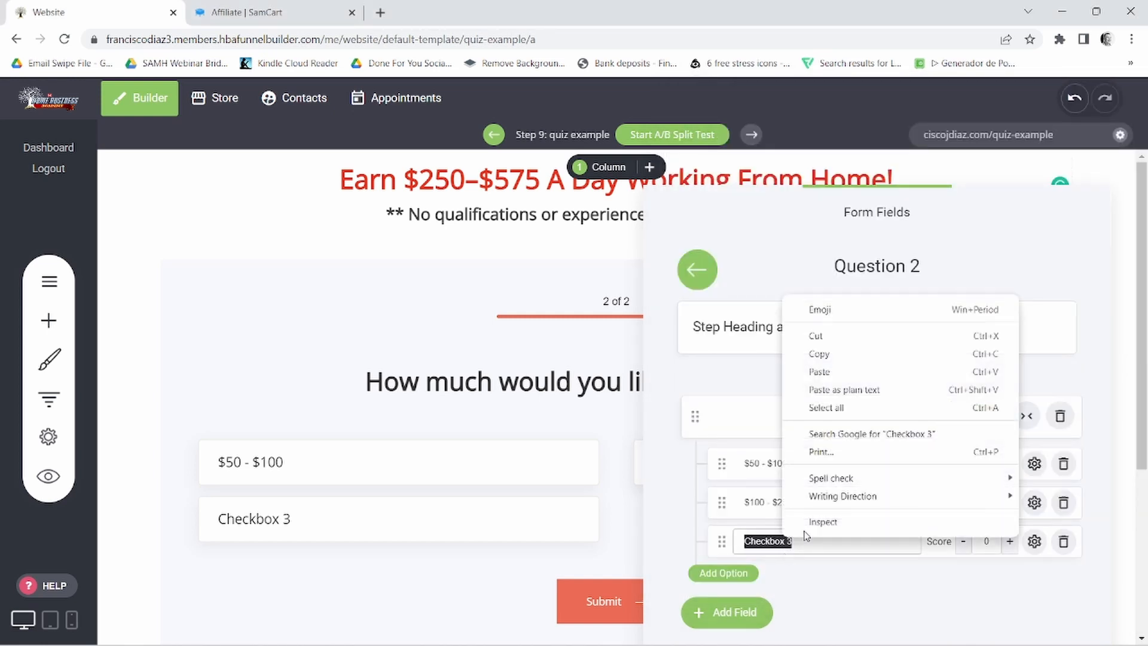
{"action": "left_click", "coordinate": [817, 374]}
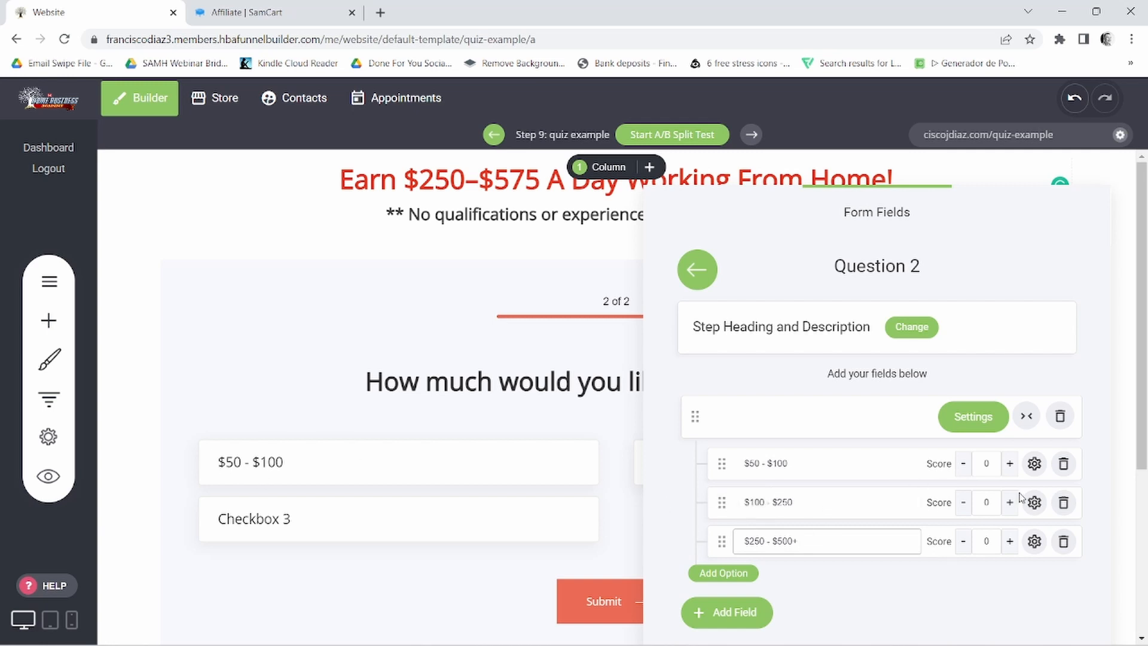
- Open the multi-choice field's settings and enable showing the radio/checkbox icon in the option boxes
{"action": "left_click", "coordinate": [973, 417]}
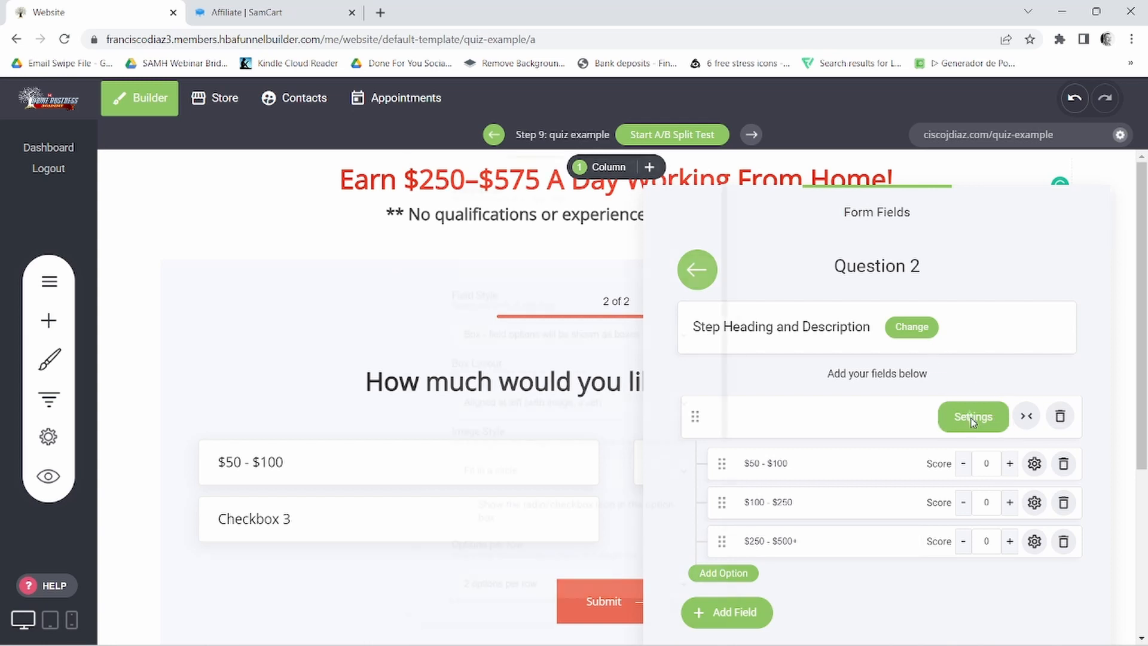
{"action": "scroll", "coordinate": [555, 388], "scroll_direction": "down", "scroll_amount": 2}
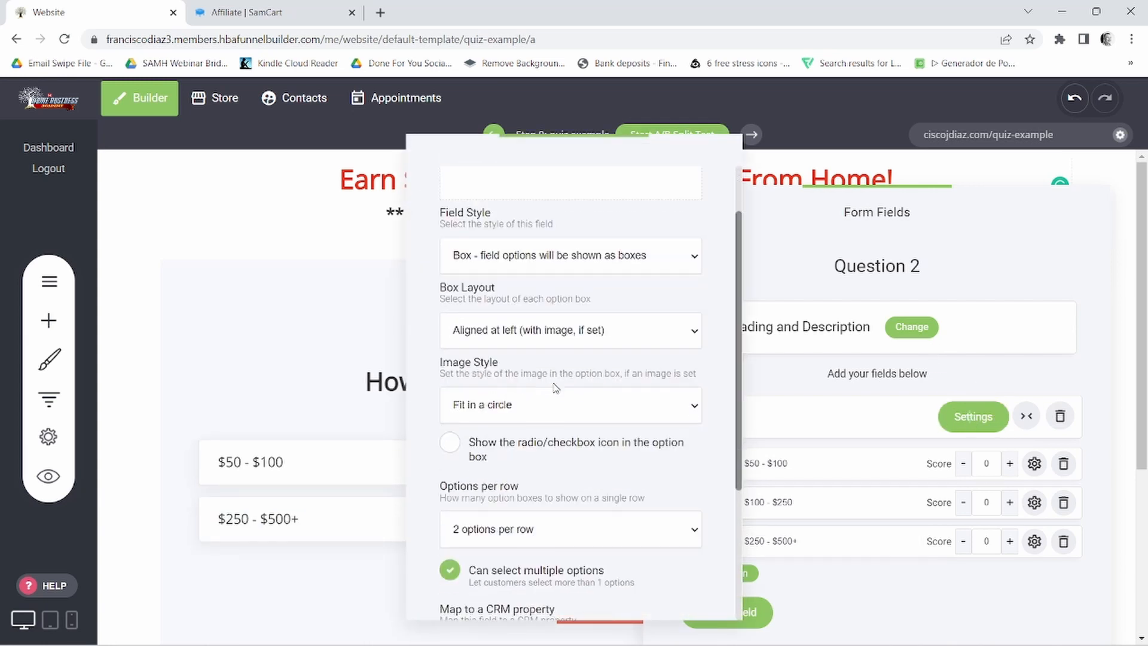
{"action": "scroll", "coordinate": [585, 387], "scroll_direction": "down", "scroll_amount": 2}
{"action": "left_click", "coordinate": [528, 367]}
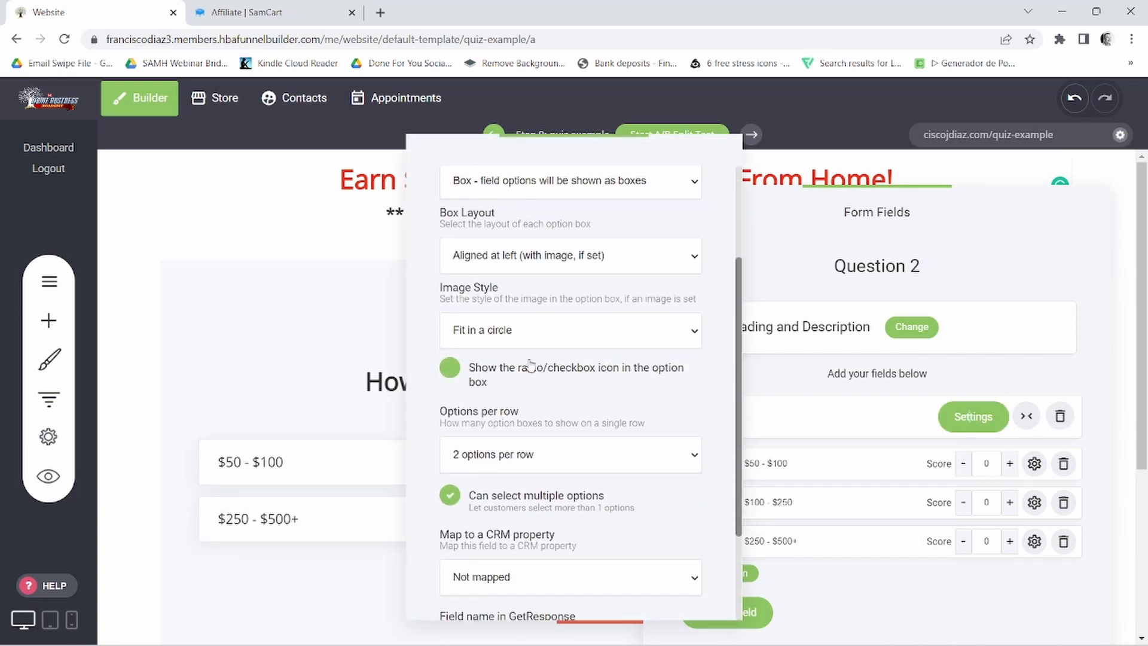
{"action": "left_click", "coordinate": [624, 370]}
{"action": "left_click", "coordinate": [452, 371]}
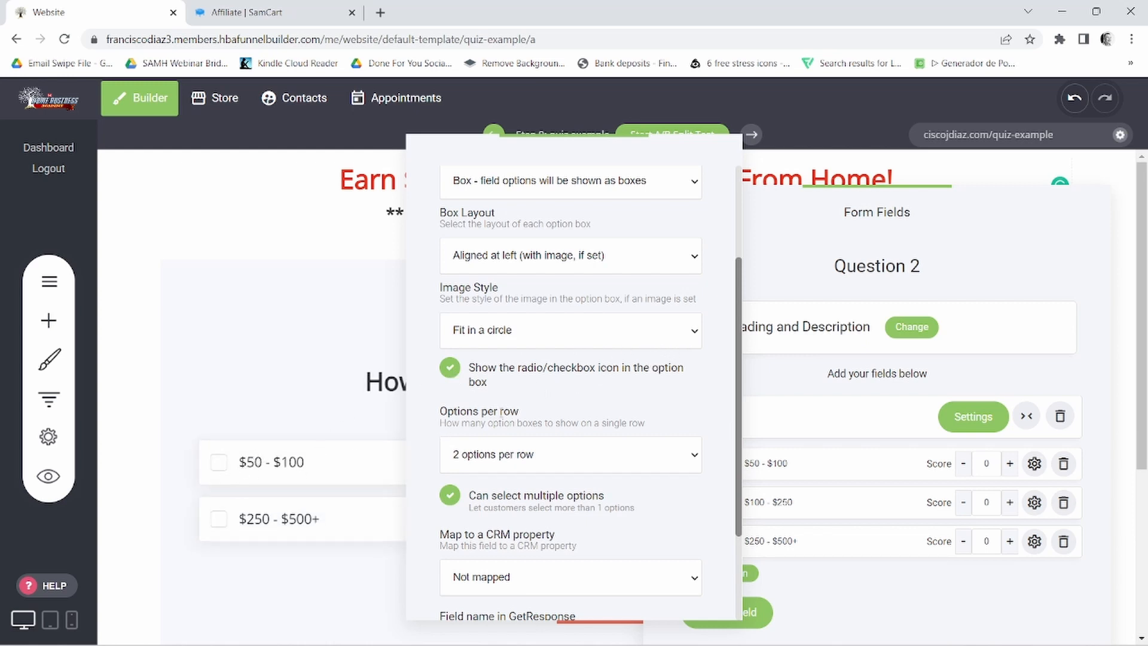
- Check the image style choices, keep "Fit in a circle", and turn off selecting multiple options for the field
{"action": "left_click", "coordinate": [689, 337]}
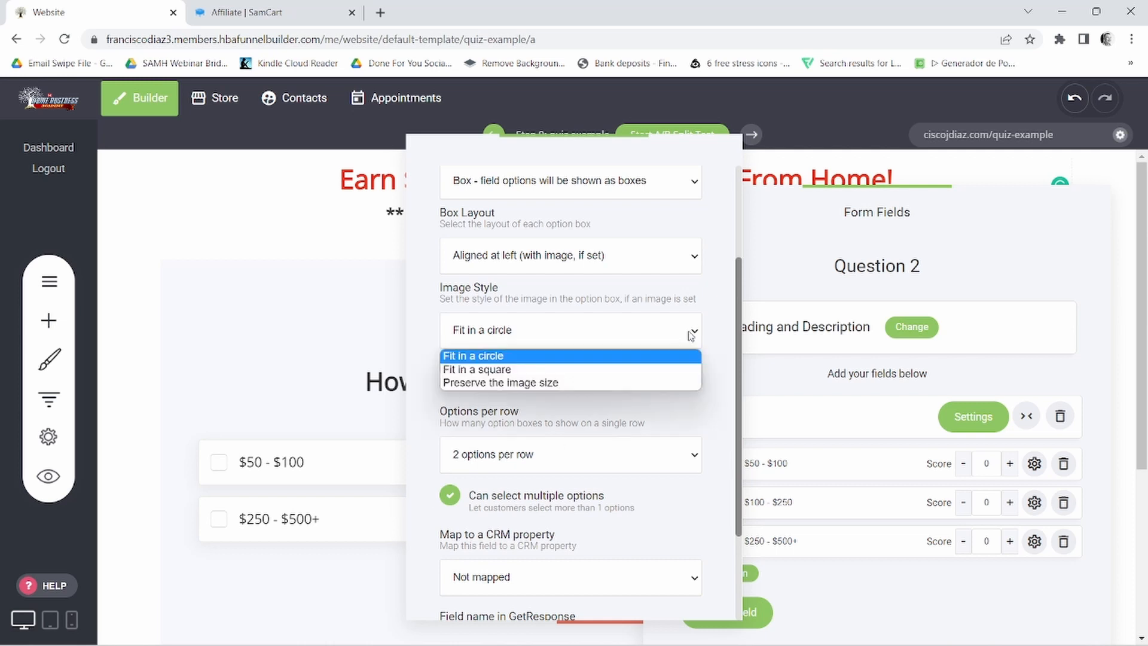
{"action": "left_click", "coordinate": [698, 333]}
{"action": "scroll", "coordinate": [689, 390], "scroll_direction": "up", "scroll_amount": 1}
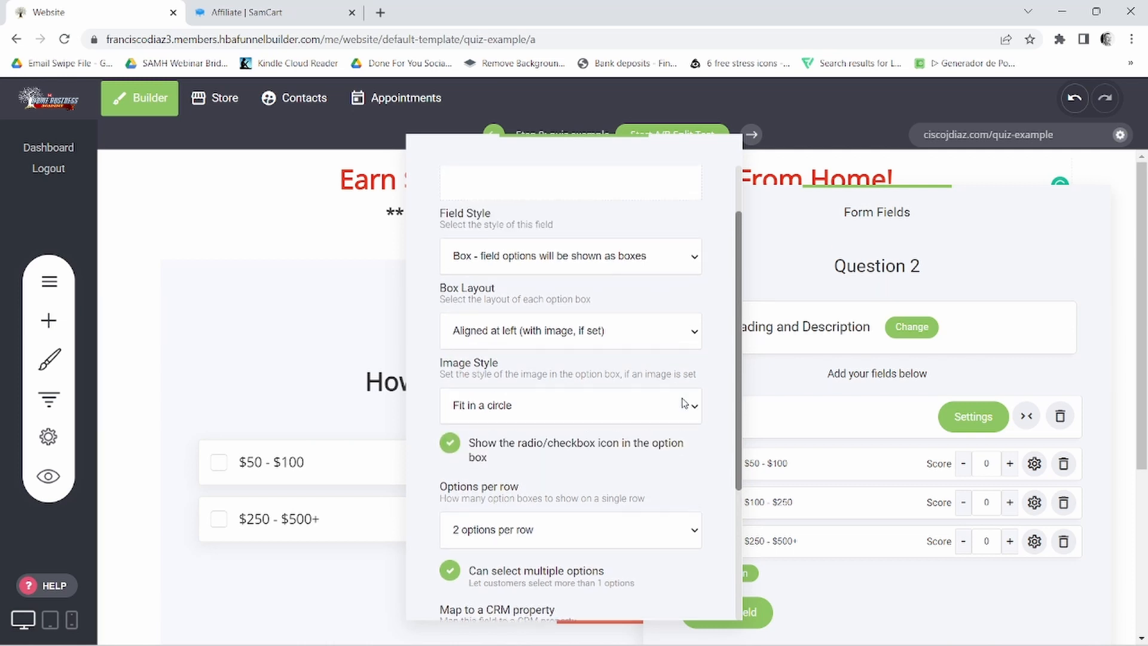
{"action": "scroll", "coordinate": [688, 402], "scroll_direction": "down", "scroll_amount": 2}
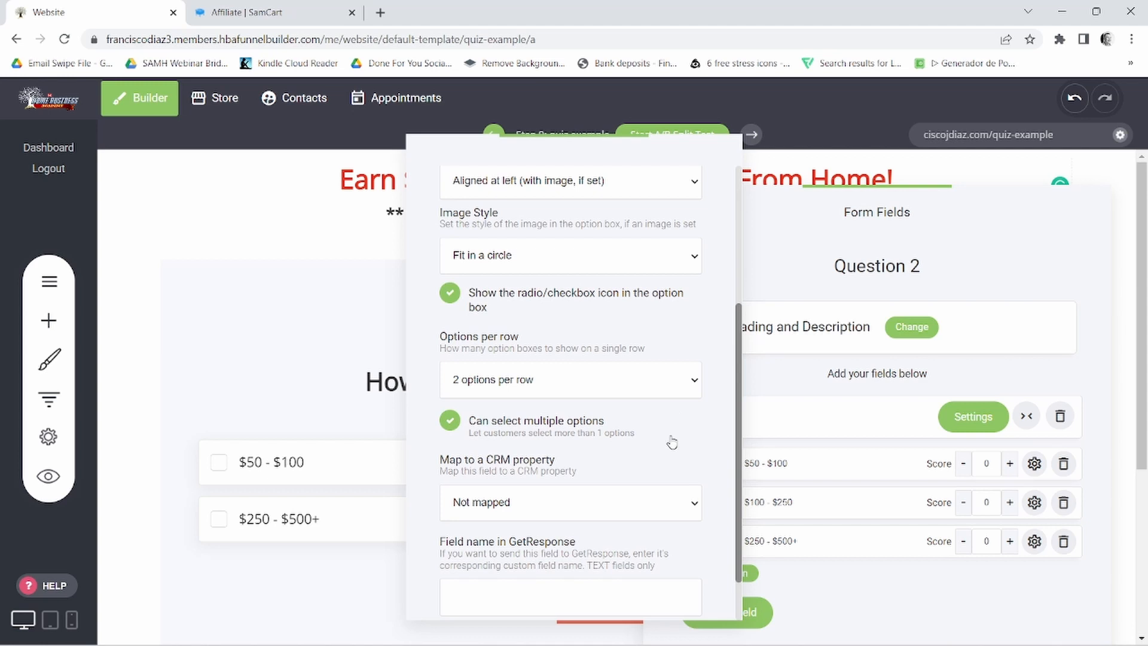
{"action": "left_click", "coordinate": [450, 423]}
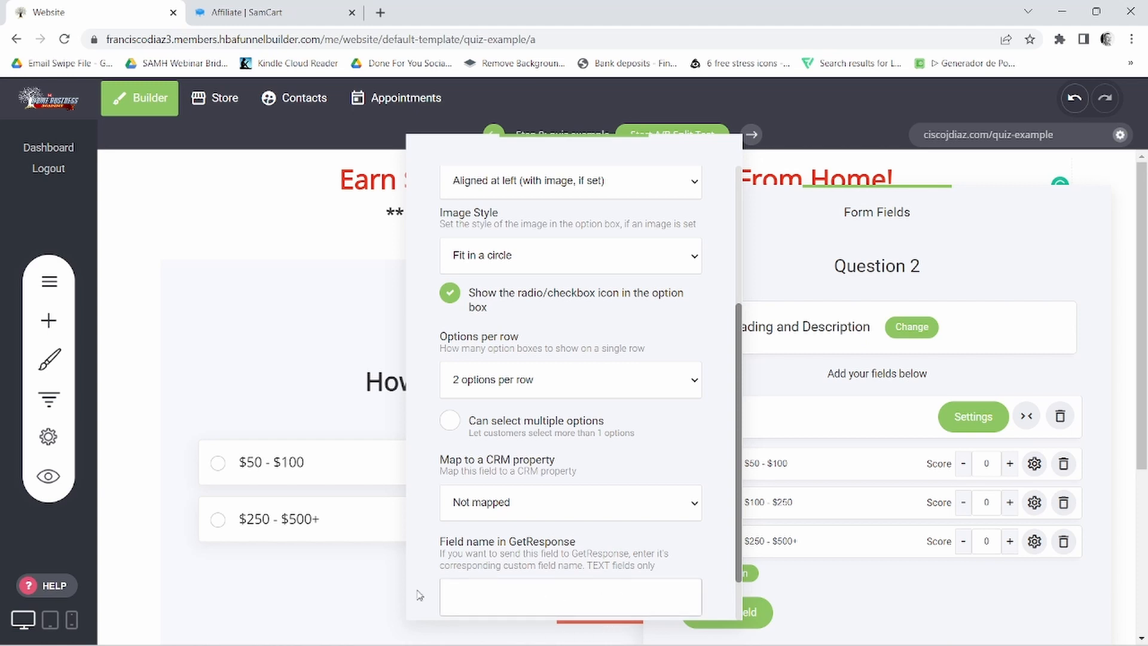
- Make the Question 2 multi-choice field a required field and close its settings
{"action": "scroll", "coordinate": [572, 518], "scroll_direction": "down", "scroll_amount": 1}
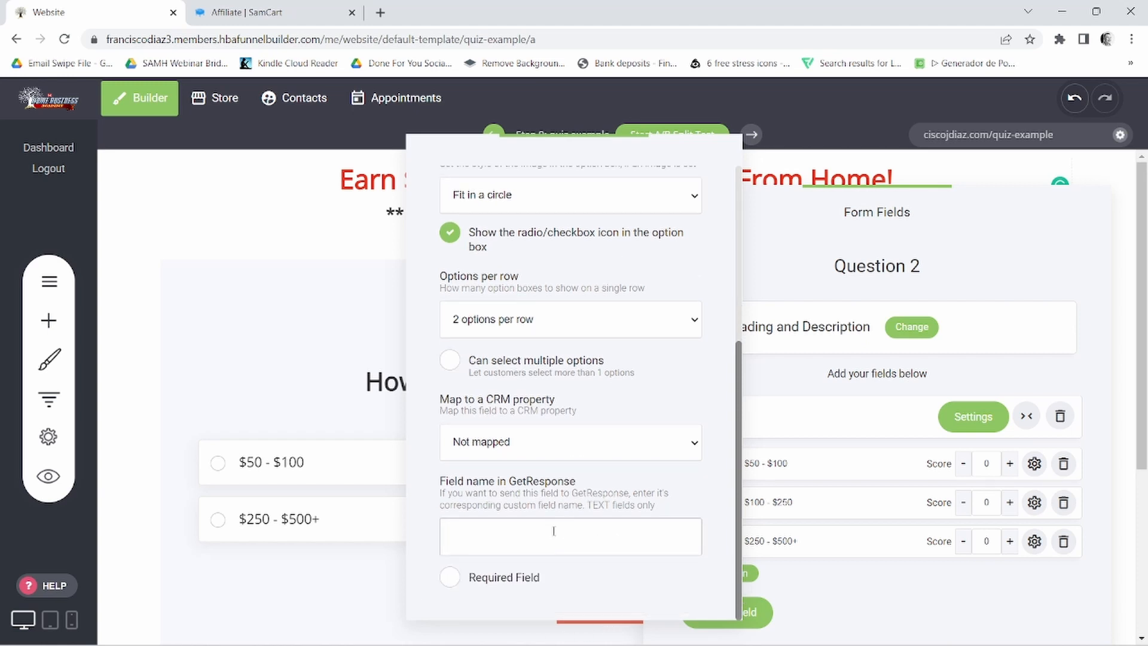
{"action": "scroll", "coordinate": [554, 531], "scroll_direction": "up", "scroll_amount": 4}
{"action": "scroll", "coordinate": [568, 557], "scroll_direction": "up", "scroll_amount": 3}
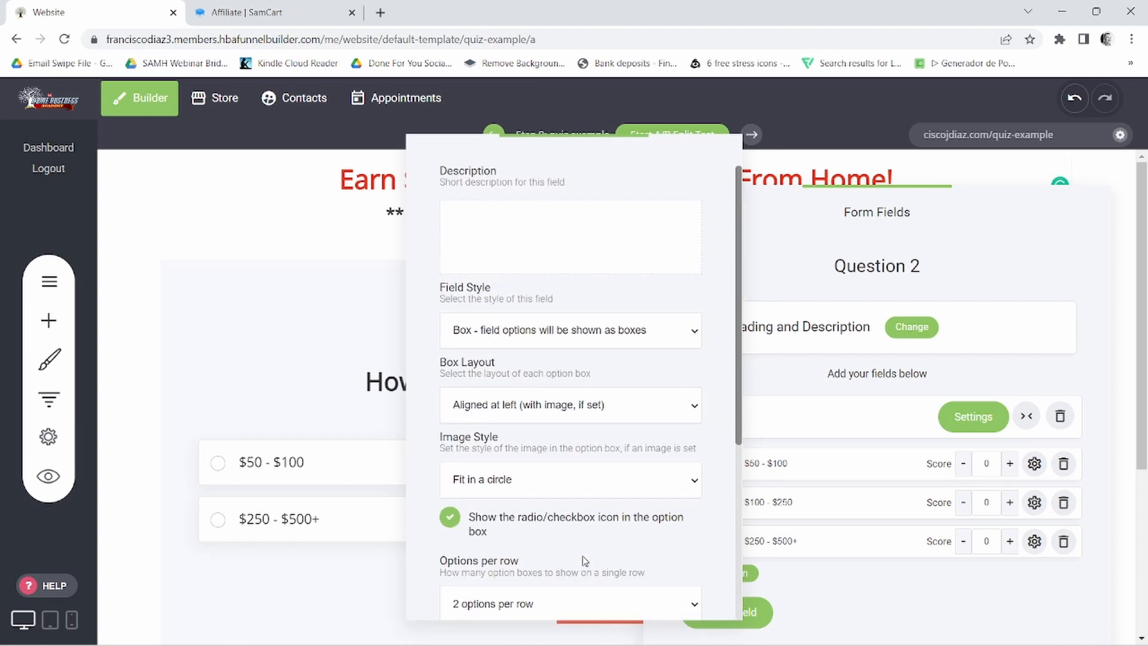
{"action": "scroll", "coordinate": [479, 598], "scroll_direction": "down", "scroll_amount": 5}
{"action": "left_click", "coordinate": [452, 578]}
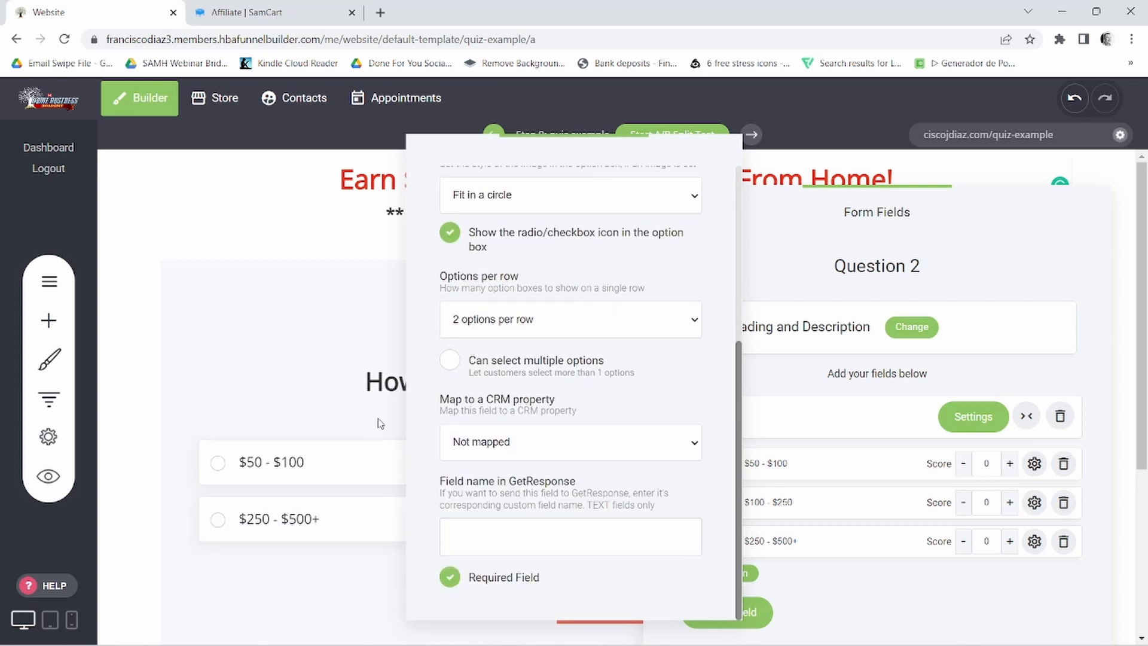
{"action": "left_click", "coordinate": [324, 382]}
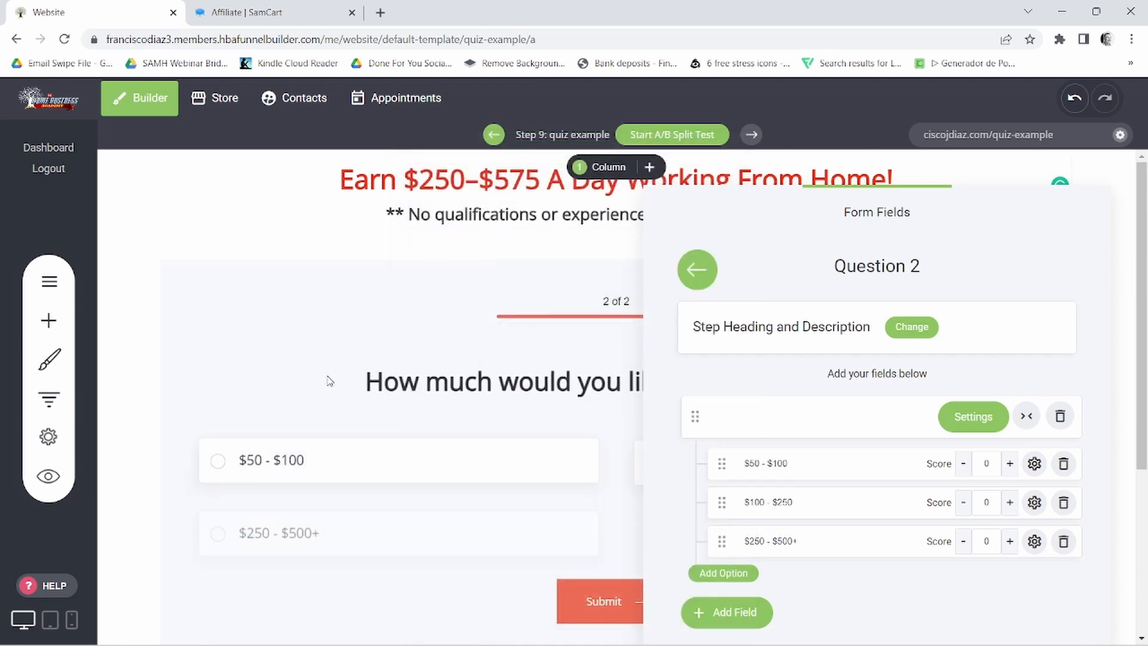
- Close the form fields editor, save the page changes, and review the saved page
{"action": "left_click", "coordinate": [510, 423]}
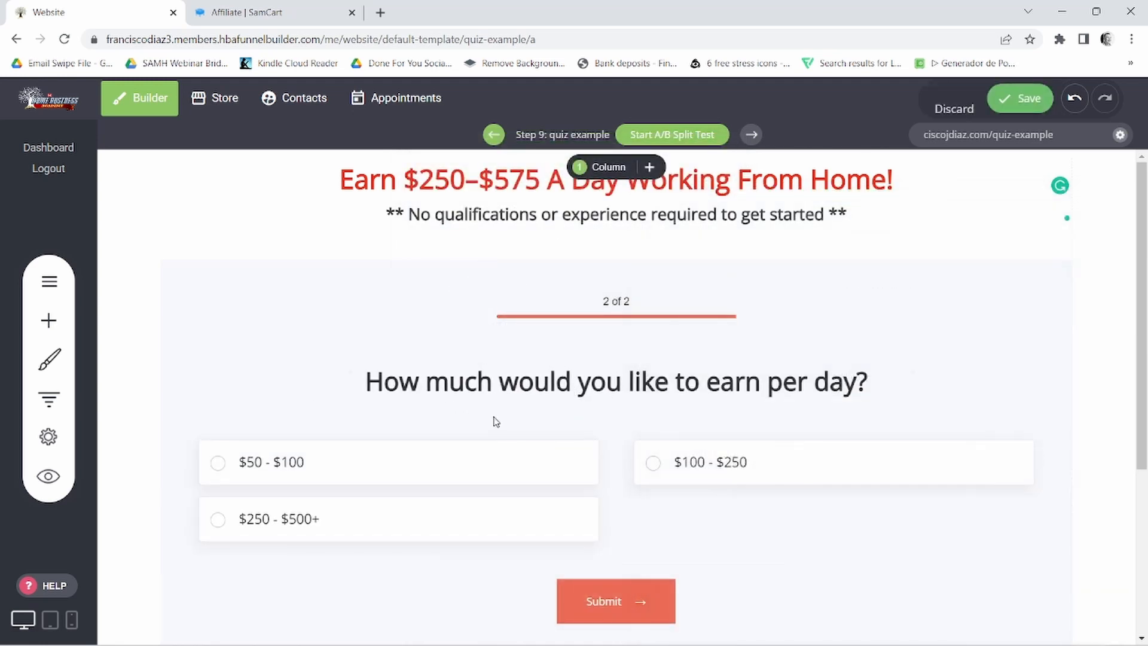
{"action": "left_click", "coordinate": [1025, 107]}
{"action": "scroll", "coordinate": [724, 472], "scroll_direction": "down", "scroll_amount": 2}
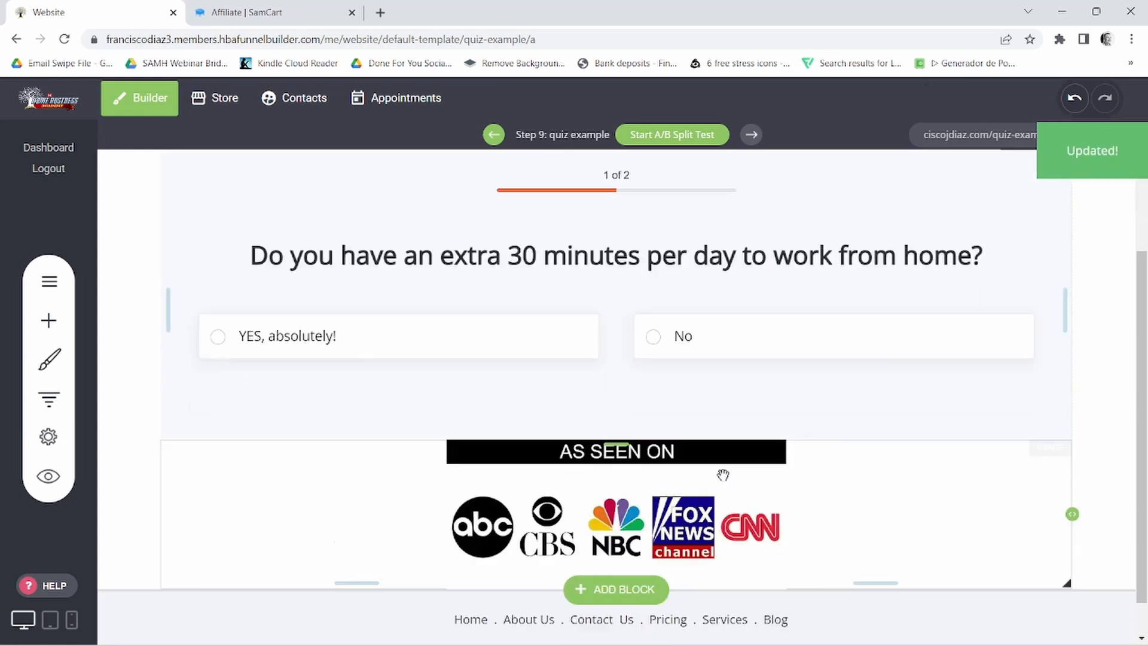
{"action": "scroll", "coordinate": [723, 474], "scroll_direction": "down", "scroll_amount": 1}
{"action": "scroll", "coordinate": [703, 500], "scroll_direction": "up", "scroll_amount": 3}
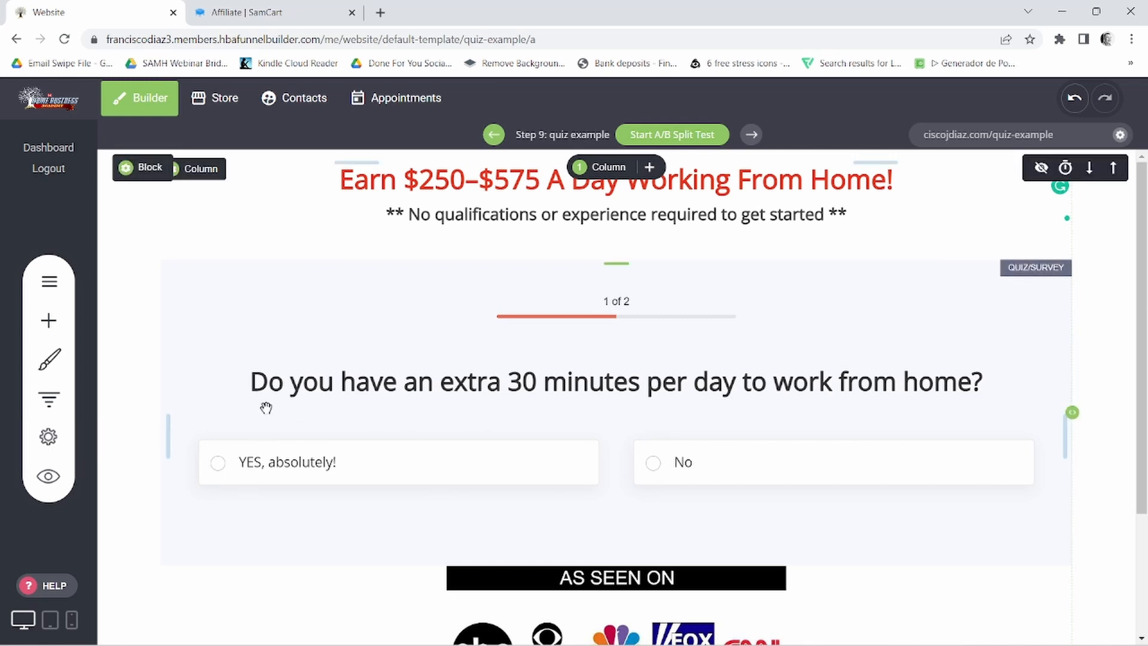
- Reopen the Quiz/Survey widget's form fields and add a new step named "Question 3"
{"action": "left_click", "coordinate": [315, 302]}
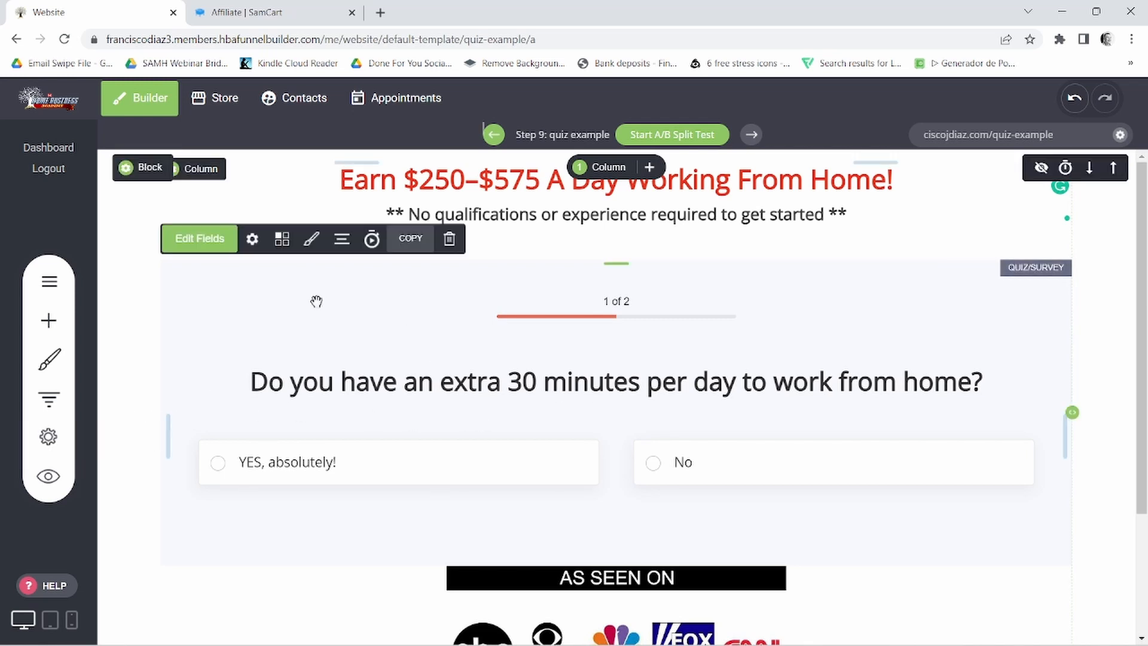
{"action": "left_click", "coordinate": [192, 240]}
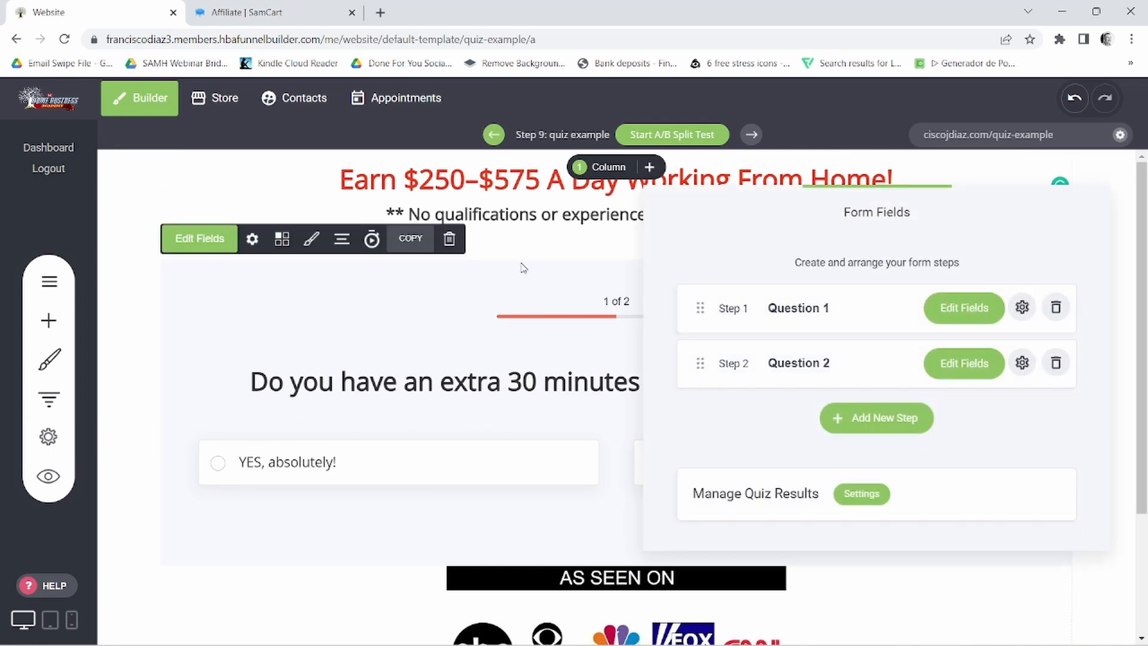
{"action": "left_click", "coordinate": [876, 419]}
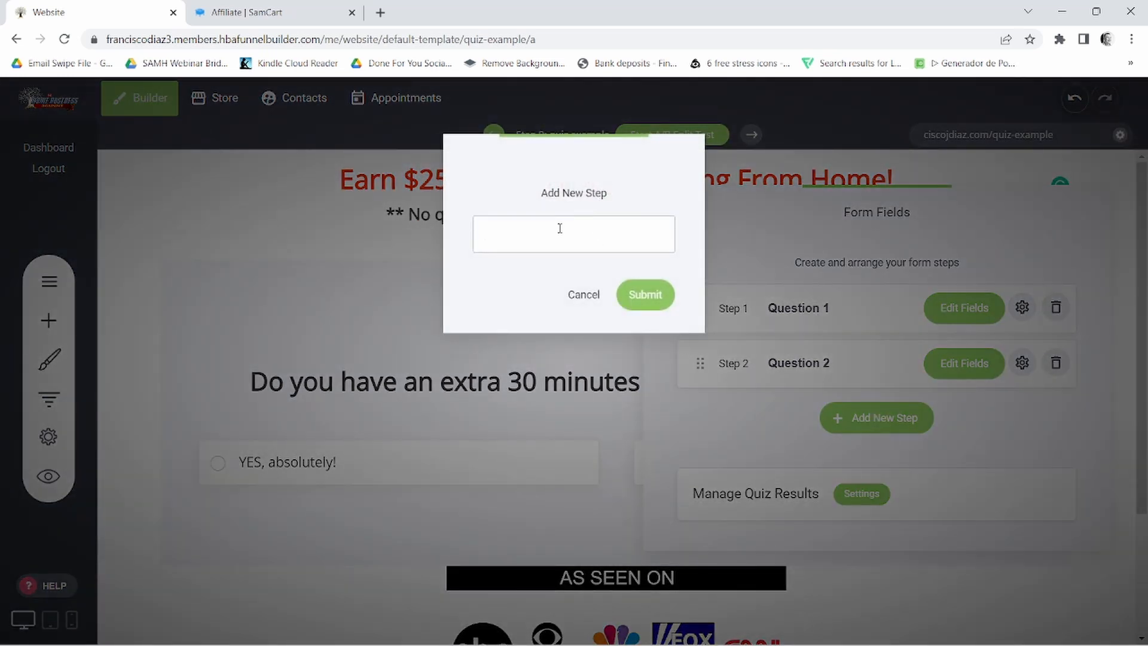
{"action": "key", "text": "Caps_Lock"}
{"action": "type", "text": "Q"}
{"action": "key", "text": "Caps_Lock"}
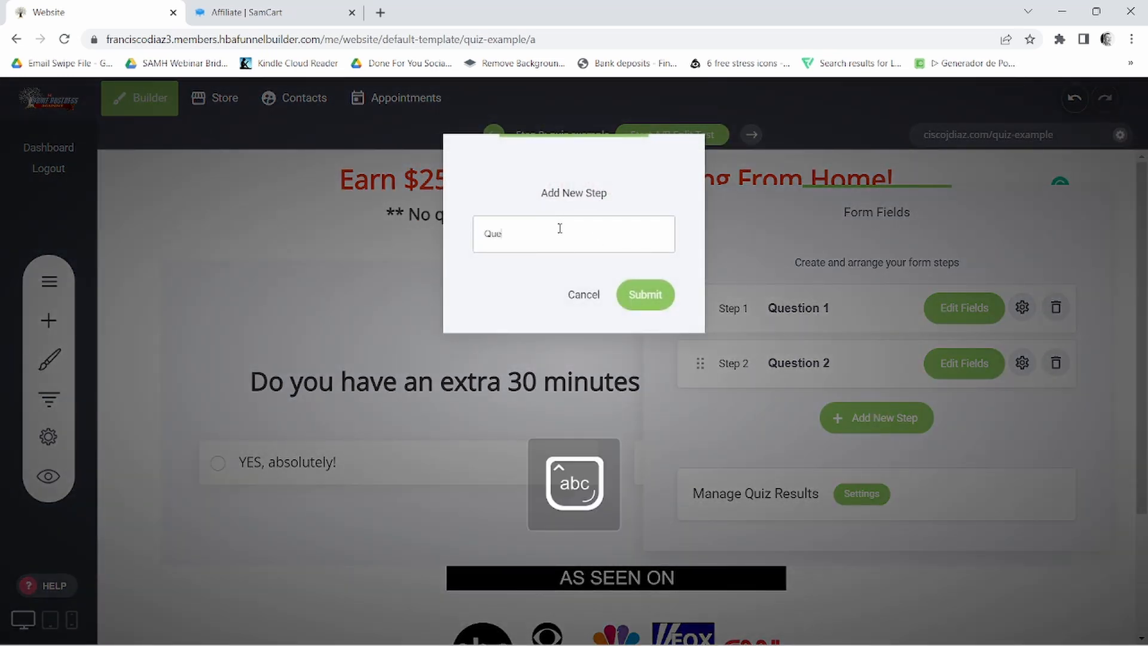
{"action": "type", "text": "uestion 3"}
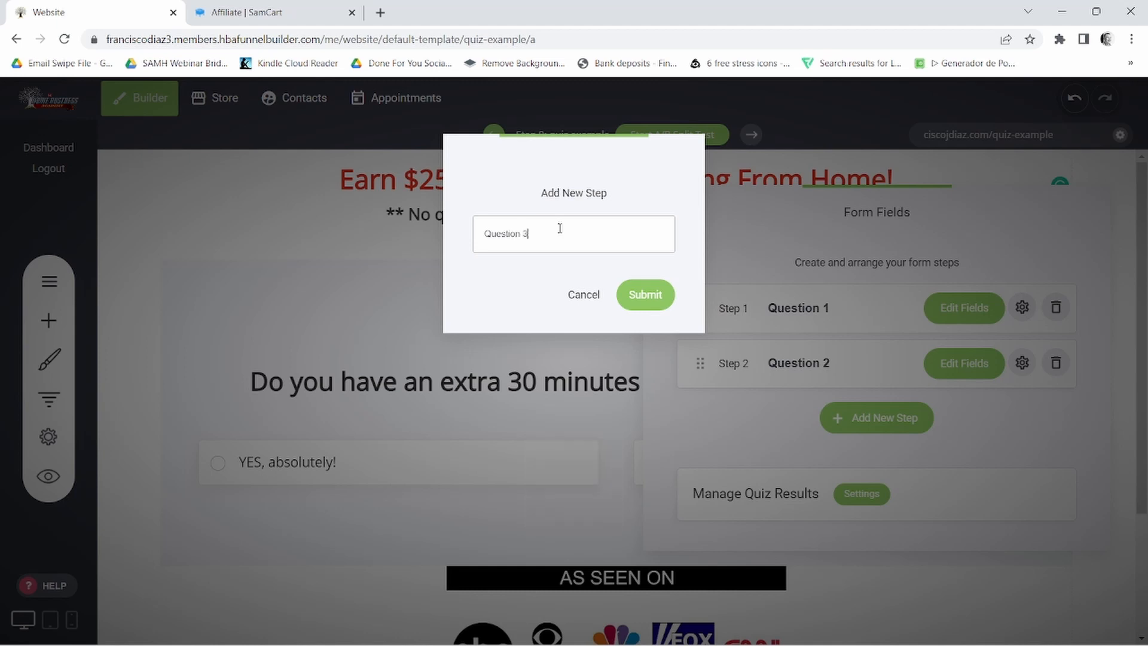
{"action": "left_click", "coordinate": [654, 300]}
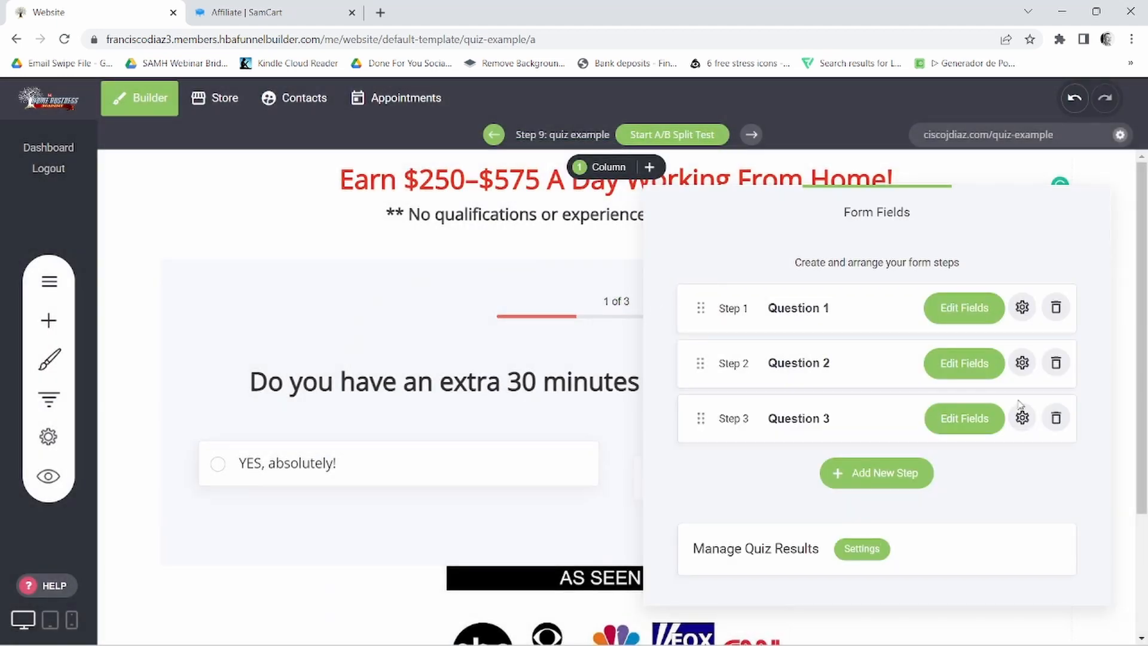
- Open Question 3's heading and description settings, and copy the third question's text, without its number, from the Notepad notes
{"action": "left_click", "coordinate": [956, 428]}
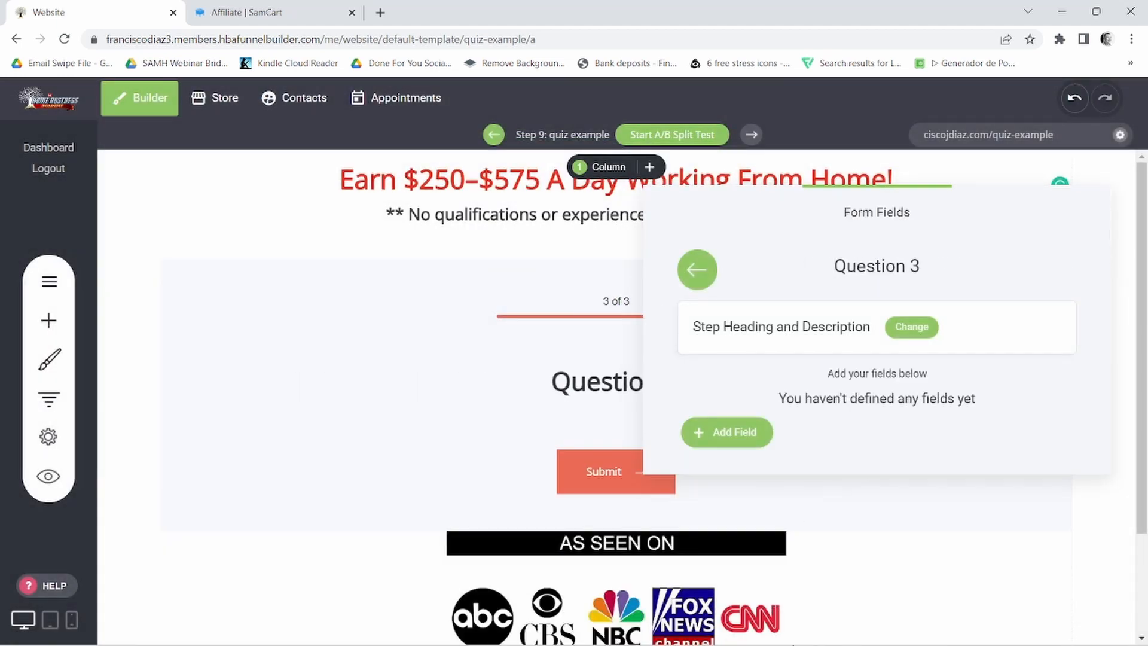
{"action": "left_click", "coordinate": [909, 327]}
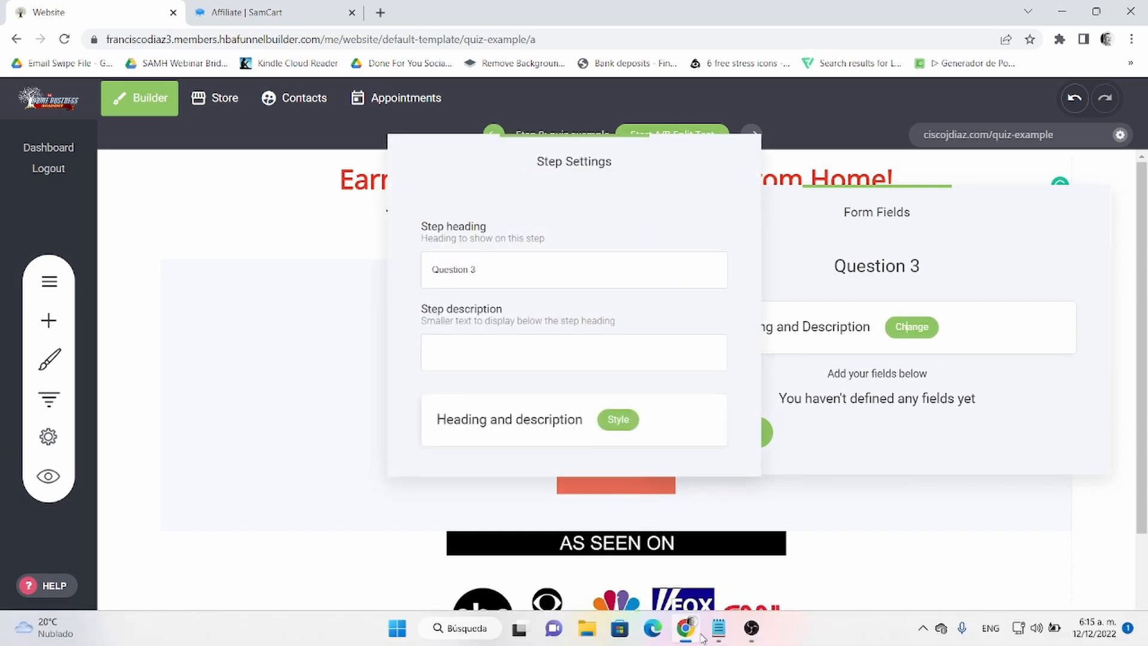
{"action": "left_click", "coordinate": [720, 631]}
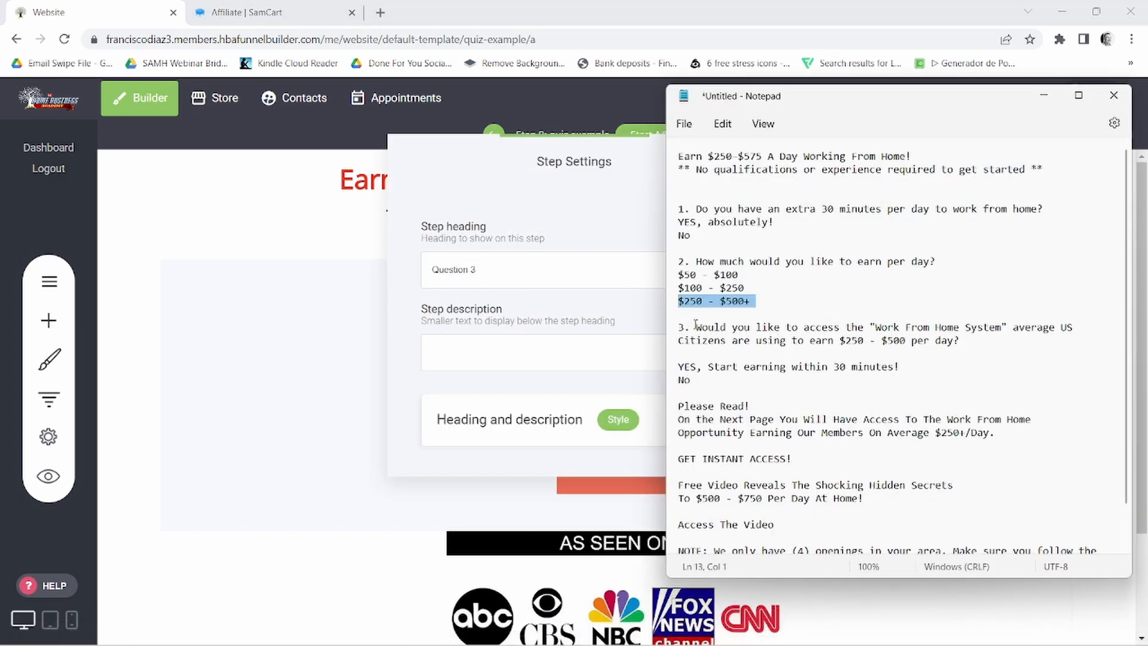
{"action": "left_click_drag", "start_coordinate": [695, 328], "coordinate": [1024, 338]}
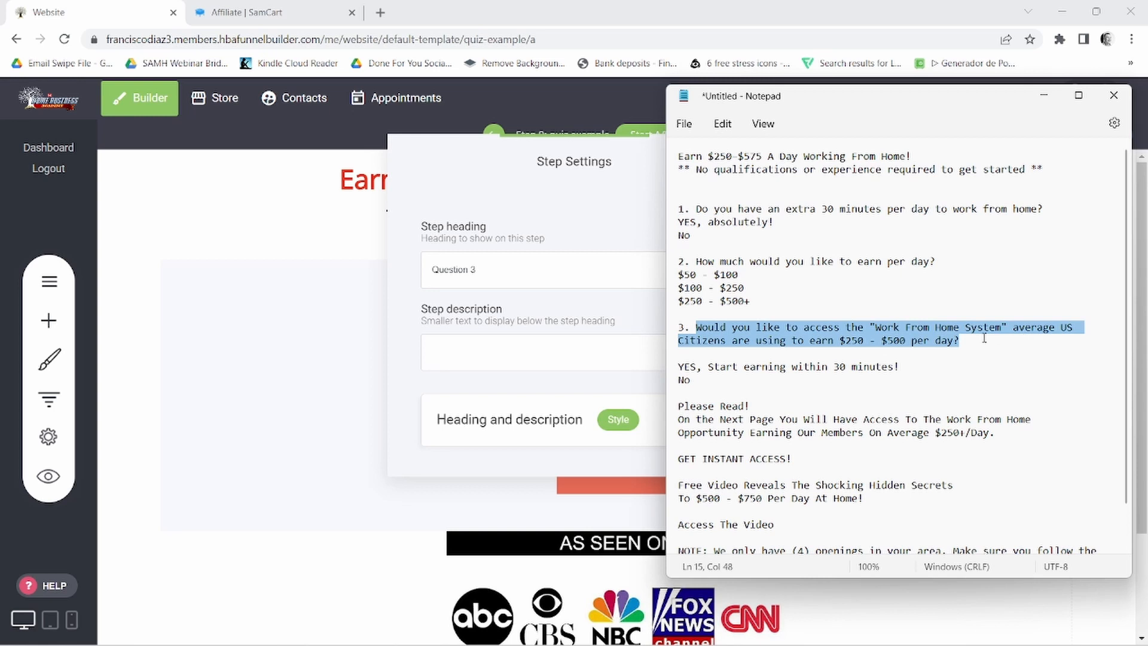
{"action": "right_click", "coordinate": [901, 345]}
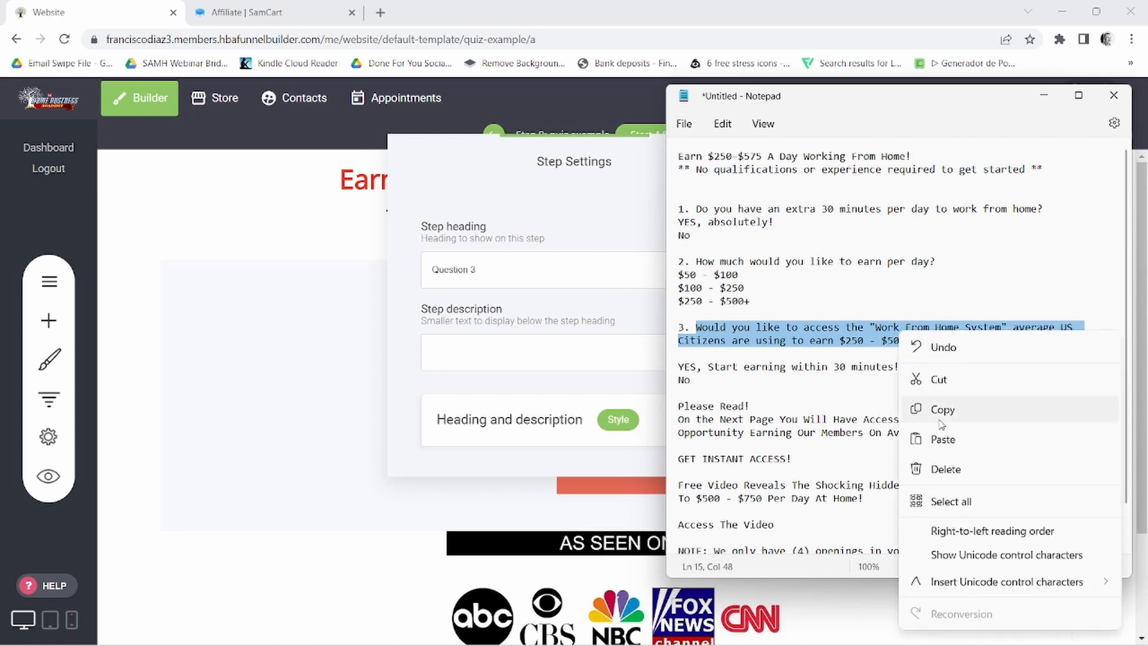
{"action": "left_click", "coordinate": [918, 409]}
- Replace the step heading with "Would you like to access the "Work From Home System" average US Citizens are using to earn $250 - $500 per day?"
{"action": "mouse_move", "coordinate": [672, 641]}
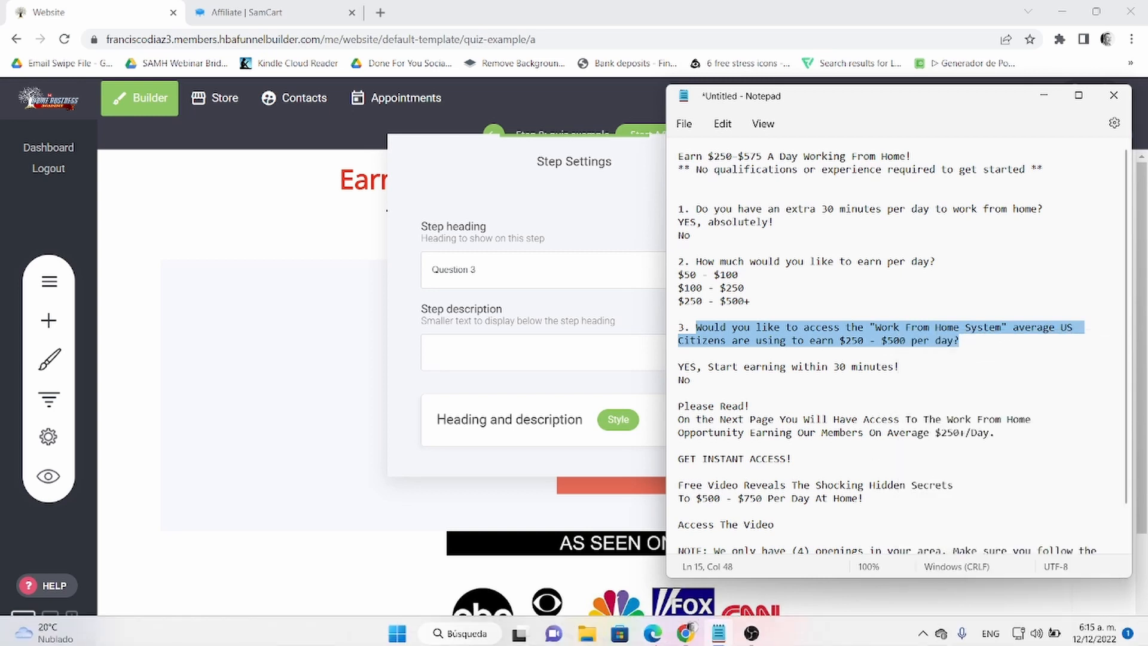
{"action": "left_click", "coordinate": [692, 634]}
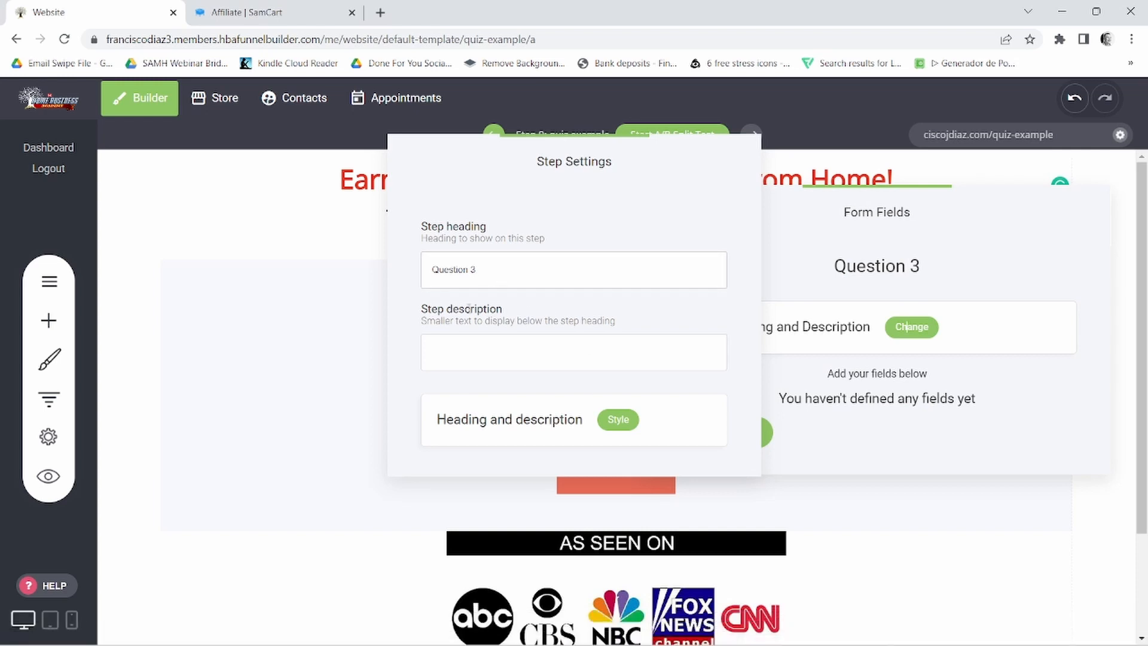
{"action": "left_click", "coordinate": [465, 275]}
{"action": "triple_click", "coordinate": [464, 272]}
{"action": "right_click", "coordinate": [495, 270]}
{"action": "left_click", "coordinate": [506, 350]}
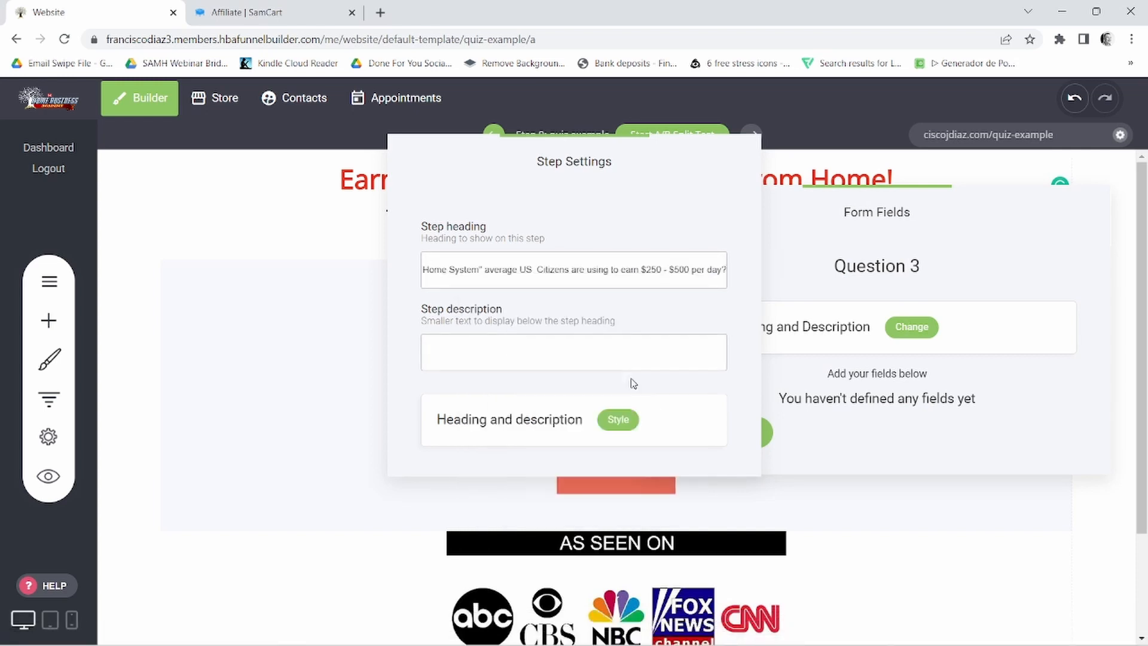
{"action": "left_click", "coordinate": [824, 379]}
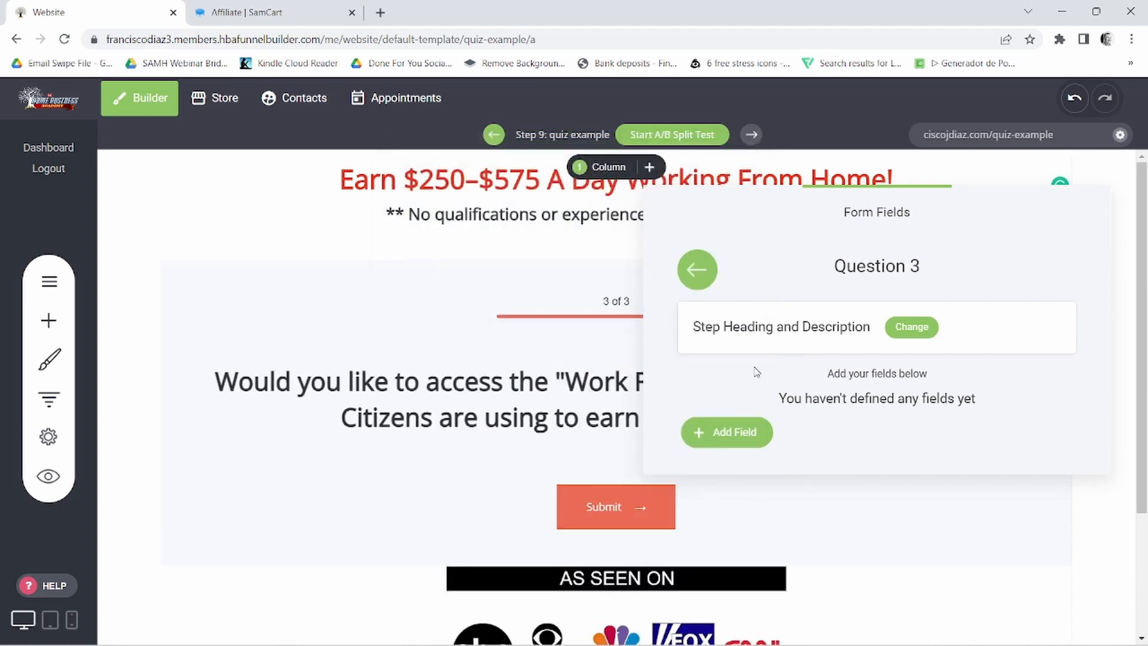
- Add a multi-choice field to Question 3, with its Checkbox 3 option deleted and its "Checkbox" label cleared
{"action": "left_click", "coordinate": [738, 432]}
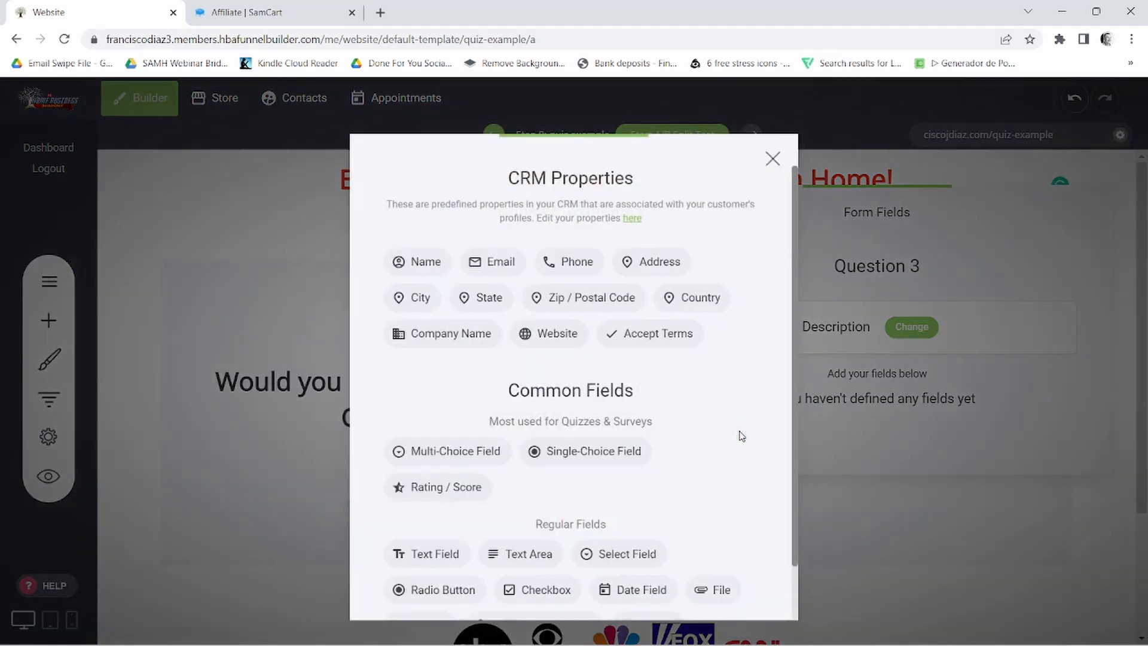
{"action": "left_click", "coordinate": [448, 451]}
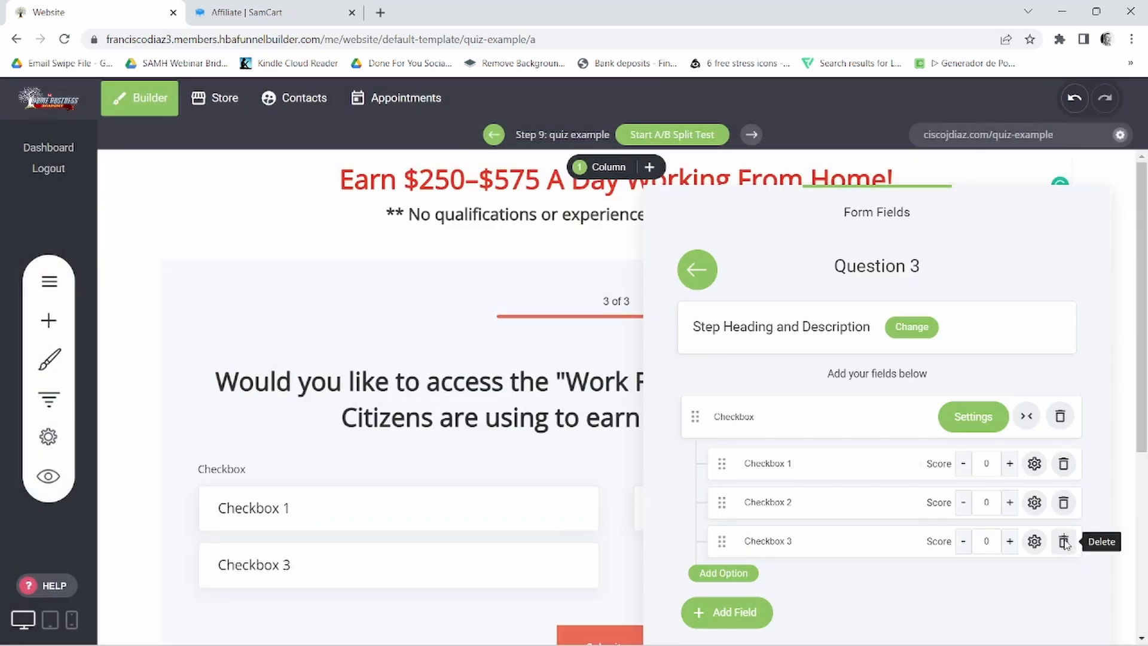
{"action": "left_click", "coordinate": [1064, 542]}
{"action": "left_click", "coordinate": [628, 372]}
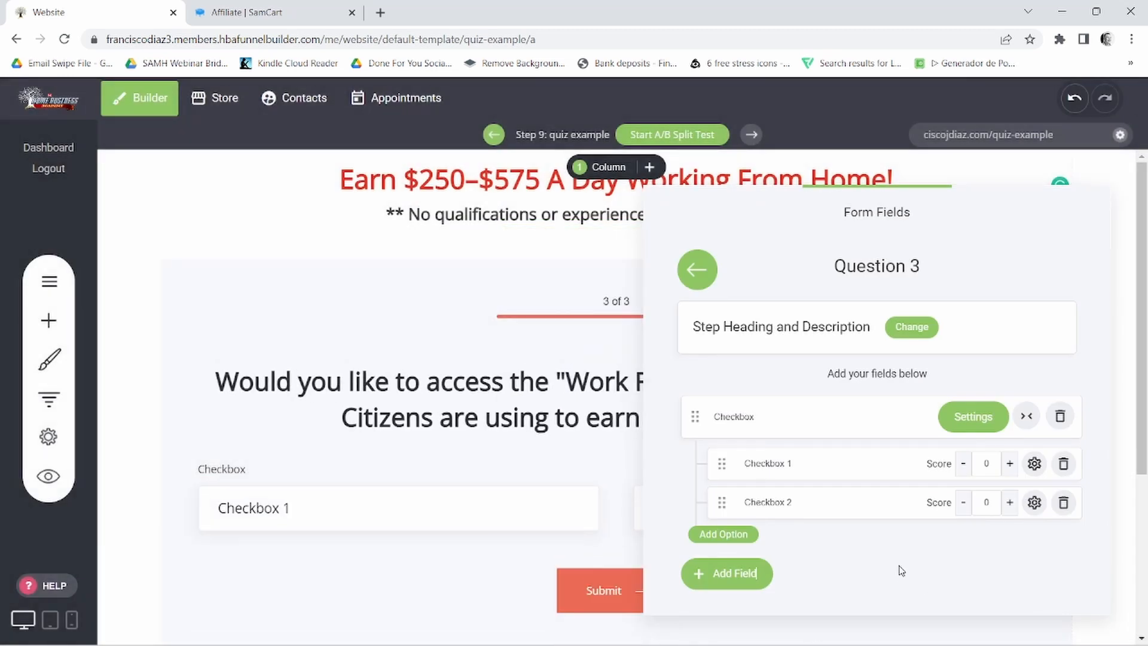
{"action": "double_click", "coordinate": [719, 417]}
{"action": "key", "text": "BackSpace"}
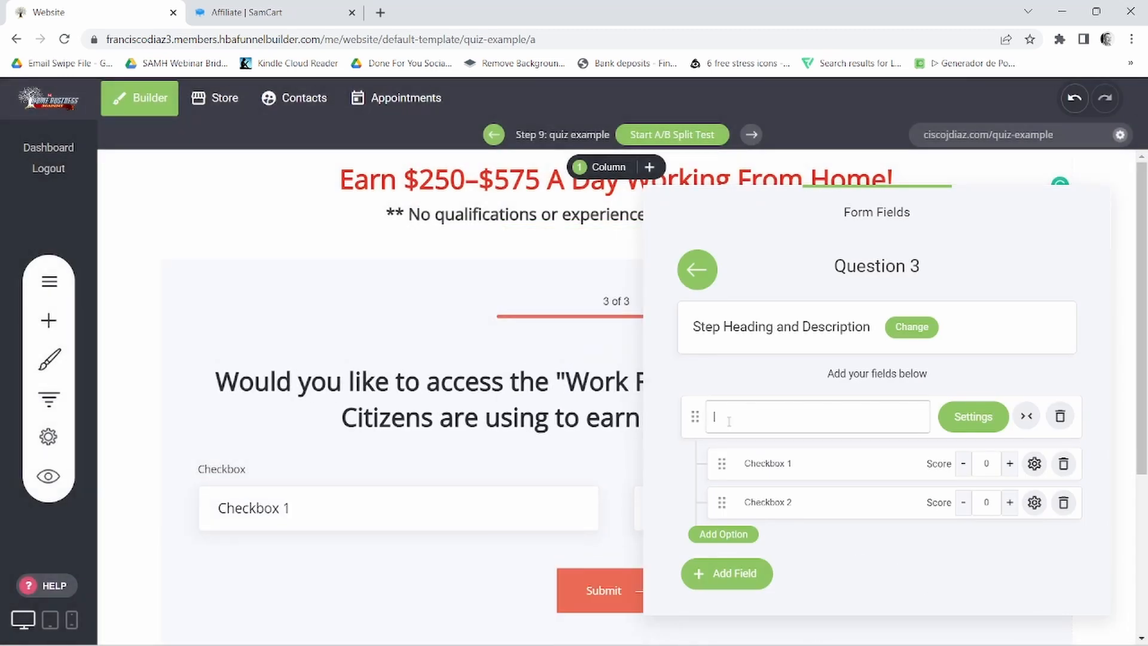
- Copy "YES, Start earning within 30 minutes!" from the Notepad notes and replace the Checkbox 1 option text with it
{"action": "left_click", "coordinate": [719, 628]}
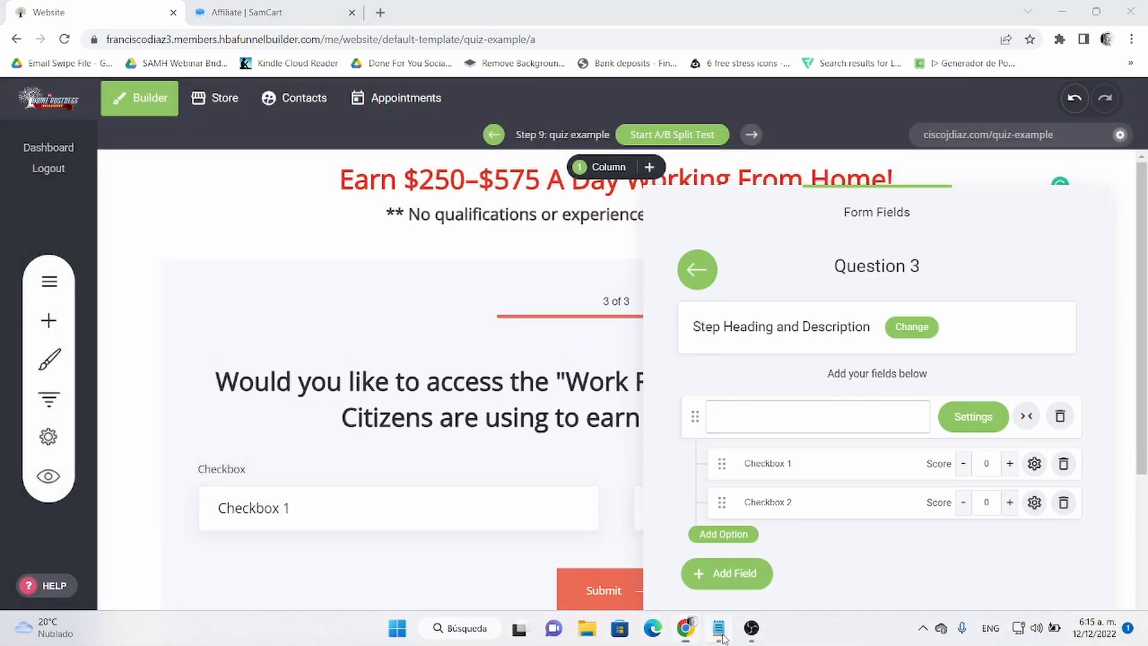
{"action": "left_click_drag", "start_coordinate": [679, 367], "coordinate": [682, 378]}
{"action": "right_click", "coordinate": [684, 366]}
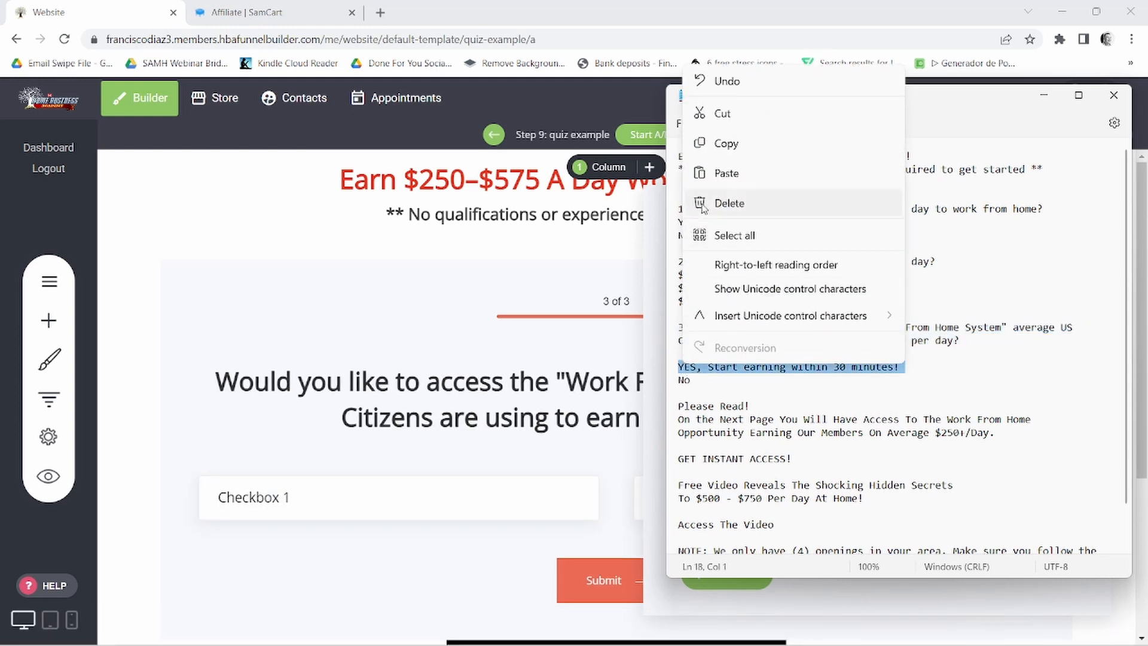
{"action": "left_click", "coordinate": [714, 143]}
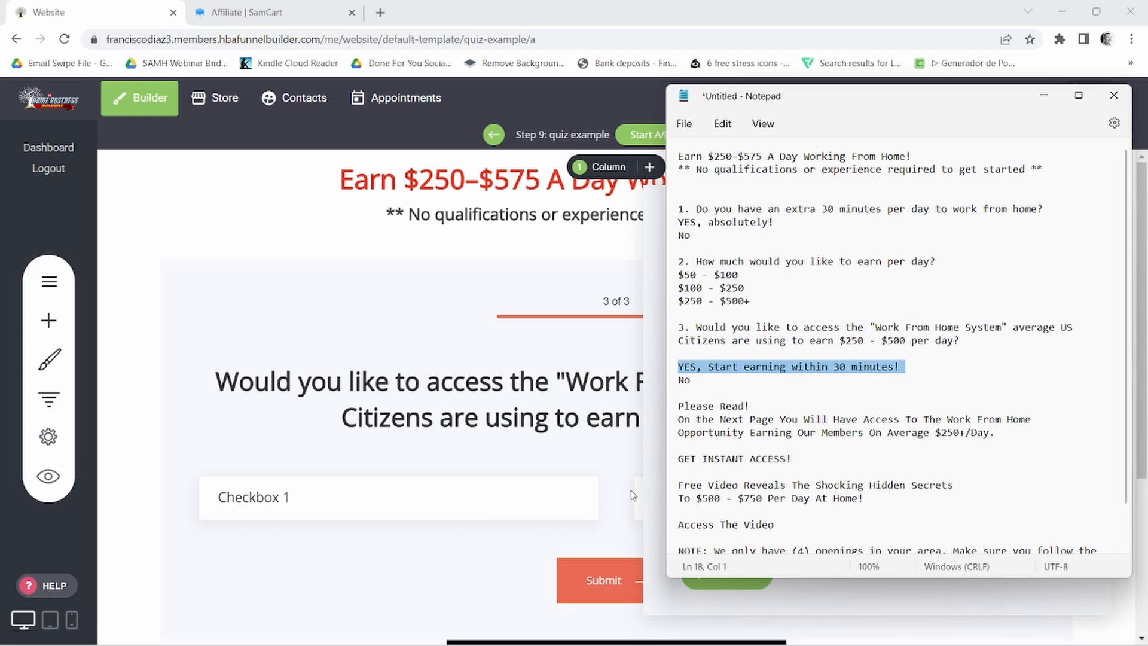
{"action": "left_click", "coordinate": [663, 494]}
{"action": "left_click_drag", "start_coordinate": [742, 464], "coordinate": [790, 464]}
{"action": "right_click", "coordinate": [753, 464]}
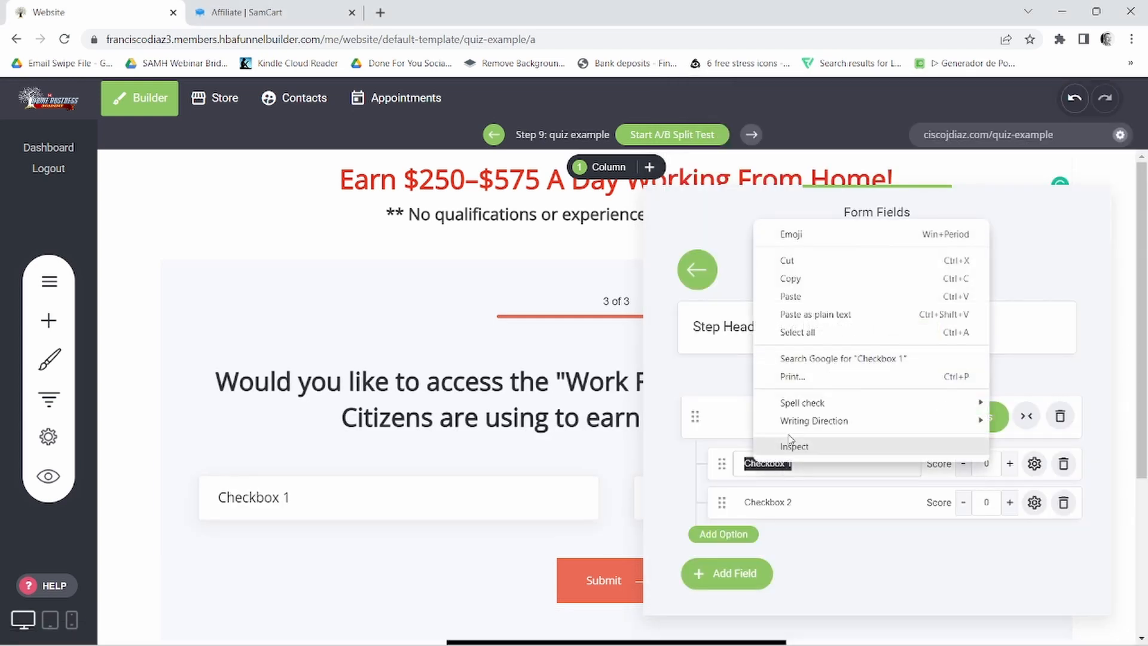
{"action": "left_click", "coordinate": [784, 295]}
- Replace the Checkbox 2 option text with "No"
{"action": "left_click", "coordinate": [761, 502]}
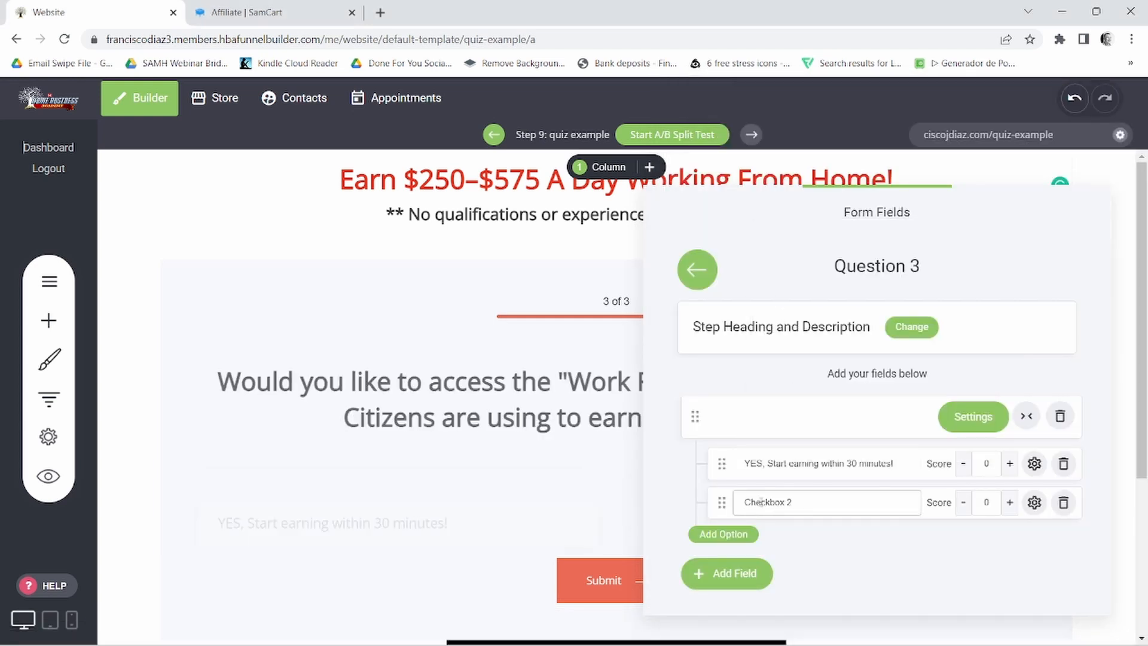
{"action": "triple_click", "coordinate": [763, 502]}
{"action": "type", "text": "No"}
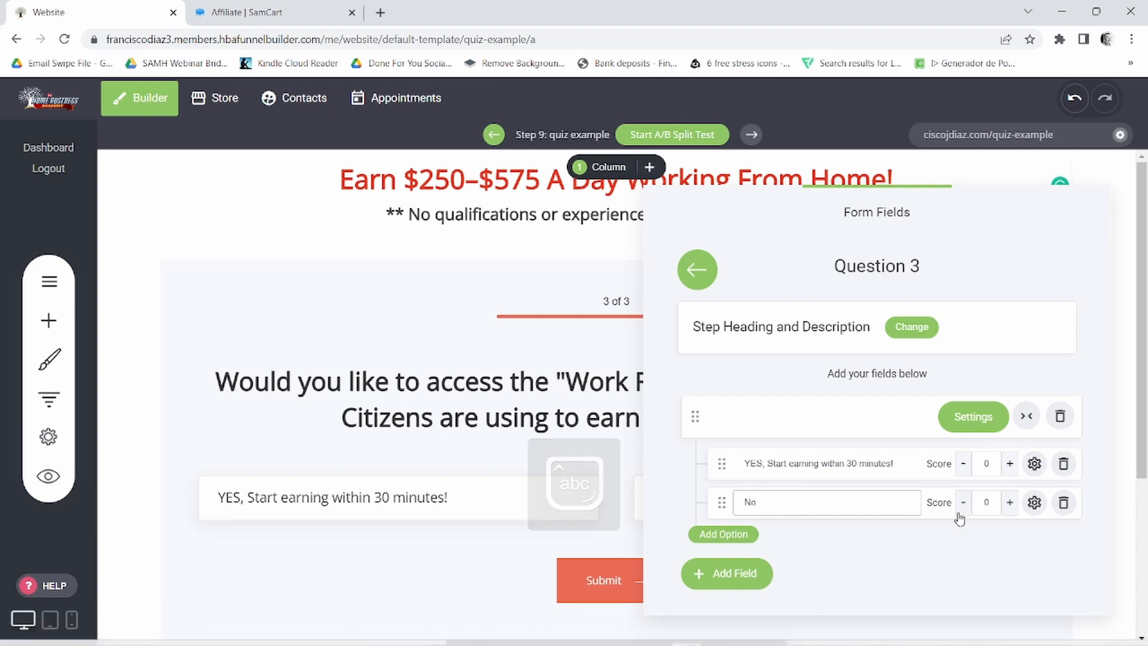
- Open the Question 3 multi-choice field's settings and enable showing the radio/checkbox icon in the option boxes
{"action": "left_click", "coordinate": [974, 417]}
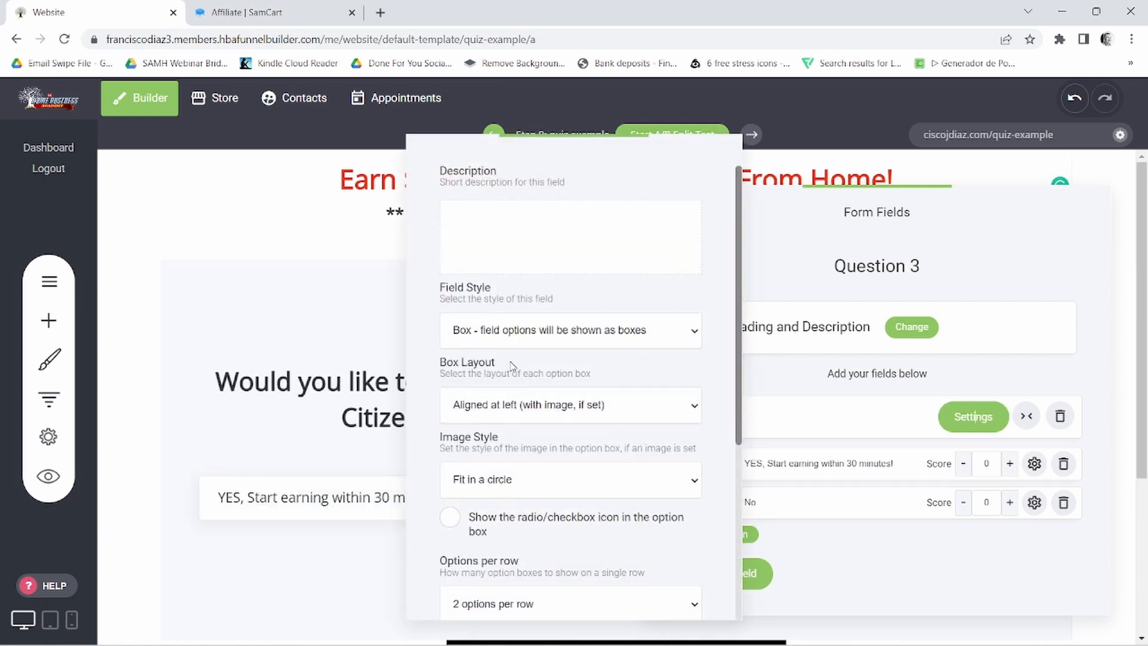
{"action": "scroll", "coordinate": [518, 419], "scroll_direction": "down", "scroll_amount": 3}
{"action": "left_click", "coordinate": [450, 368]}
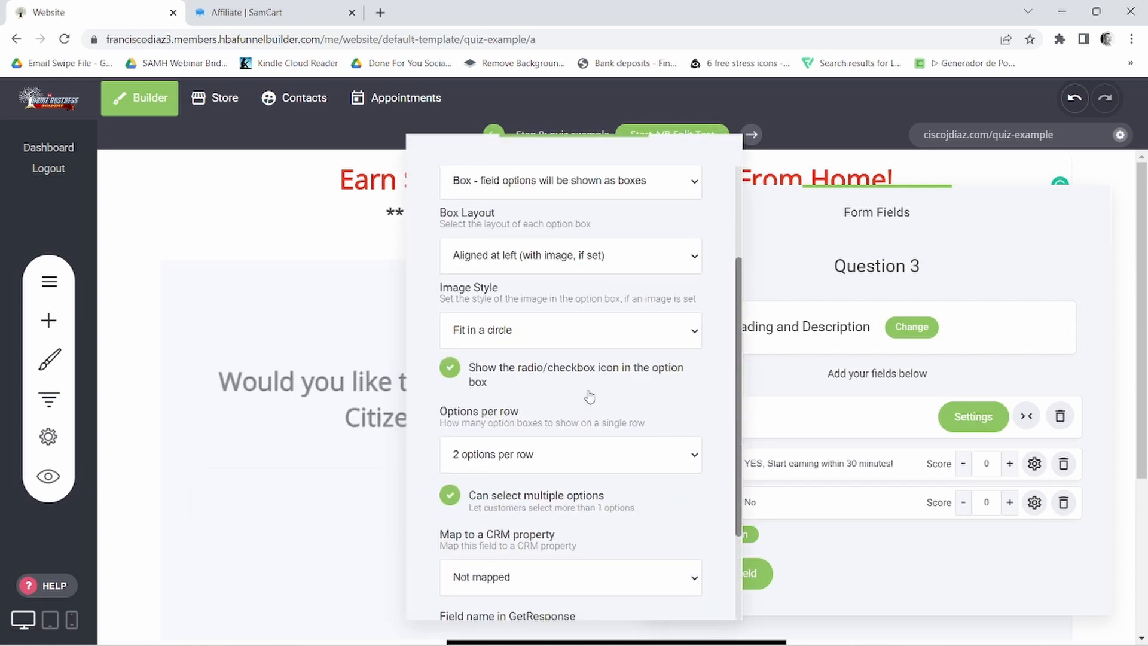
{"action": "scroll", "coordinate": [483, 476], "scroll_direction": "down", "scroll_amount": 1}
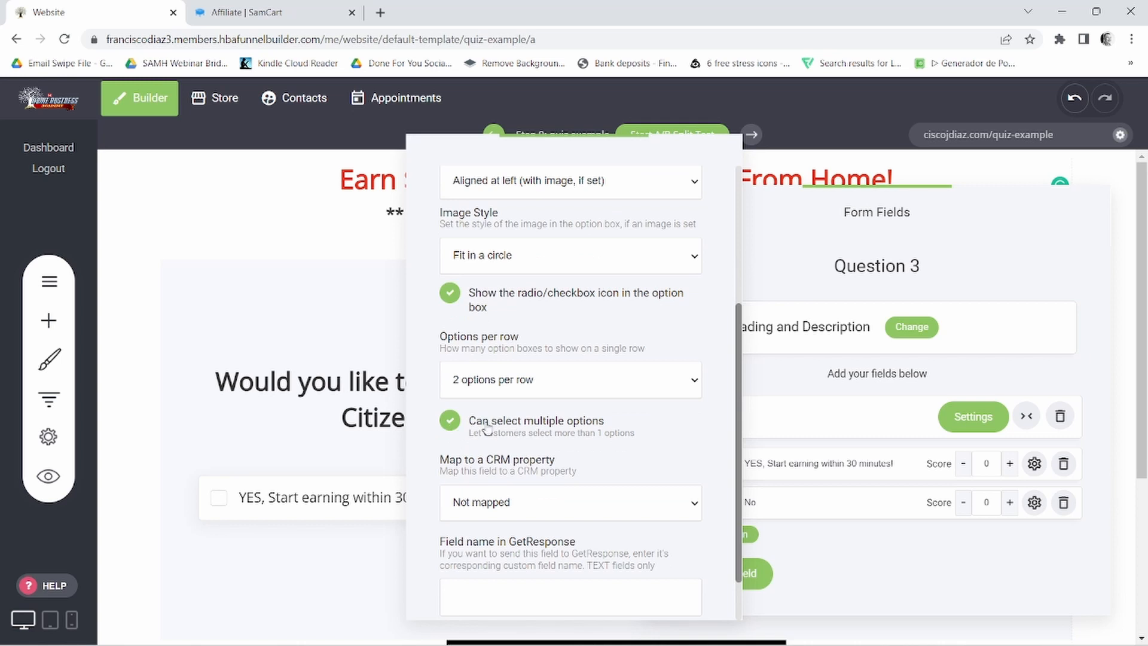
- Disable selecting multiple options for the Question 3 multi-choice field and make the field required
{"action": "left_click", "coordinate": [449, 420]}
{"action": "scroll", "coordinate": [574, 416], "scroll_direction": "down", "scroll_amount": 1}
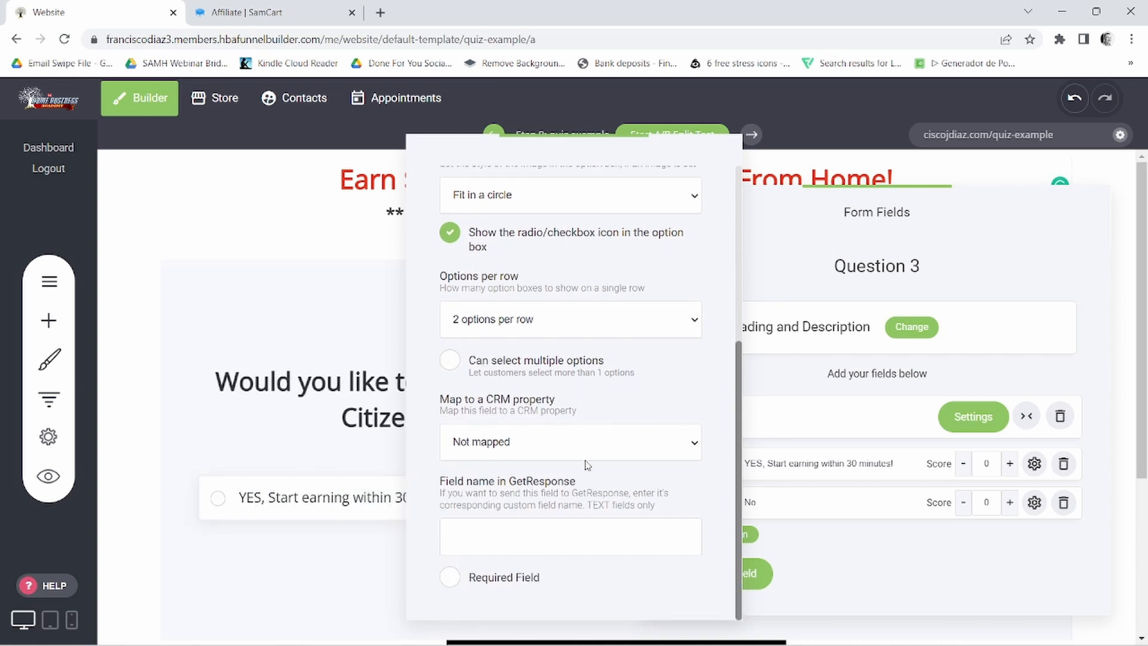
{"action": "left_click", "coordinate": [452, 578]}
{"action": "left_click", "coordinate": [856, 395]}
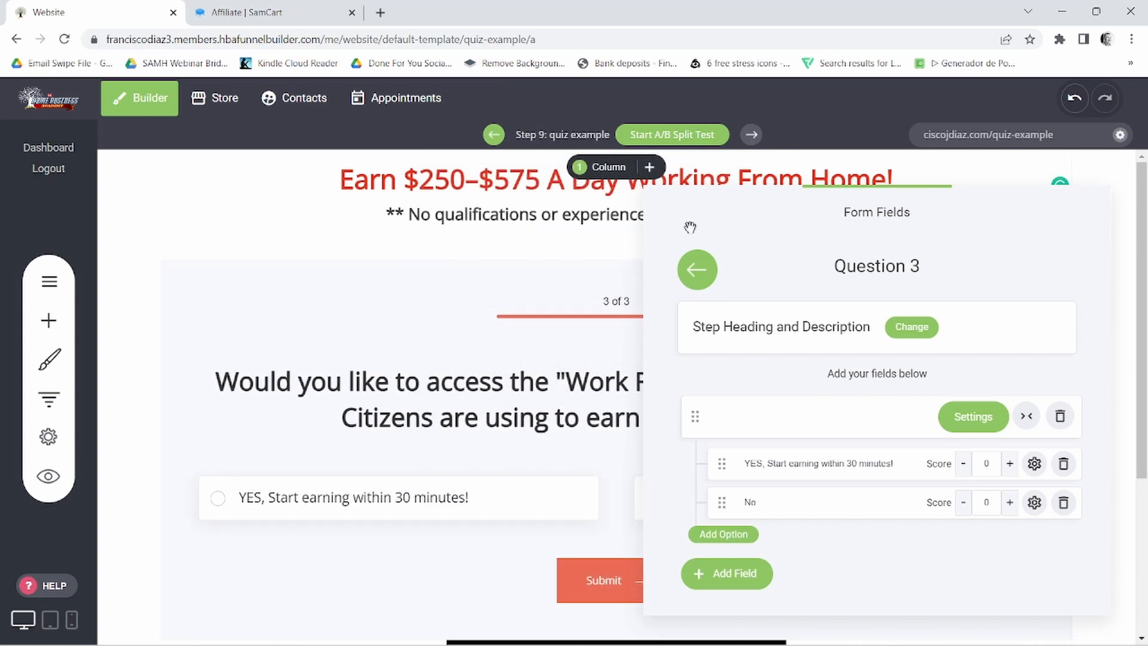
- Leave the Question 3 fields, close the form fields editor and save the page
{"action": "left_click", "coordinate": [697, 280]}
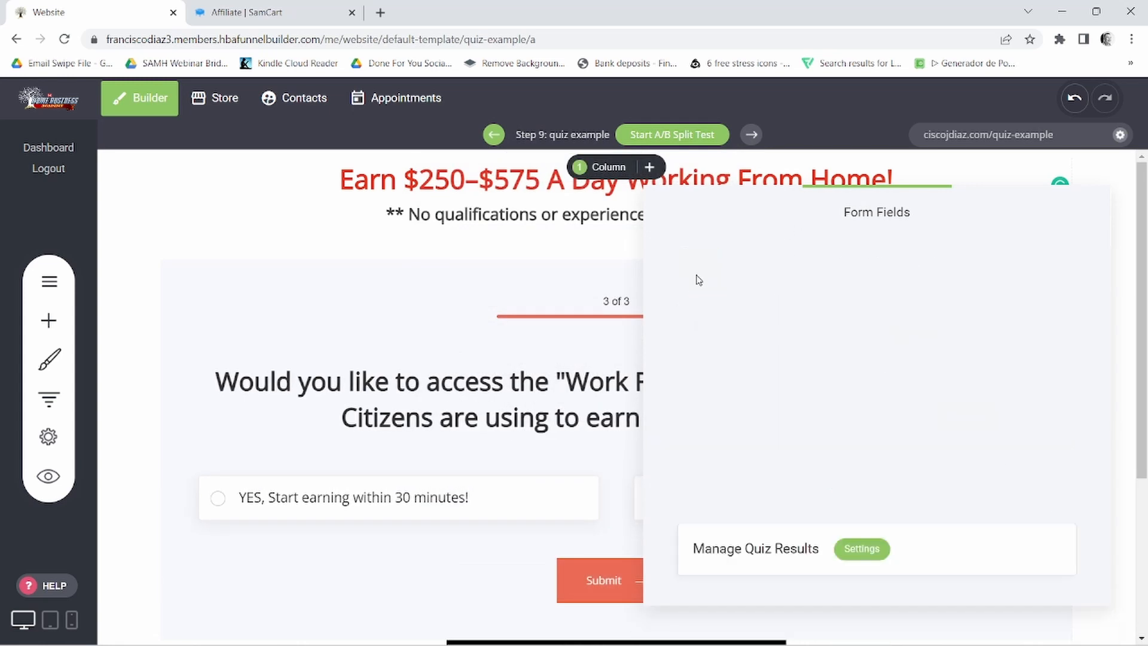
{"action": "left_click", "coordinate": [606, 279]}
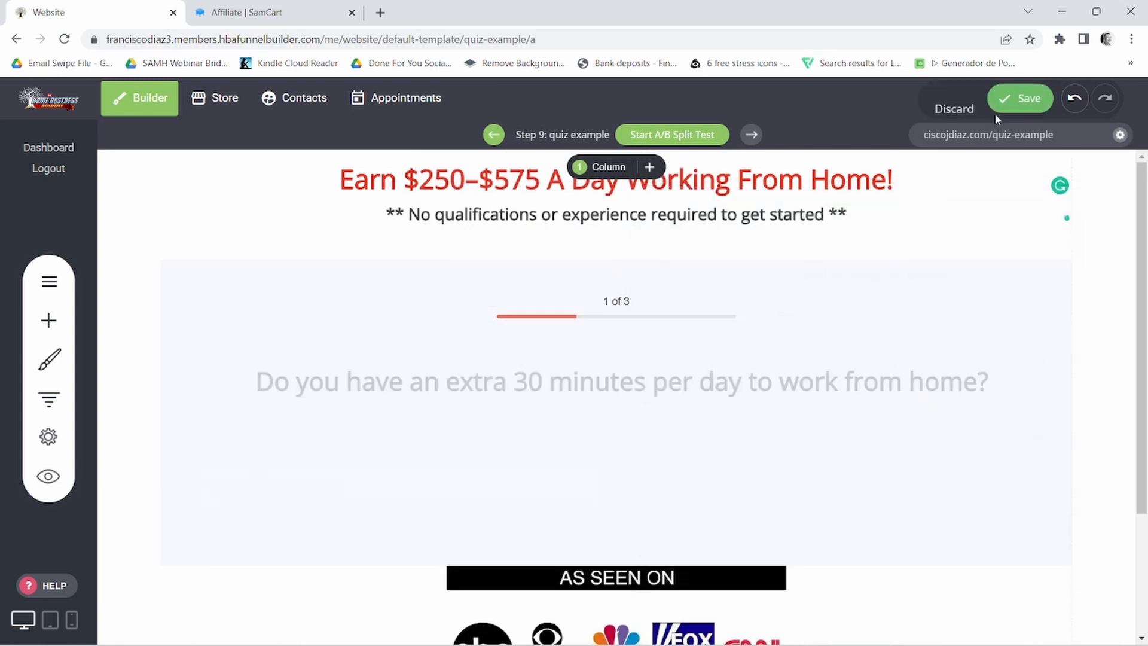
{"action": "left_click", "coordinate": [1027, 96]}
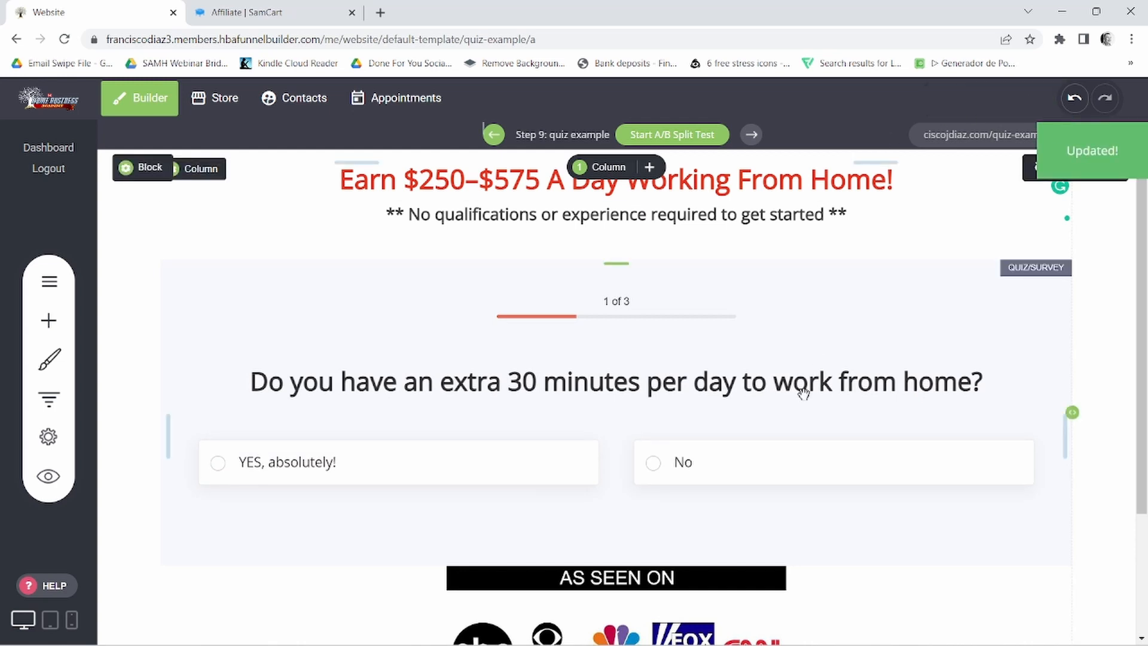
- Reopen the quiz widget's form fields and add a new step named "Optin" after Question 3
{"action": "scroll", "coordinate": [694, 440], "scroll_direction": "down", "scroll_amount": 2}
{"action": "scroll", "coordinate": [704, 447], "scroll_direction": "down", "scroll_amount": 1}
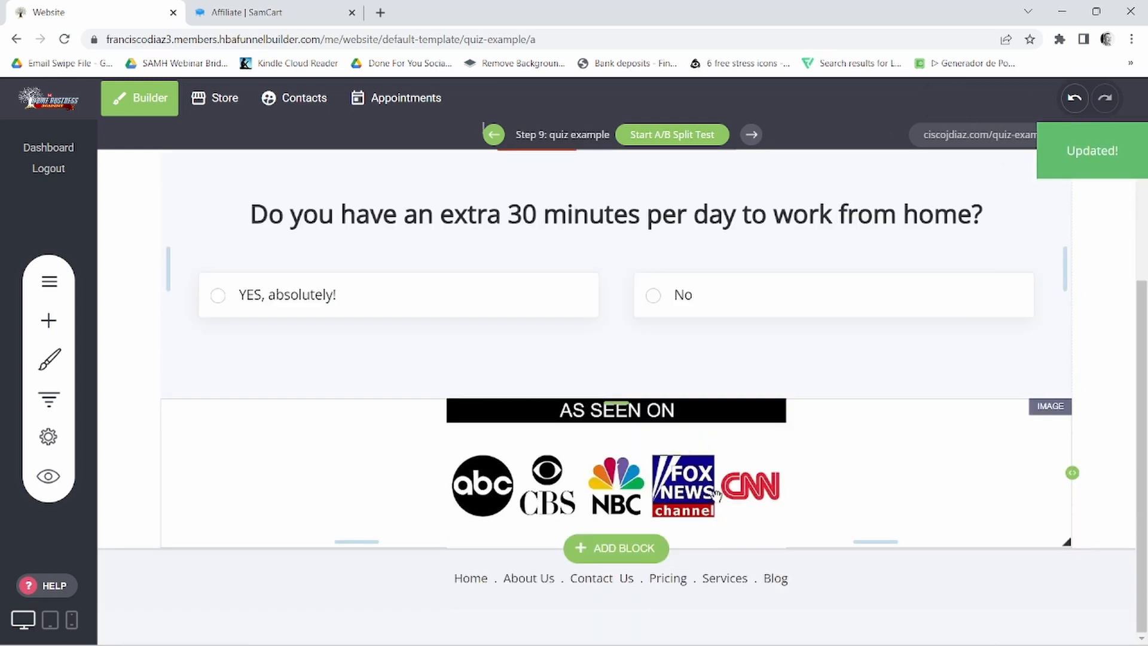
{"action": "scroll", "coordinate": [715, 489], "scroll_direction": "up", "scroll_amount": 4}
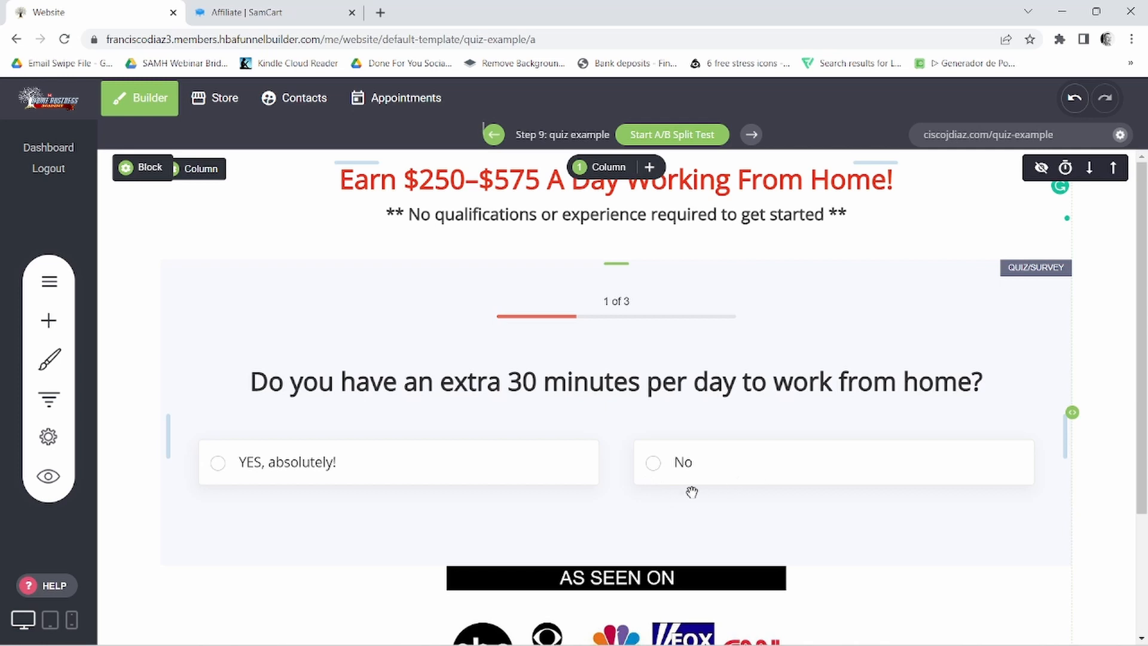
{"action": "scroll", "coordinate": [705, 471], "scroll_direction": "down", "scroll_amount": 3}
{"action": "scroll", "coordinate": [749, 526], "scroll_direction": "up", "scroll_amount": 3}
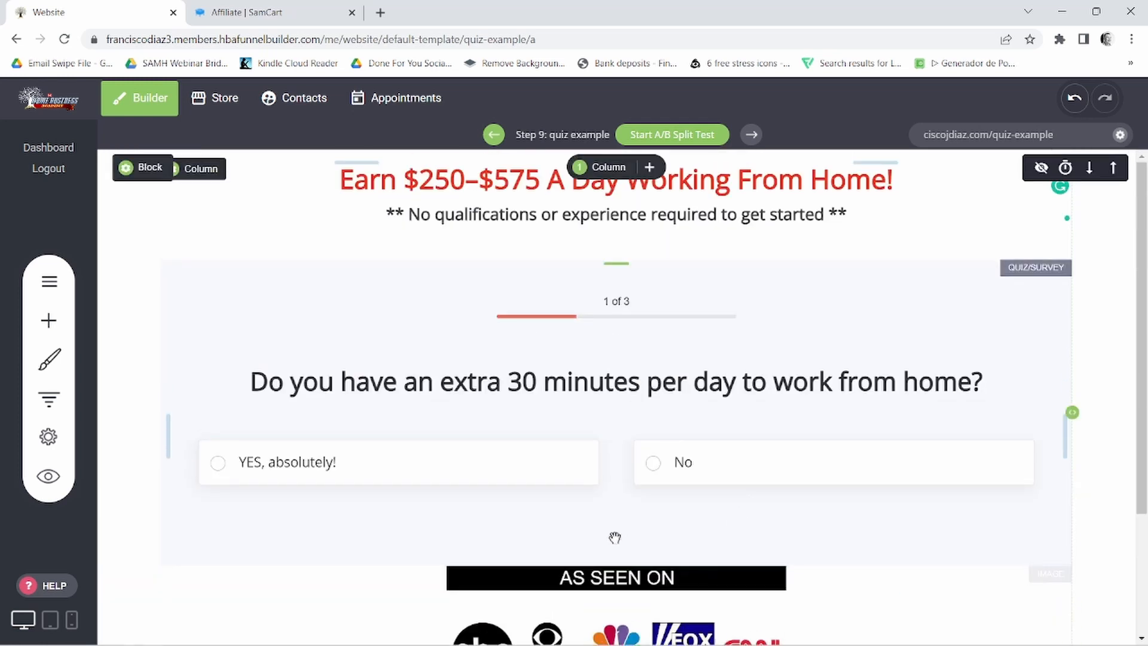
{"action": "mouse_move", "coordinate": [217, 272]}
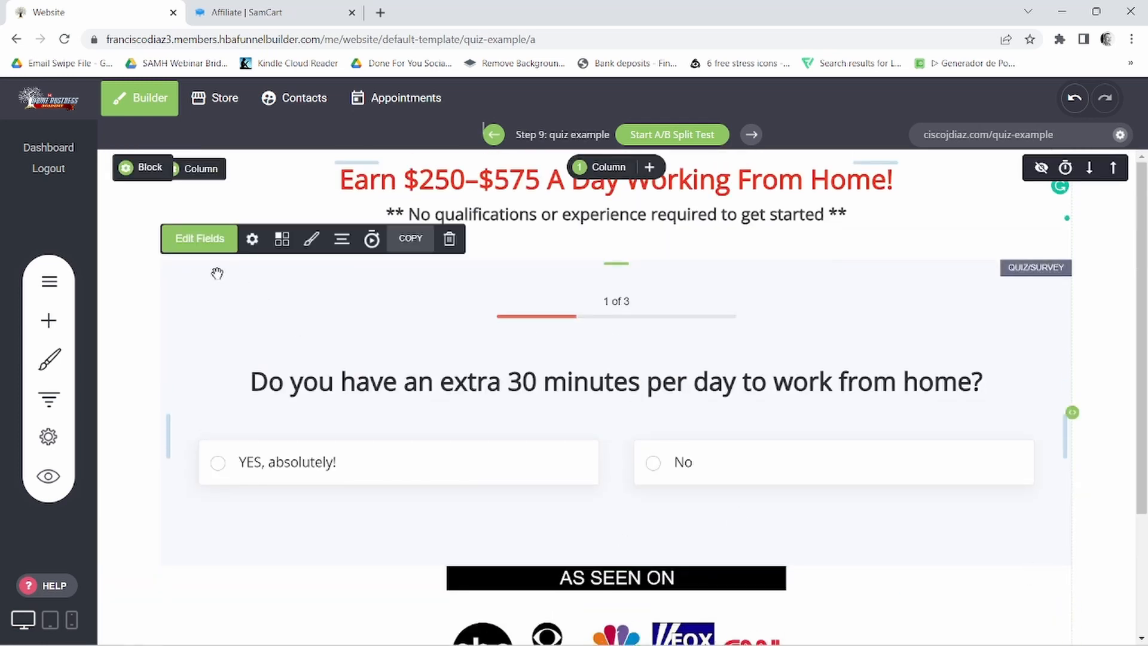
{"action": "left_click", "coordinate": [192, 245]}
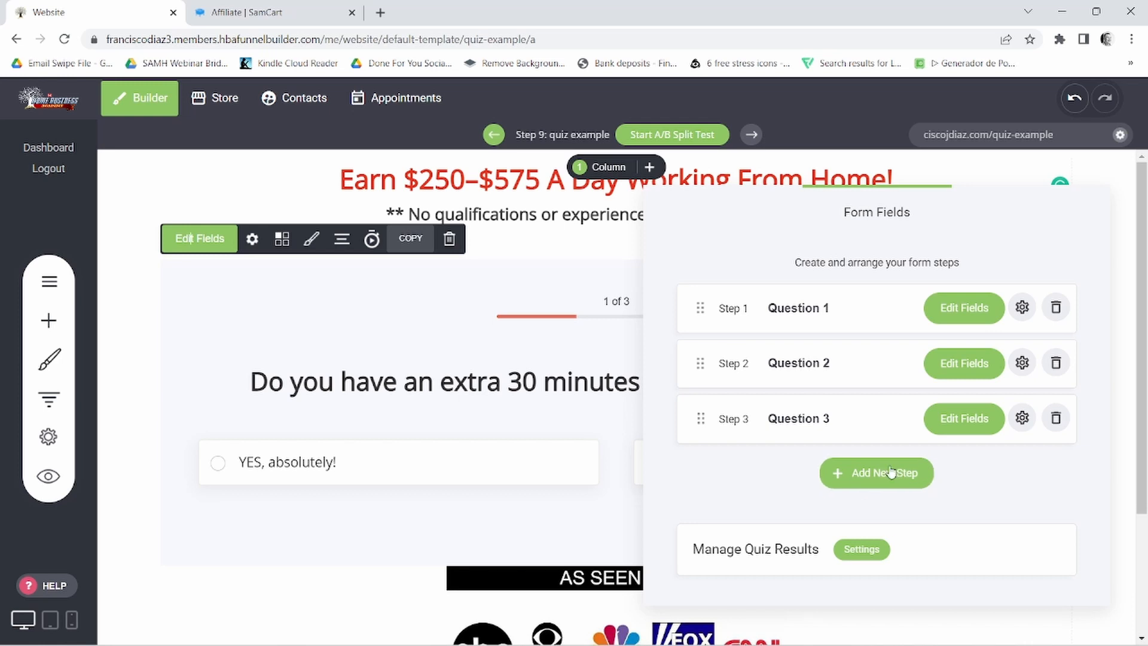
{"action": "left_click", "coordinate": [872, 474]}
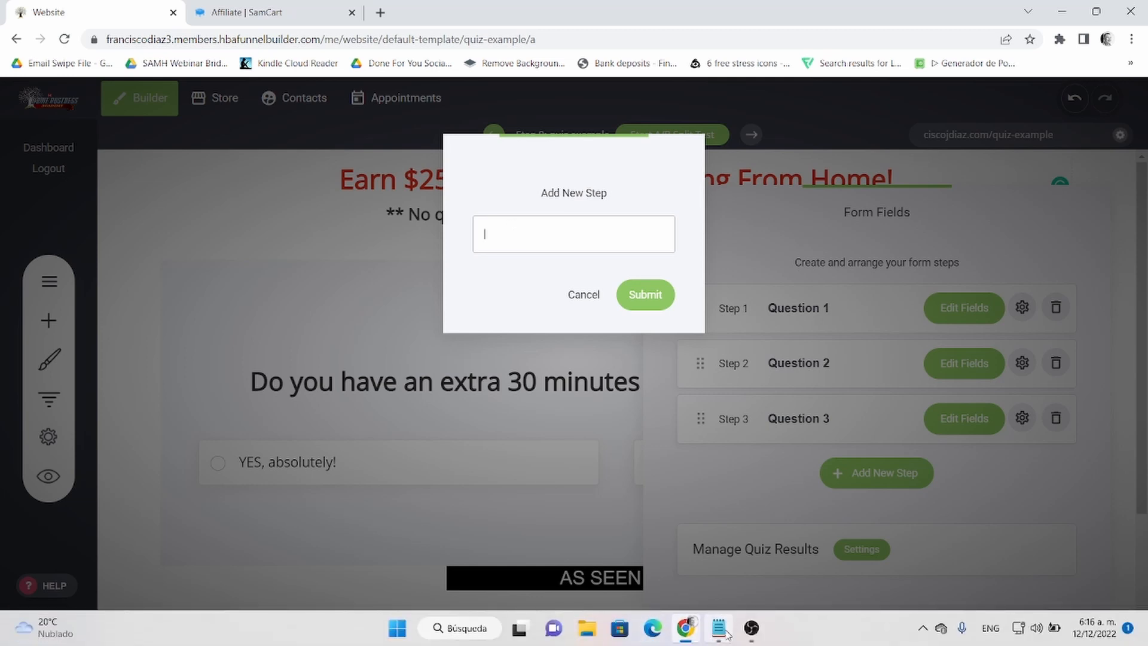
{"action": "mouse_move", "coordinate": [724, 637]}
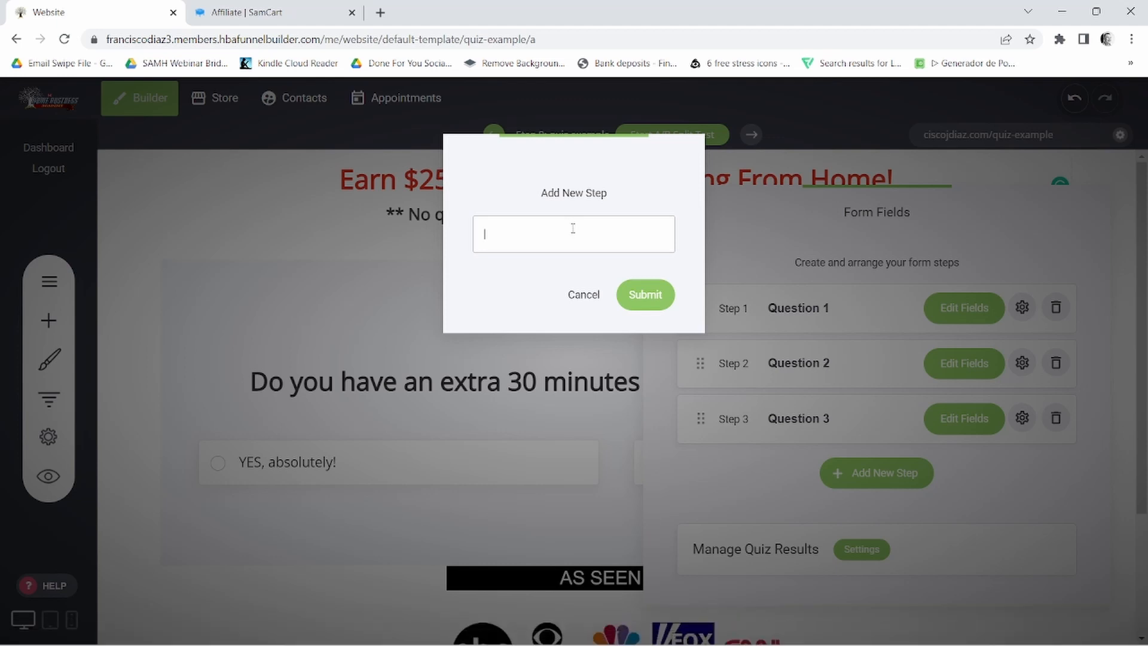
{"action": "key", "text": "Caps_Lock"}
{"action": "type", "text": "O"}
{"action": "key", "text": "Caps_Lock"}
{"action": "type", "text": "ptin"}
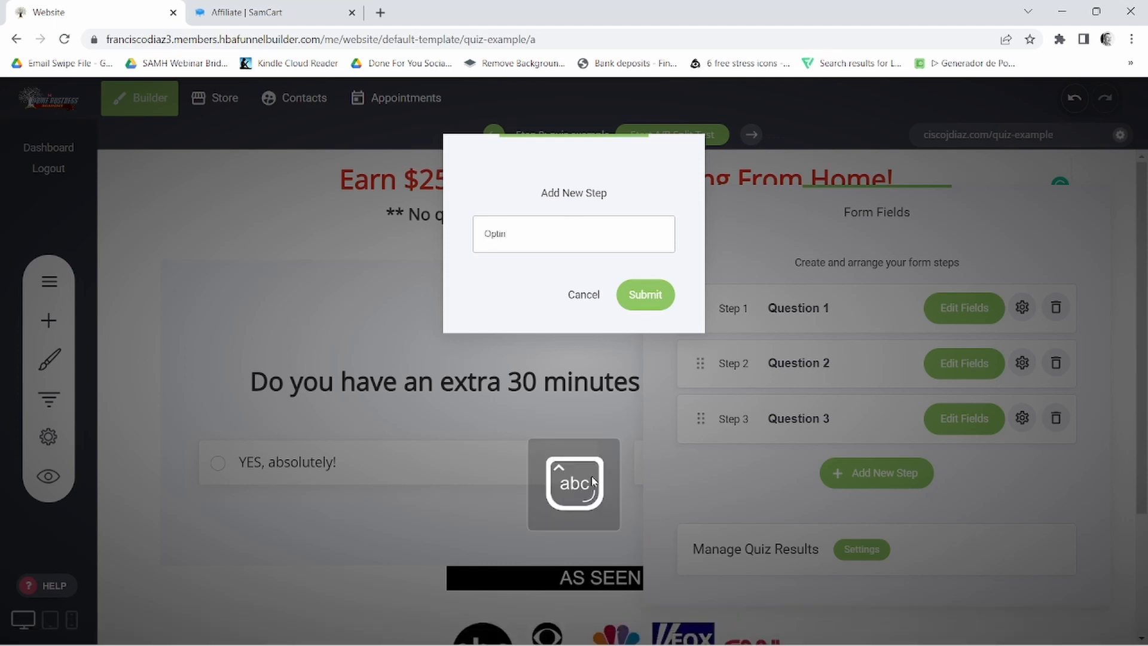
{"action": "left_click", "coordinate": [647, 298]}
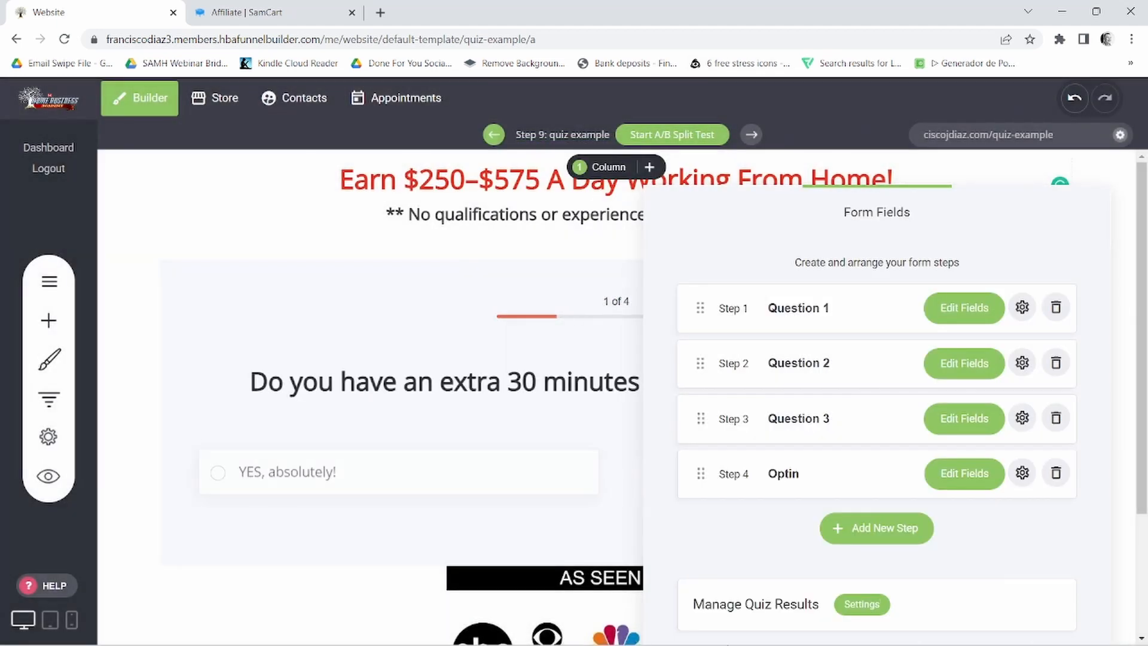
- Copy "Please Read!" from the Notepad notes and replace the Optin step's heading with it
{"action": "left_click", "coordinate": [722, 633]}
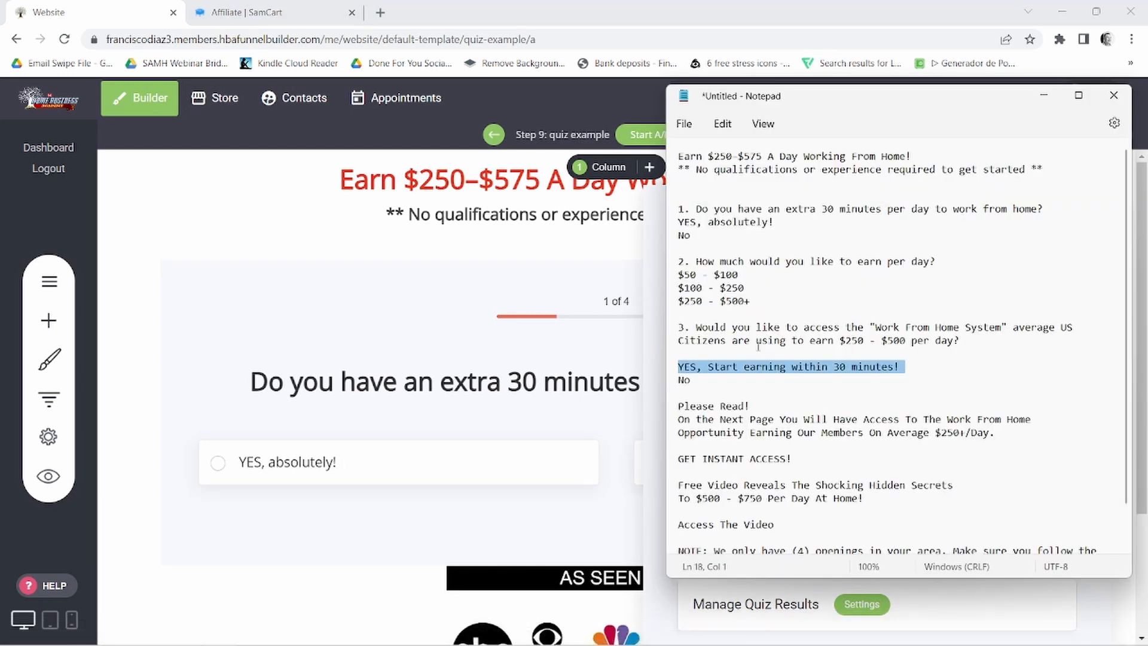
{"action": "left_click_drag", "start_coordinate": [679, 406], "coordinate": [755, 408]}
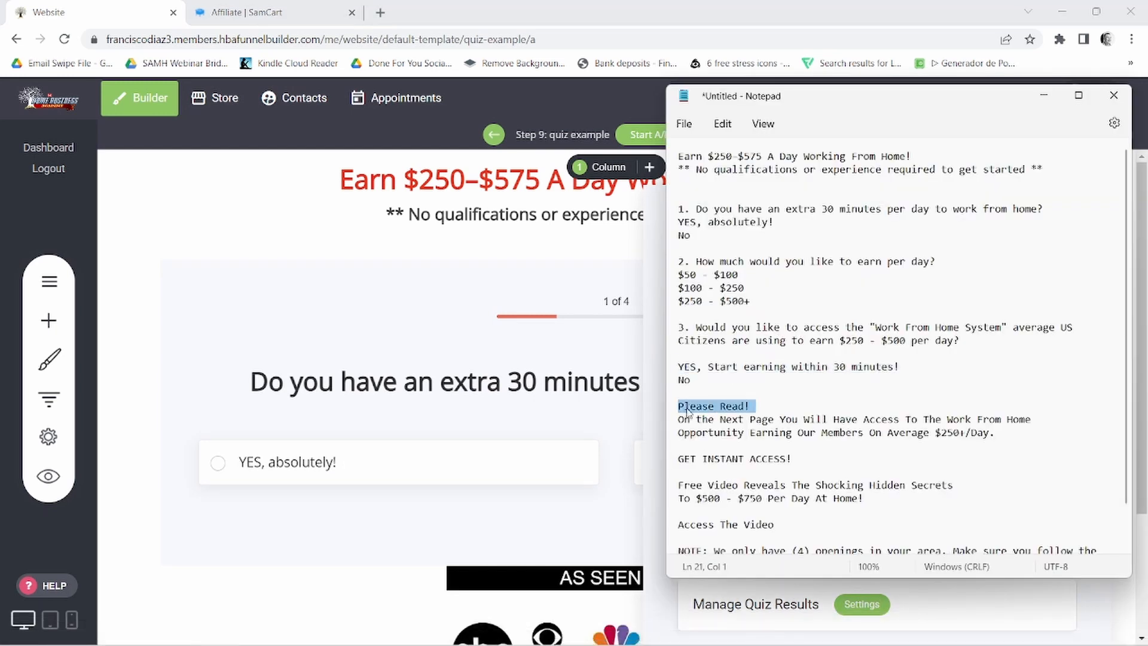
{"action": "right_click", "coordinate": [707, 406]}
{"action": "left_click", "coordinate": [747, 186]}
{"action": "left_click", "coordinate": [660, 421]}
{"action": "left_click", "coordinate": [933, 469]}
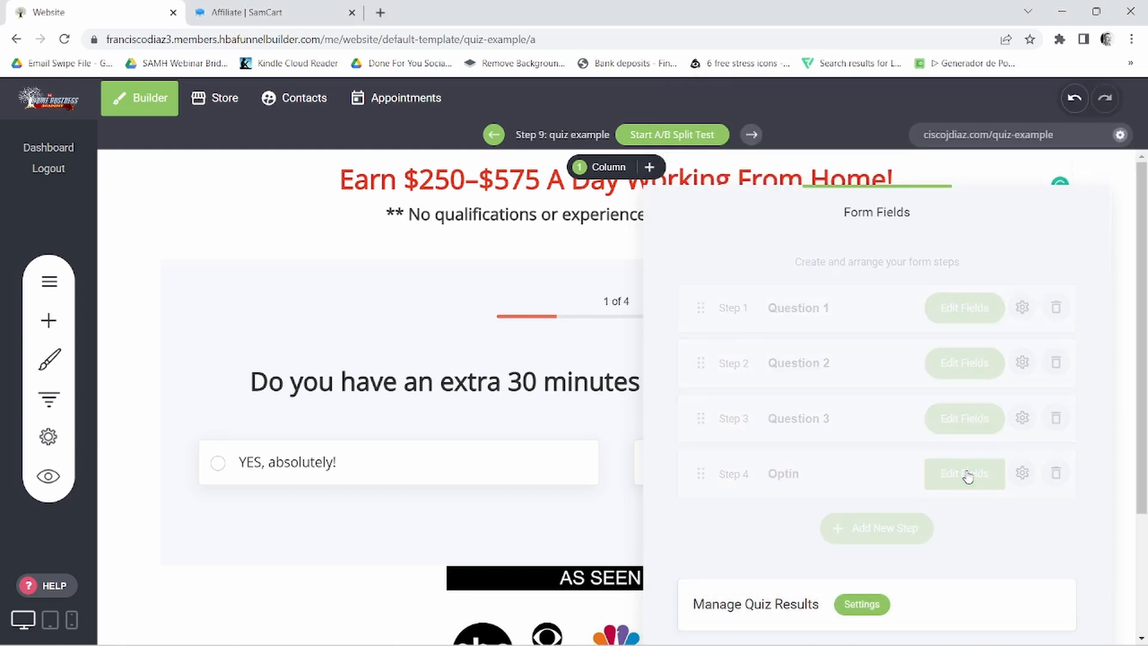
{"action": "left_click", "coordinate": [912, 328]}
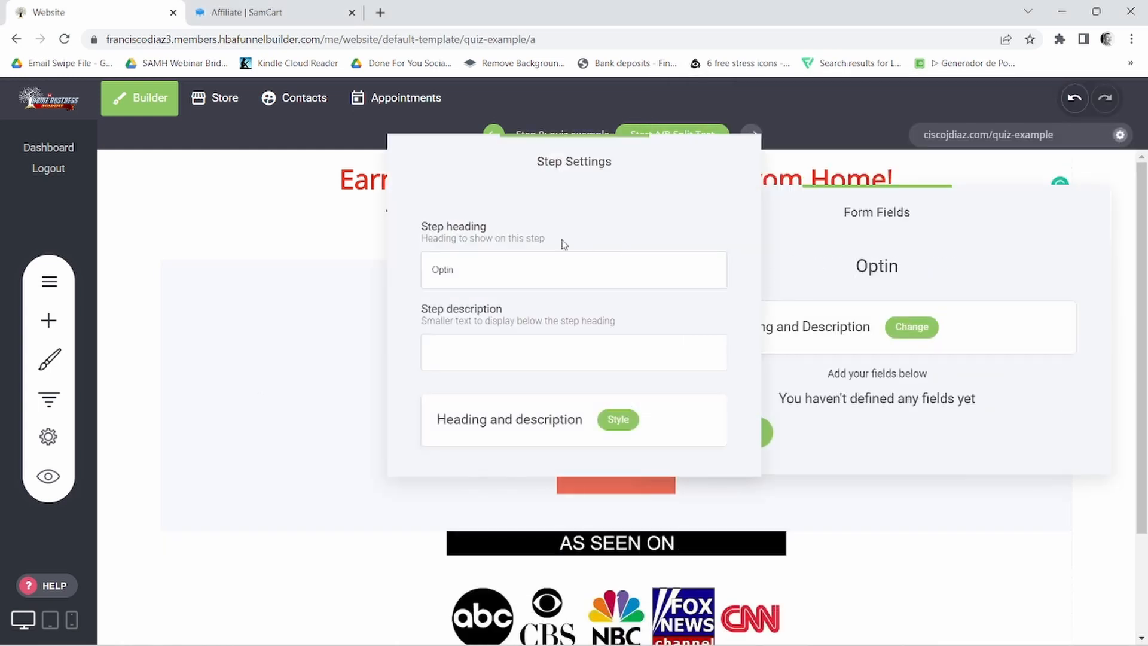
{"action": "double_click", "coordinate": [441, 275]}
{"action": "right_click", "coordinate": [442, 275]}
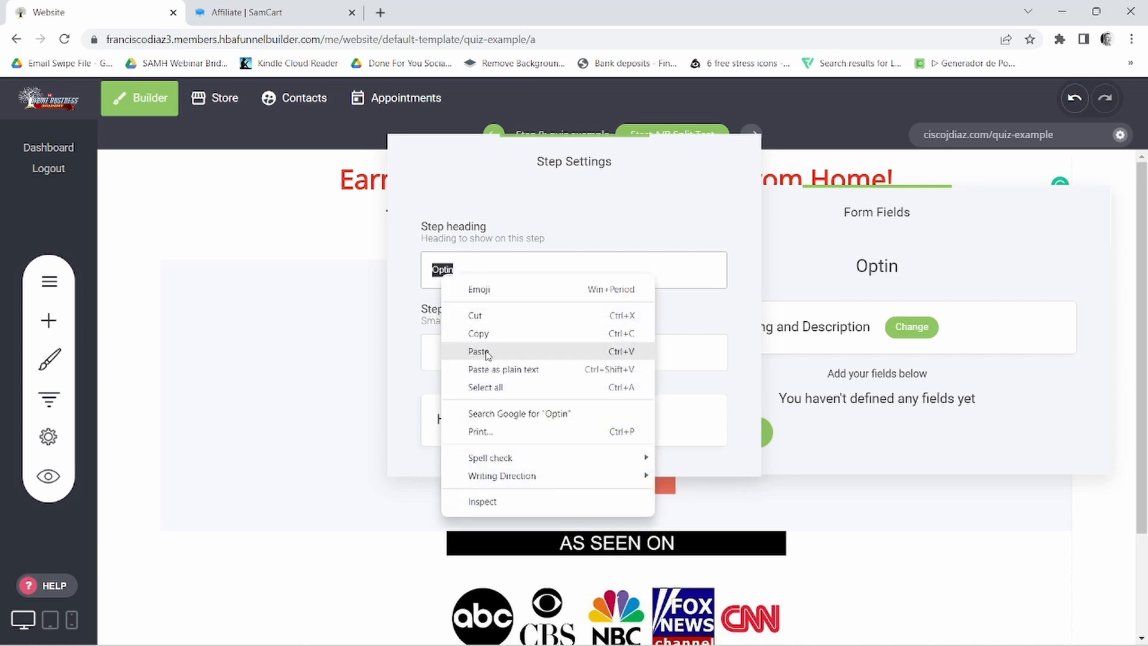
{"action": "left_click", "coordinate": [490, 349]}
- Copy the "On the Next Page You Will Have Access..." sentence ending in "$250+/Day." from the Notepad notes into the Optin step's description
{"action": "mouse_move", "coordinate": [772, 640]}
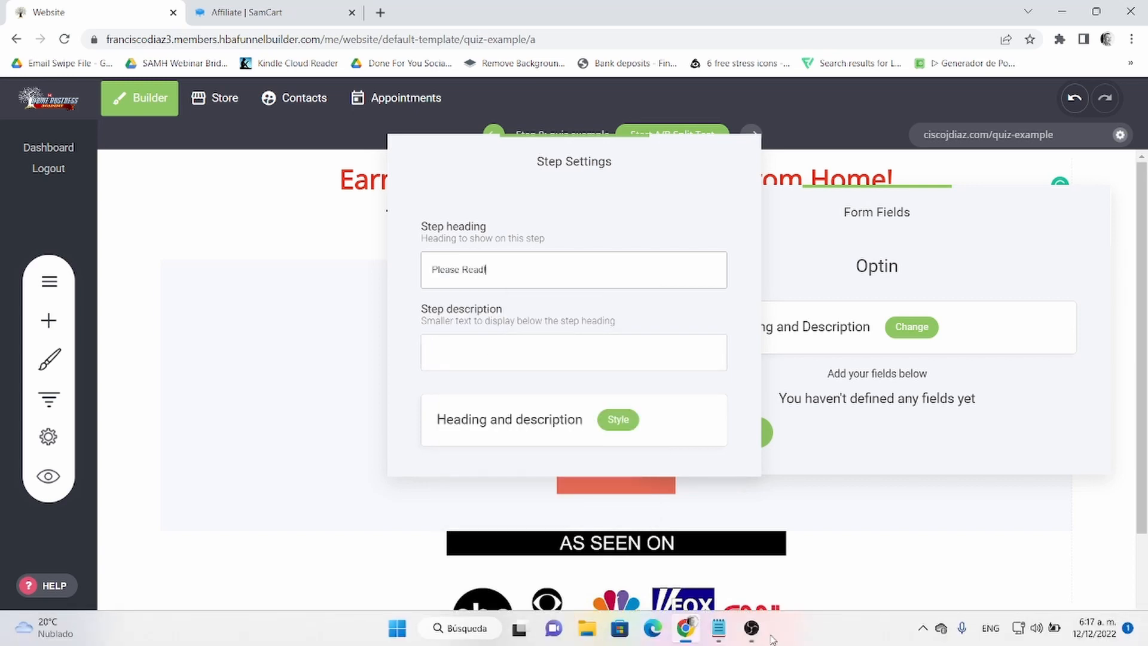
{"action": "left_click", "coordinate": [725, 631]}
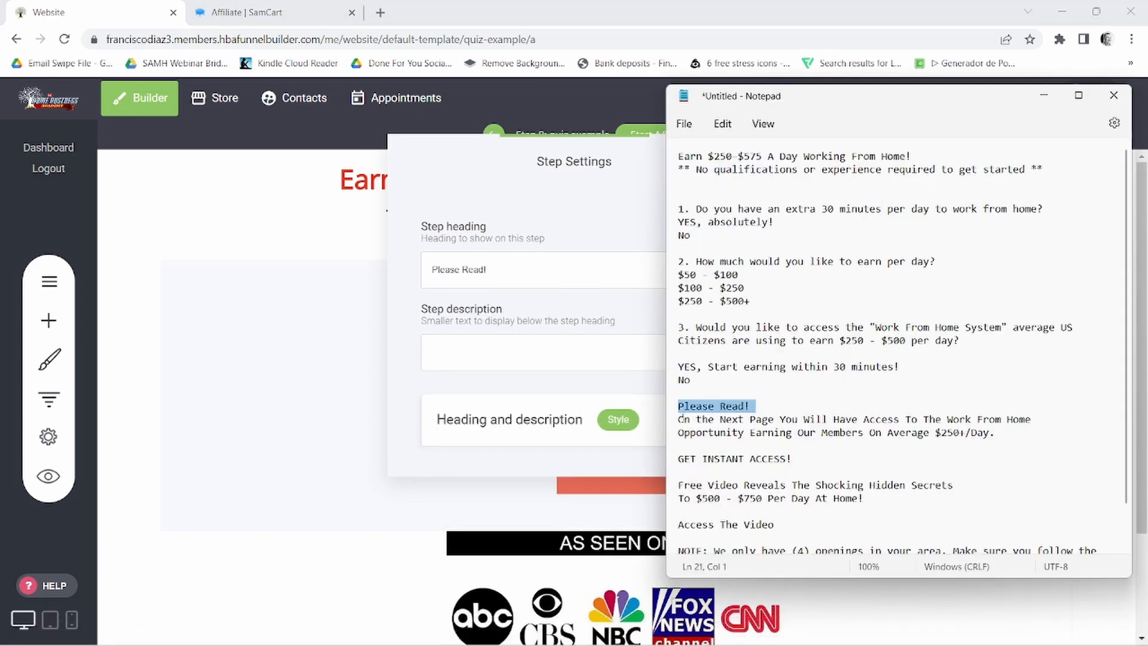
{"action": "left_click_drag", "start_coordinate": [681, 421], "coordinate": [1004, 435]}
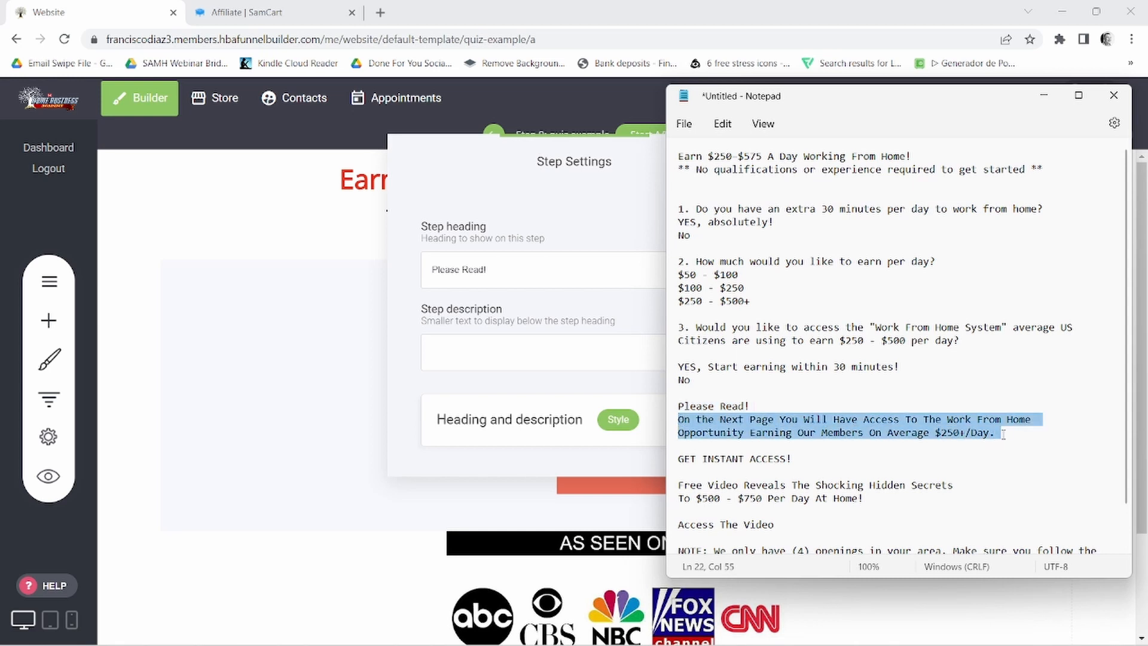
{"action": "right_click", "coordinate": [938, 440]}
{"action": "left_click", "coordinate": [740, 209]}
{"action": "left_click", "coordinate": [443, 354]}
{"action": "right_click", "coordinate": [458, 357]}
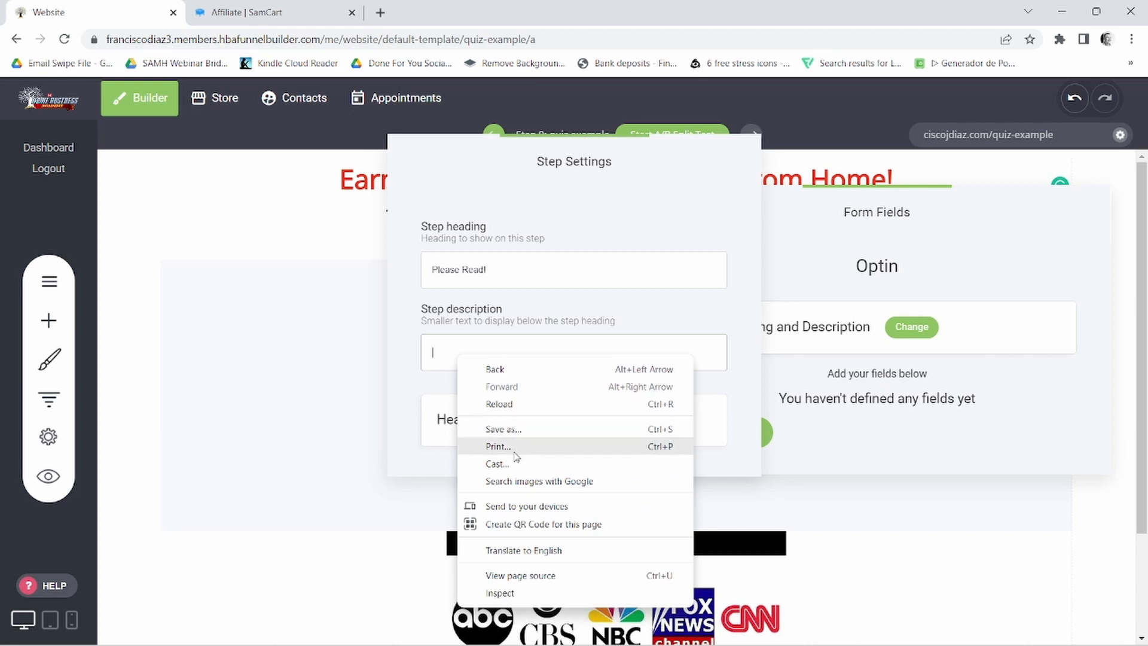
{"action": "right_click", "coordinate": [442, 353]}
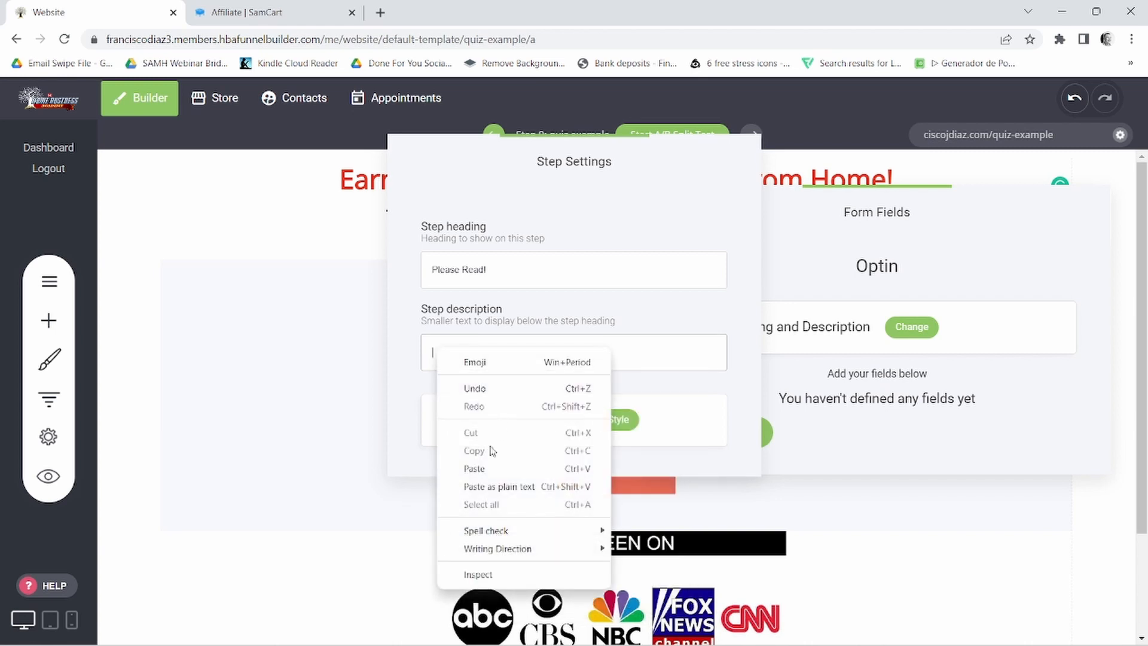
{"action": "left_click", "coordinate": [486, 469]}
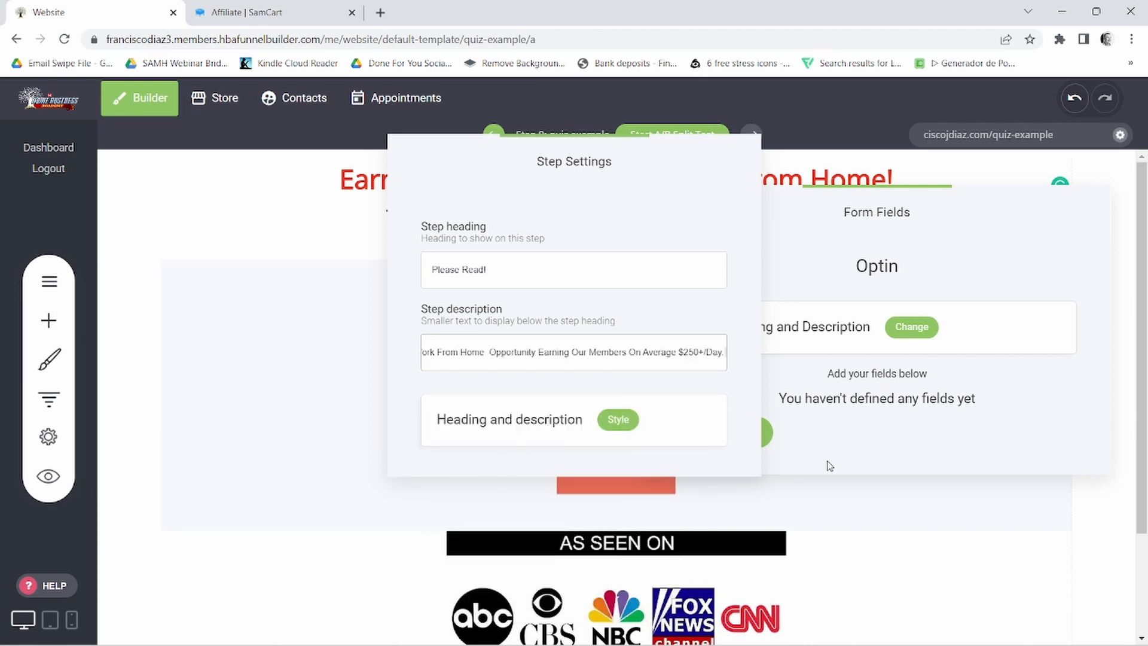
{"action": "left_click", "coordinate": [834, 442]}
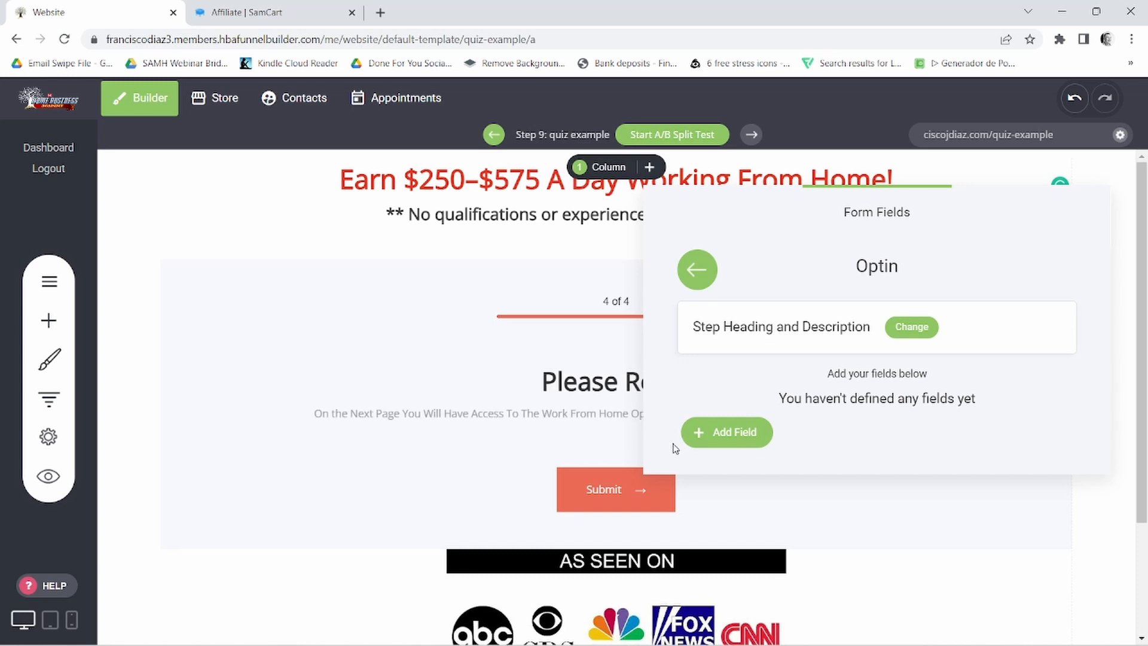
- Add the Name and Email CRM property fields to the Optin step
{"action": "left_click", "coordinate": [719, 437]}
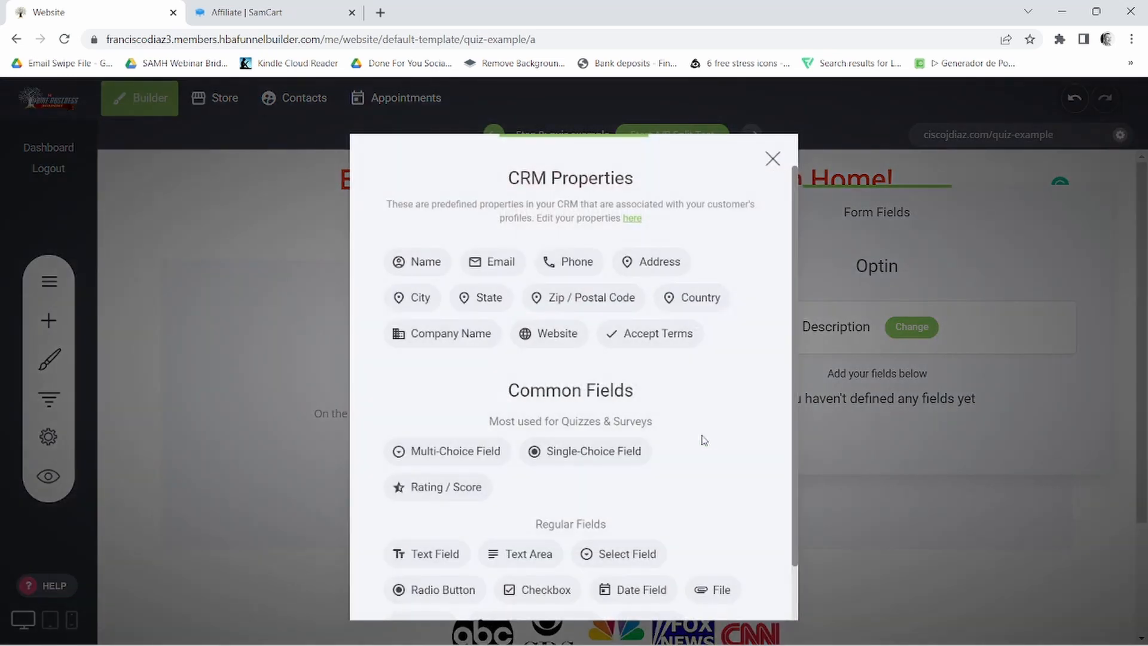
{"action": "left_click", "coordinate": [421, 267]}
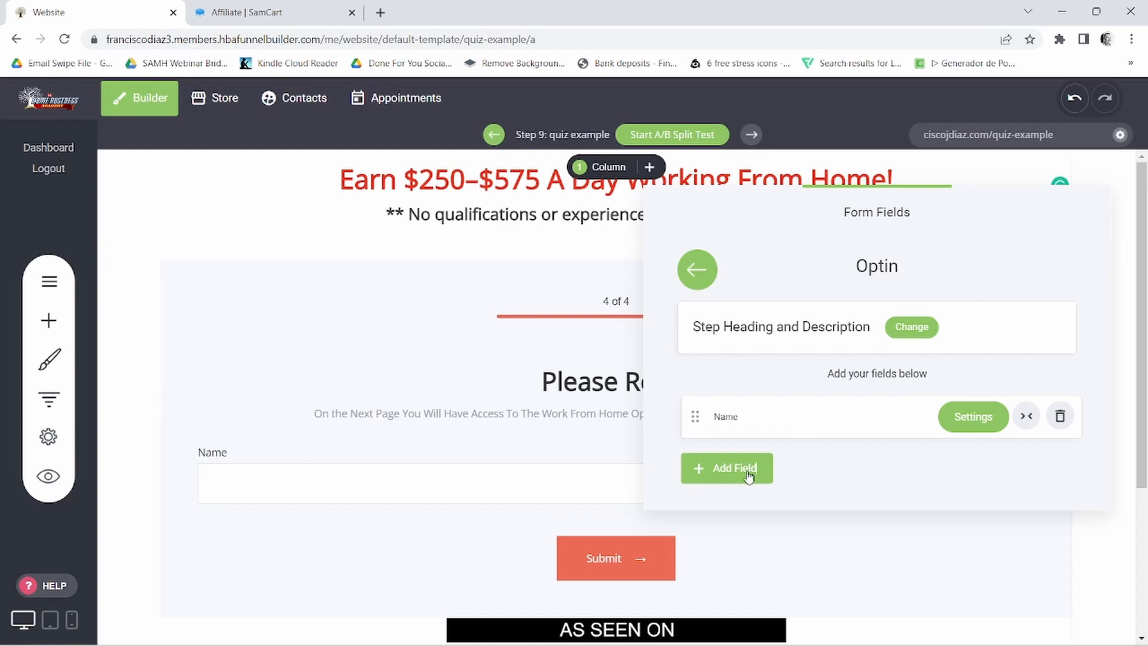
{"action": "left_click", "coordinate": [748, 475]}
{"action": "left_click", "coordinate": [422, 263]}
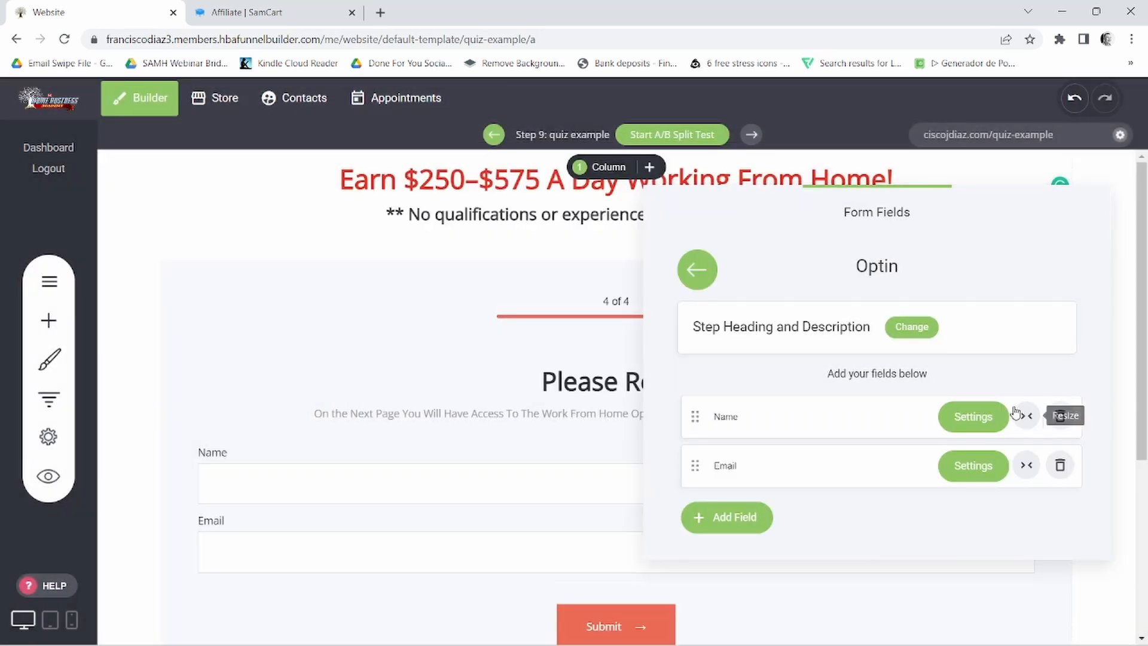
- Check the Optin step's Name field settings and make the Email field required
{"action": "left_click", "coordinate": [974, 417]}
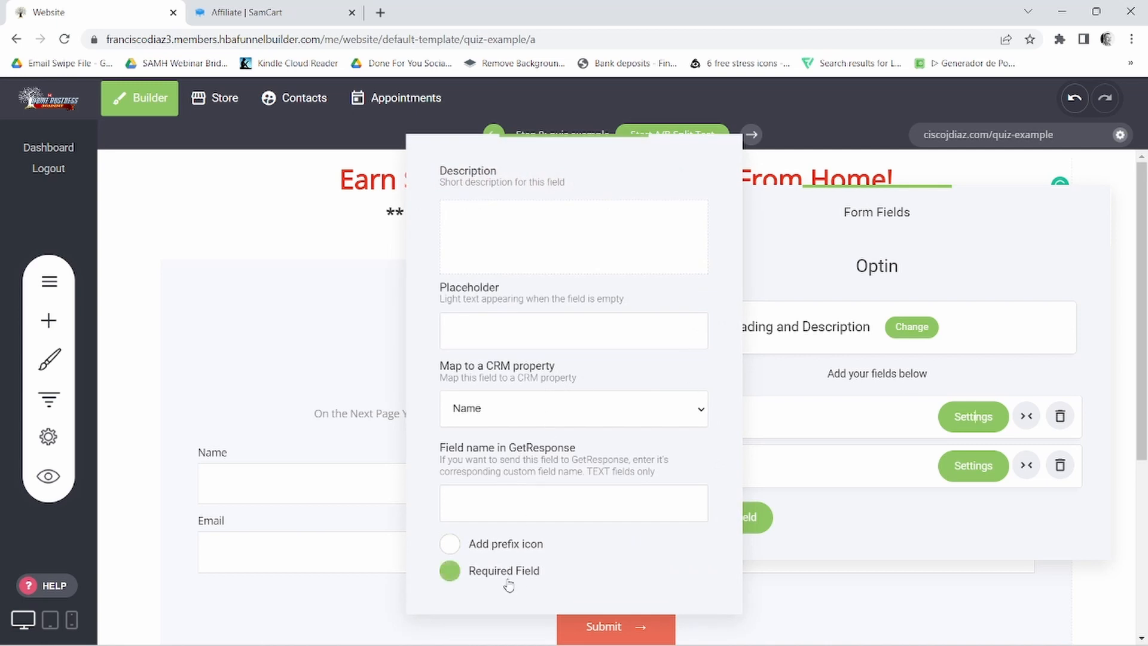
{"action": "left_click", "coordinate": [919, 392]}
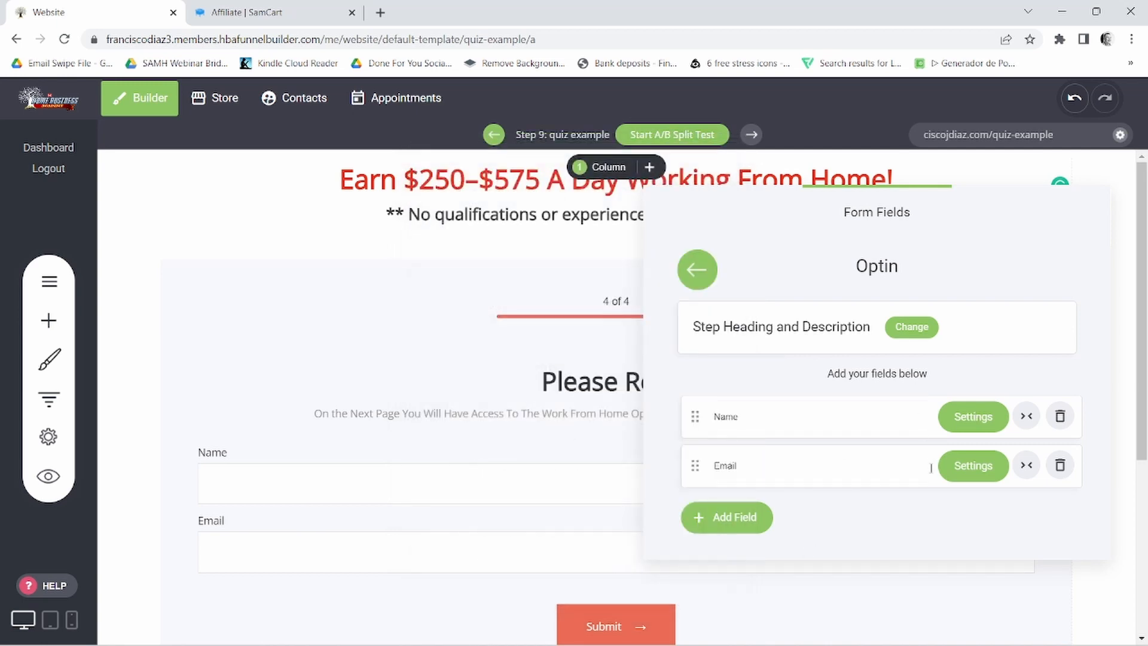
{"action": "left_click", "coordinate": [974, 467]}
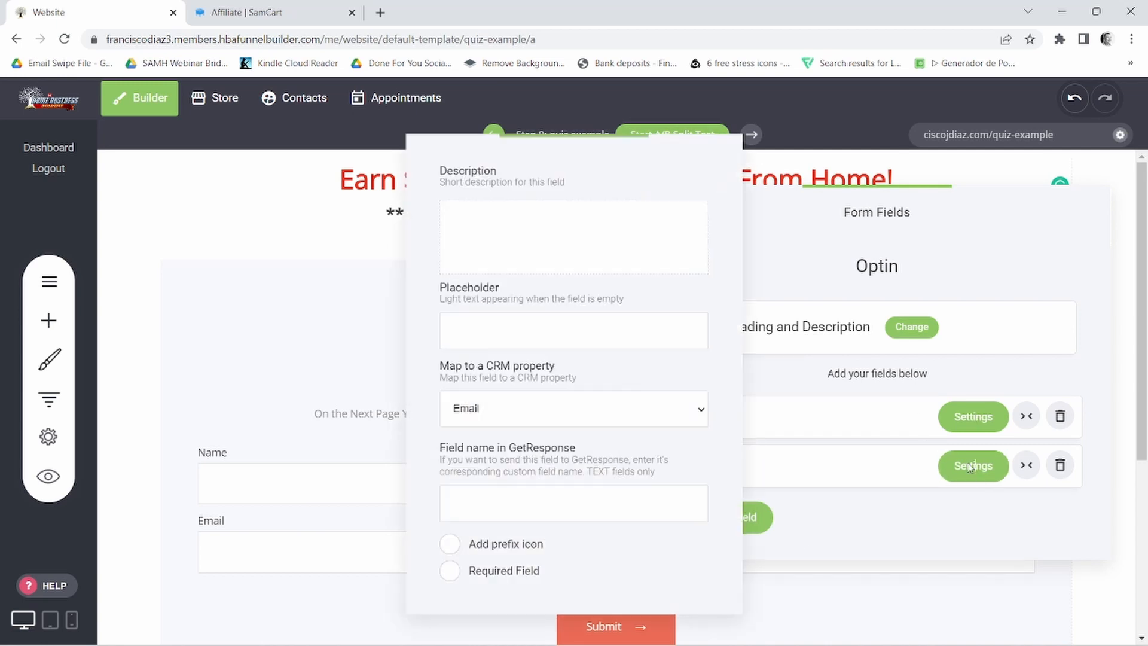
{"action": "left_click", "coordinate": [452, 573]}
{"action": "left_click", "coordinate": [975, 468]}
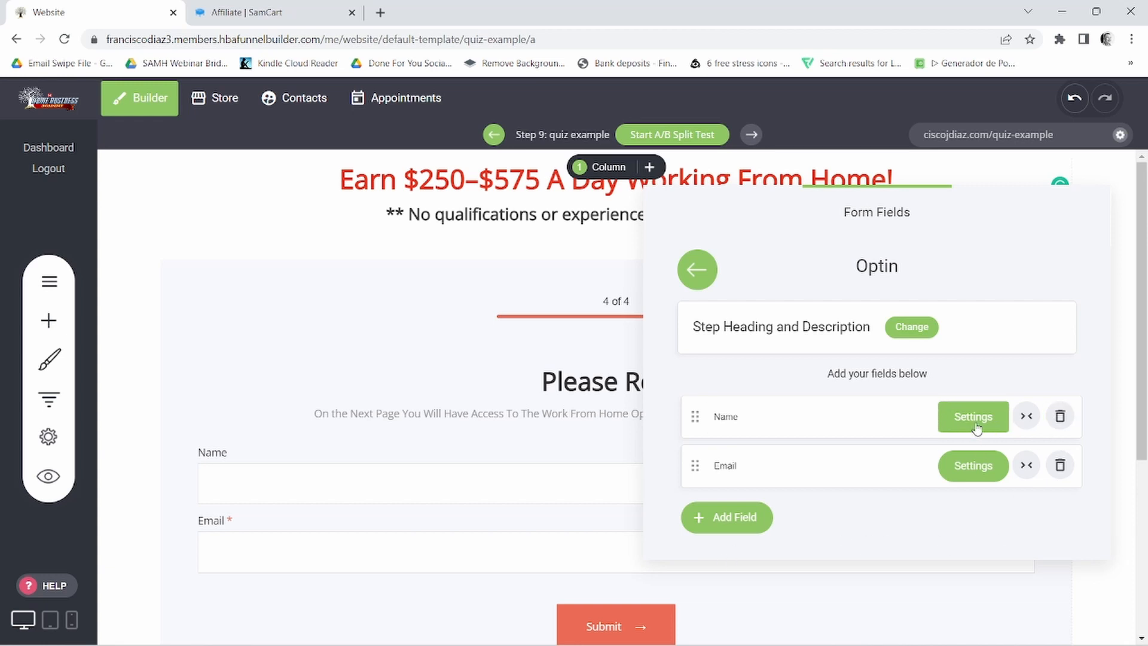
- Resize the Optin step's Name and Email fields to sit side by side, and return to the list of form steps
{"action": "left_click", "coordinate": [1027, 417]}
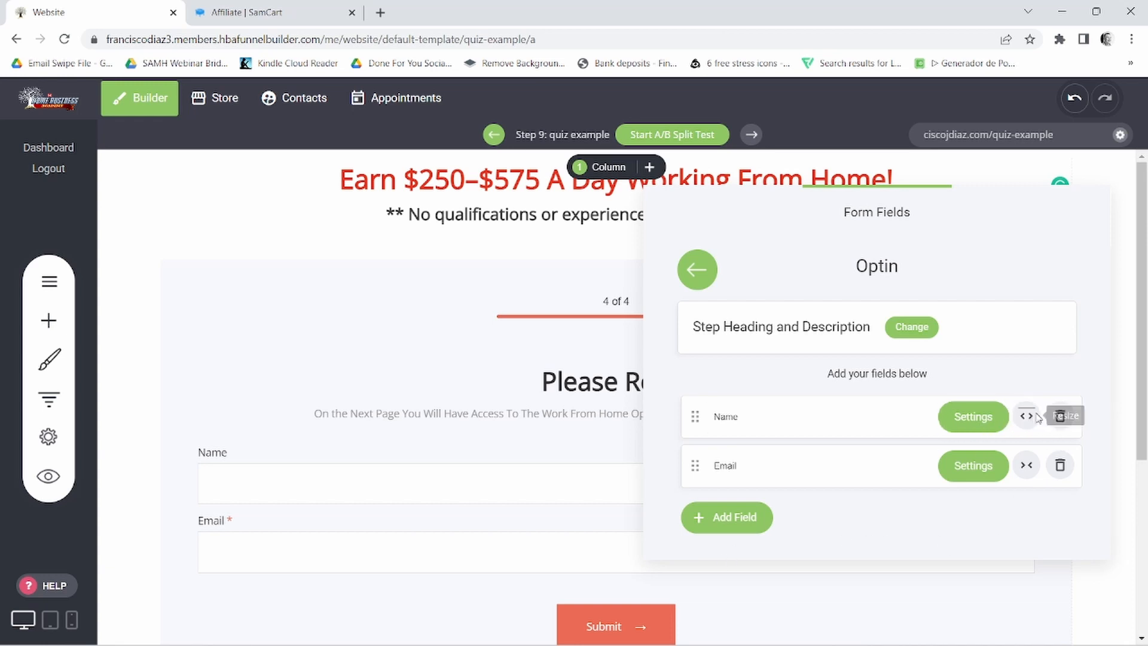
{"action": "left_click", "coordinate": [1028, 468]}
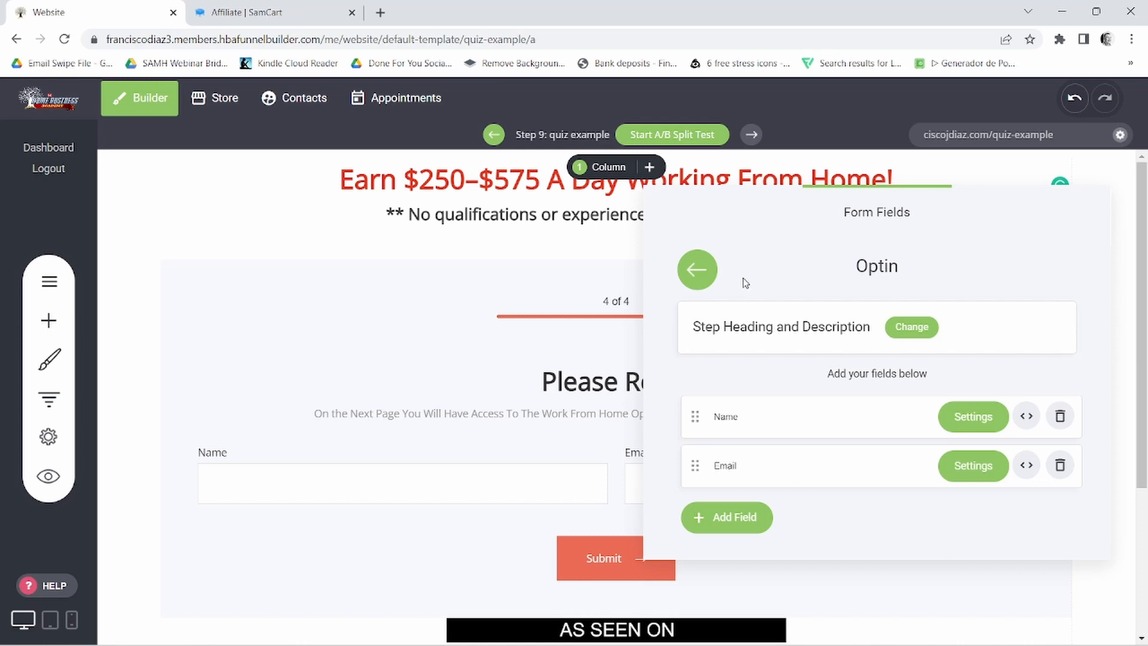
{"action": "left_click", "coordinate": [694, 268]}
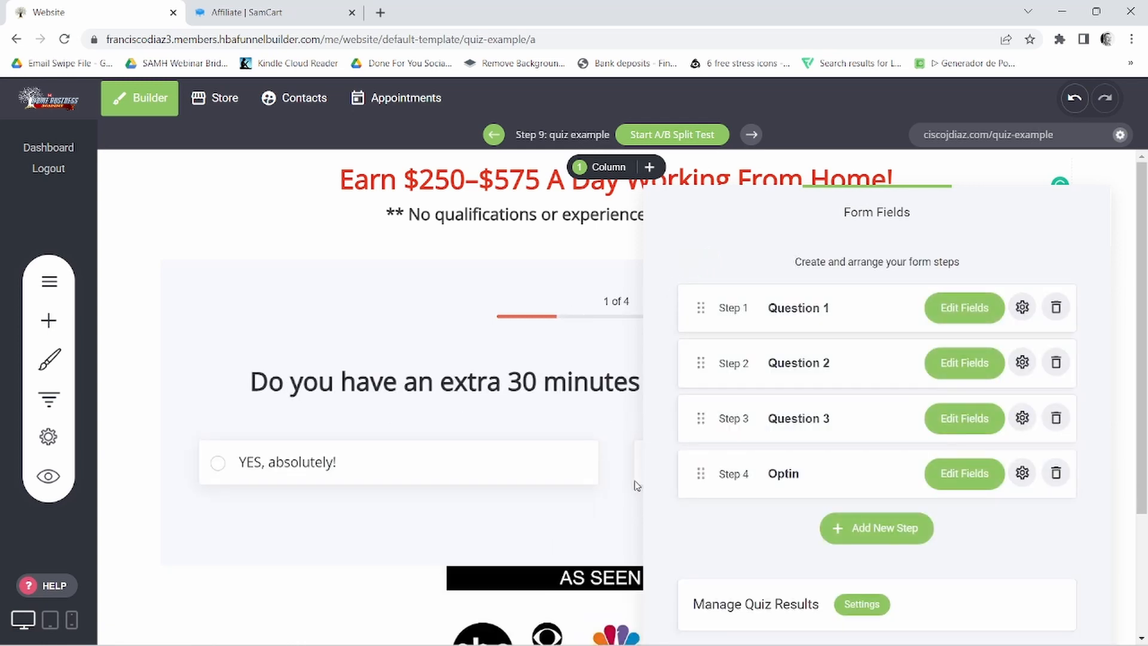
- Check the Optin step's heading and description settings, then close the form editor and save the page
{"action": "left_click", "coordinate": [1023, 473]}
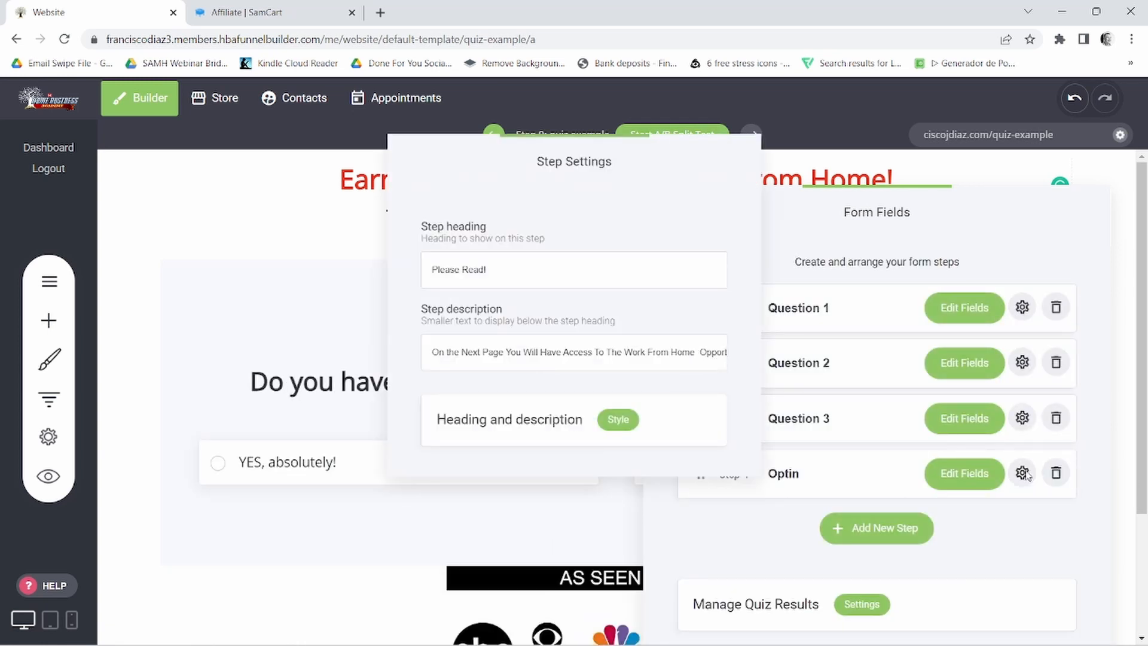
{"action": "left_click", "coordinate": [1051, 526]}
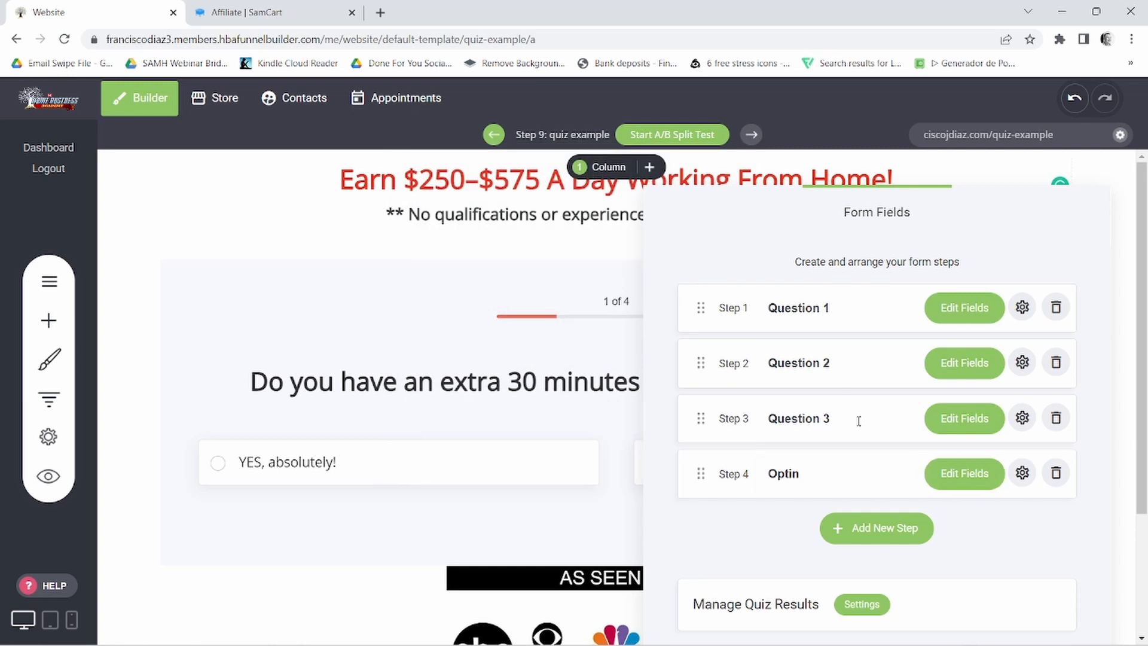
{"action": "left_click", "coordinate": [578, 326]}
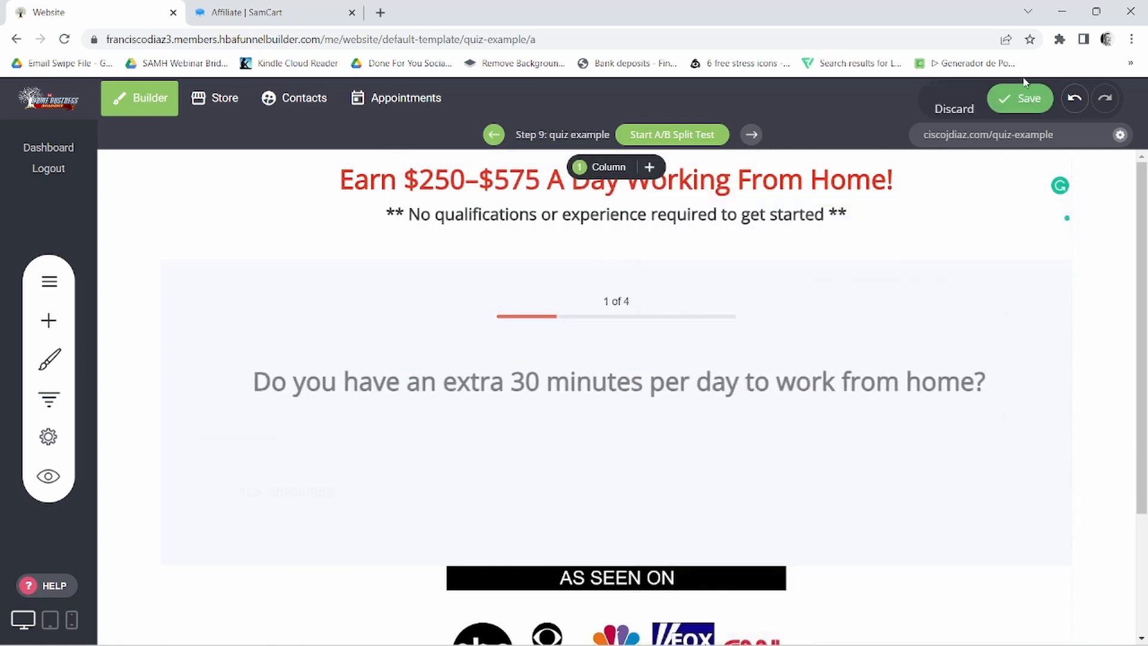
{"action": "left_click", "coordinate": [1026, 96]}
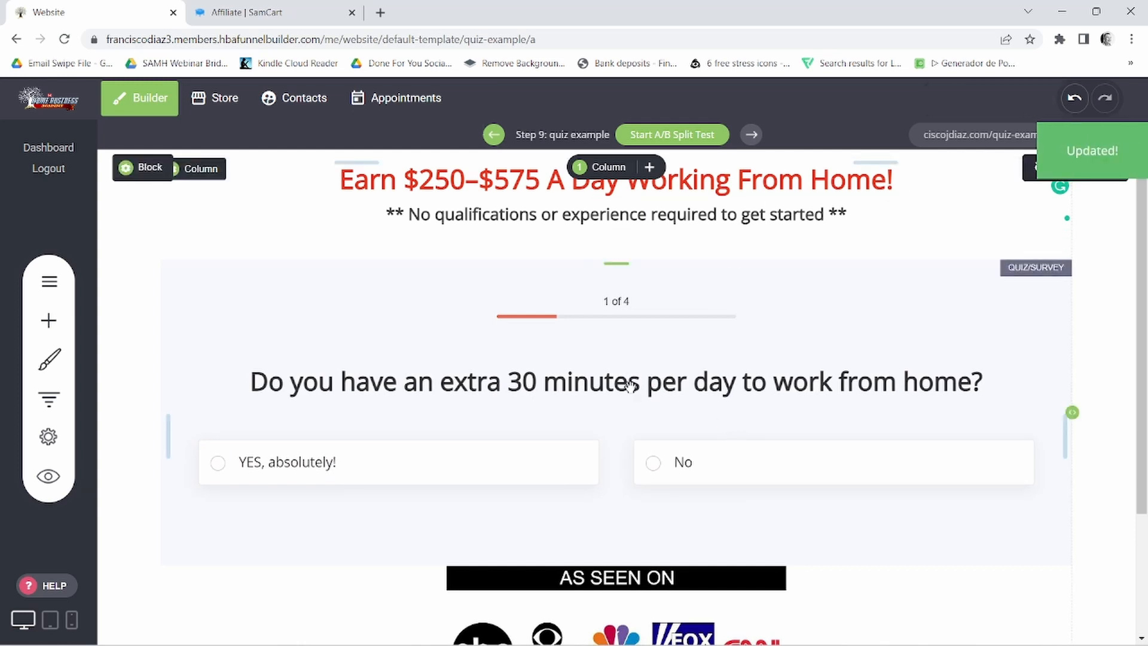
- Open the published quiz-example page and review its layout from the headline down to the footer
{"action": "left_click", "coordinate": [985, 136]}
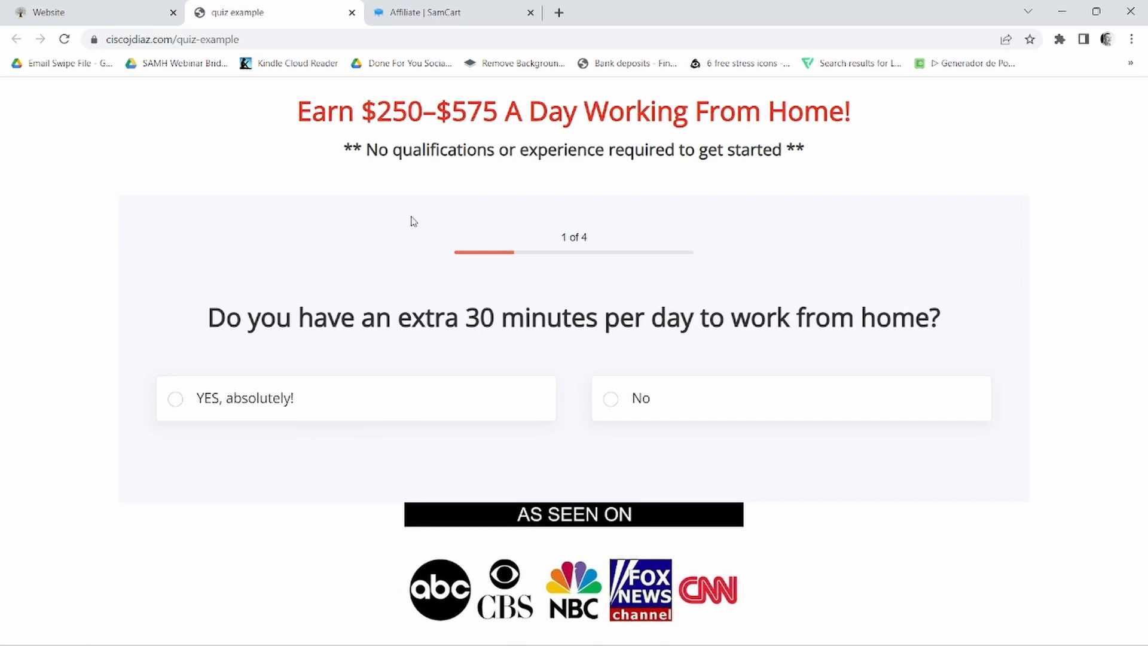
{"action": "scroll", "coordinate": [938, 392], "scroll_direction": "down", "scroll_amount": 1}
{"action": "scroll", "coordinate": [963, 397], "scroll_direction": "up", "scroll_amount": 1}
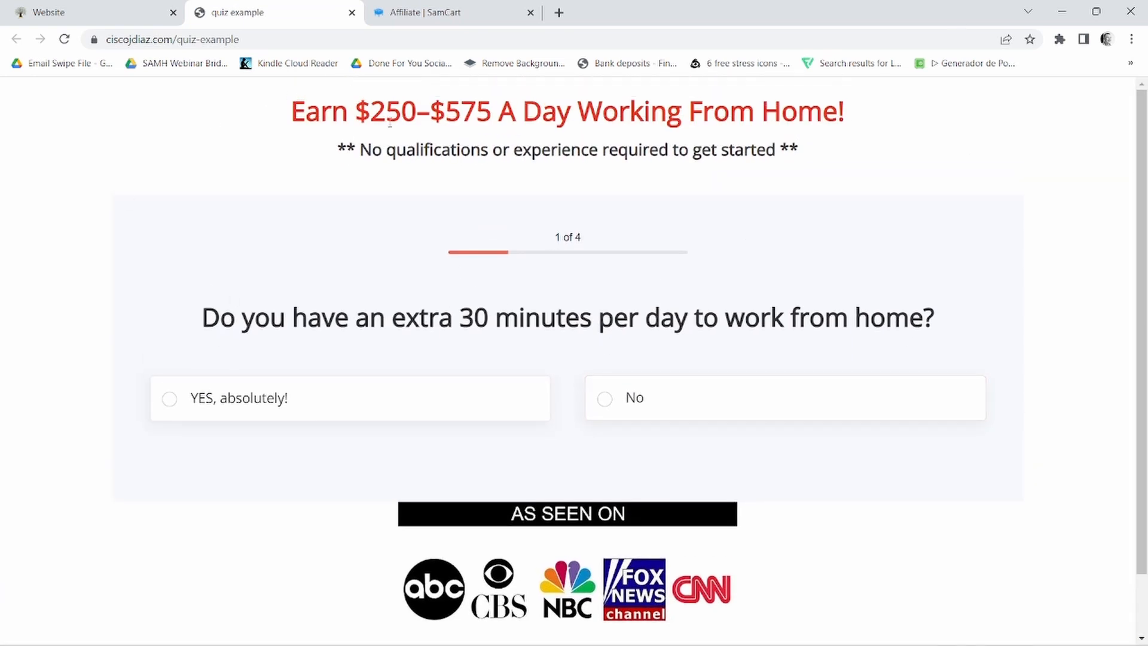
{"action": "scroll", "coordinate": [287, 286], "scroll_direction": "down", "scroll_amount": 1}
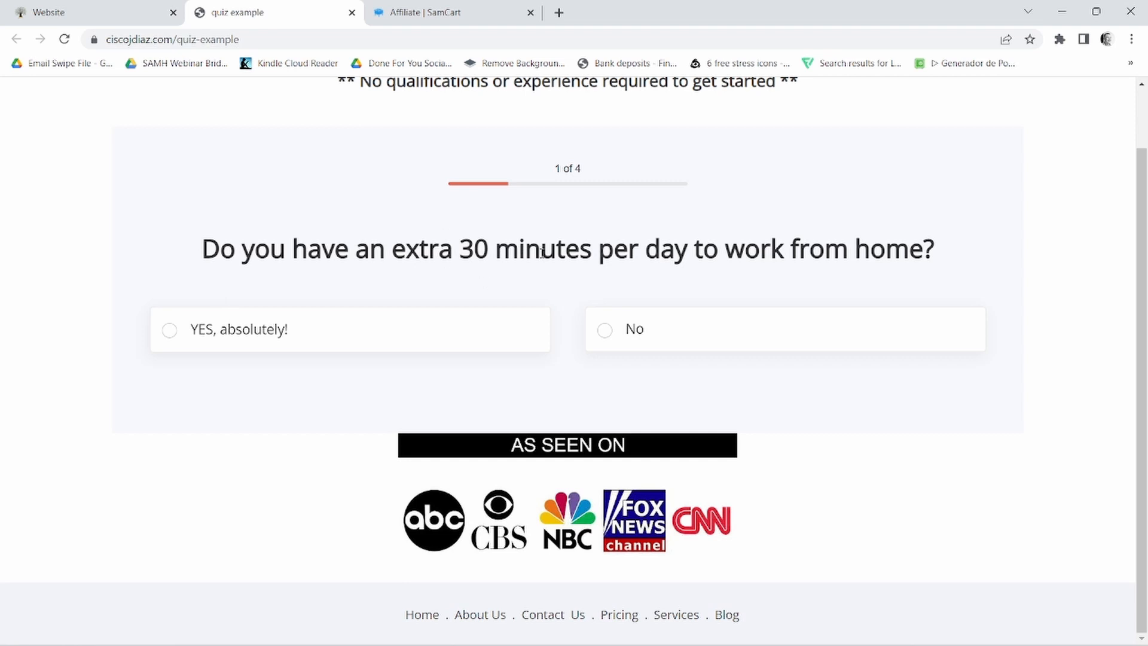
- Test the live quiz by answering "YES, absolutely!", "$250 - $500+" and "YES, Start earning within 30 minutes!" to reach the Optin step
{"action": "left_click", "coordinate": [220, 340]}
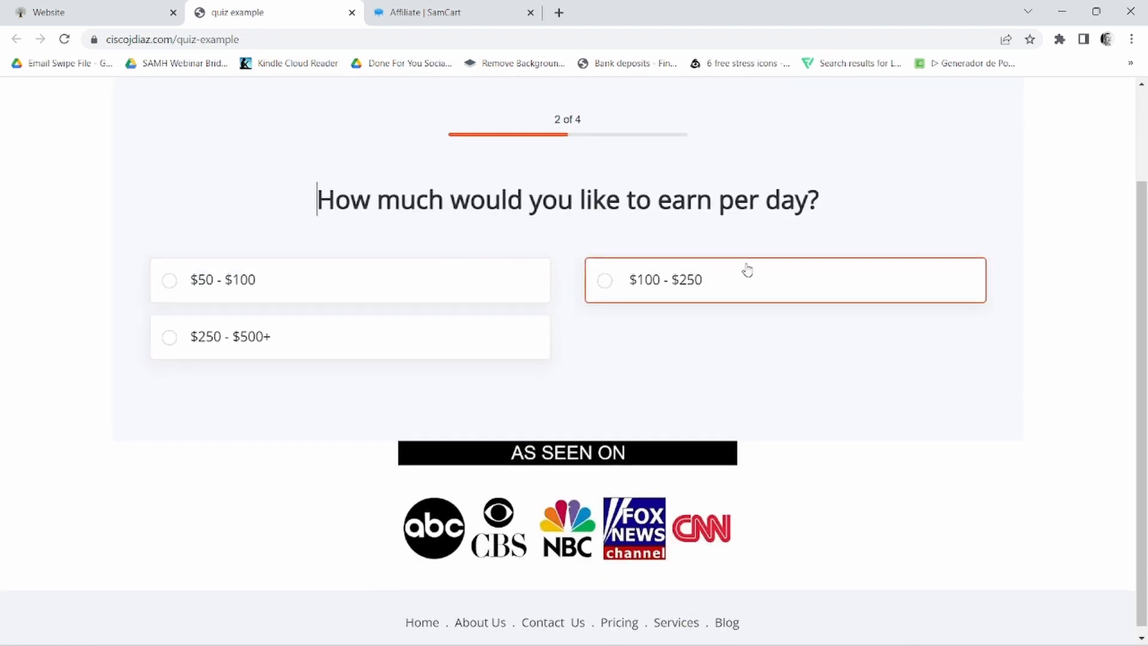
{"action": "left_click", "coordinate": [243, 335]}
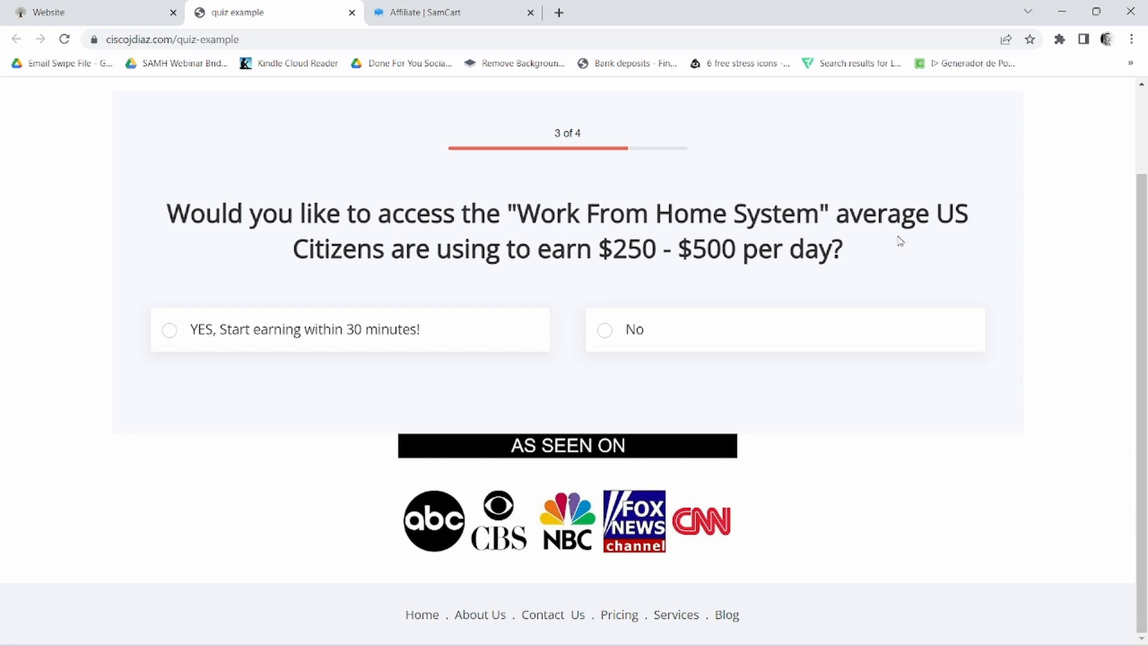
{"action": "left_click", "coordinate": [326, 329]}
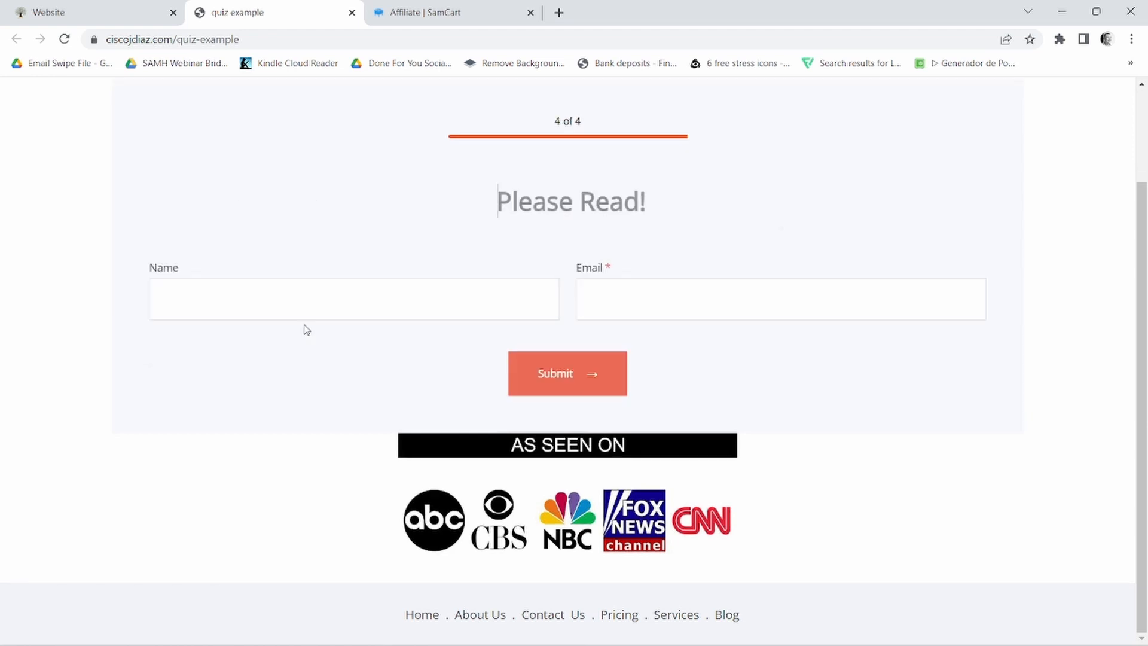
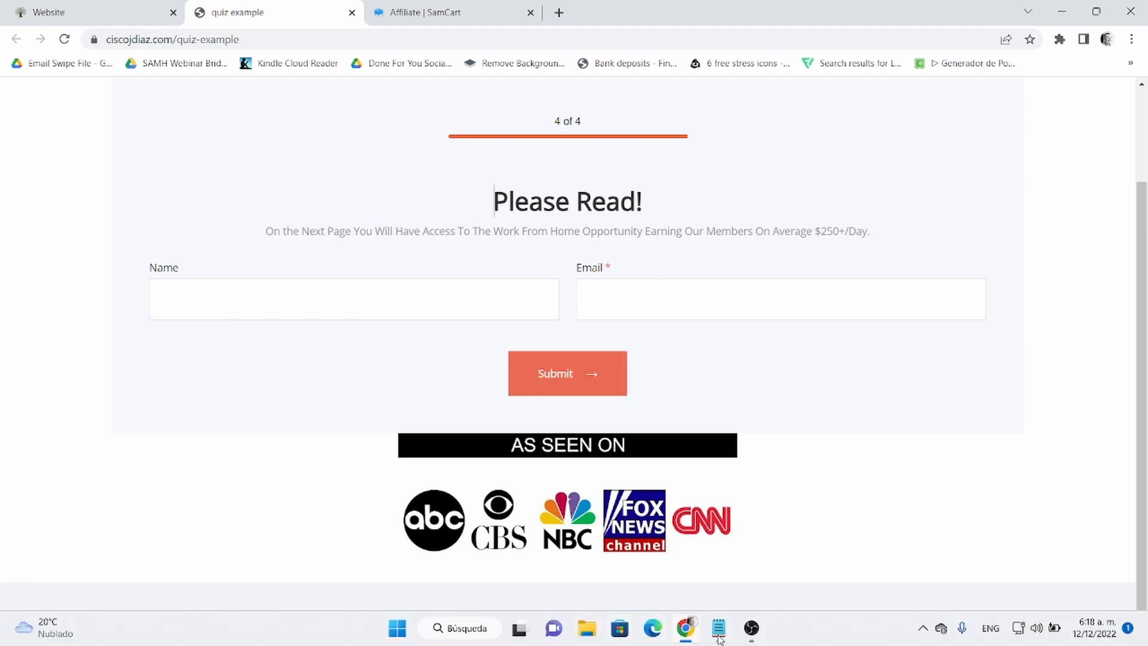
- Return to the page builder, and copy the "GET INSTANT ACCESS!" line from the Notepad notes
{"action": "left_click", "coordinate": [166, 6]}
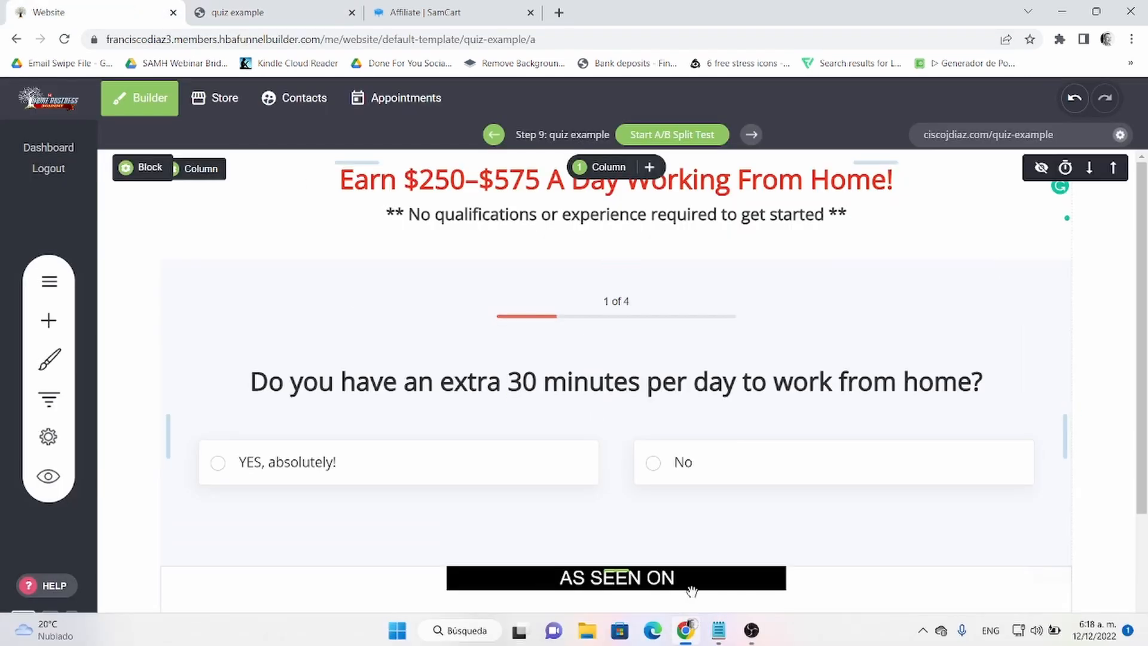
{"action": "scroll", "coordinate": [739, 568], "scroll_direction": "down", "scroll_amount": 3}
{"action": "scroll", "coordinate": [739, 568], "scroll_direction": "up", "scroll_amount": 3}
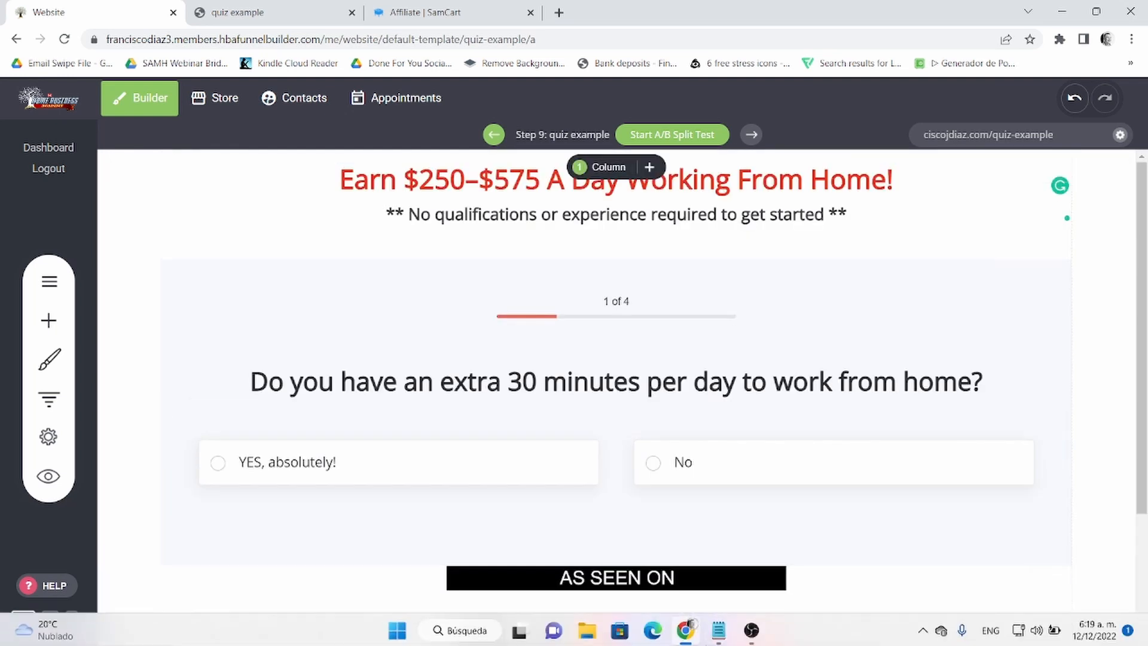
{"action": "left_click", "coordinate": [719, 639]}
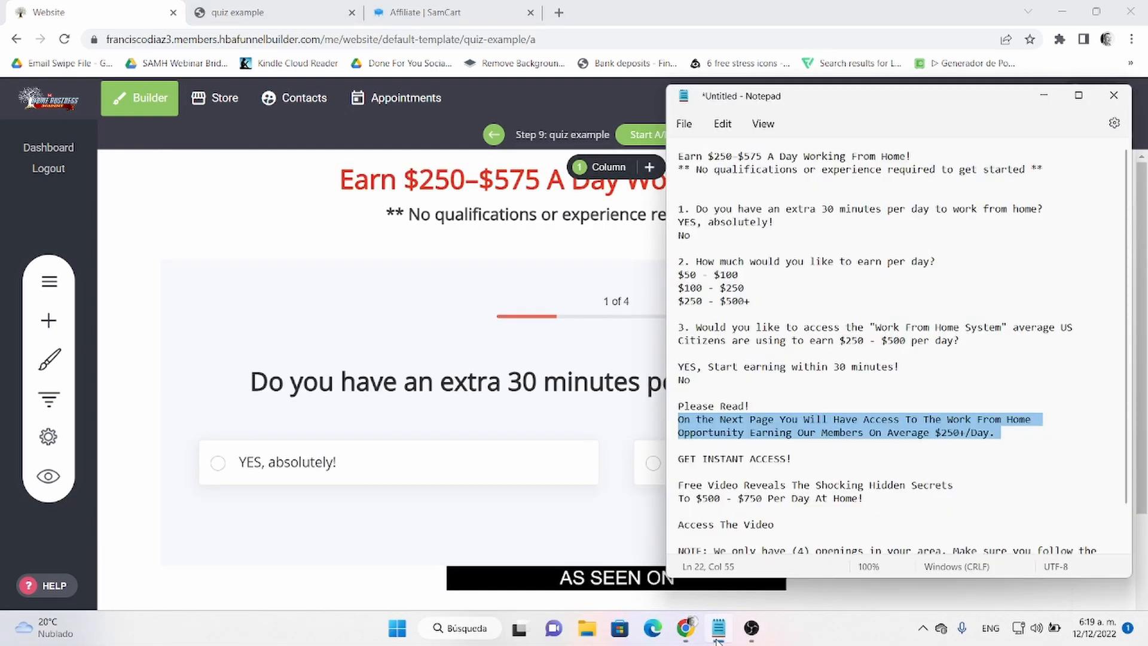
{"action": "triple_click", "coordinate": [715, 465]}
{"action": "right_click", "coordinate": [715, 465]}
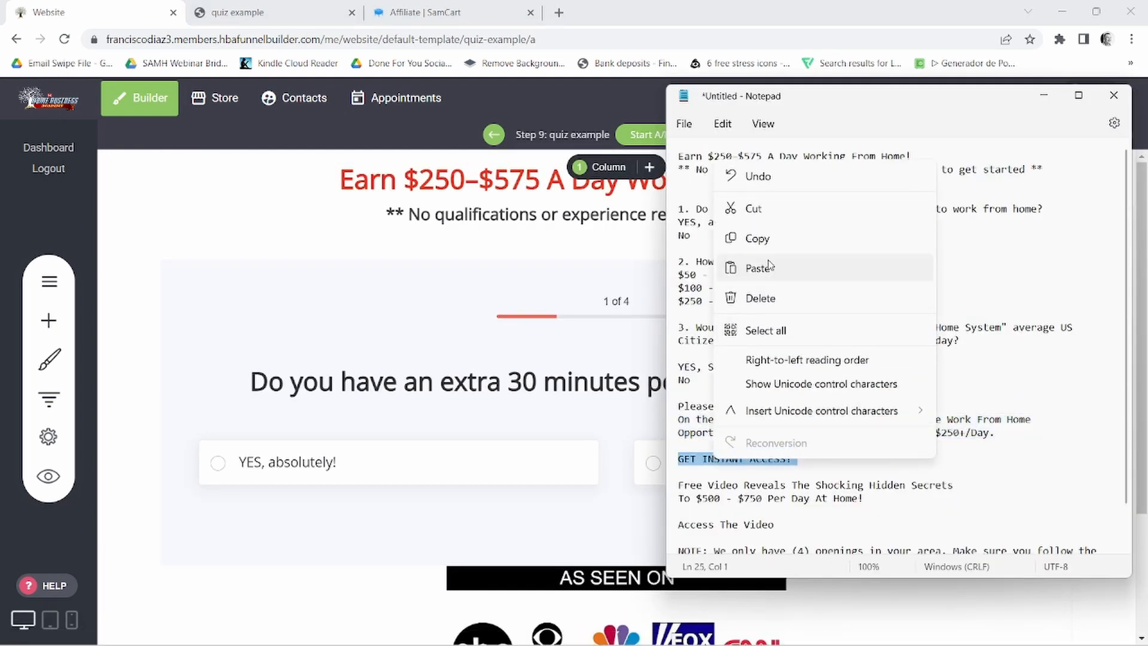
{"action": "left_click", "coordinate": [762, 236]}
{"action": "left_click", "coordinate": [322, 243]}
{"action": "left_click", "coordinate": [297, 267]}
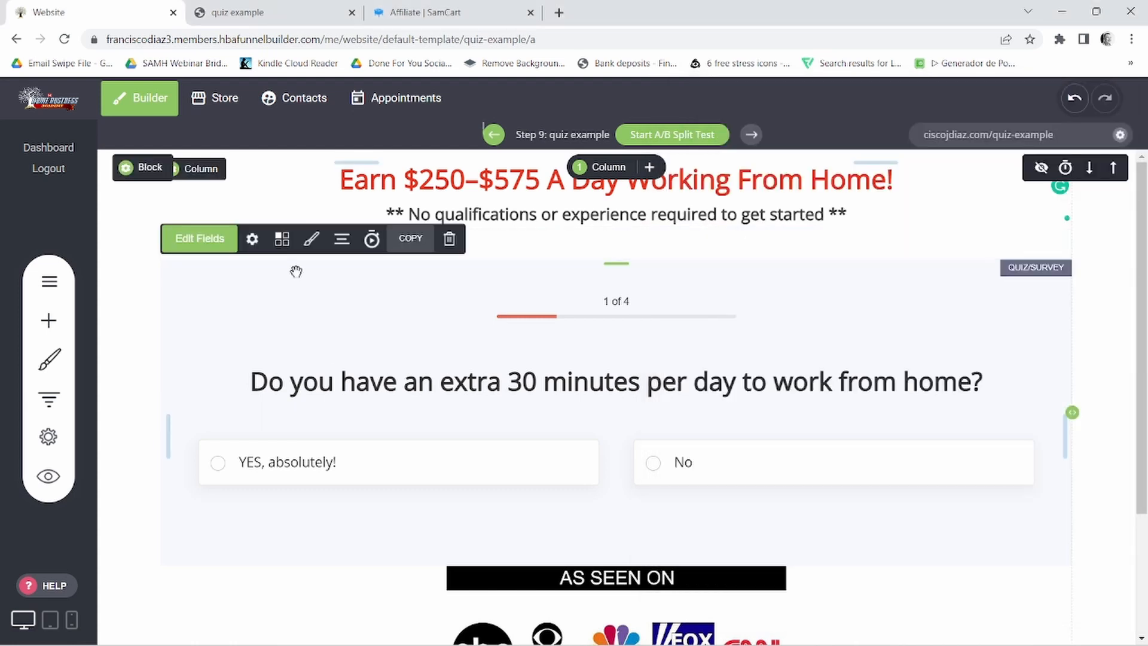
{"action": "left_click", "coordinate": [199, 238]}
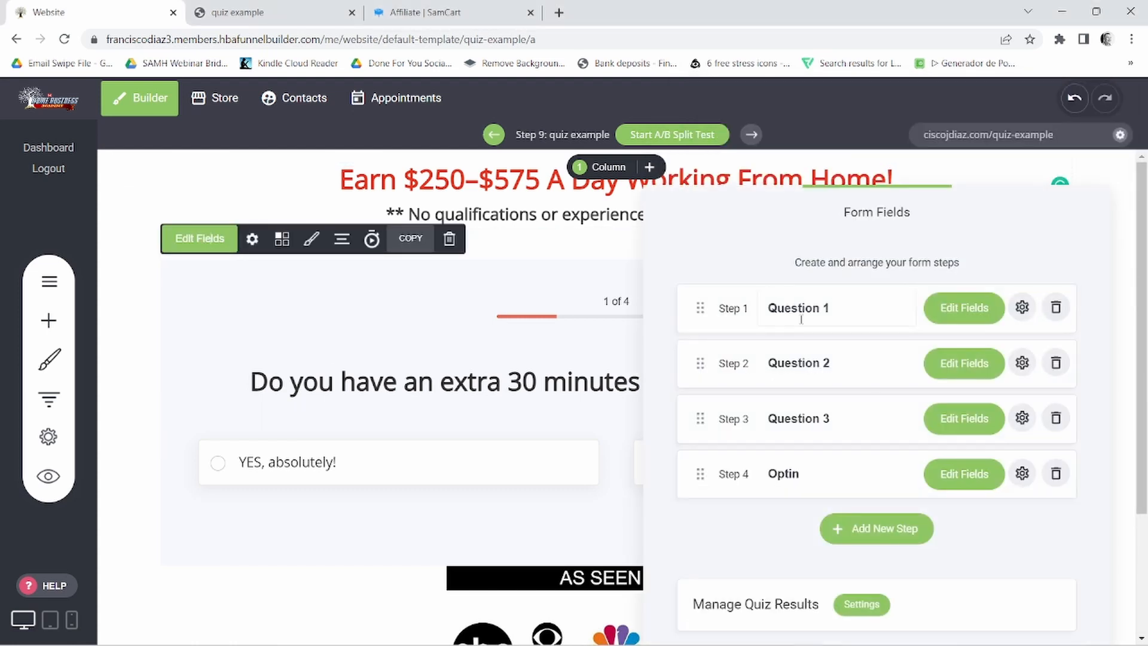
{"action": "left_click", "coordinate": [960, 475]}
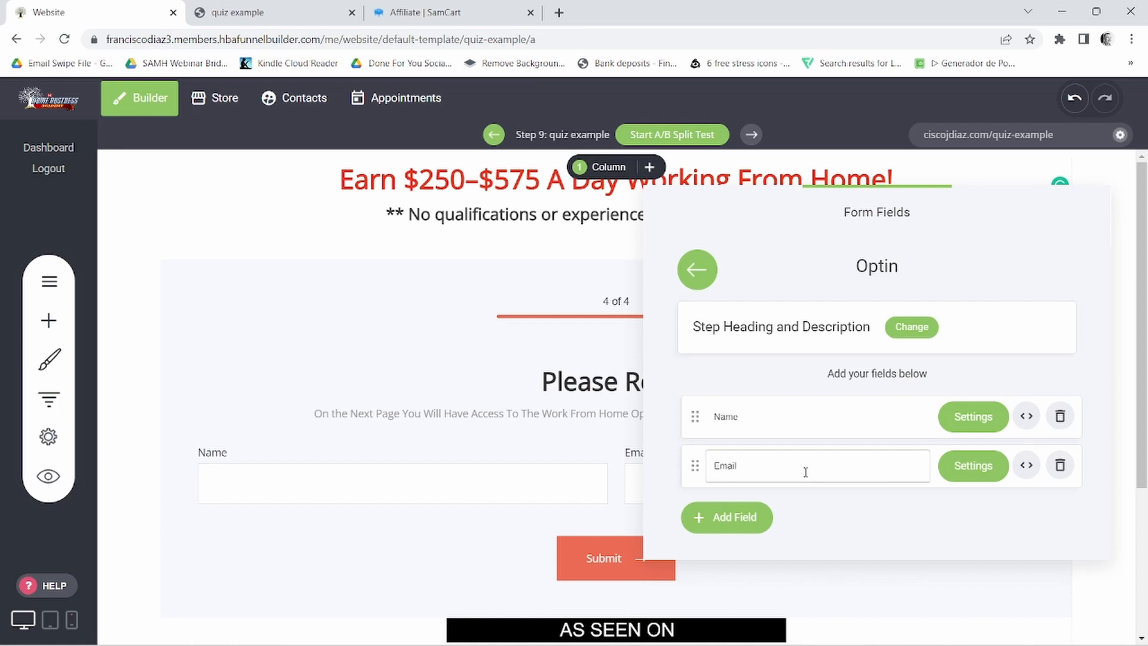
{"action": "left_click", "coordinate": [427, 374]}
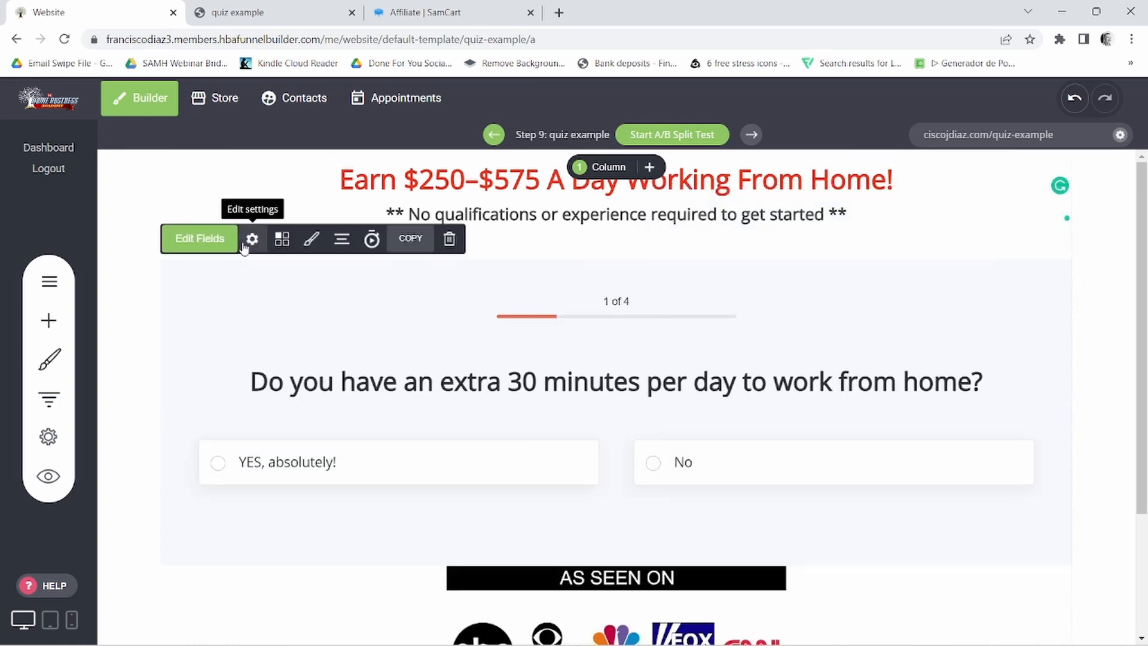
- Set the quiz form's complete button text to "GET INSTANT ACCESS!" and save the page
{"action": "left_click", "coordinate": [248, 240]}
{"action": "scroll", "coordinate": [783, 404], "scroll_direction": "down", "scroll_amount": 2}
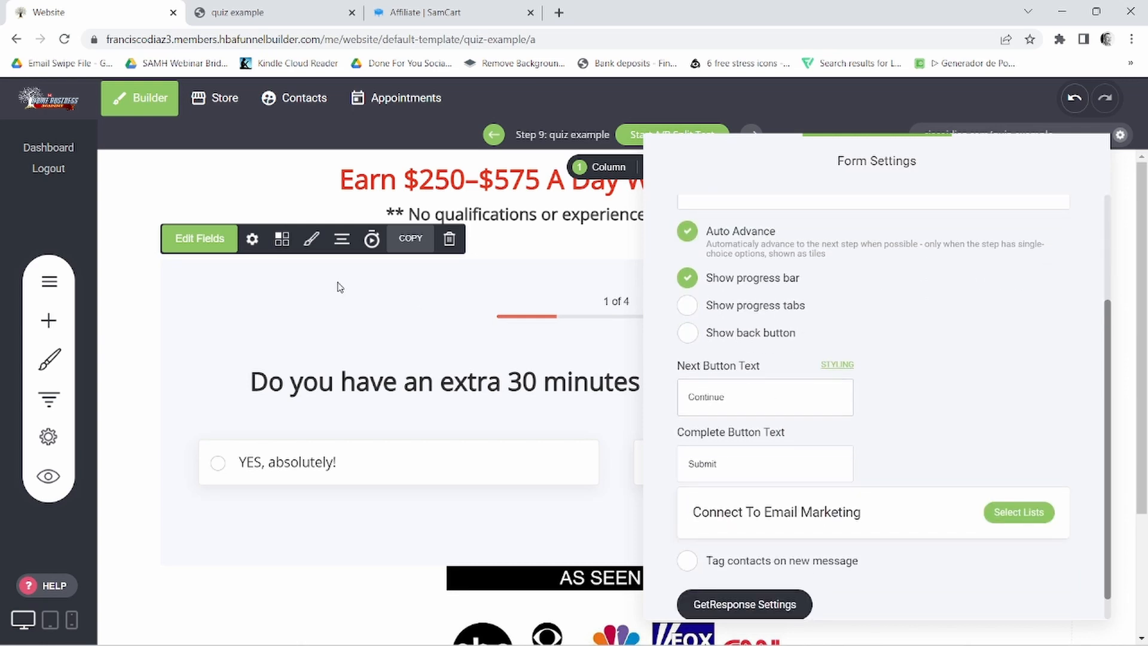
{"action": "double_click", "coordinate": [703, 464]}
{"action": "right_click", "coordinate": [706, 464]}
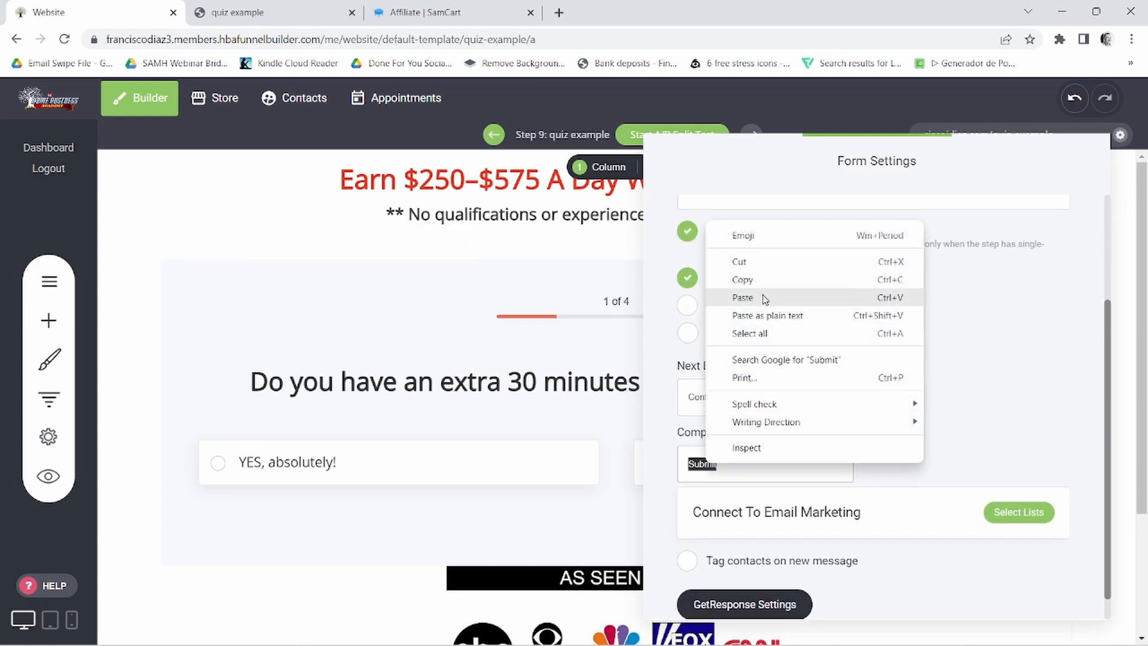
{"action": "left_click", "coordinate": [743, 298]}
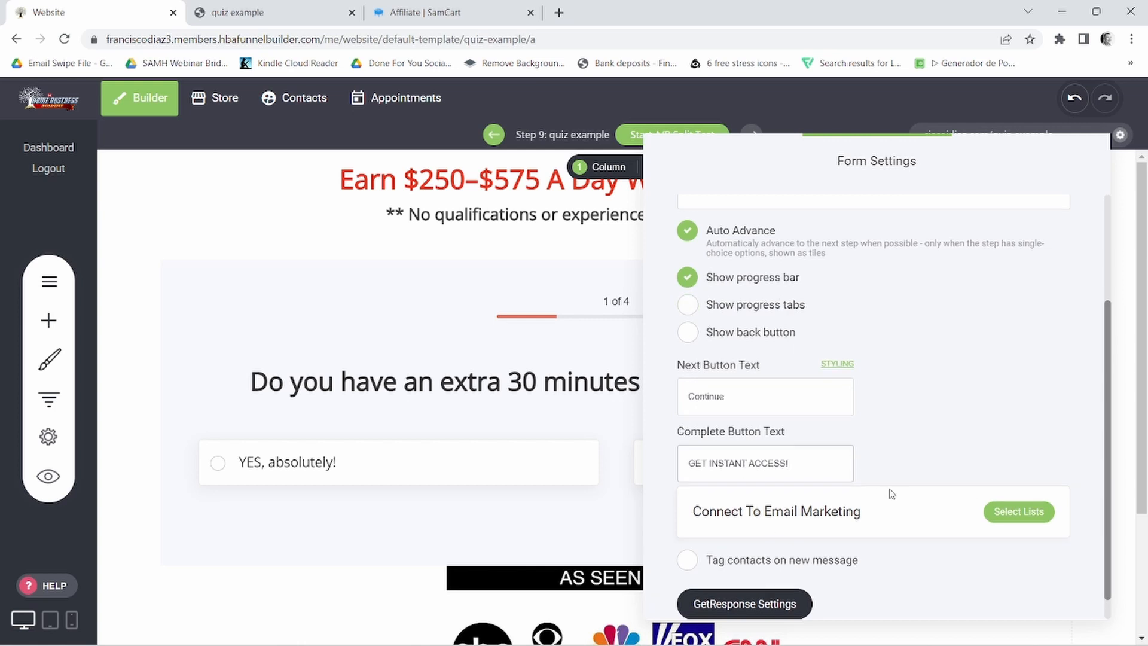
{"action": "scroll", "coordinate": [861, 487], "scroll_direction": "down", "scroll_amount": 1}
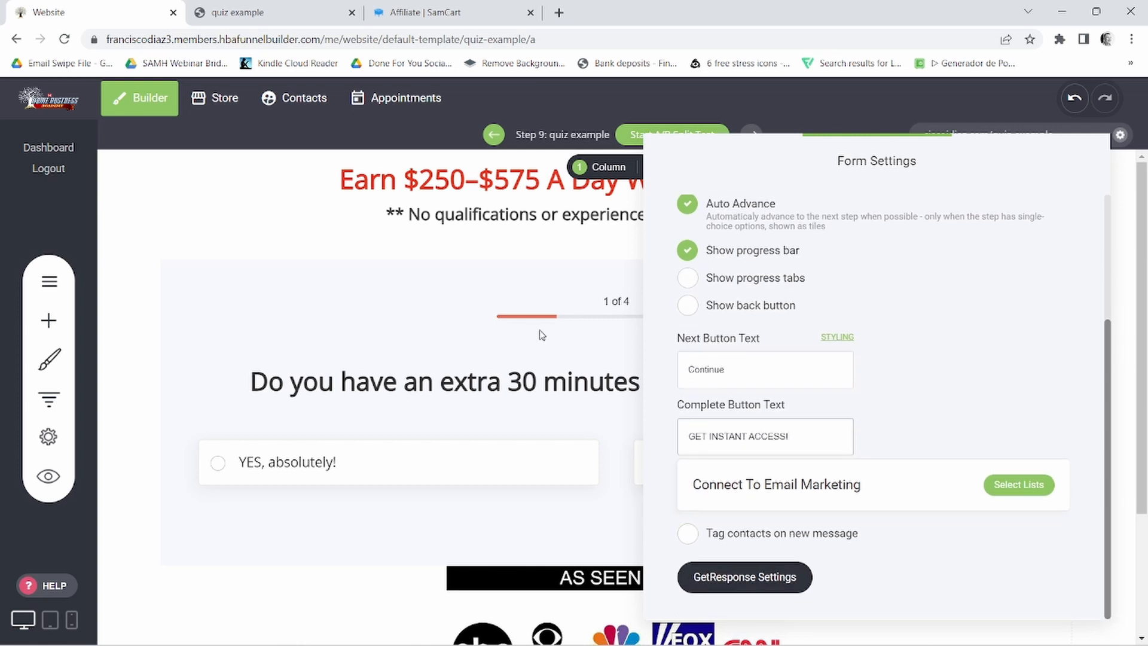
{"action": "left_click", "coordinate": [436, 351]}
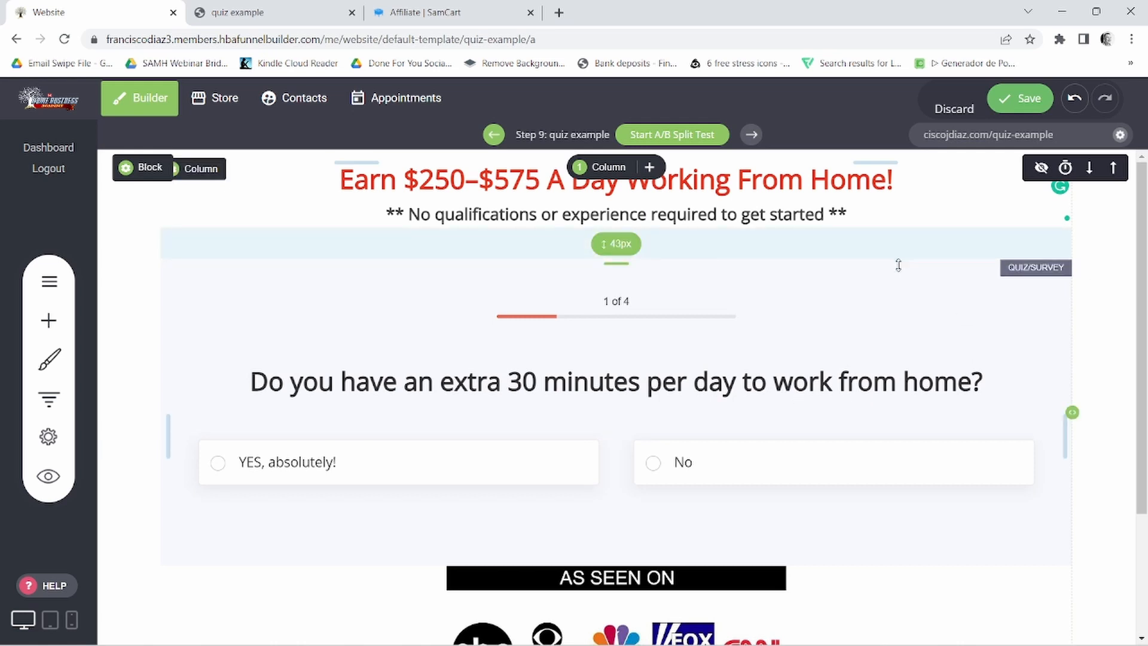
{"action": "left_click", "coordinate": [1018, 97]}
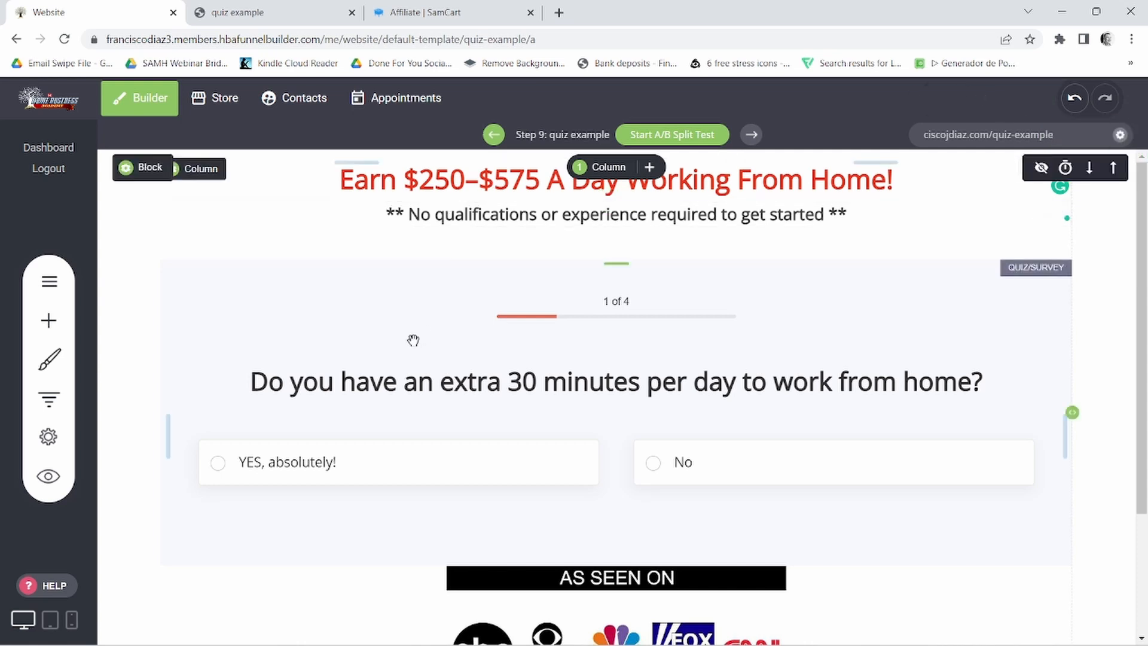
- Open the quiz results settings, and copy the "Free Video Reveals The Shocking Hidden Secrets To $500 - $750 Per Day At Home!" headline from Notepad
{"action": "left_click", "coordinate": [348, 326]}
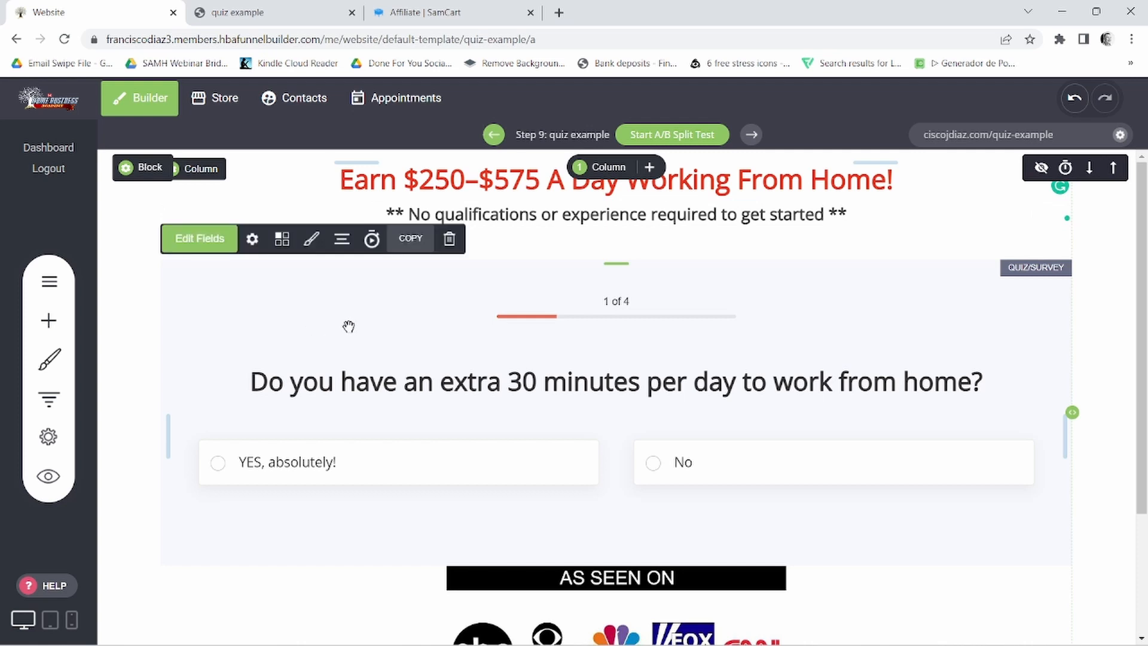
{"action": "left_click", "coordinate": [177, 246]}
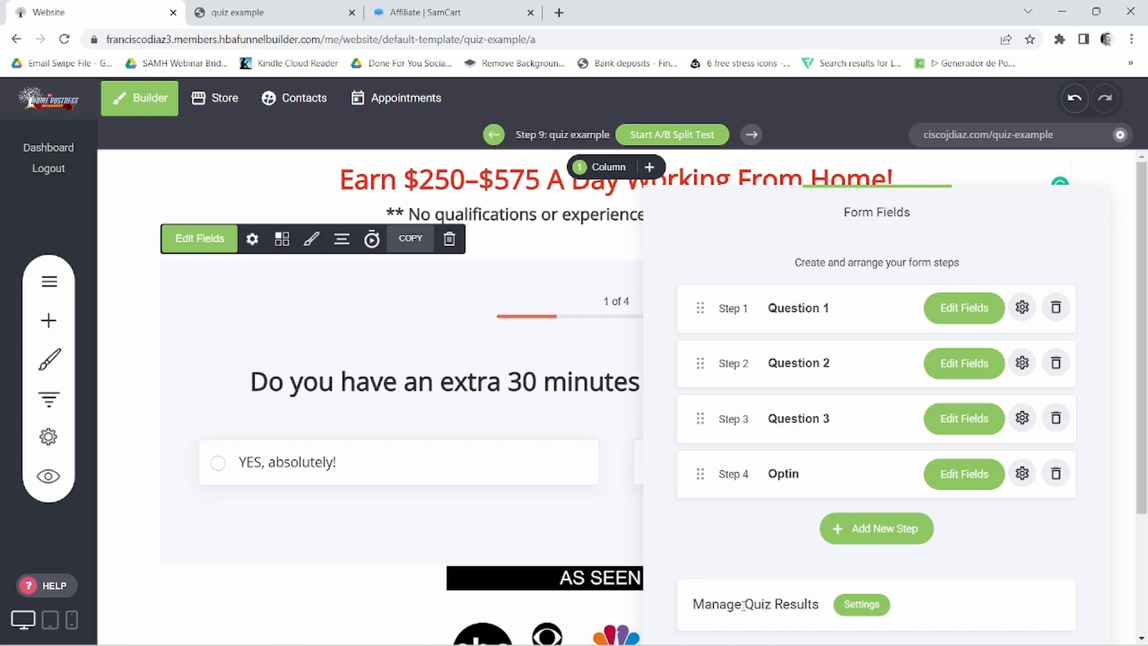
{"action": "left_click", "coordinate": [861, 605]}
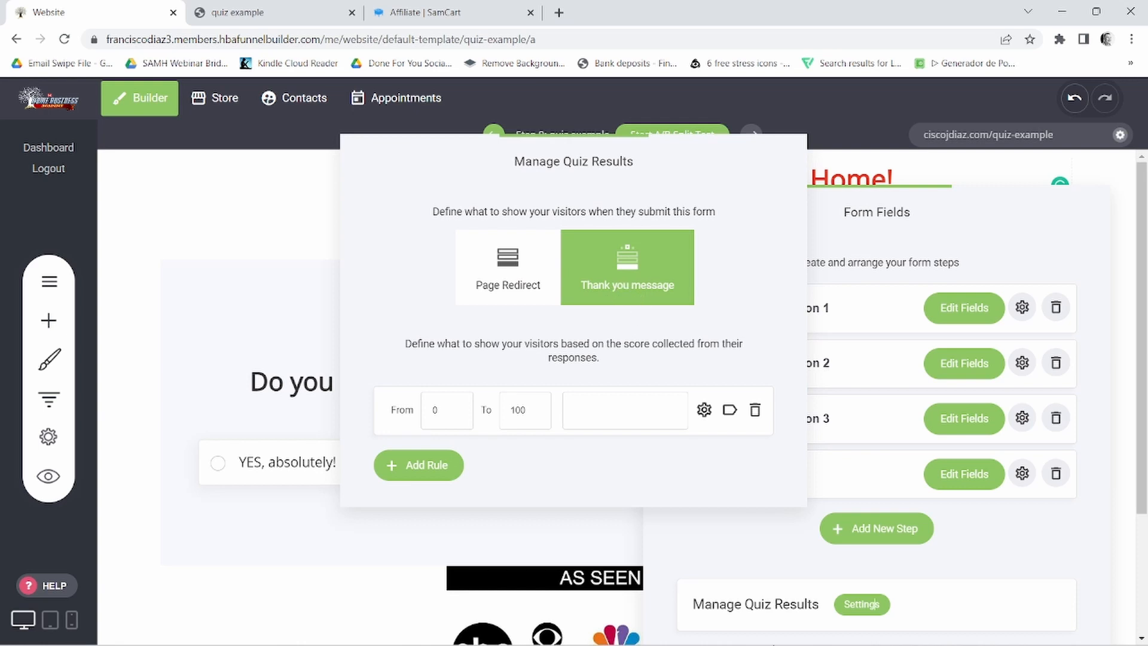
{"action": "left_click", "coordinate": [718, 628]}
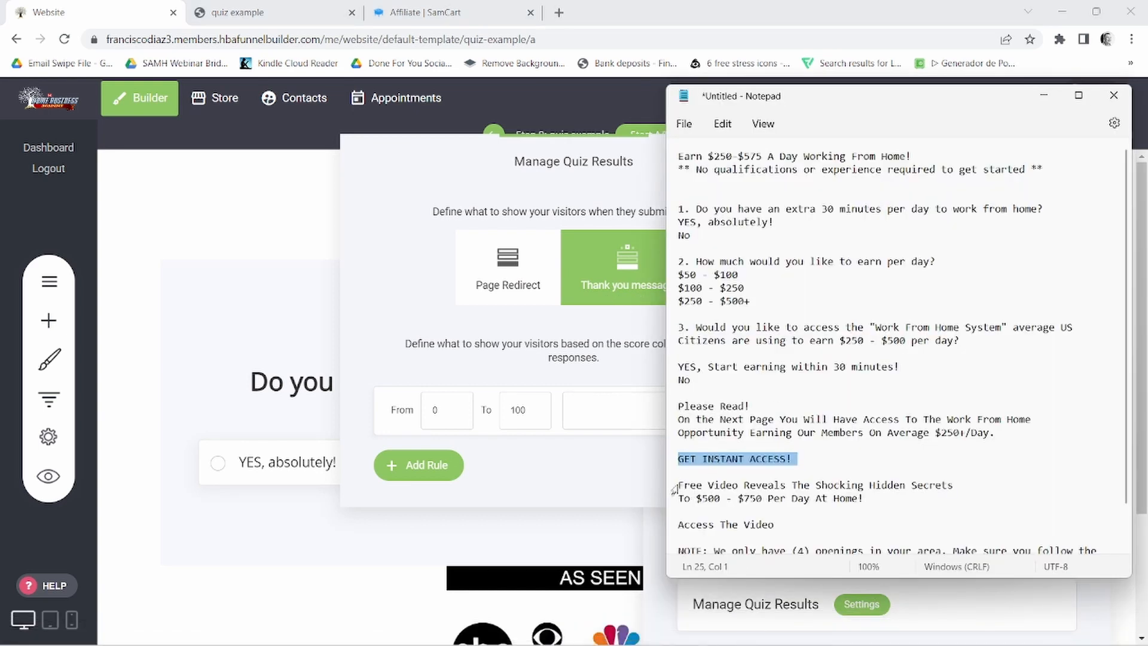
{"action": "left_click_drag", "start_coordinate": [676, 486], "coordinate": [887, 502]}
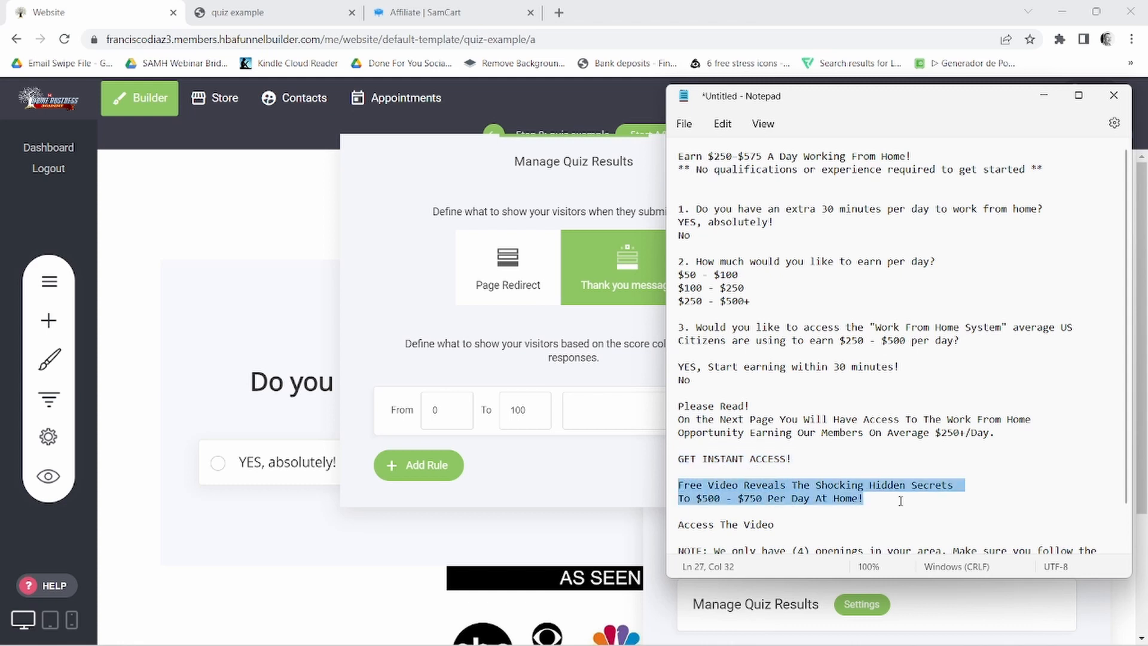
{"action": "right_click", "coordinate": [834, 501]}
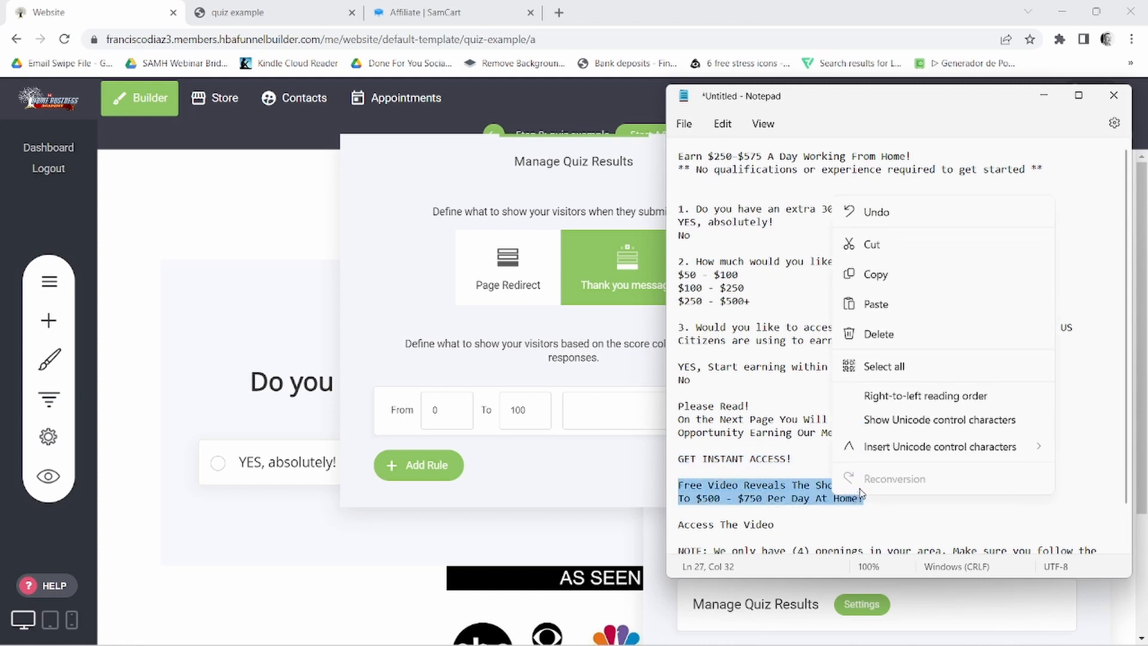
{"action": "left_click", "coordinate": [873, 273]}
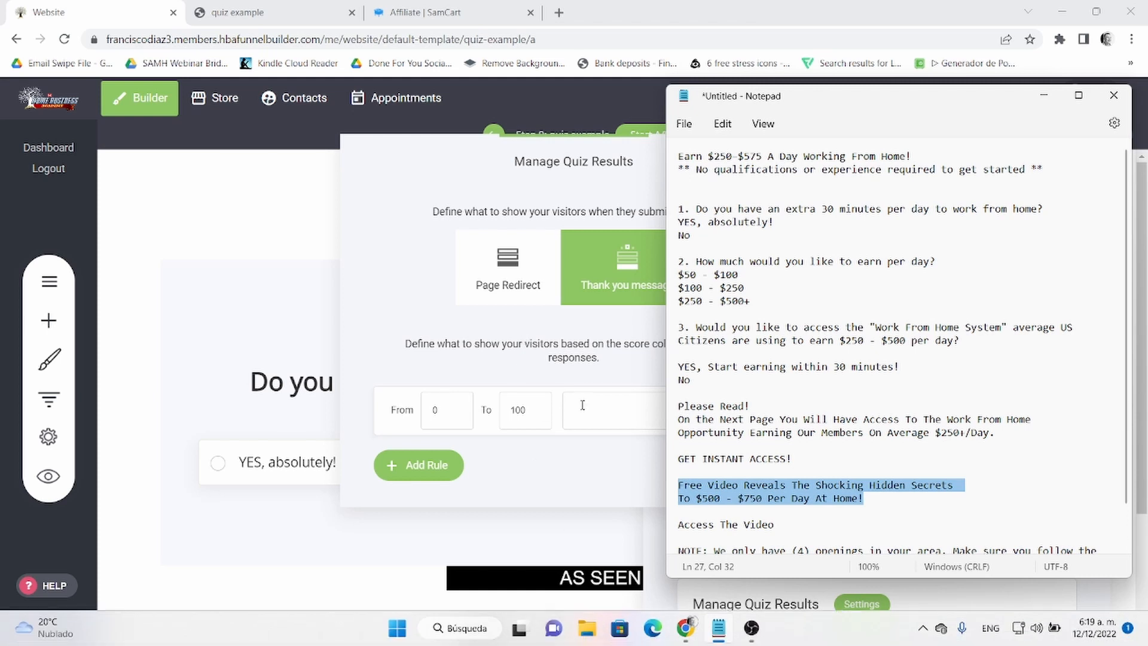
- Edit the thank-you message of the 0 to 100 score rule and paste the copied "Free Video Reveals" headline as its title
{"action": "left_click", "coordinate": [584, 410]}
{"action": "right_click", "coordinate": [586, 411]}
{"action": "left_click", "coordinate": [489, 233]}
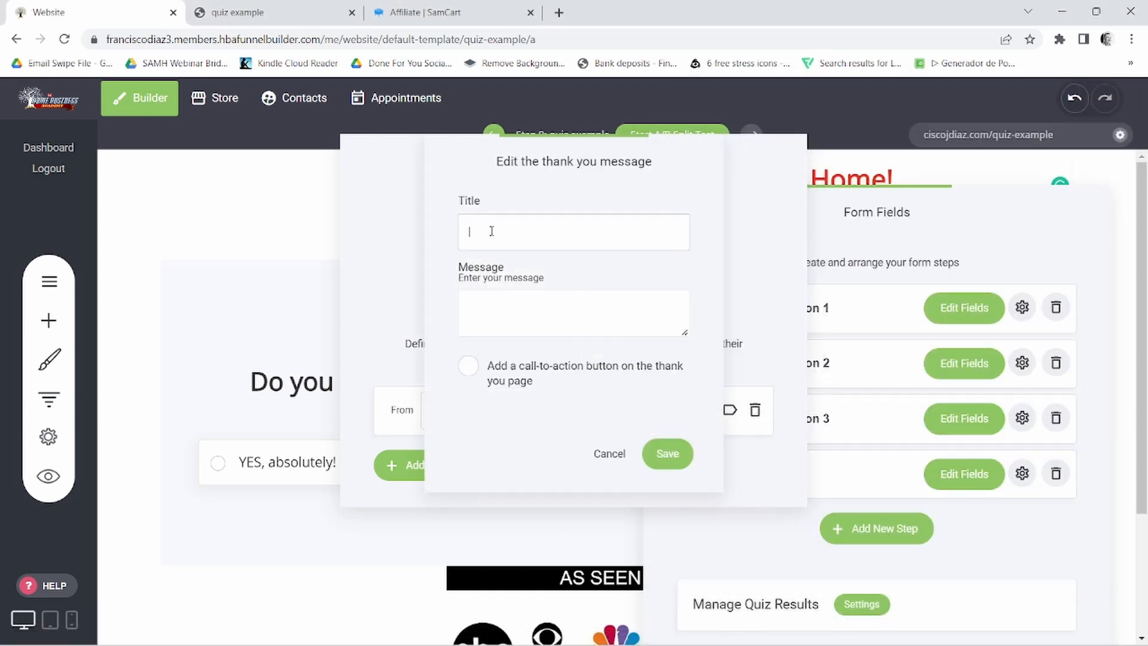
{"action": "right_click", "coordinate": [491, 232]}
{"action": "left_click", "coordinate": [527, 353]}
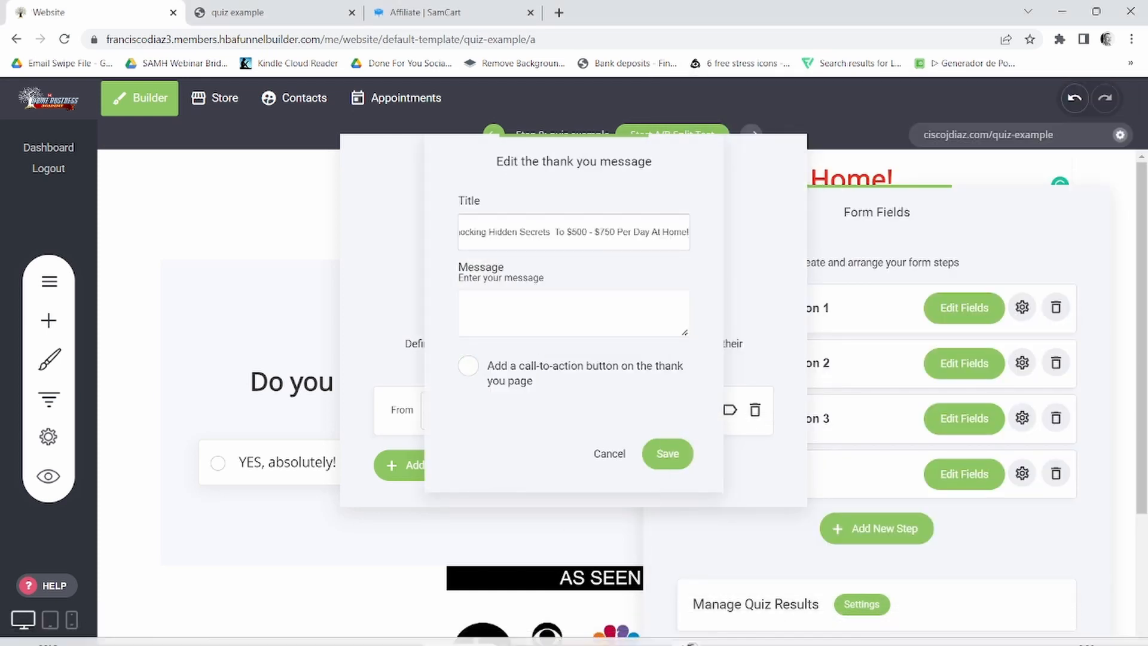
- Fill the thank-you message body with the "NOTE: We only have (4) openings in your area." paragraph copied from the Notepad notes
{"action": "left_click", "coordinate": [721, 629]}
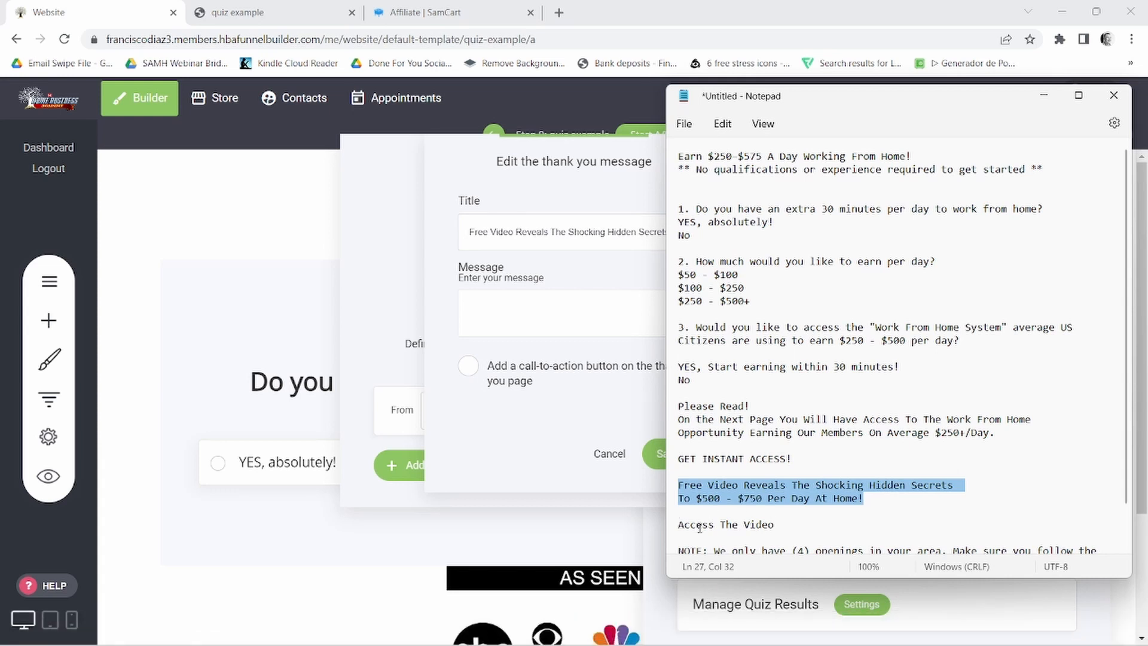
{"action": "scroll", "coordinate": [752, 464], "scroll_direction": "down", "scroll_amount": 1}
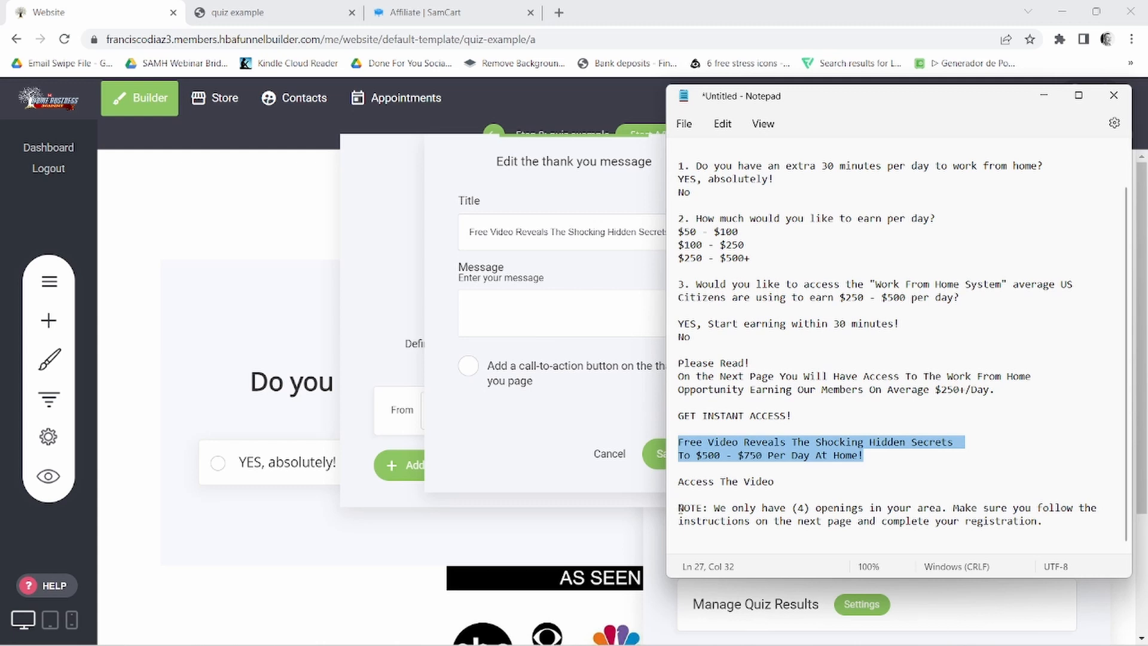
{"action": "left_click_drag", "start_coordinate": [680, 509], "coordinate": [1052, 534]}
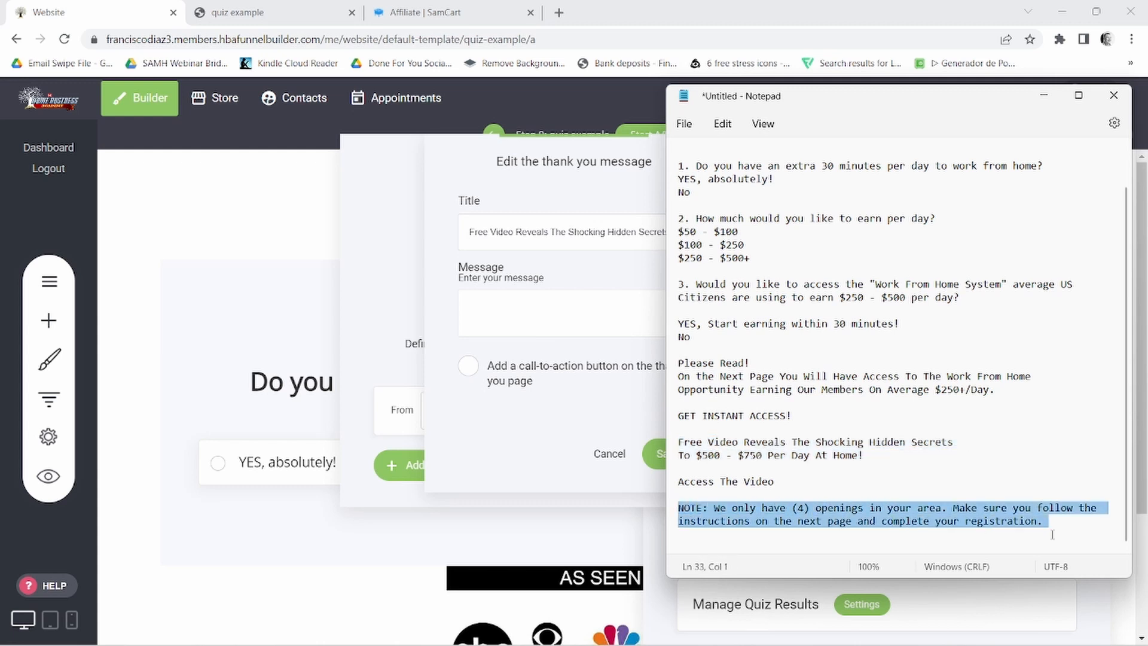
{"action": "right_click", "coordinate": [982, 522]}
{"action": "left_click", "coordinate": [837, 289]}
{"action": "left_click", "coordinate": [513, 317]}
{"action": "right_click", "coordinate": [513, 317]}
{"action": "left_click", "coordinate": [558, 443]}
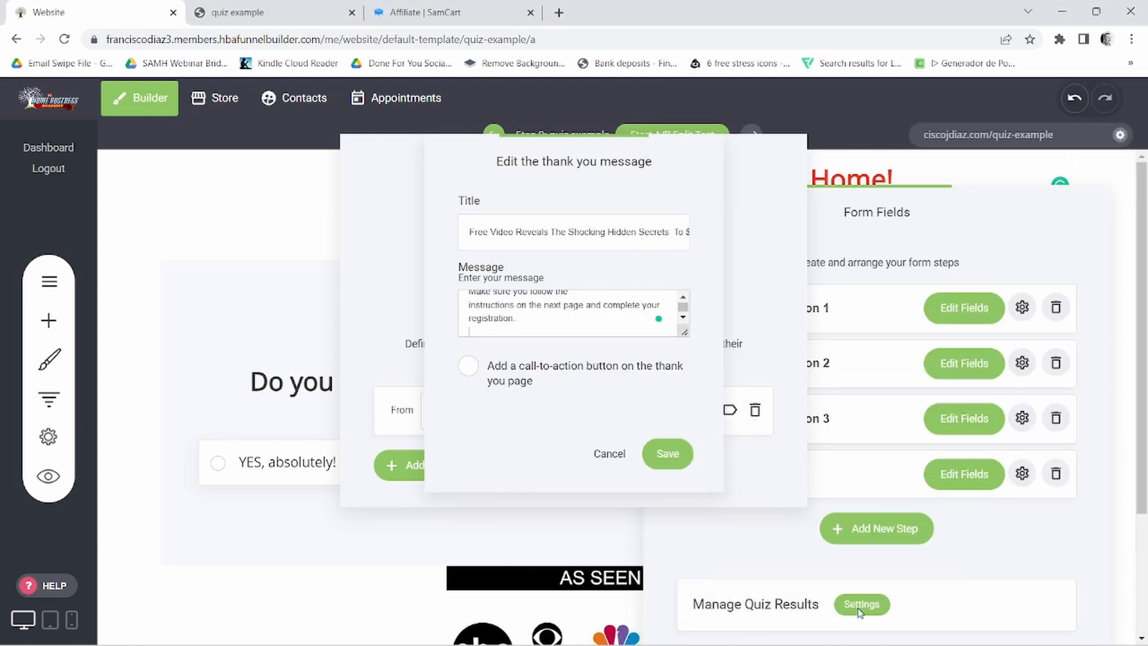
- Add a call-to-action button to the thank-you message with the text "Access The Video" copied from the Notepad notes
{"action": "left_click", "coordinate": [719, 628]}
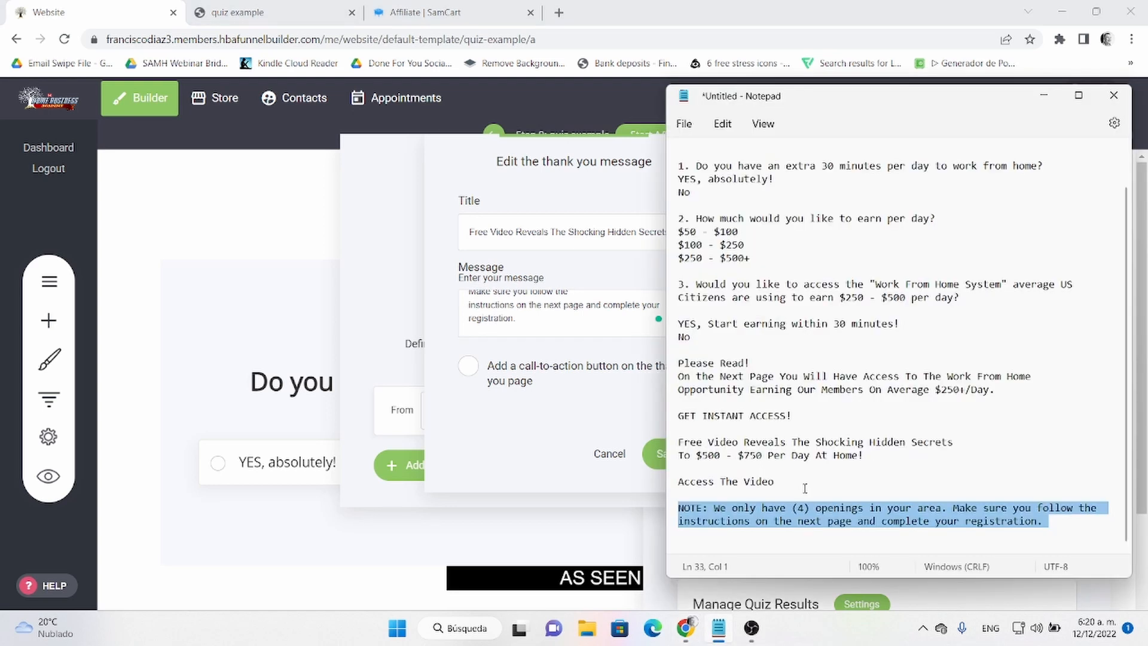
{"action": "triple_click", "coordinate": [729, 482]}
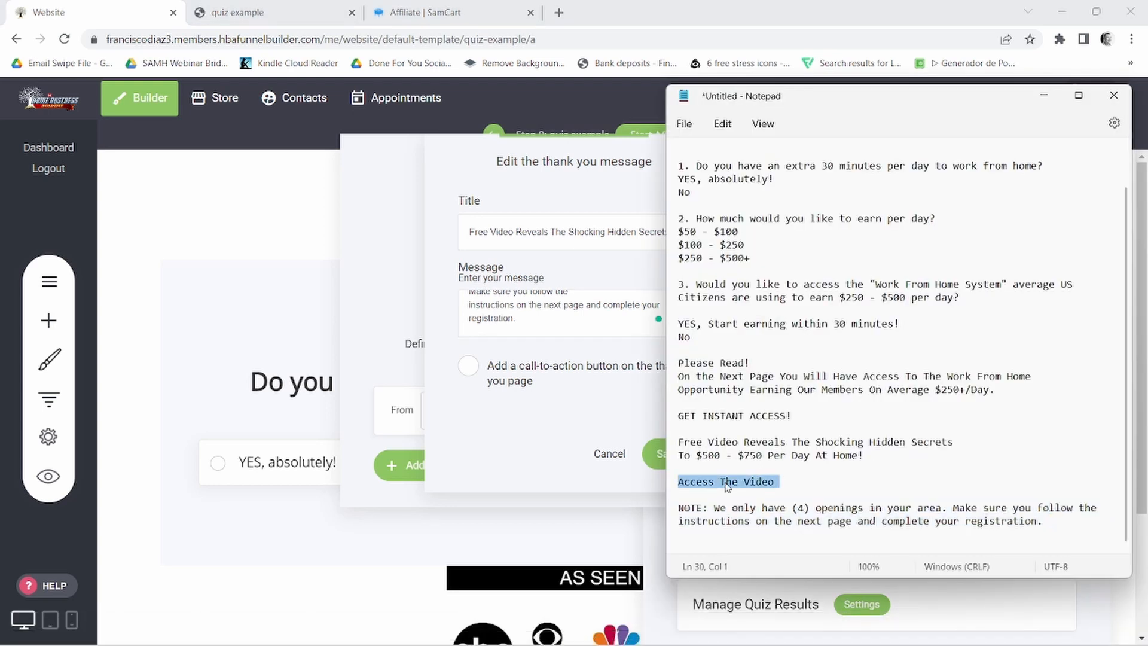
{"action": "right_click", "coordinate": [726, 482]}
{"action": "left_click", "coordinate": [774, 262]}
{"action": "left_click", "coordinate": [468, 366]}
{"action": "double_click", "coordinate": [487, 433]}
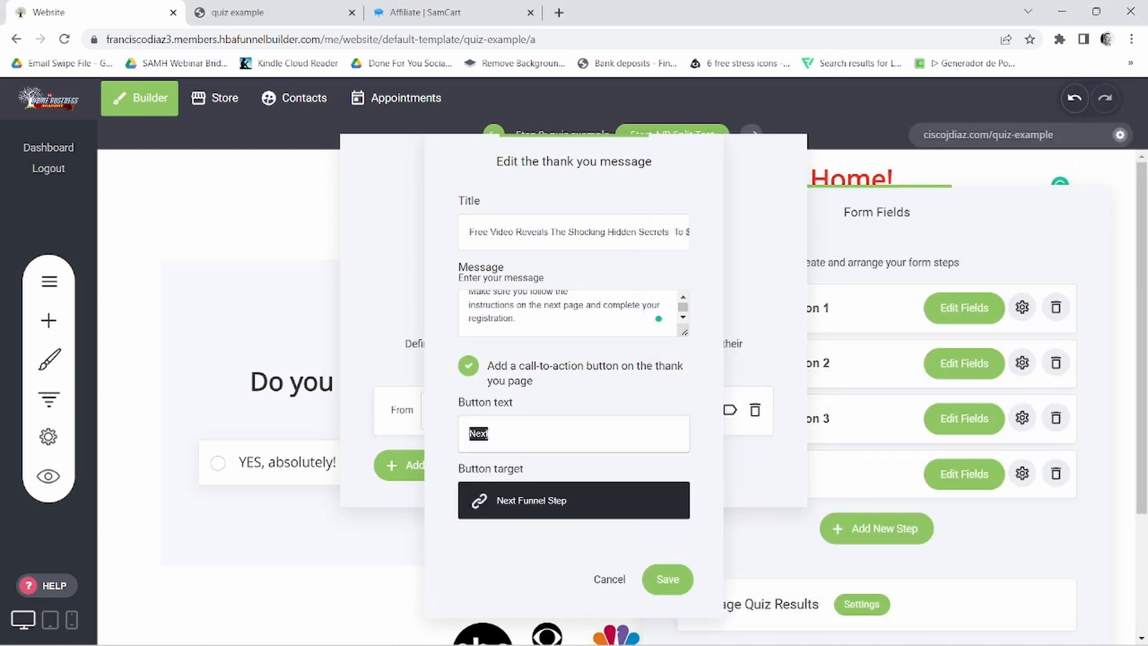
{"action": "right_click", "coordinate": [486, 433]}
{"action": "left_click", "coordinate": [524, 270]}
- Choose an external link as the thank-you button's target, and copy the HBA Premium - VSL ($1 Trial) affiliate link from SamCart
{"action": "left_click", "coordinate": [540, 504]}
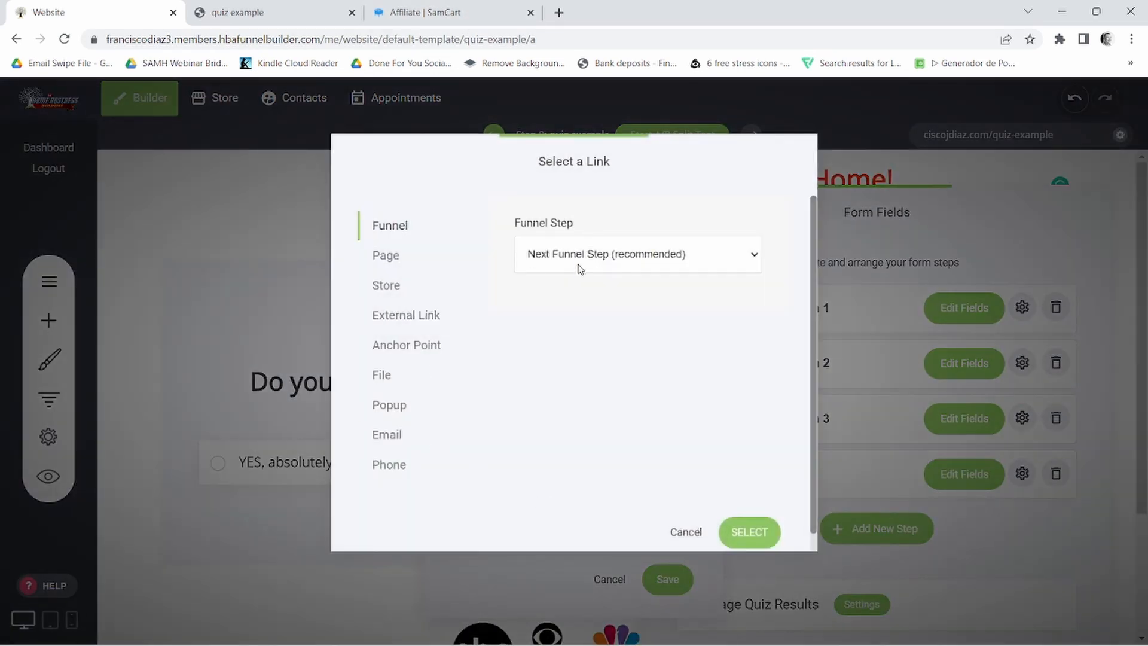
{"action": "left_click", "coordinate": [386, 320]}
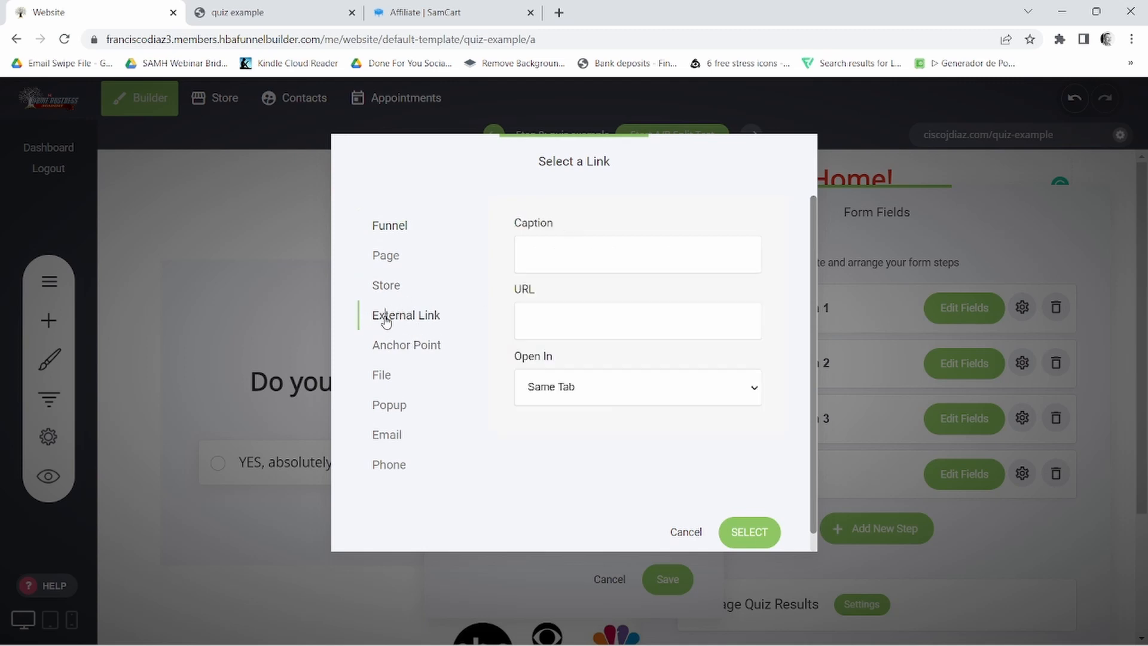
{"action": "key", "text": "ctrl+3"}
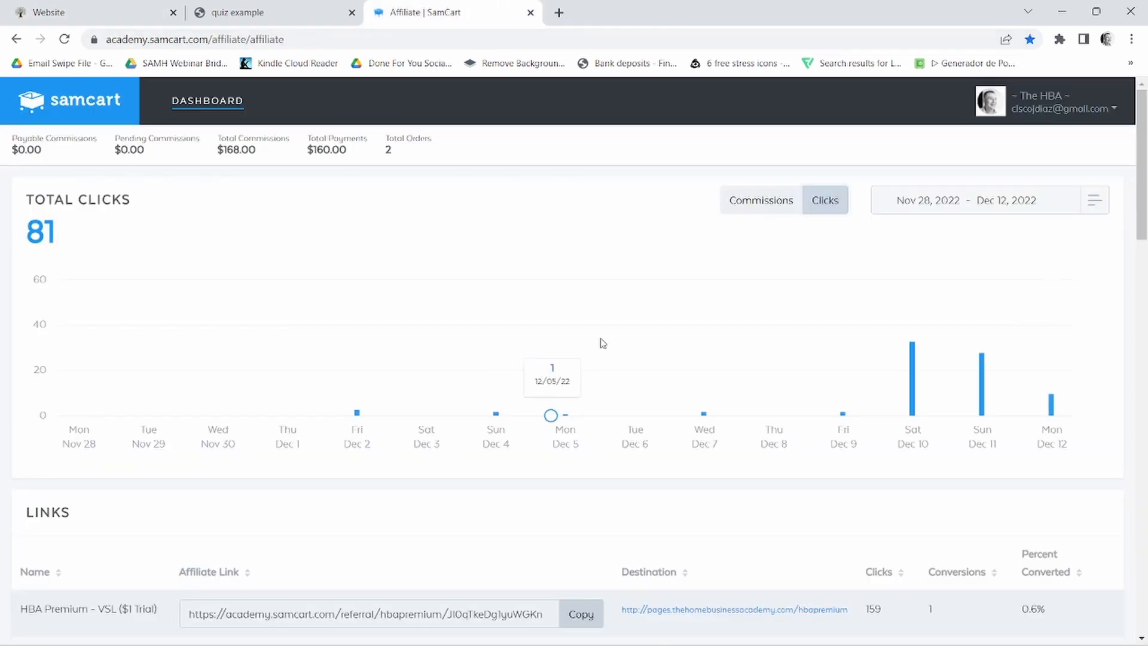
{"action": "scroll", "coordinate": [660, 394], "scroll_direction": "down", "scroll_amount": 5}
{"action": "left_click", "coordinate": [580, 241]}
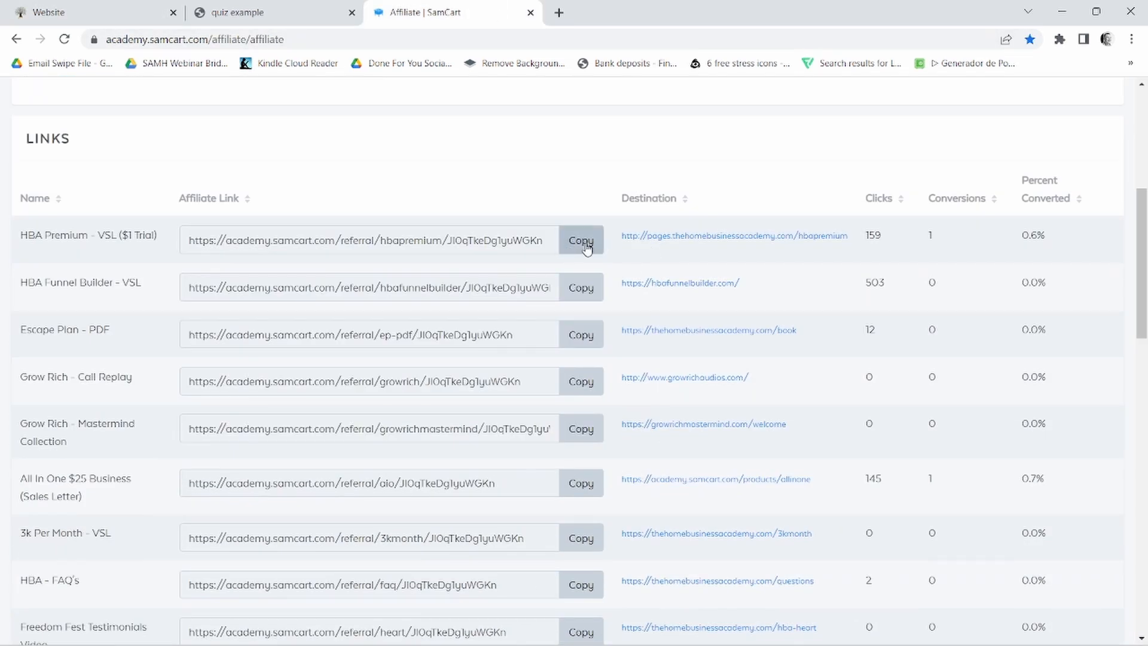
- Return to the funnel builder, paste the copied affiliate link as the external URL and apply it as the button target
{"action": "left_click", "coordinate": [259, 7]}
{"action": "left_click", "coordinate": [149, 10]}
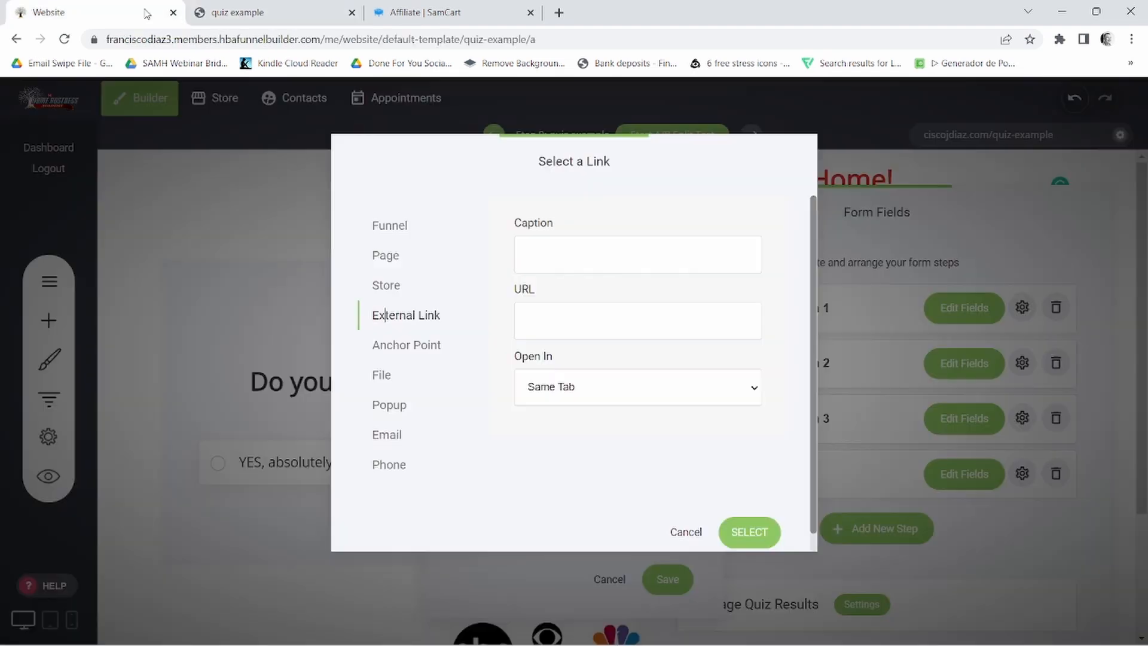
{"action": "right_click", "coordinate": [530, 320]}
{"action": "left_click", "coordinate": [575, 441]}
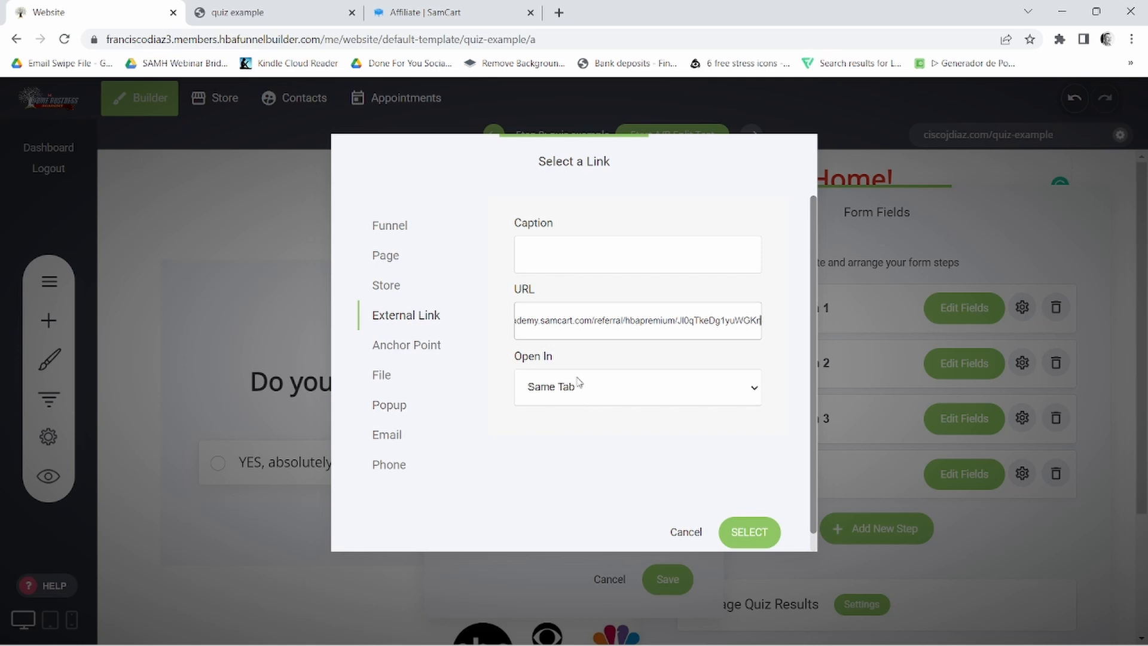
{"action": "left_click", "coordinate": [751, 536]}
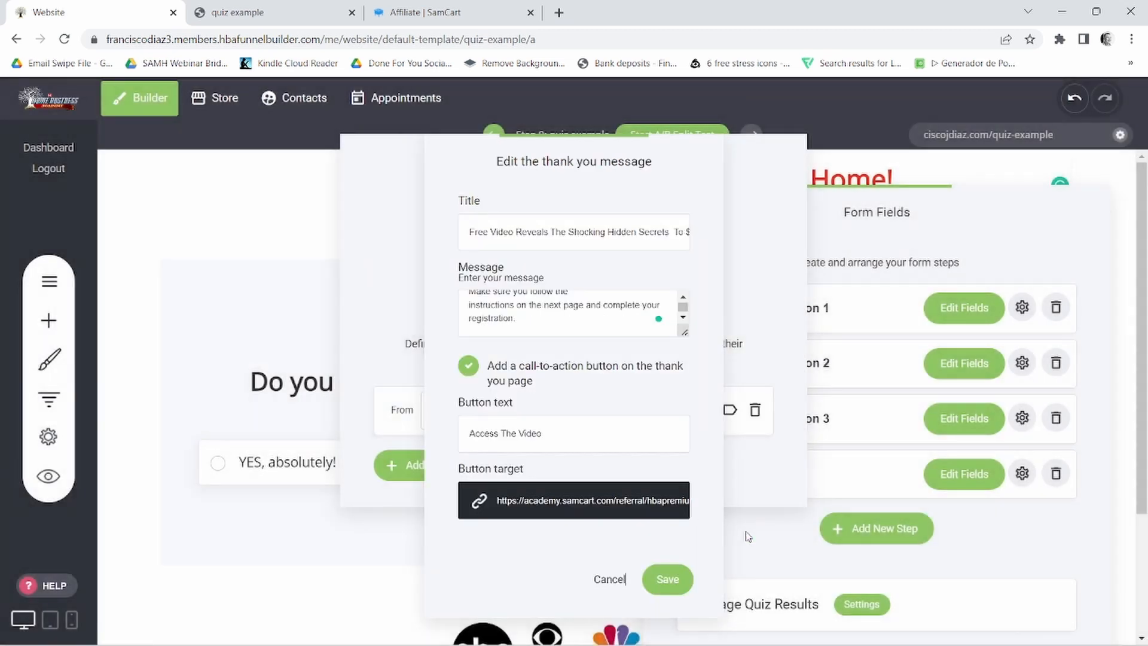
- Save the thank-you message, close the quiz results and form field settings, and save the page
{"action": "left_click", "coordinate": [682, 581]}
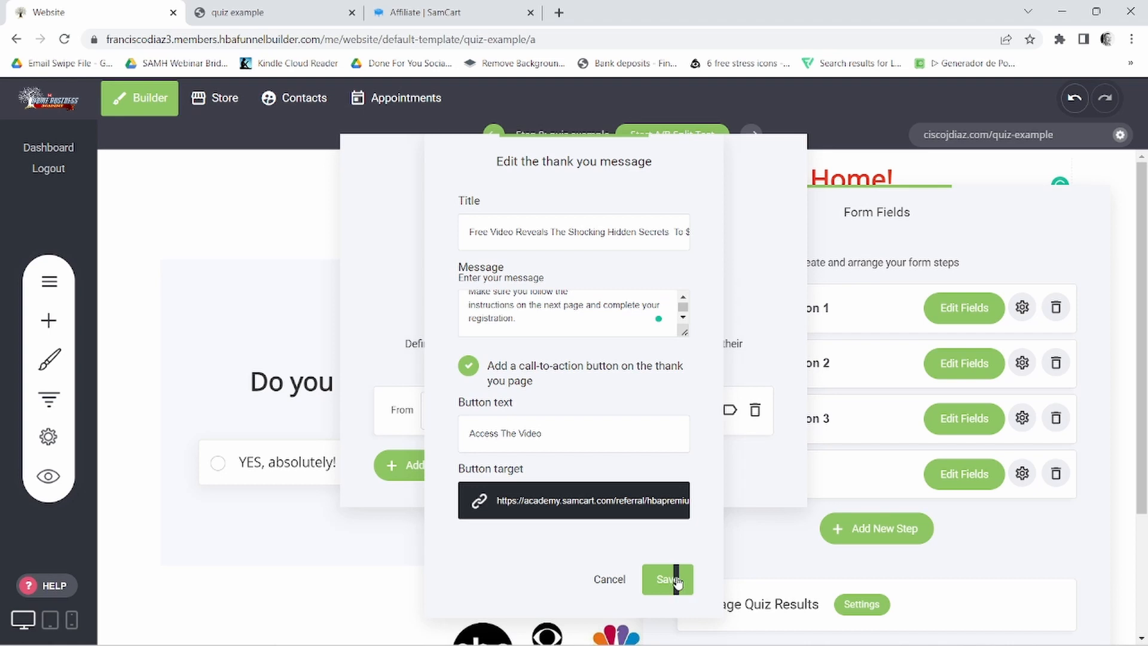
{"action": "left_click", "coordinate": [879, 254]}
{"action": "left_click", "coordinate": [571, 250]}
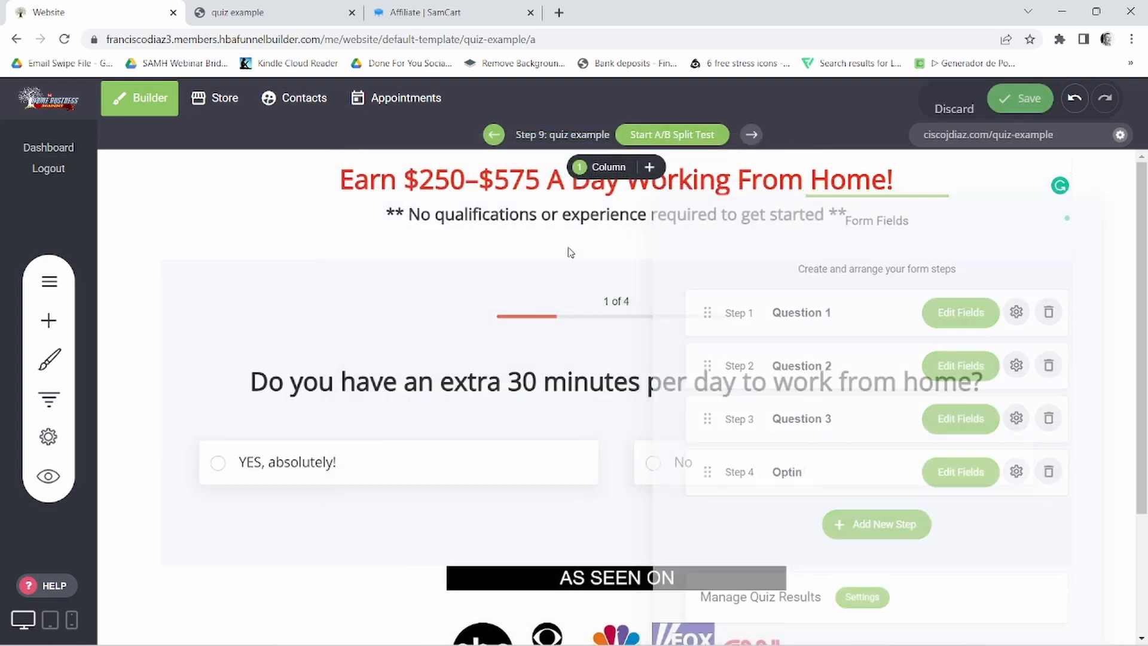
{"action": "left_click", "coordinate": [1018, 100]}
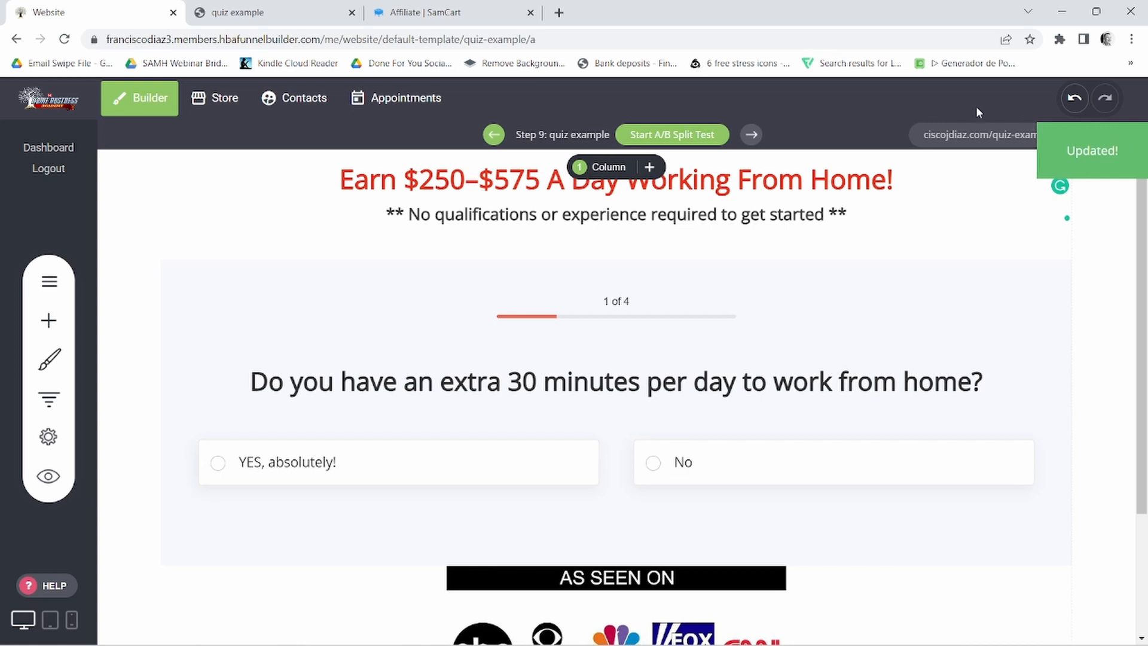
- Open the live quiz page and answer its questions with "YES, absolutely!", "$250 - $500+" and "YES, Start earning within 30 minutes!"
{"action": "scroll", "coordinate": [884, 474], "scroll_direction": "down", "scroll_amount": 3}
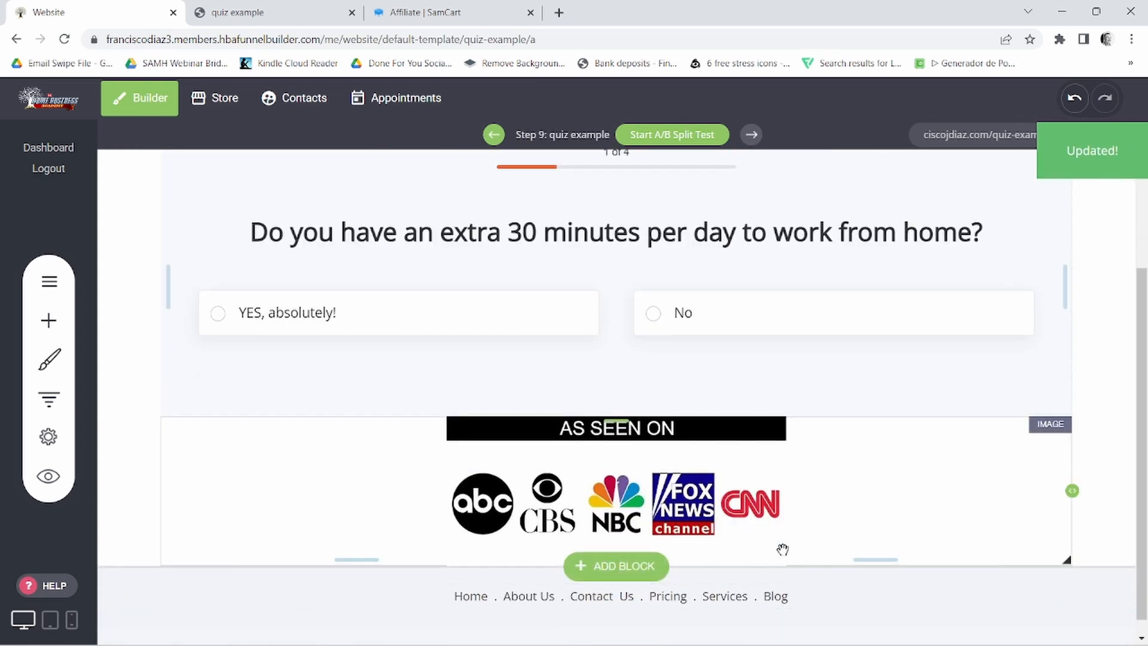
{"action": "left_click", "coordinate": [1023, 141]}
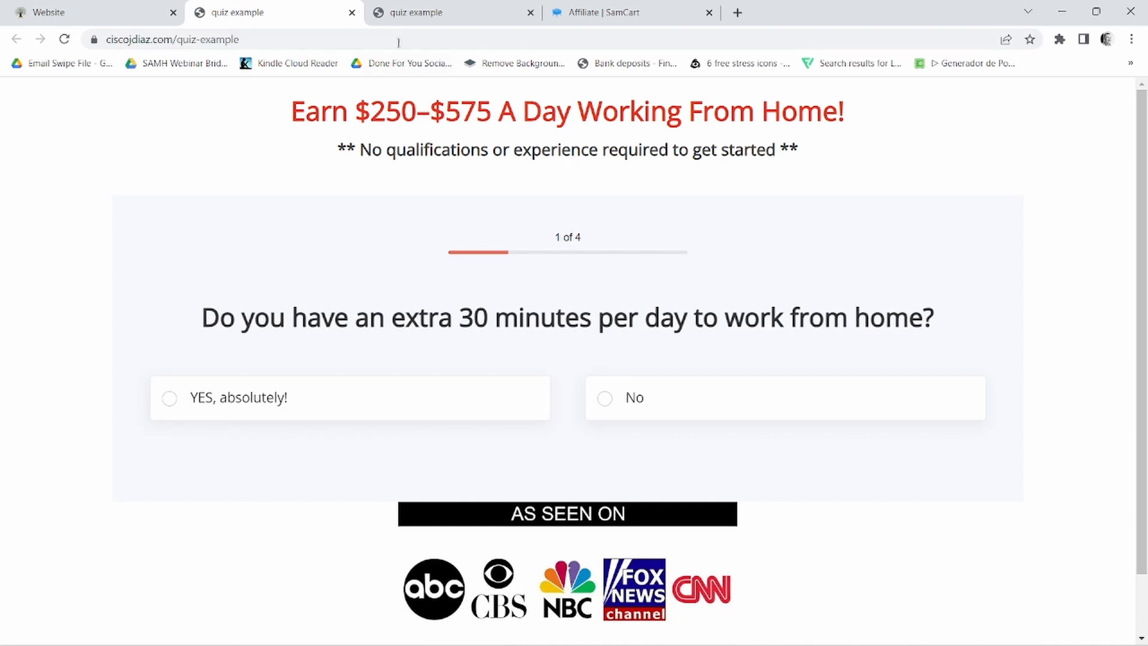
{"action": "left_click", "coordinate": [530, 12]}
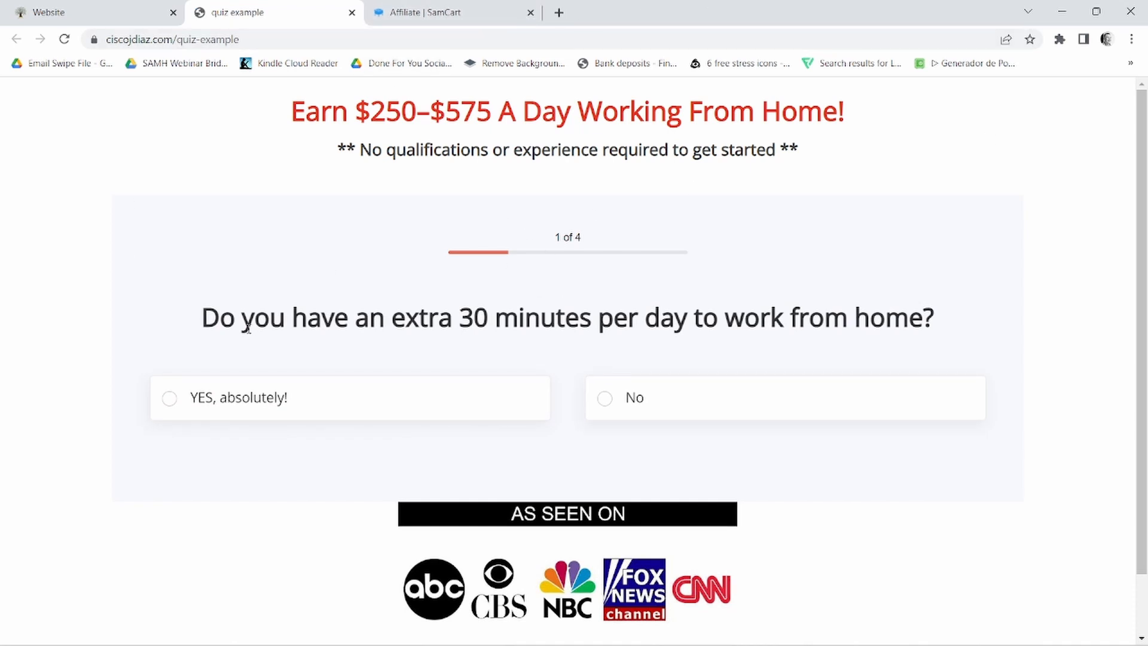
{"action": "left_click", "coordinate": [281, 397]}
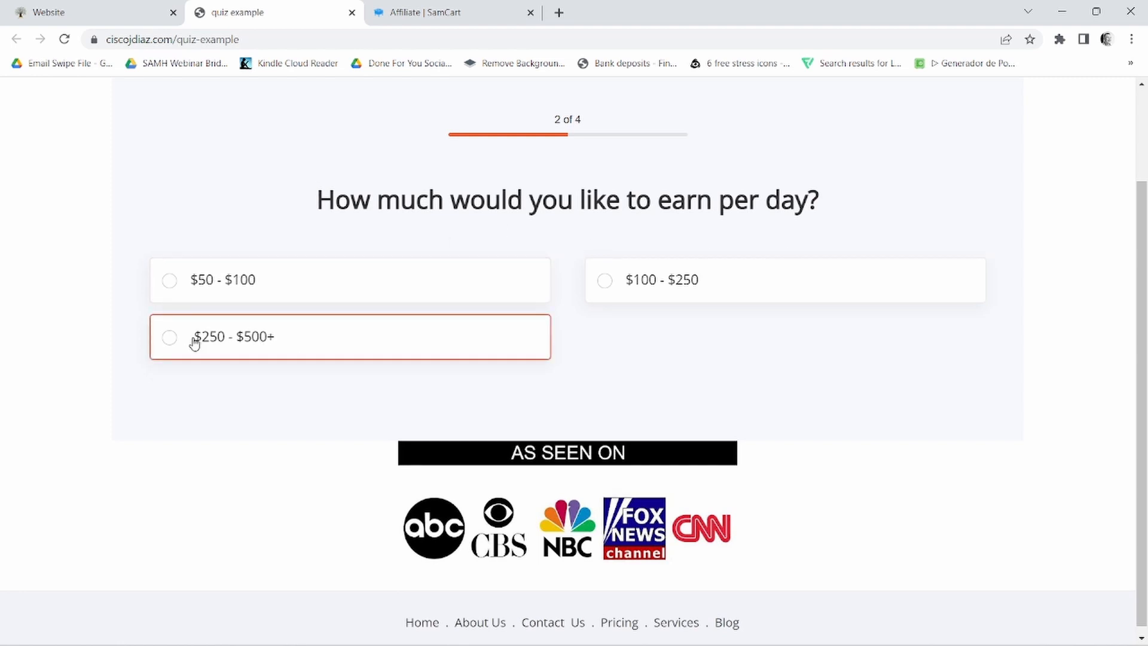
{"action": "left_click", "coordinate": [237, 341]}
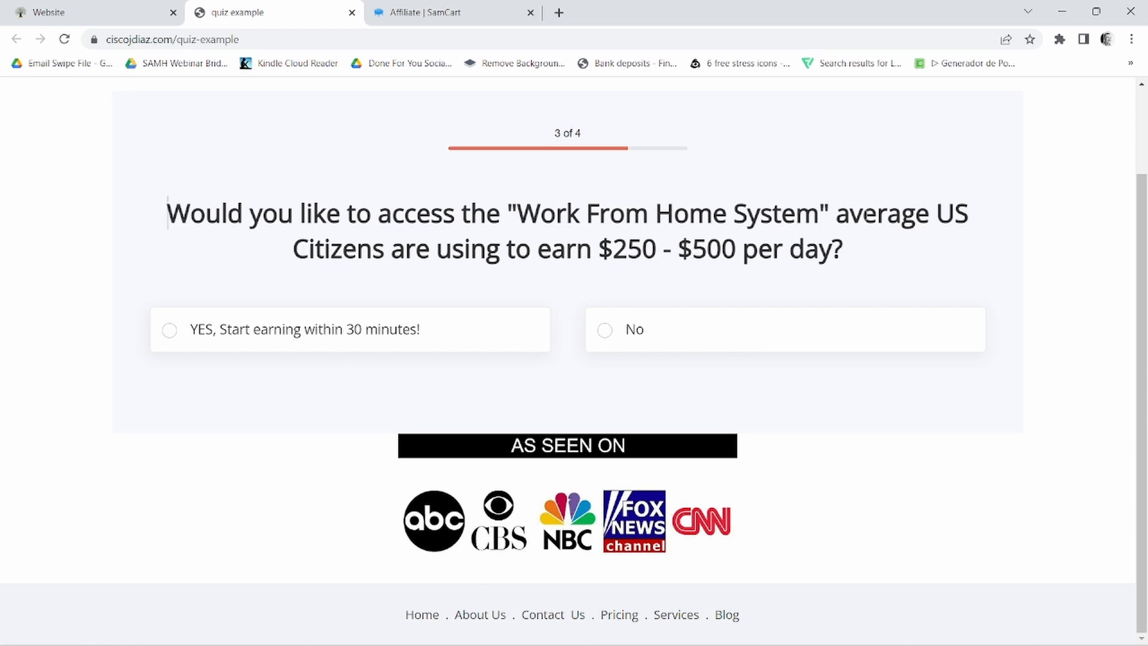
{"action": "left_click", "coordinate": [305, 336]}
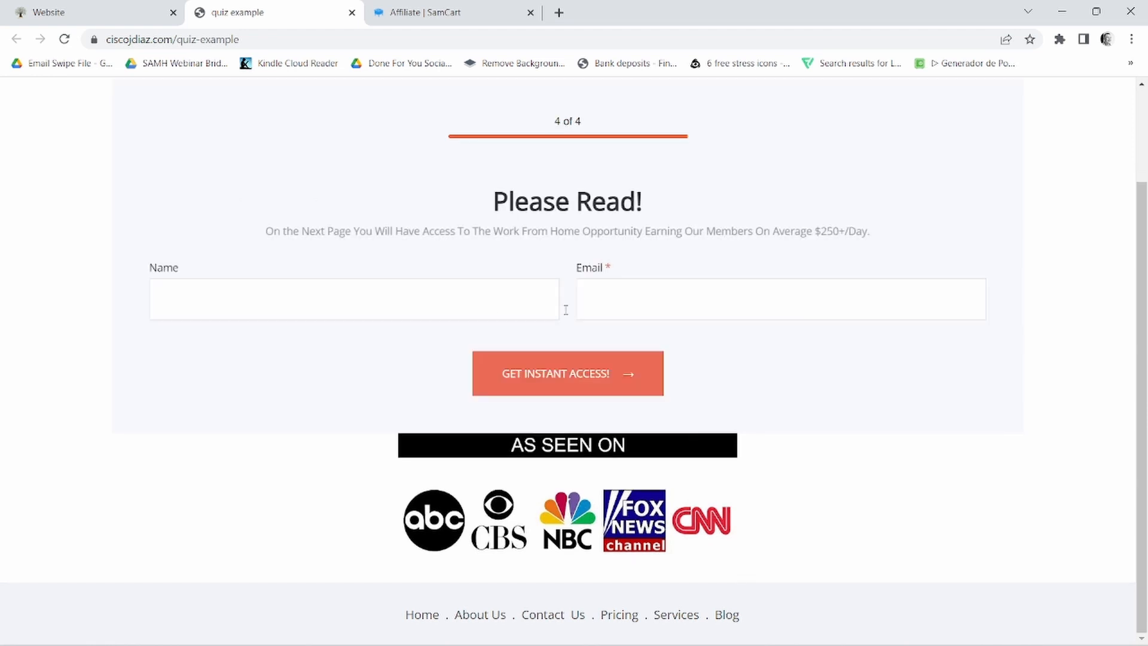
- Fill in the opt-in form with the saved name and e-mail address, and submit it for instant access
{"action": "left_click", "coordinate": [309, 299]}
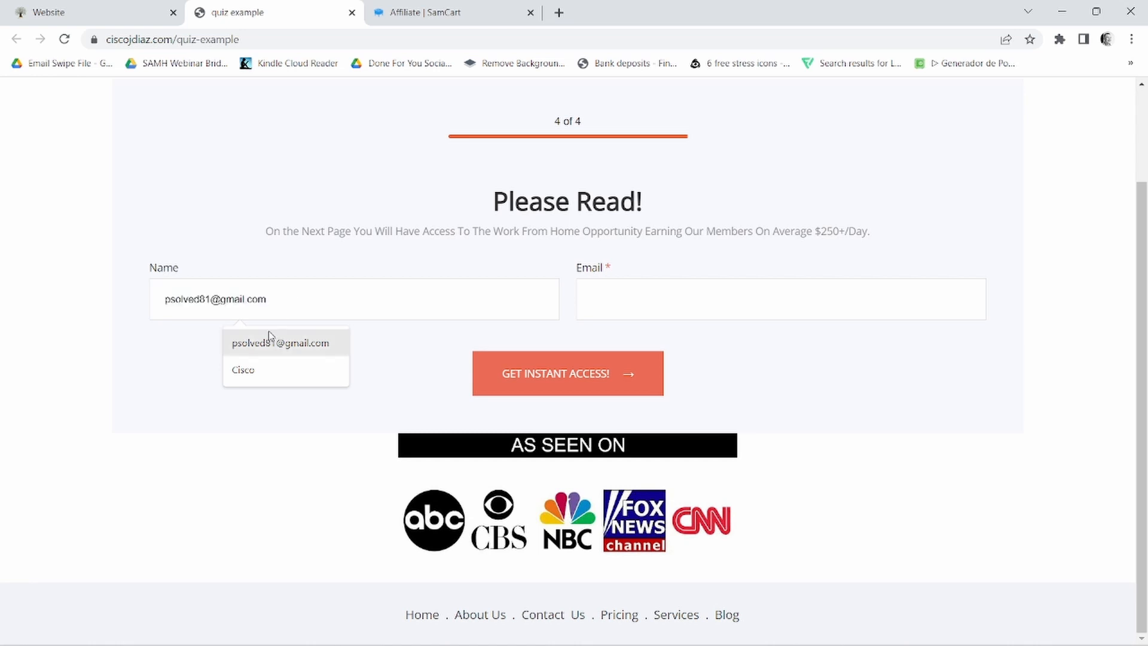
{"action": "left_click", "coordinate": [257, 371]}
{"action": "left_click", "coordinate": [672, 285]}
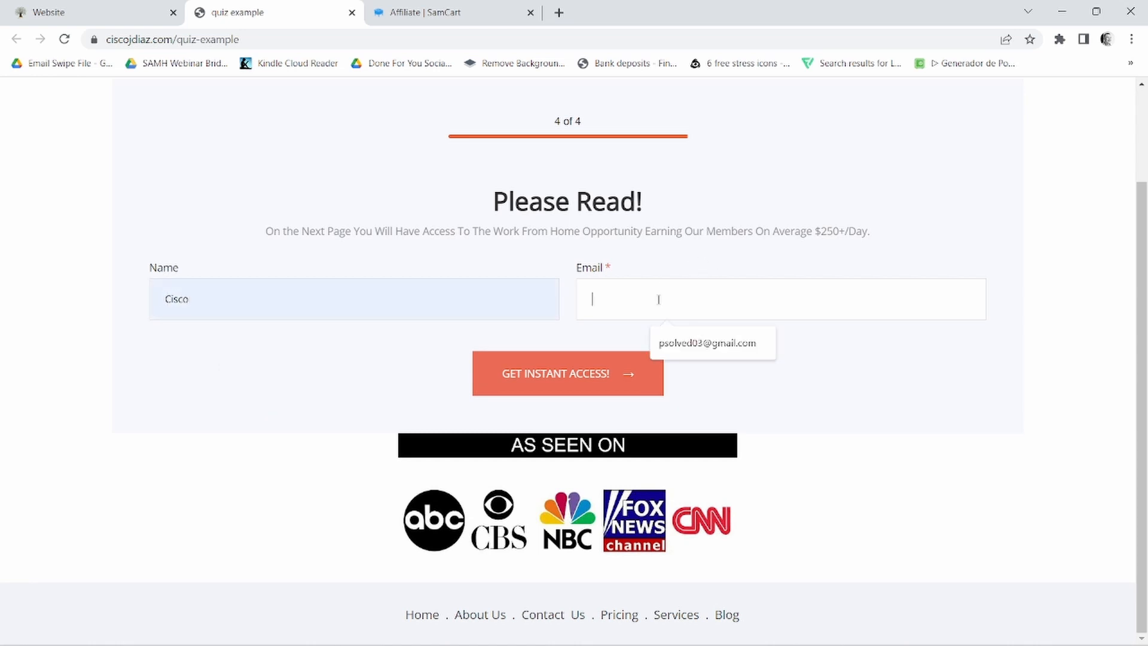
{"action": "left_click", "coordinate": [707, 347]}
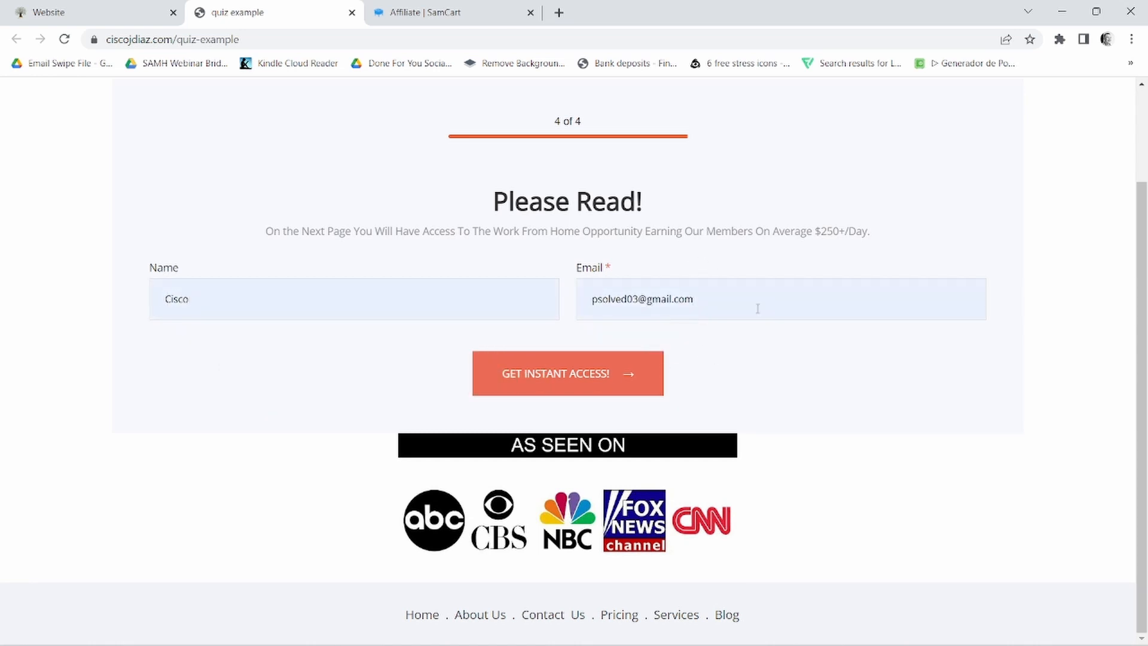
{"action": "left_click", "coordinate": [557, 382]}
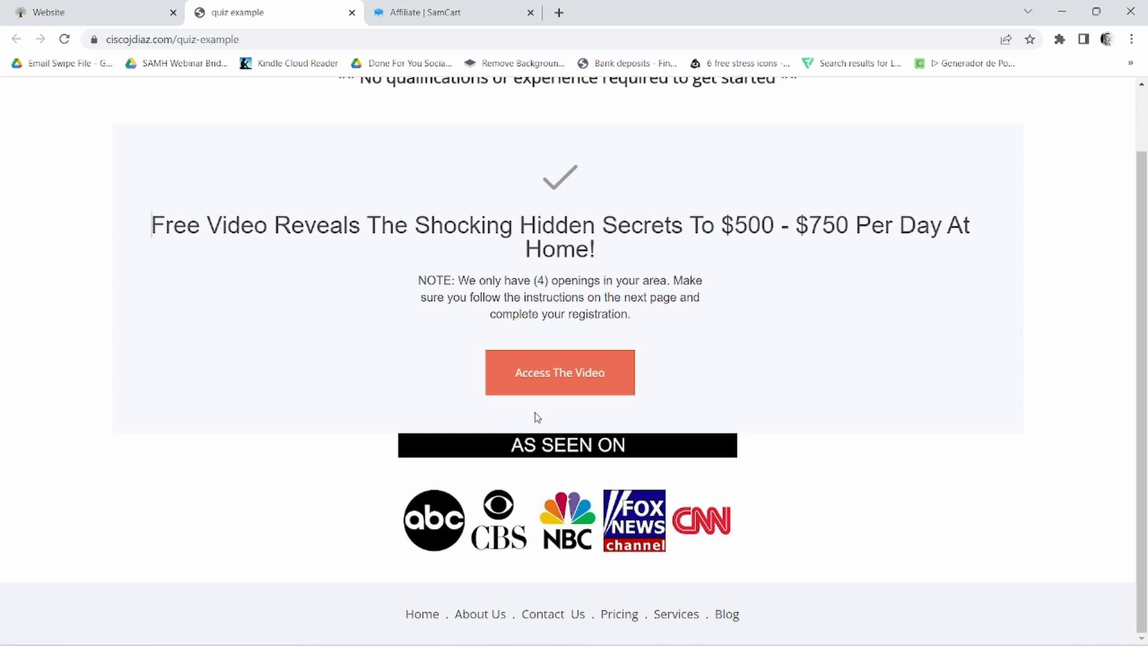
- Review the thank-you message and its note, follow "Access The Video" and look over the affiliate offer page
{"action": "scroll", "coordinate": [658, 386], "scroll_direction": "up", "scroll_amount": 1}
{"action": "scroll", "coordinate": [692, 392], "scroll_direction": "down", "scroll_amount": 1}
{"action": "left_click_drag", "start_coordinate": [410, 282], "coordinate": [672, 317]}
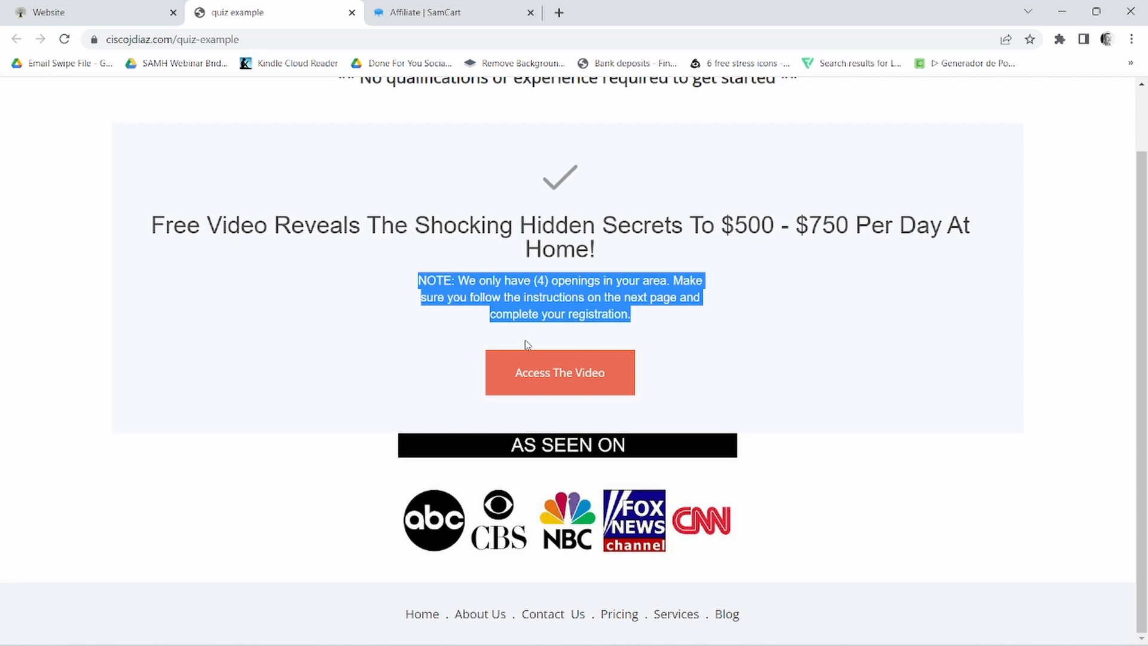
{"action": "left_click", "coordinate": [560, 380]}
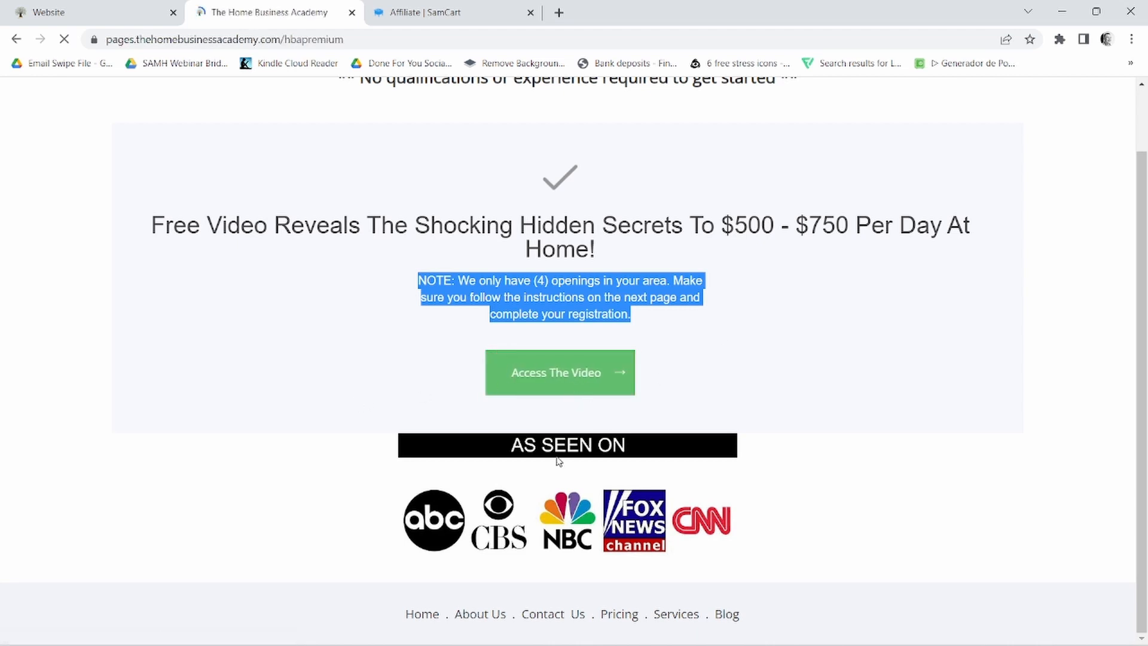
{"action": "scroll", "coordinate": [787, 377], "scroll_direction": "down", "scroll_amount": 7}
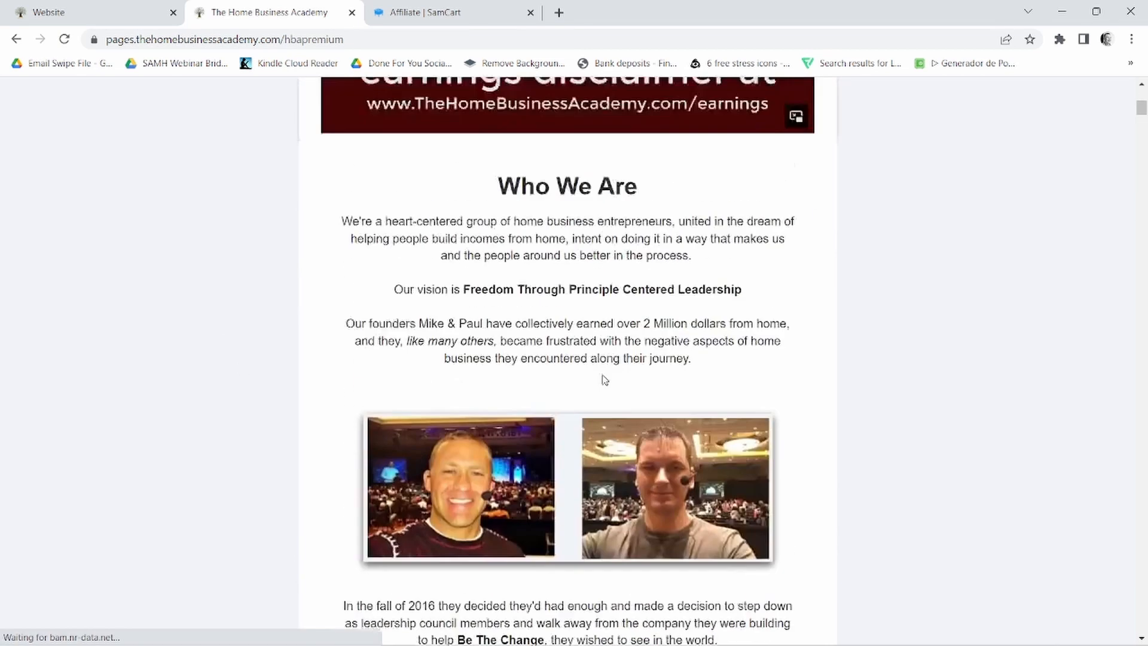
{"action": "scroll", "coordinate": [605, 379], "scroll_direction": "up", "scroll_amount": 7}
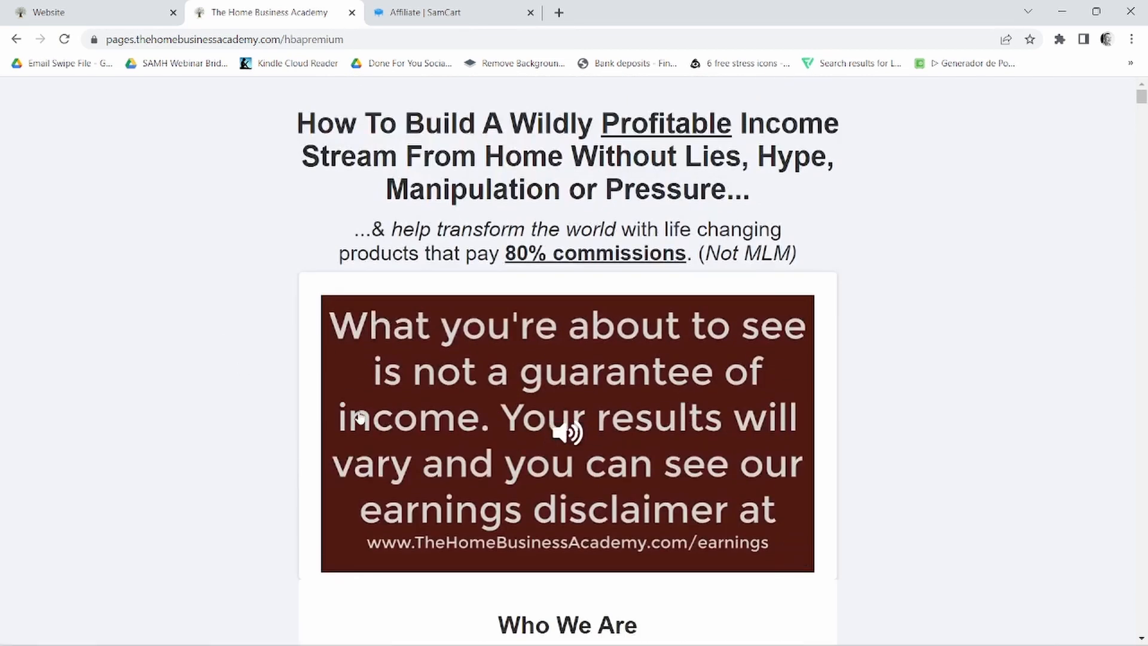